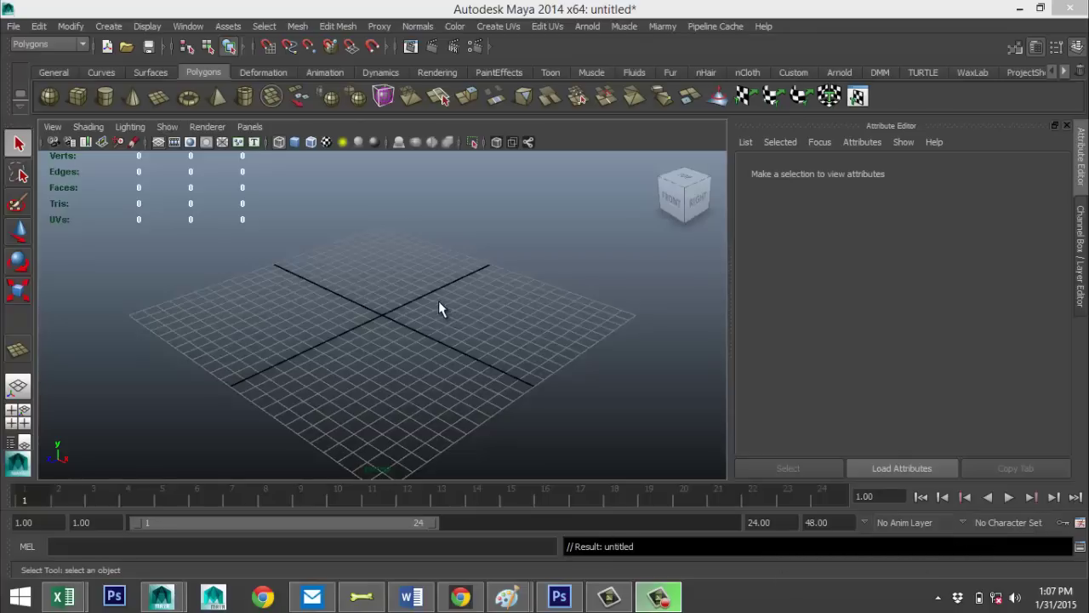
Draw a roughly square polygon plane on the grid, near its outer edge beside the main axis line
{"action": "left_click_drag", "start_coordinate": [432, 299], "coordinate": [445, 327], "text": "alt"}
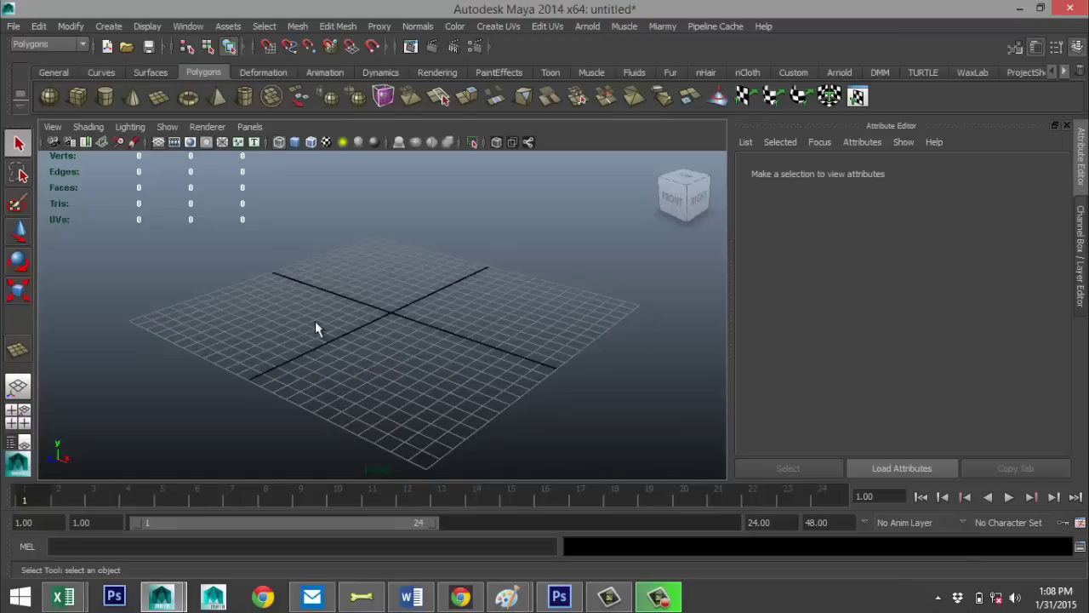
{"action": "left_click_drag", "start_coordinate": [350, 306], "coordinate": [355, 326], "text": "alt"}
{"action": "middle_click_drag", "start_coordinate": [365, 326], "coordinate": [311, 304], "text": "alt"}
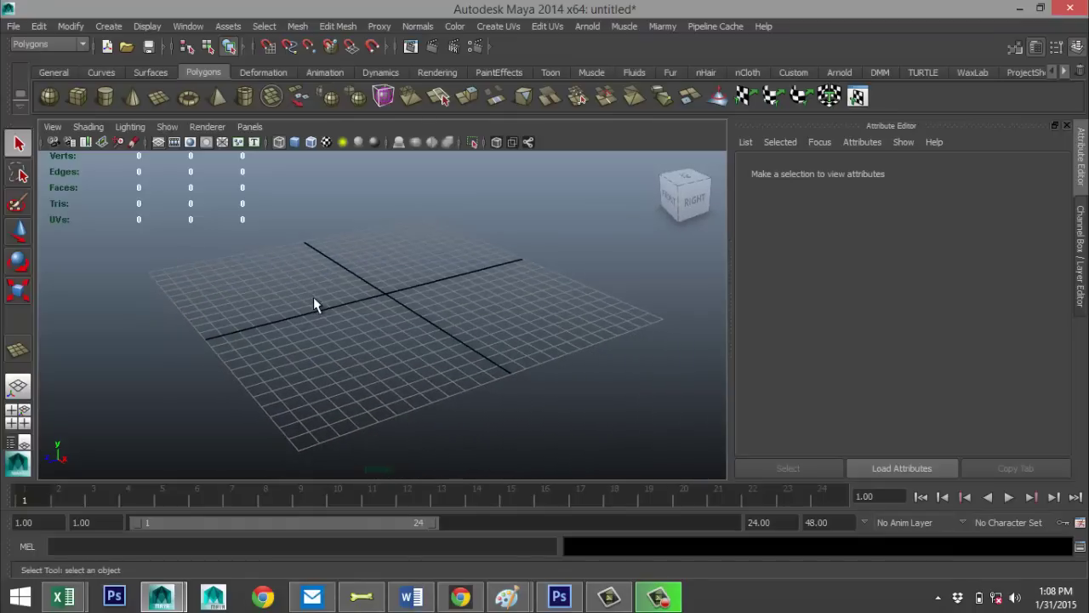
{"action": "scroll", "coordinate": [314, 302], "scroll_direction": "down", "scroll_amount": 3}
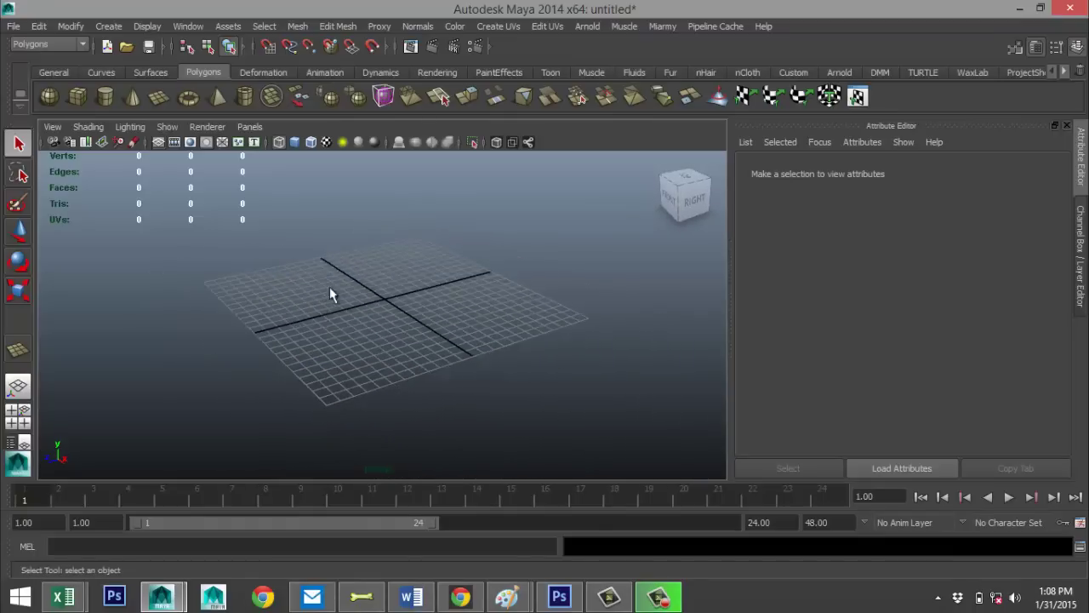
{"action": "left_click_drag", "start_coordinate": [331, 263], "coordinate": [315, 281], "text": "alt"}
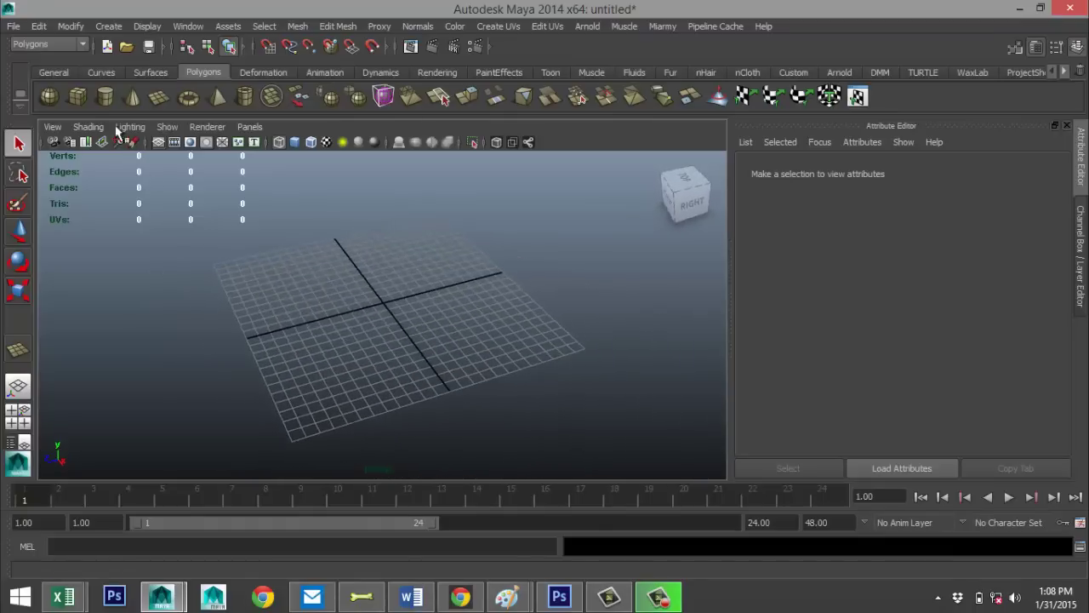
{"action": "left_click", "coordinate": [161, 101]}
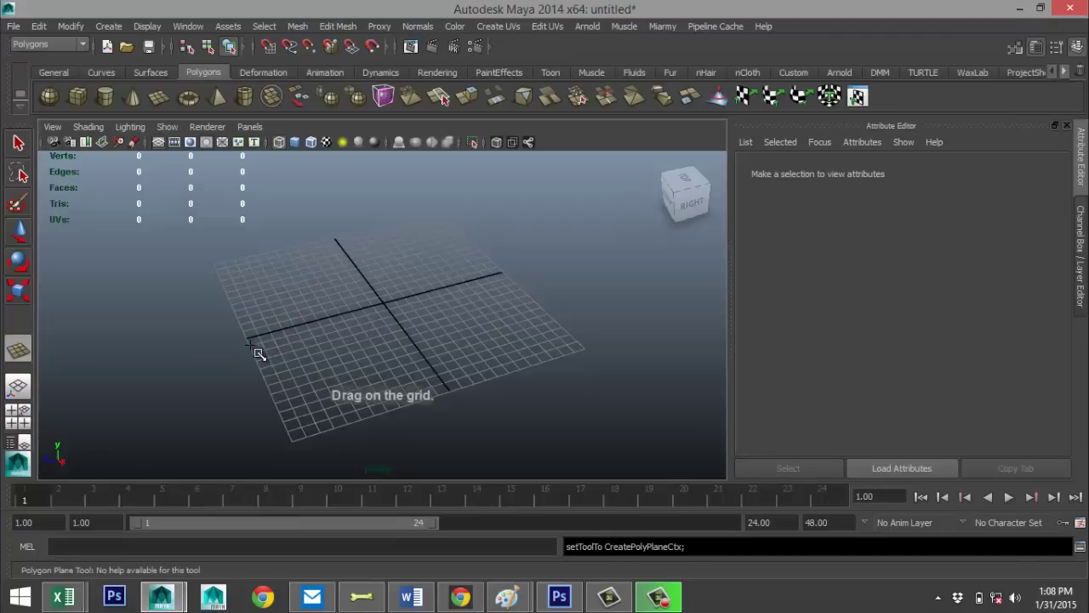
{"action": "left_click_drag", "start_coordinate": [260, 356], "coordinate": [339, 374]}
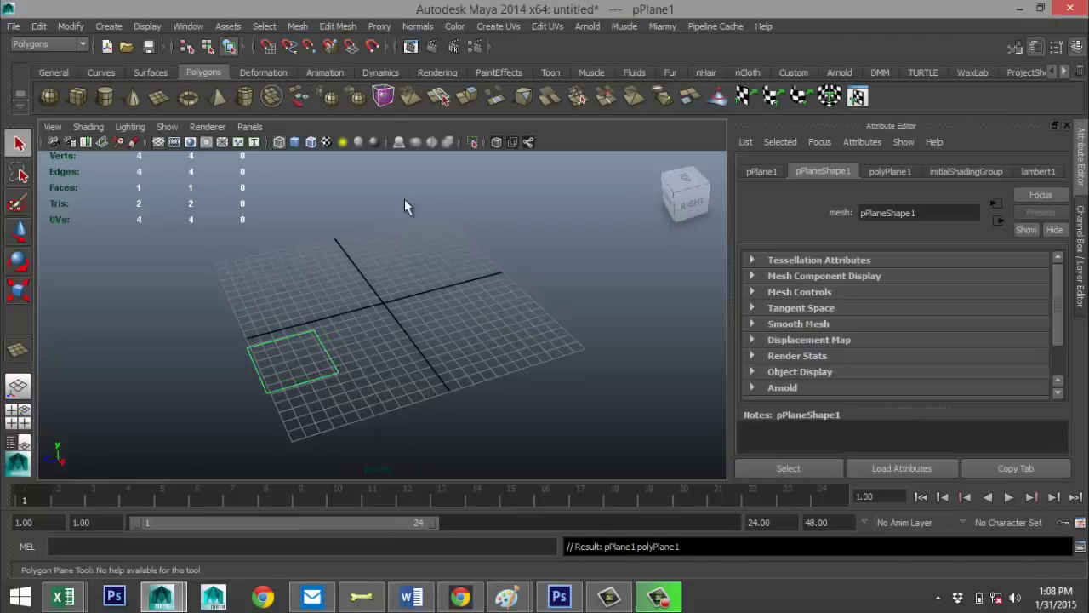
Insert 5 evenly spaced edge loops across the plane using the Insert Edge Loop Tool's Multiple edge loops option
{"action": "left_click", "coordinate": [338, 26]}
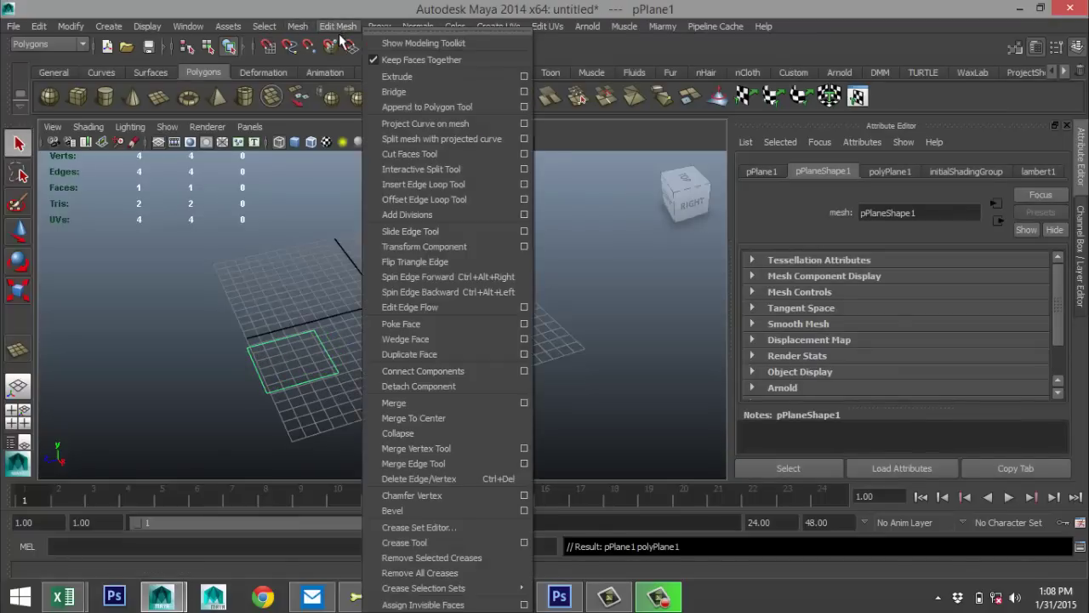
{"action": "left_click", "coordinate": [525, 184]}
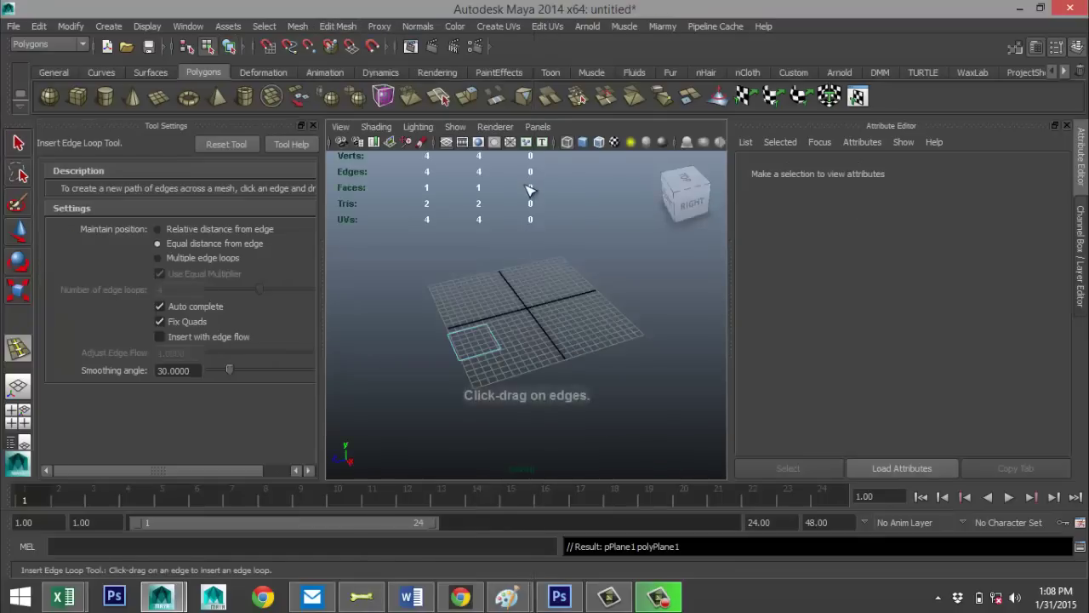
{"action": "left_click", "coordinate": [158, 259]}
{"action": "double_click", "coordinate": [171, 290]}
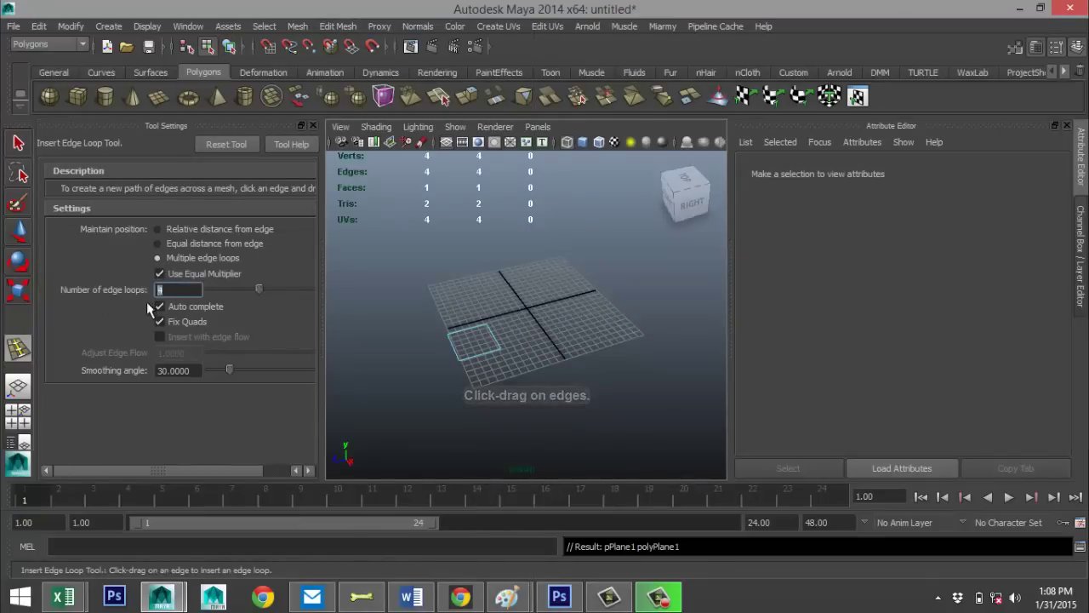
{"action": "type", "text": "5"}
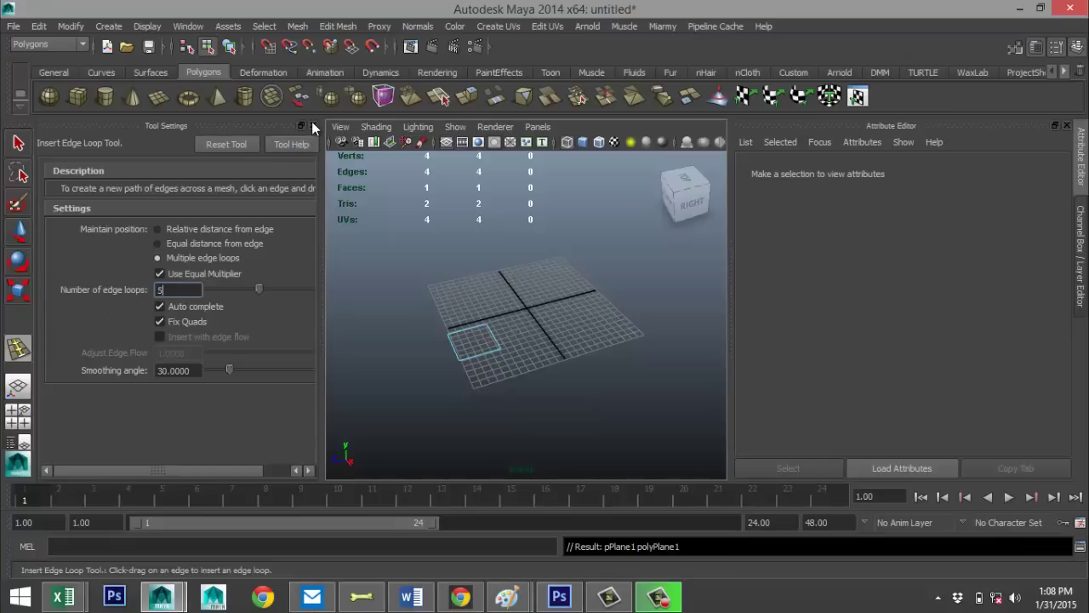
{"action": "left_click", "coordinate": [312, 125]}
{"action": "left_click", "coordinate": [323, 384]}
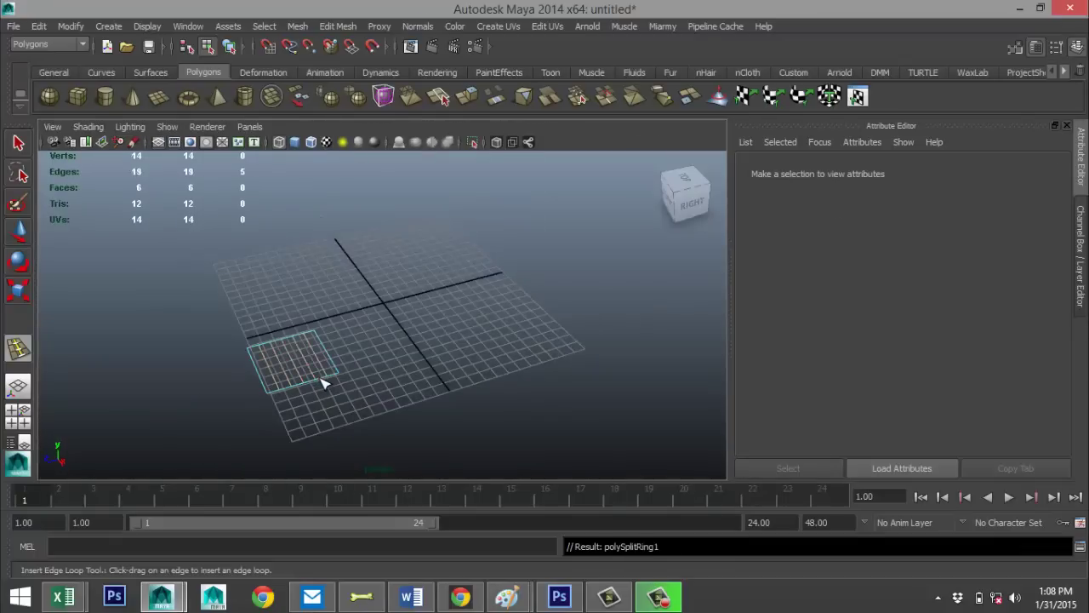
{"action": "key", "text": "q"}
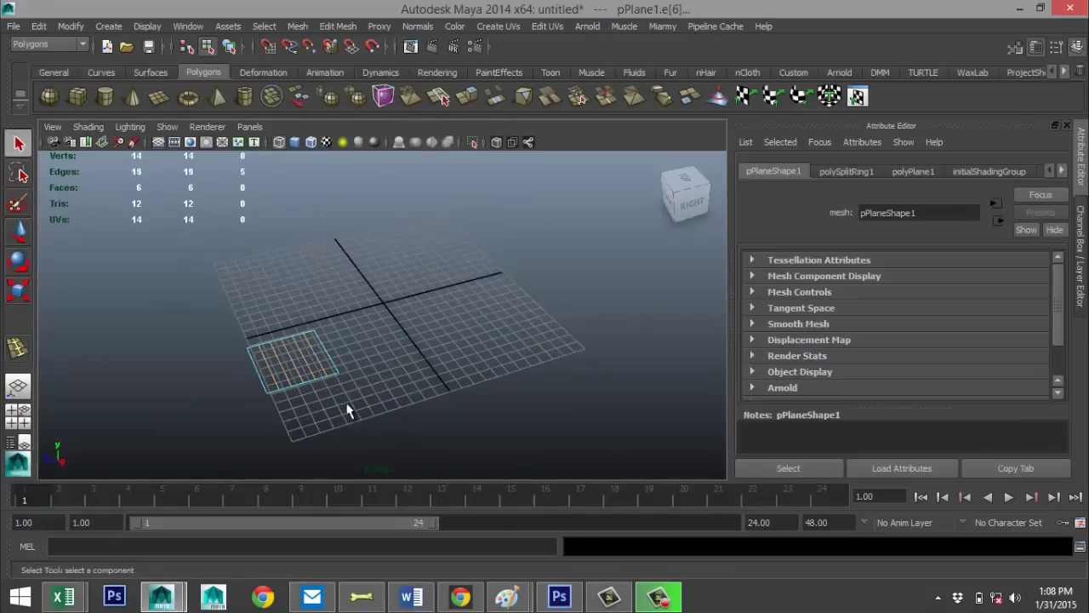
In the top view, move the five inner vertices of the plane's +X side progressively outward to form a symmetrical curved edge
{"action": "left_click", "coordinate": [18, 415]}
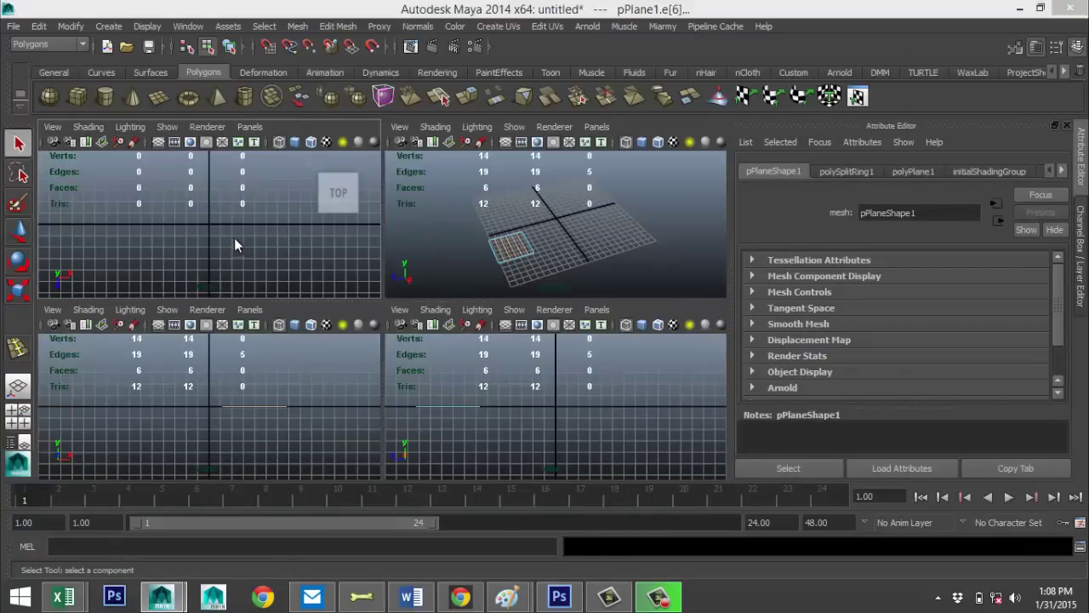
{"action": "key", "text": "space"}
{"action": "scroll", "coordinate": [236, 244], "scroll_direction": "up", "scroll_amount": 5}
{"action": "scroll", "coordinate": [388, 289], "scroll_direction": "down", "scroll_amount": 3}
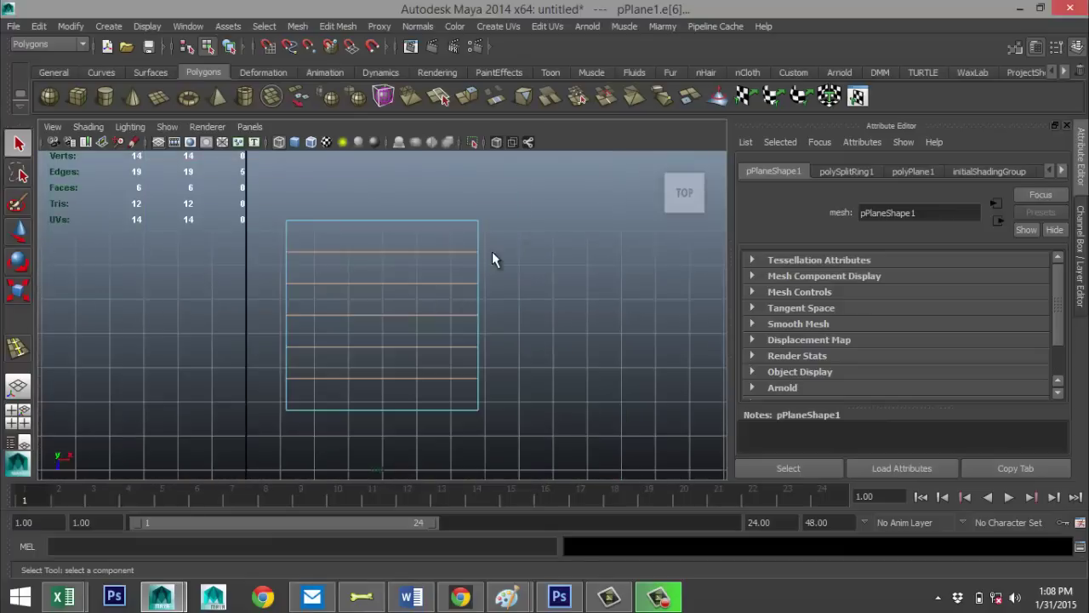
{"action": "right_click_drag", "start_coordinate": [475, 252], "coordinate": [417, 236]}
{"action": "left_click_drag", "start_coordinate": [451, 246], "coordinate": [526, 407]}
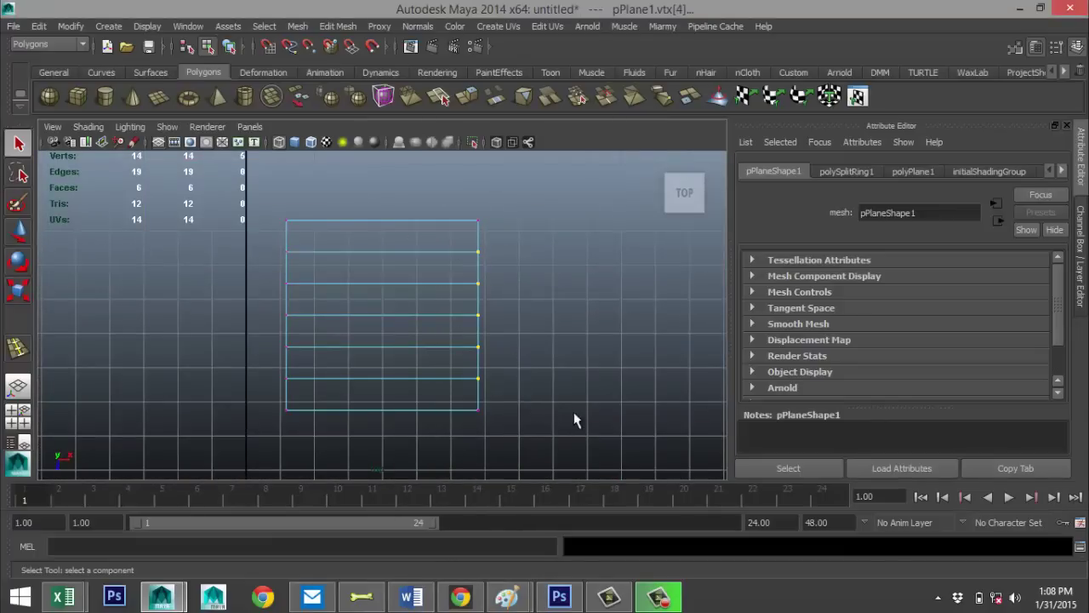
{"action": "key", "text": "w"}
{"action": "left_click_drag", "start_coordinate": [530, 315], "coordinate": [546, 314]}
{"action": "left_click_drag", "start_coordinate": [459, 267], "coordinate": [545, 357]}
{"action": "left_click_drag", "start_coordinate": [550, 316], "coordinate": [553, 314]}
{"action": "left_click_drag", "start_coordinate": [487, 298], "coordinate": [554, 315]}
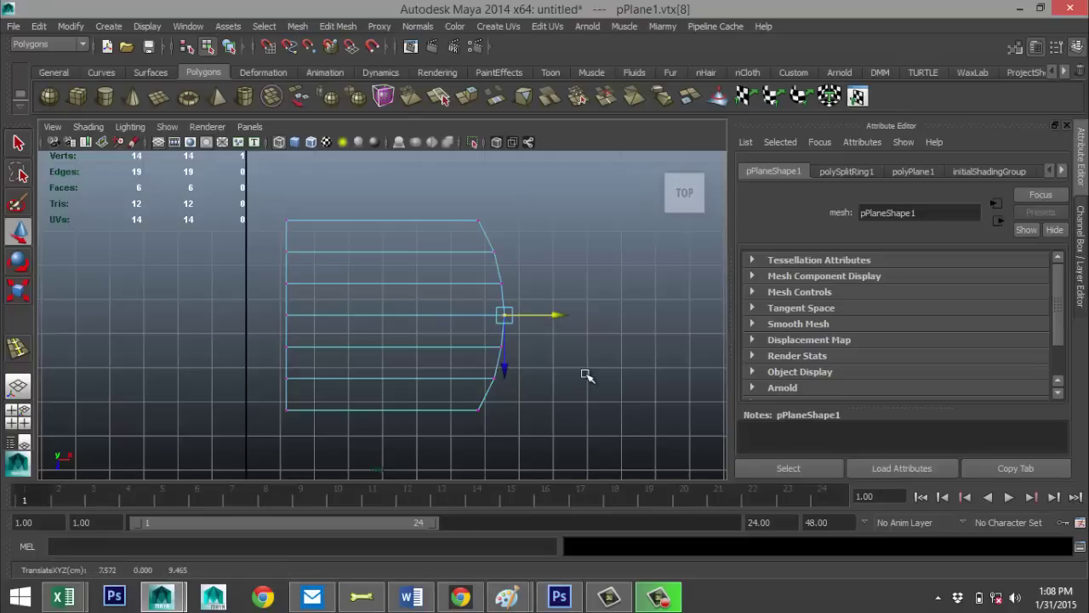
{"action": "left_click", "coordinate": [575, 346]}
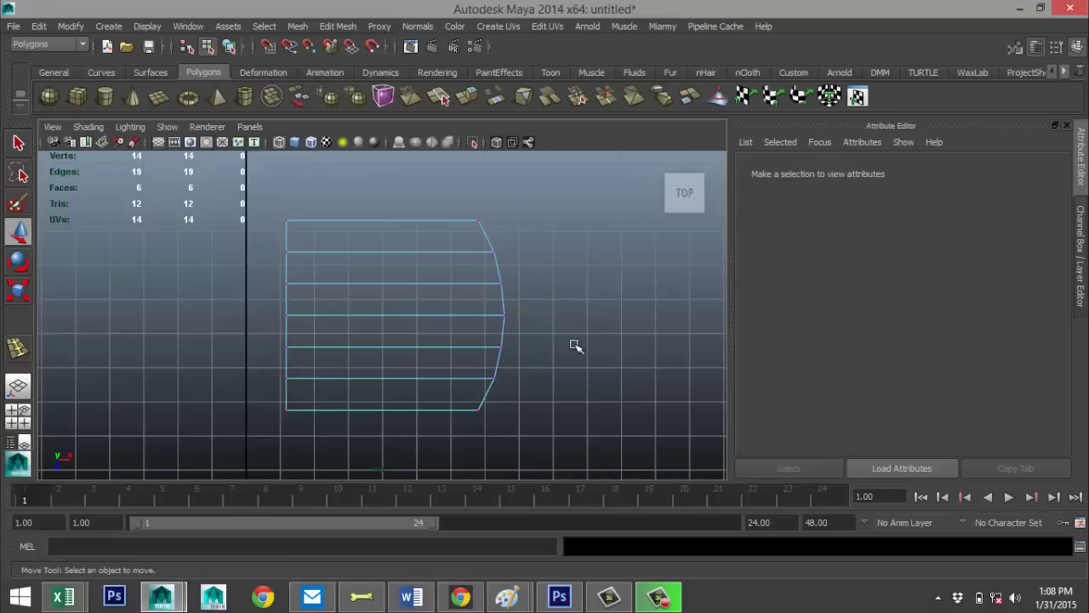
Back in the perspective view, select the whole plane as an object and extrude it with a thickness of 0.1
{"action": "left_click", "coordinate": [18, 415]}
{"action": "key", "text": "space"}
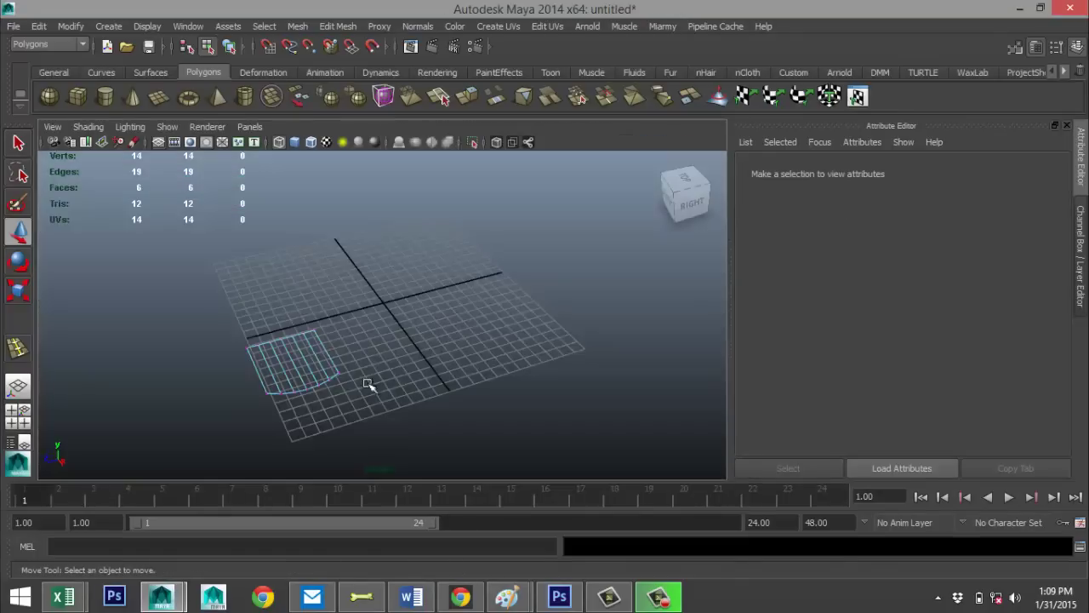
{"action": "right_click_drag", "start_coordinate": [296, 366], "coordinate": [366, 212]}
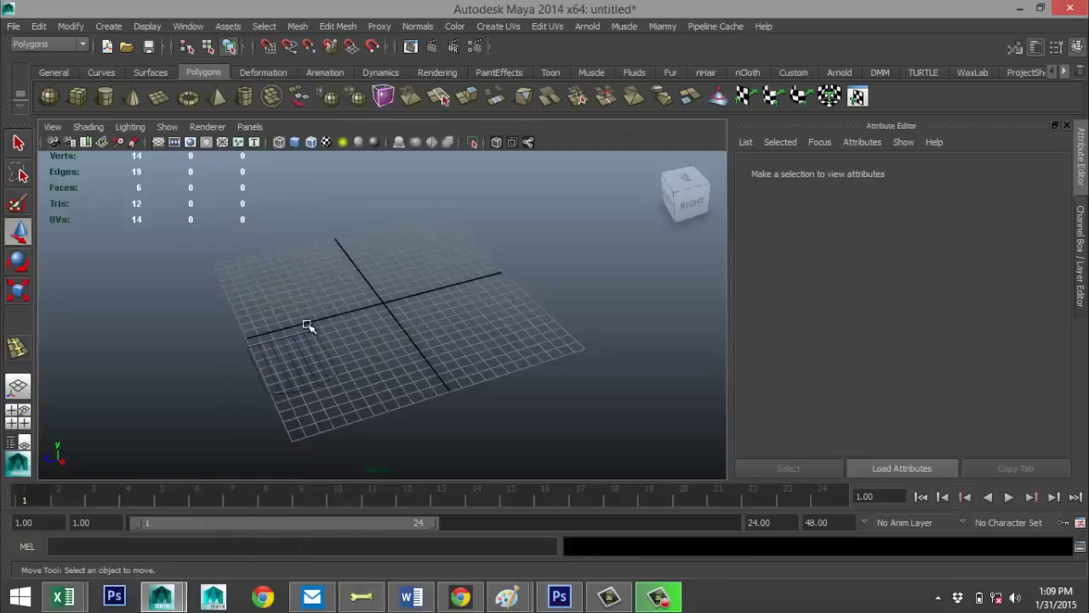
{"action": "left_click", "coordinate": [304, 345]}
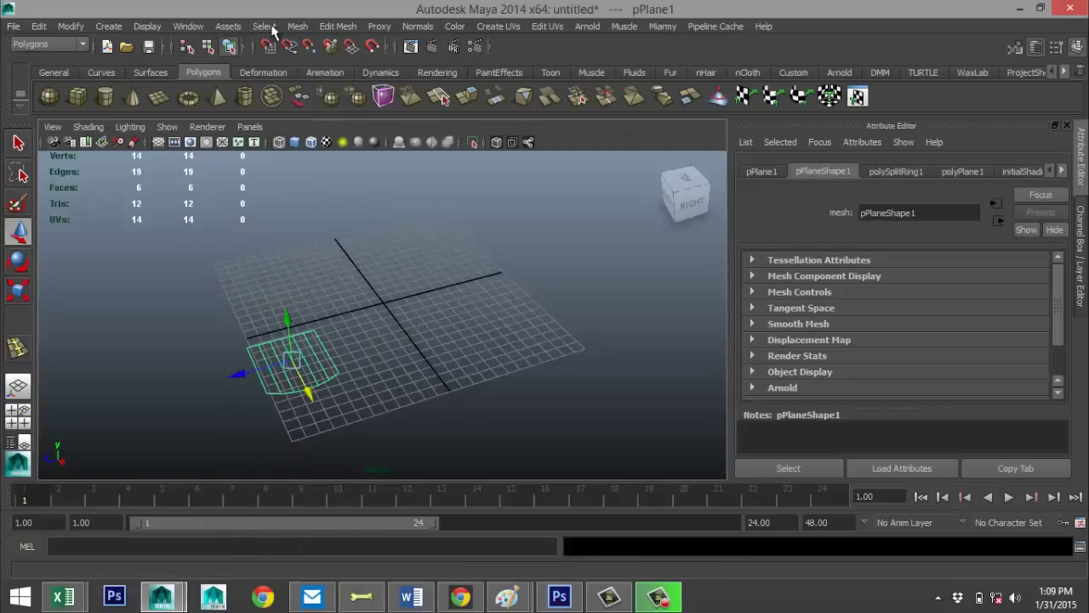
{"action": "left_click", "coordinate": [336, 26]}
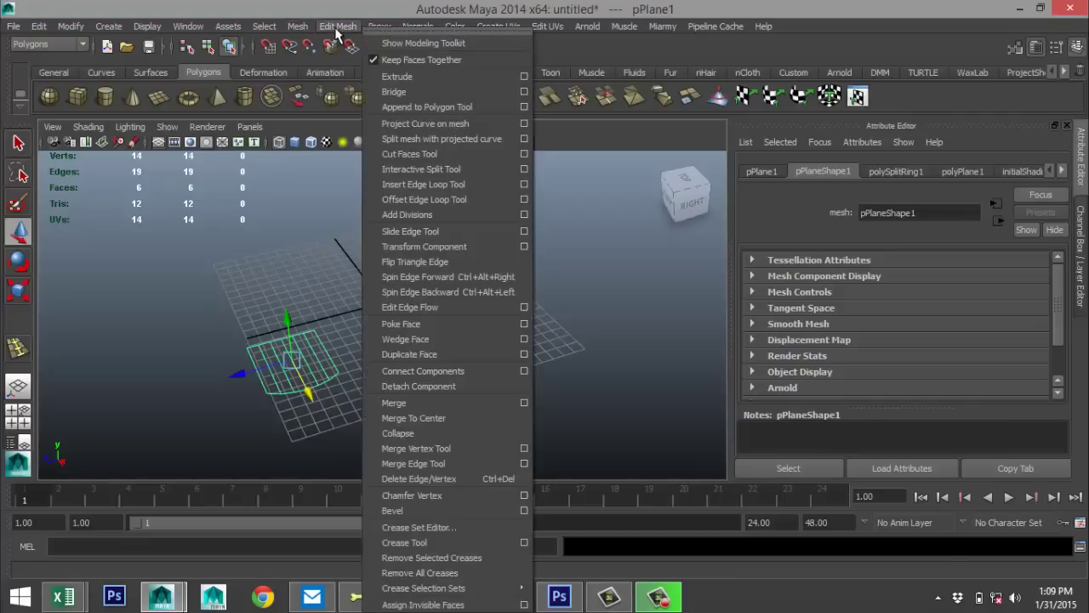
{"action": "left_click", "coordinate": [419, 78]}
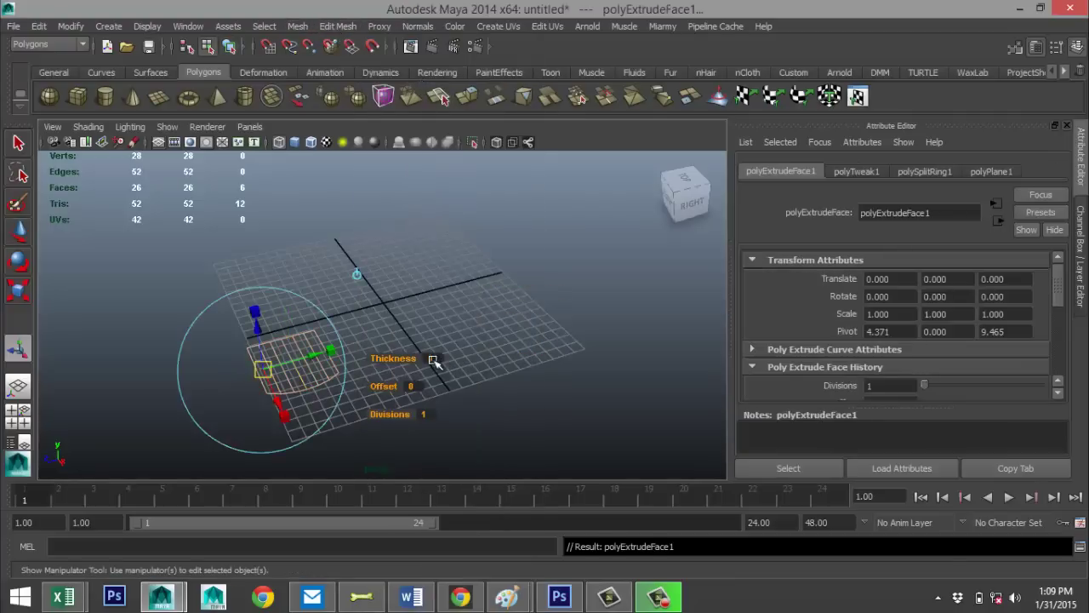
{"action": "left_click", "coordinate": [433, 358]}
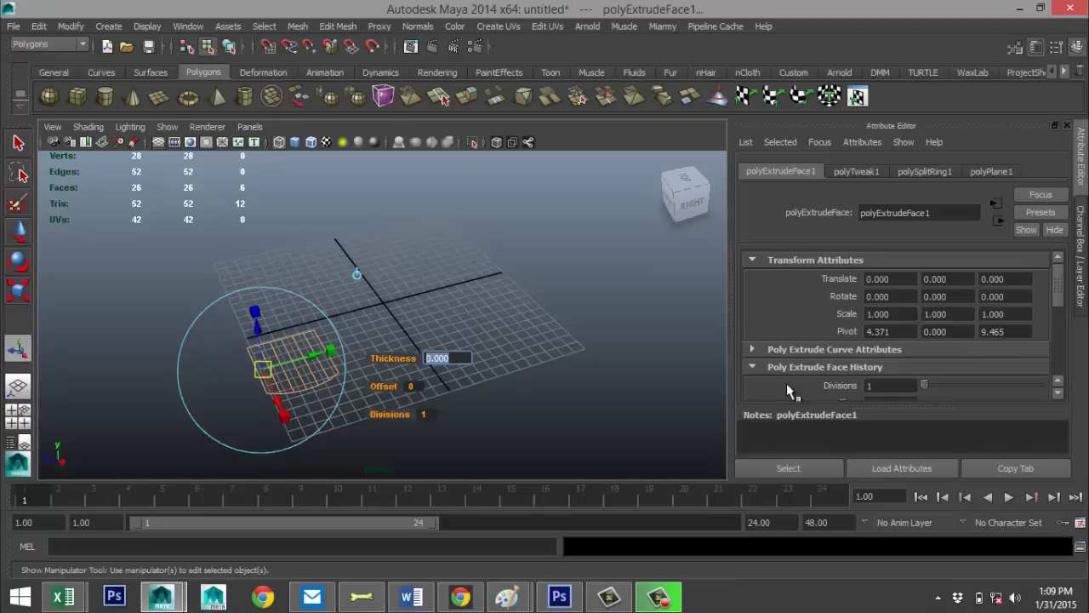
{"action": "type", "text": "0.1"}
{"action": "key", "text": "Return"}
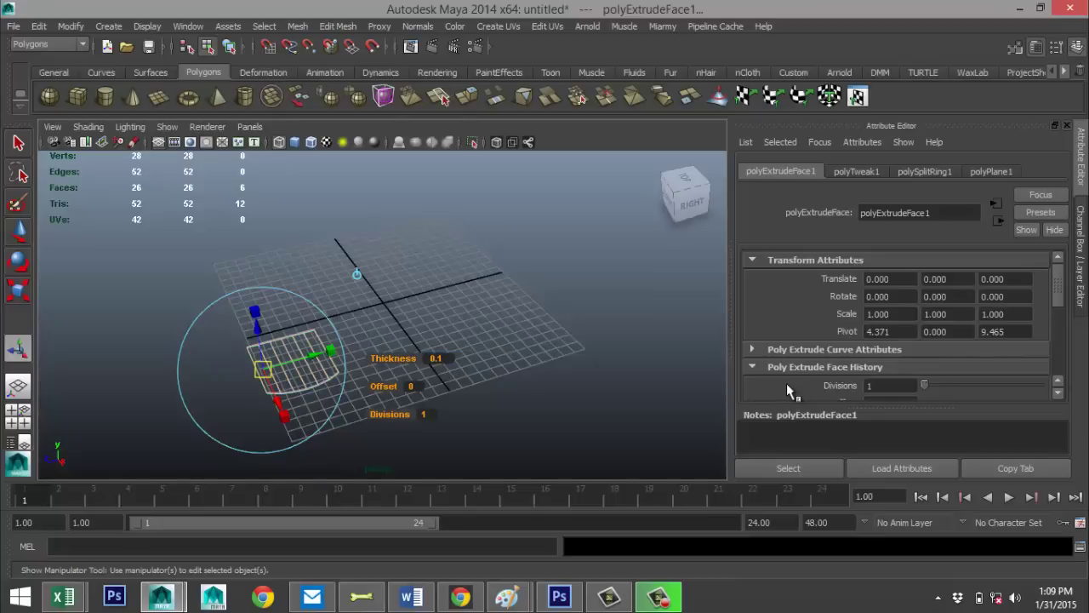
{"action": "left_click", "coordinate": [557, 357]}
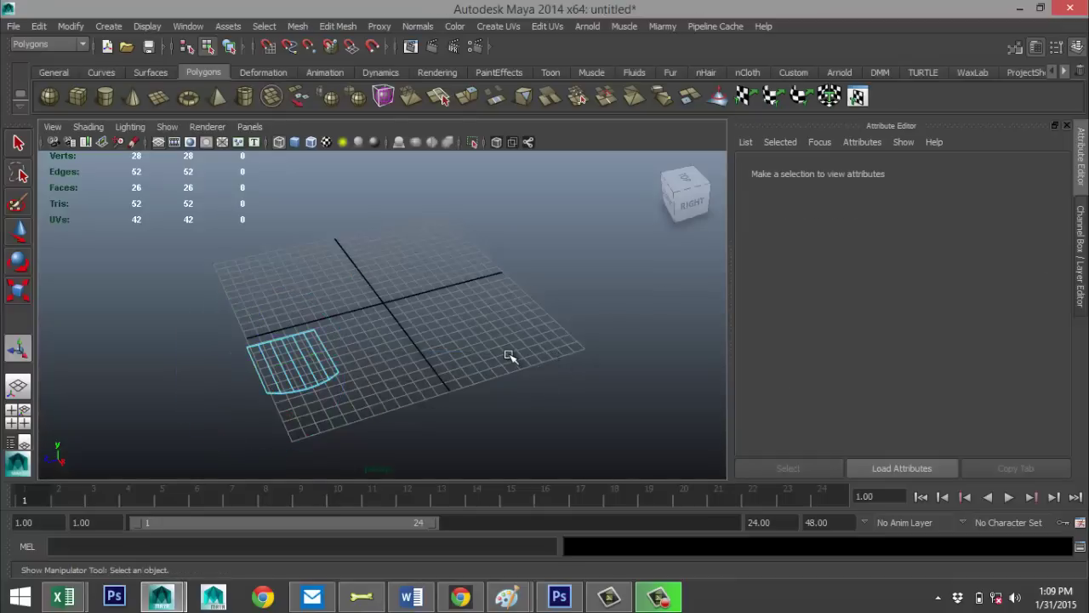
Switch the perspective view to shaded display
{"action": "key", "text": "5"}
{"action": "scroll", "coordinate": [386, 396], "scroll_direction": "up", "scroll_amount": 4}
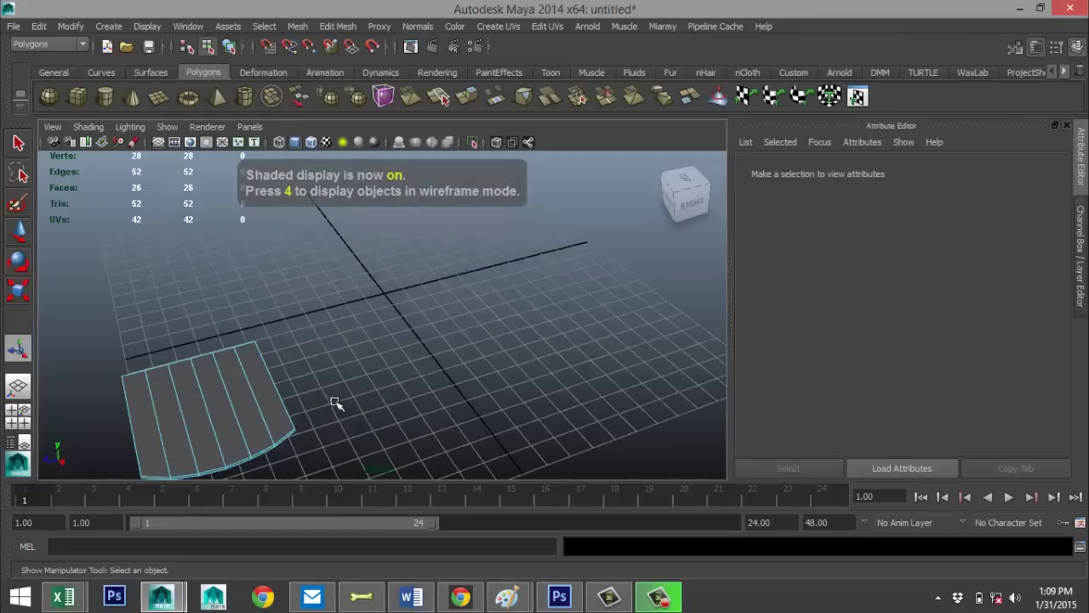
{"action": "middle_click_drag", "start_coordinate": [335, 404], "coordinate": [408, 319], "text": "alt"}
{"action": "scroll", "coordinate": [405, 342], "scroll_direction": "up", "scroll_amount": 4}
{"action": "mouse_move", "coordinate": [332, 370]}
{"action": "left_mouse_down", "text": "alt"}
{"action": "mouse_move", "coordinate": [363, 351]}
{"action": "mouse_move", "coordinate": [378, 375]}
{"action": "mouse_move", "coordinate": [281, 383]}
{"action": "left_mouse_up", "text": "alt"}
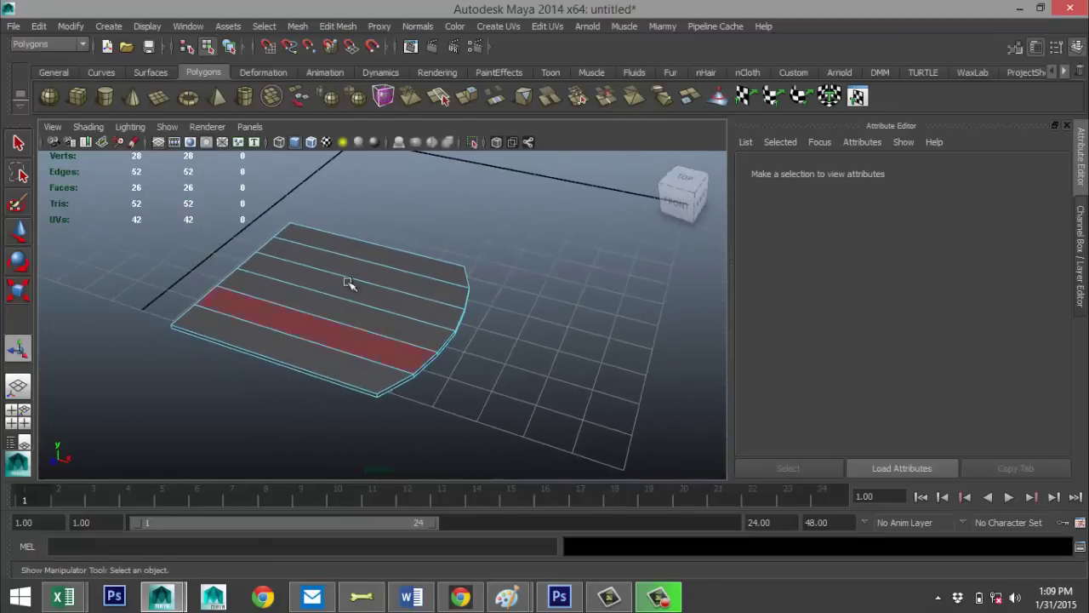
Insert one edge loop close to the curved edge and one close to the opposite straight edge, using Equal distance from edge
{"action": "left_click", "coordinate": [337, 27]}
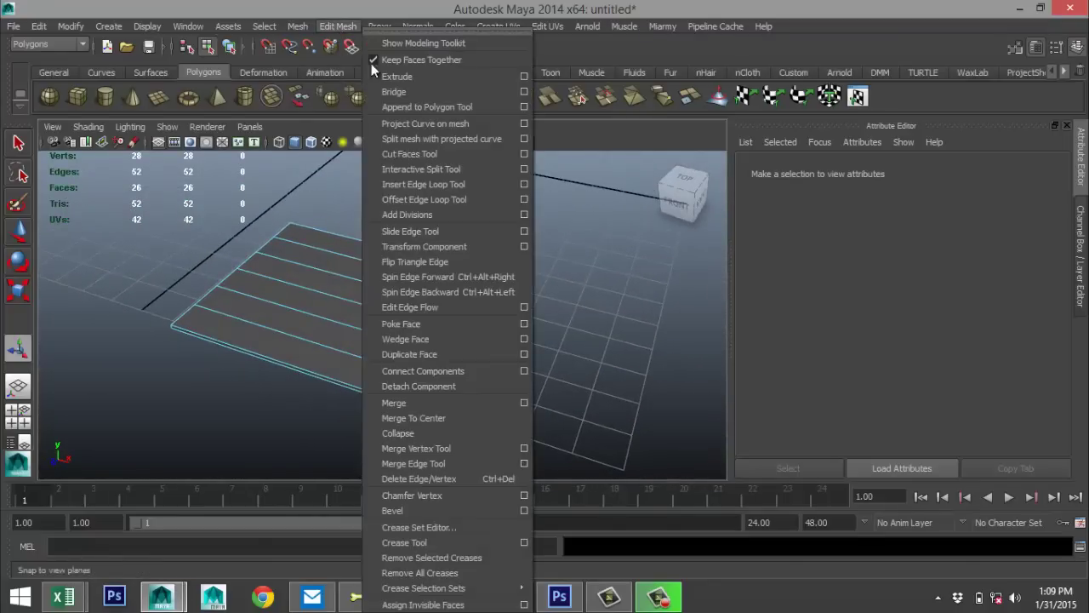
{"action": "left_click", "coordinate": [524, 184]}
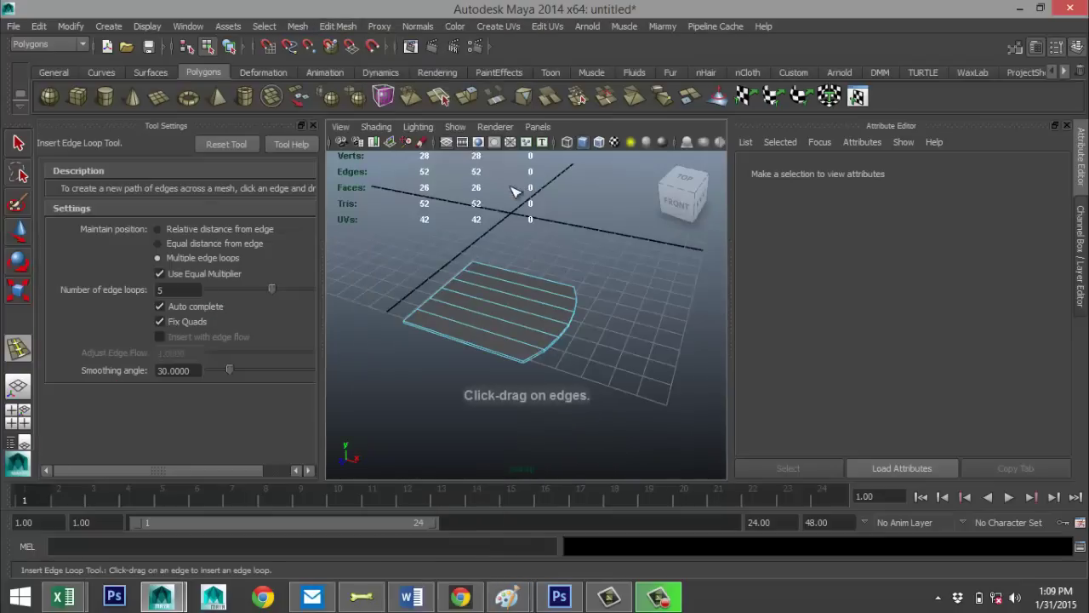
{"action": "left_click", "coordinate": [157, 243]}
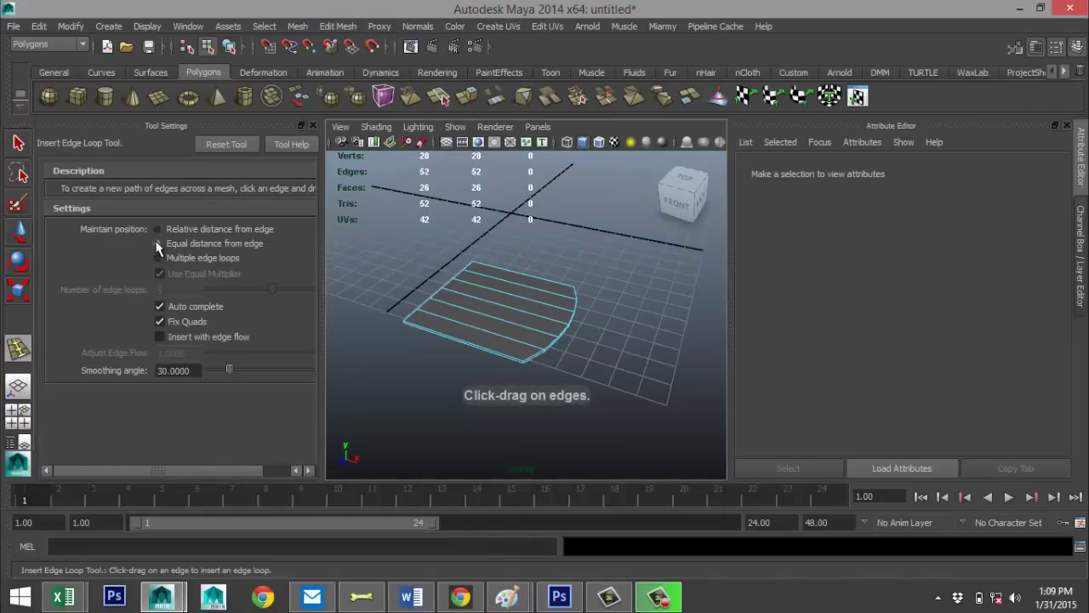
{"action": "left_click", "coordinate": [313, 125]}
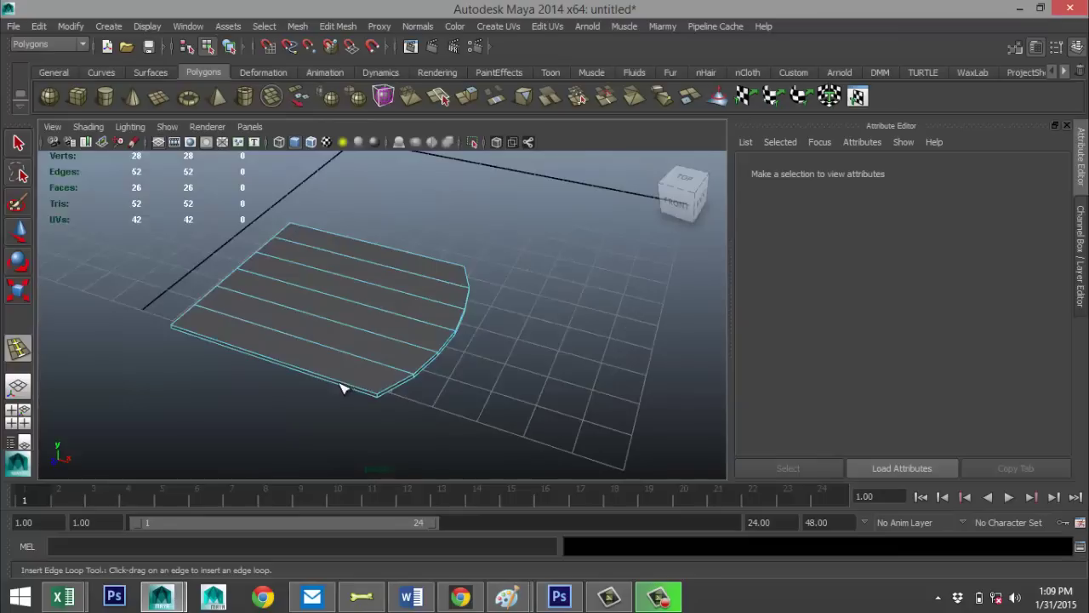
{"action": "left_click_drag", "start_coordinate": [341, 387], "coordinate": [375, 399]}
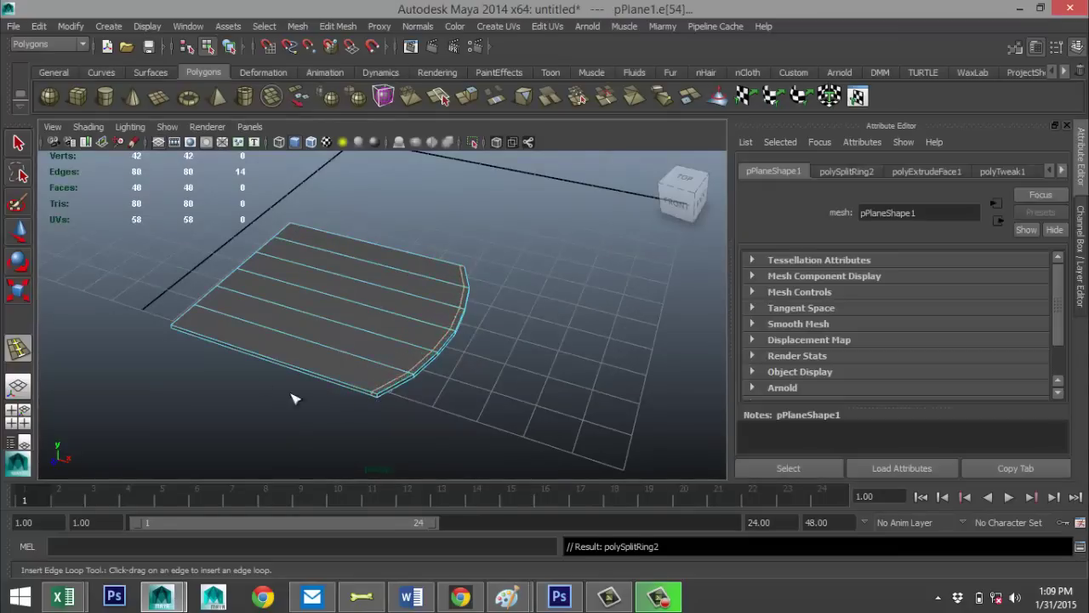
{"action": "left_click_drag", "start_coordinate": [207, 336], "coordinate": [177, 331]}
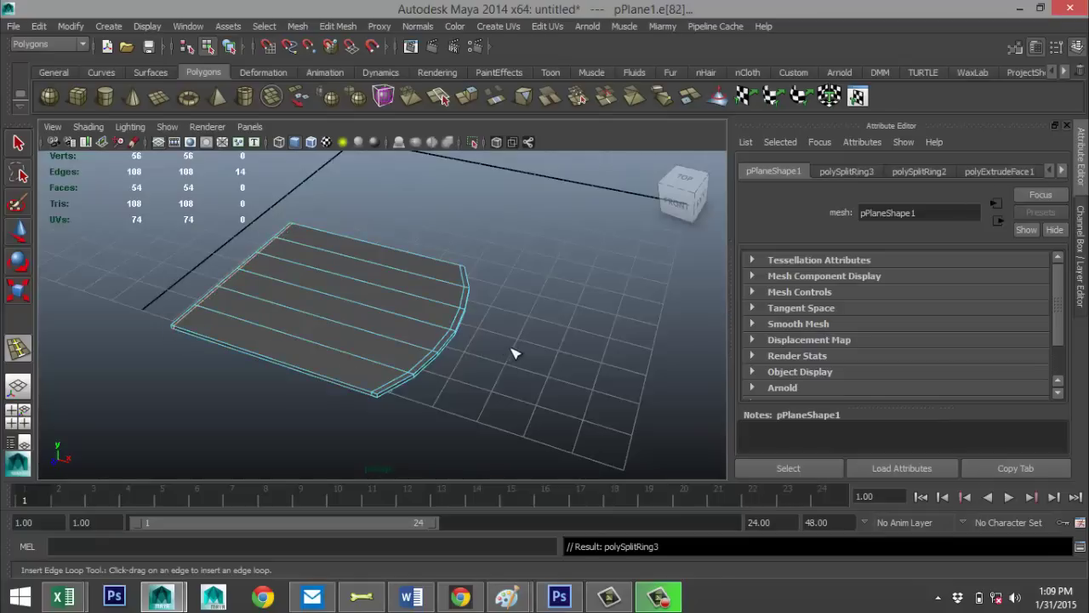
Return the panel to object mode and turn on its smooth mesh preview to inspect the curved end
{"action": "key", "text": "q"}
{"action": "right_click_drag", "start_coordinate": [384, 231], "coordinate": [449, 213]}
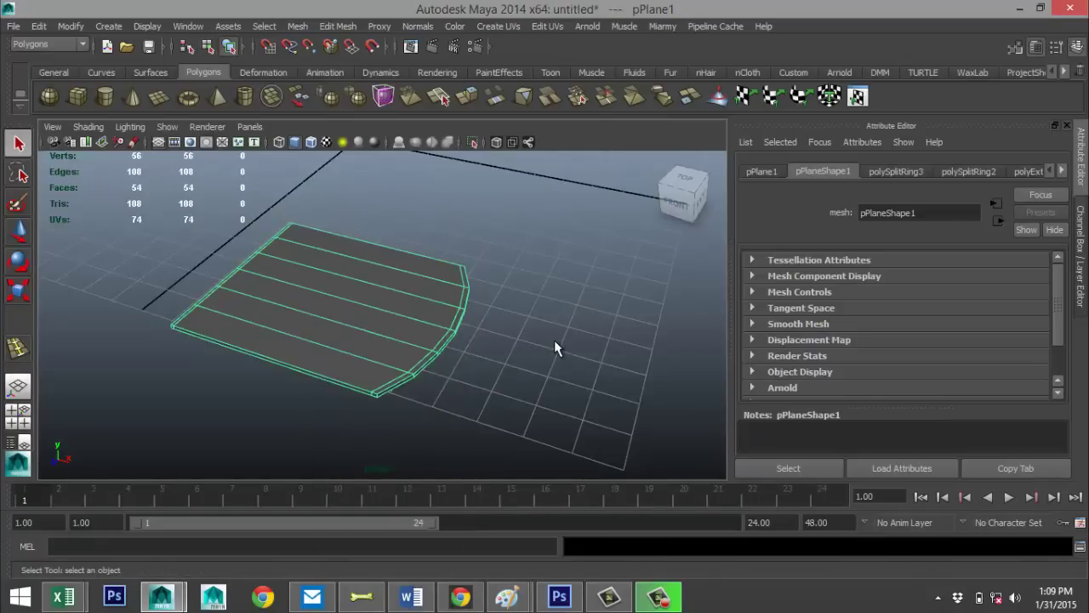
{"action": "key", "text": "3"}
{"action": "scroll", "coordinate": [521, 372], "scroll_direction": "up", "scroll_amount": 5}
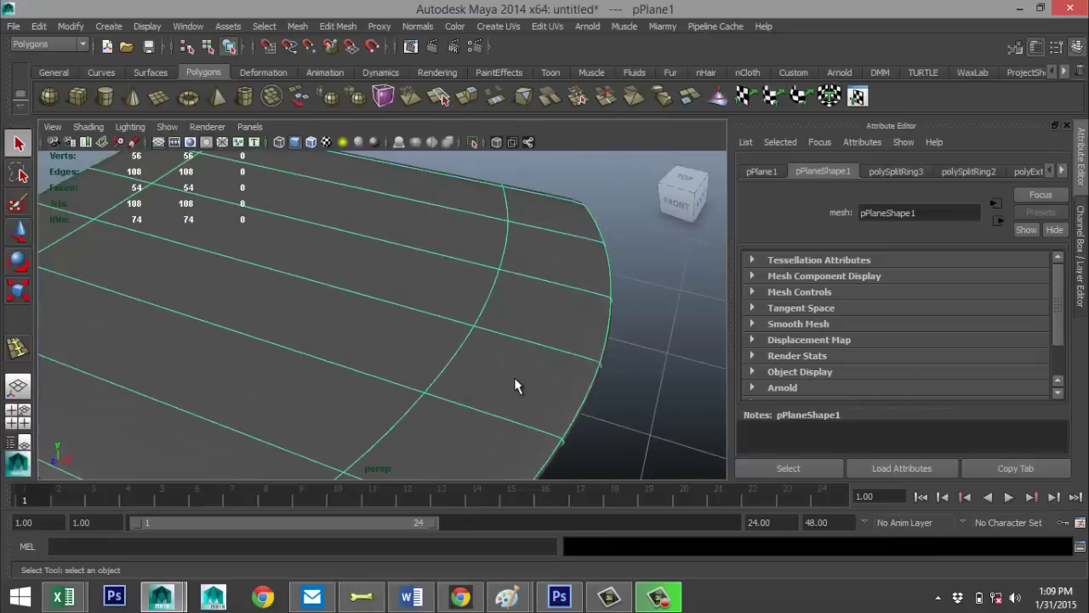
Duplicate the smoothed panel and move the copy beside the original so their long straight sides meet
{"action": "mouse_move", "coordinate": [481, 380]}
{"action": "left_mouse_down", "text": "alt"}
{"action": "mouse_move", "coordinate": [474, 360]}
{"action": "mouse_move", "coordinate": [476, 372]}
{"action": "left_mouse_up", "text": "alt"}
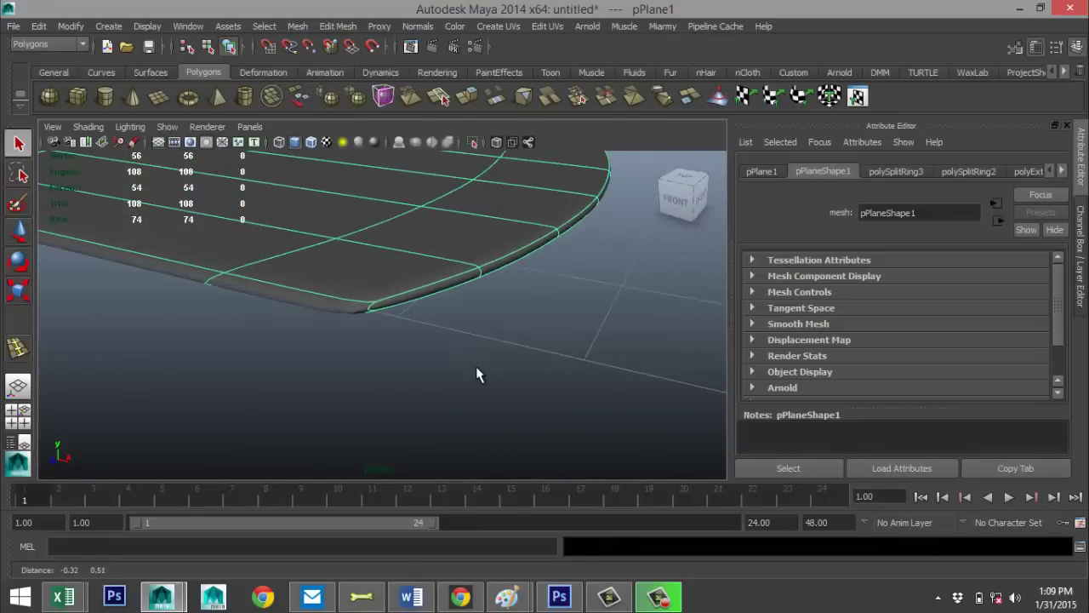
{"action": "left_click", "coordinate": [454, 369]}
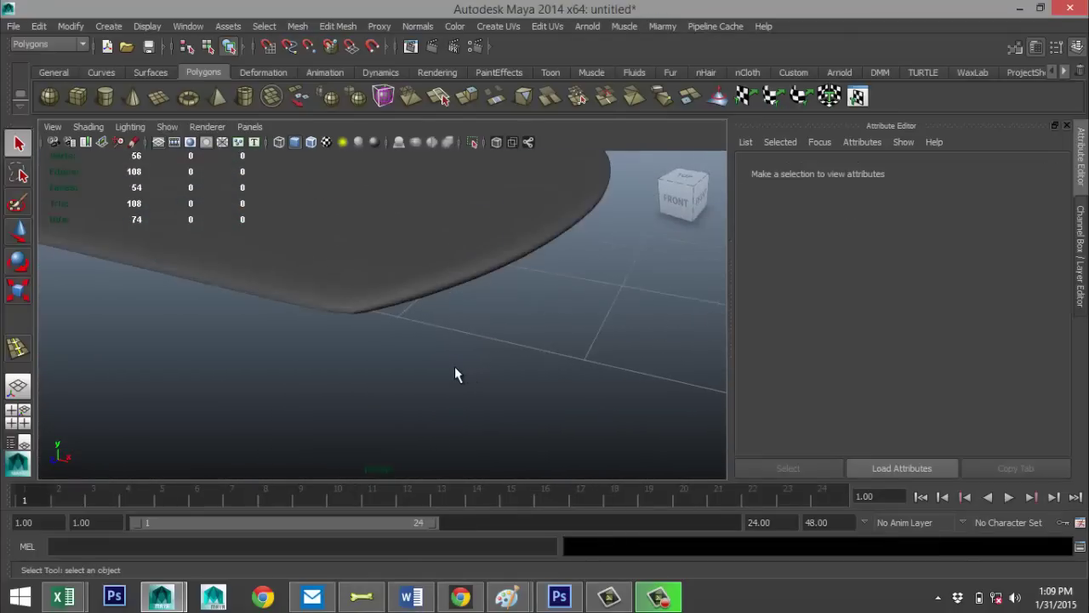
{"action": "scroll", "coordinate": [457, 376], "scroll_direction": "down", "scroll_amount": 3}
{"action": "left_click_drag", "start_coordinate": [481, 367], "coordinate": [367, 315], "text": "alt"}
{"action": "left_click", "coordinate": [367, 315]}
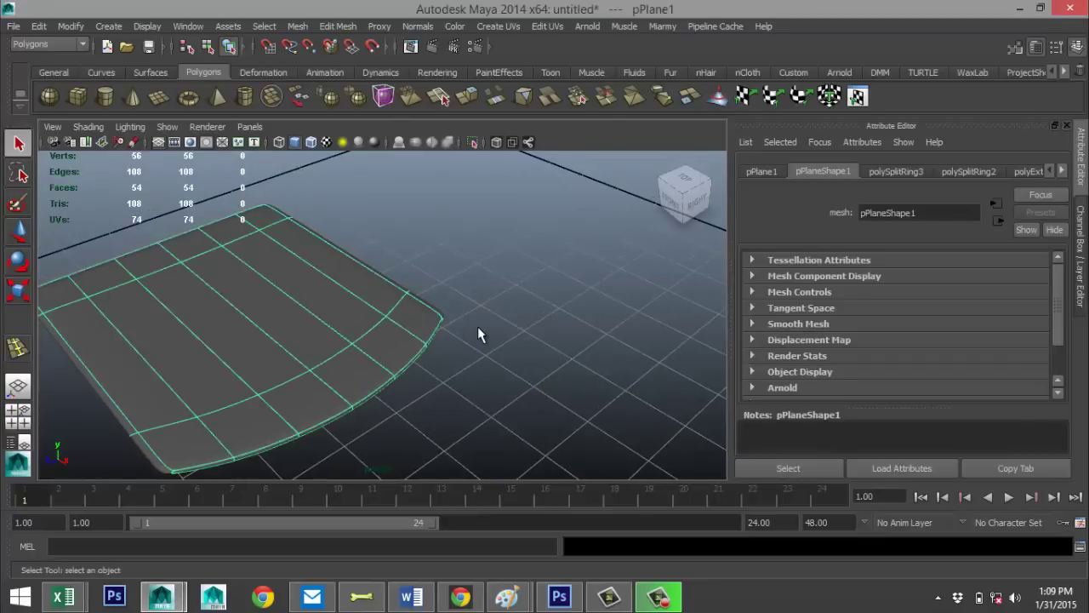
{"action": "key", "text": "ctrl+d"}
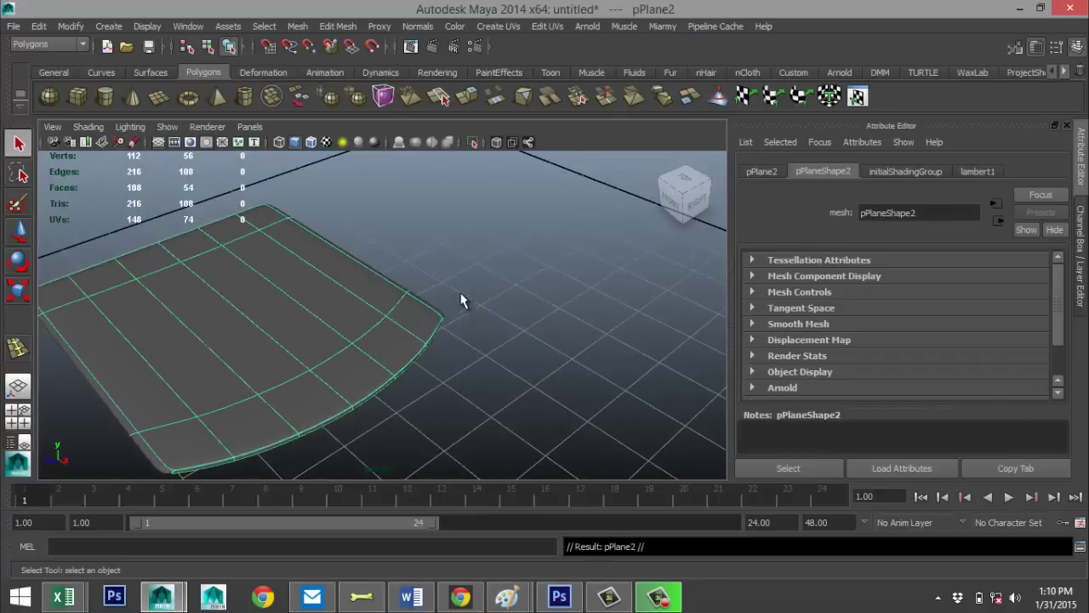
{"action": "key", "text": "w"}
{"action": "middle_click_drag", "start_coordinate": [186, 325], "coordinate": [387, 230]}
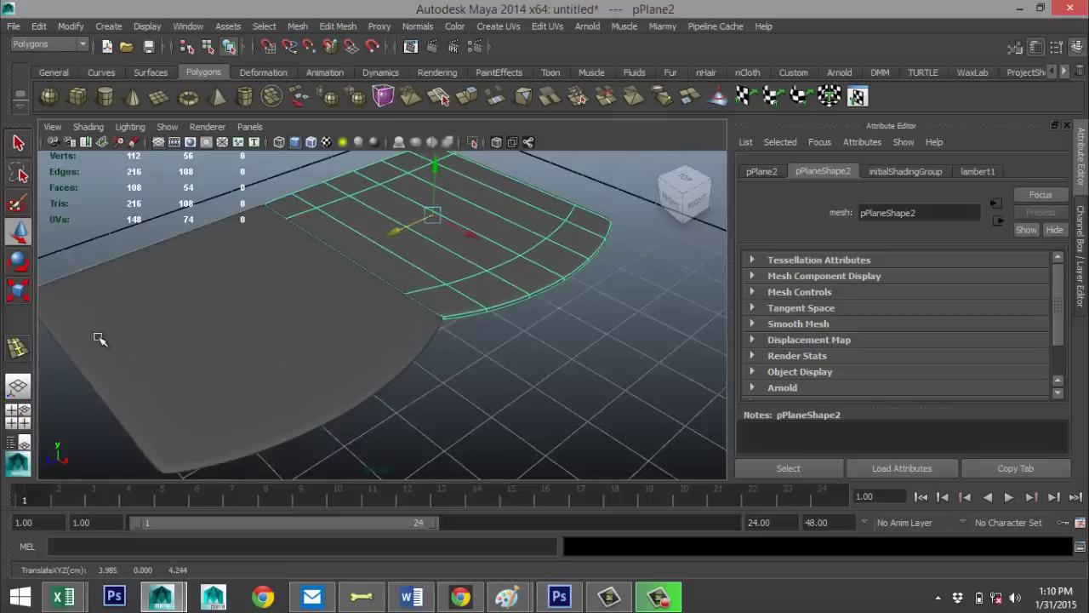
In the top view, adjust the copied panel along Z to about 4.12 cm, leaving a narrow gap to the original
{"action": "left_click", "coordinate": [18, 415]}
{"action": "key", "text": "space"}
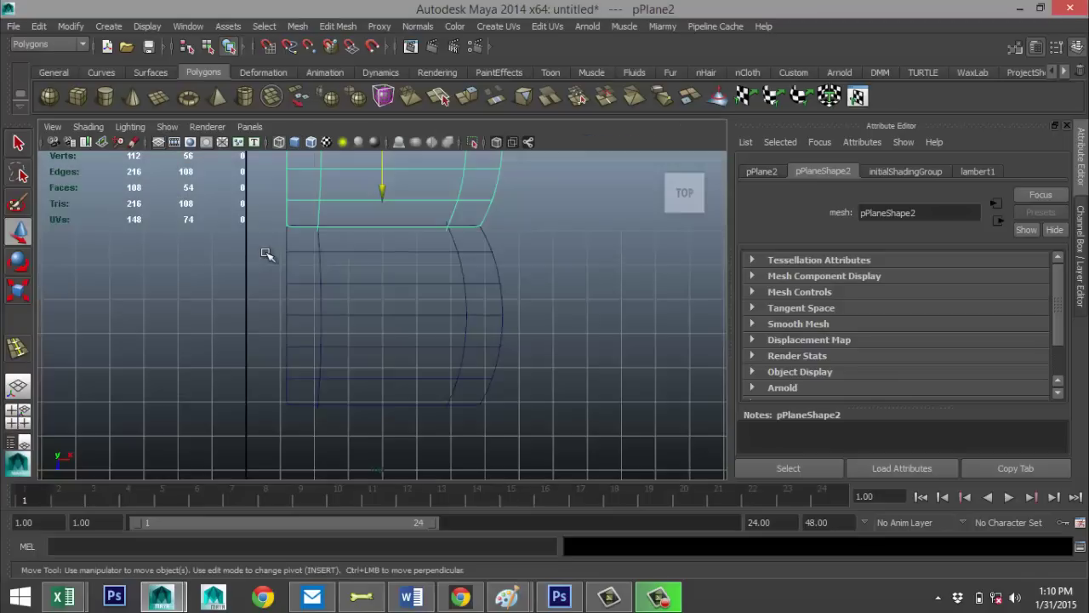
{"action": "key", "text": "f"}
{"action": "scroll", "coordinate": [369, 371], "scroll_direction": "down", "scroll_amount": 3}
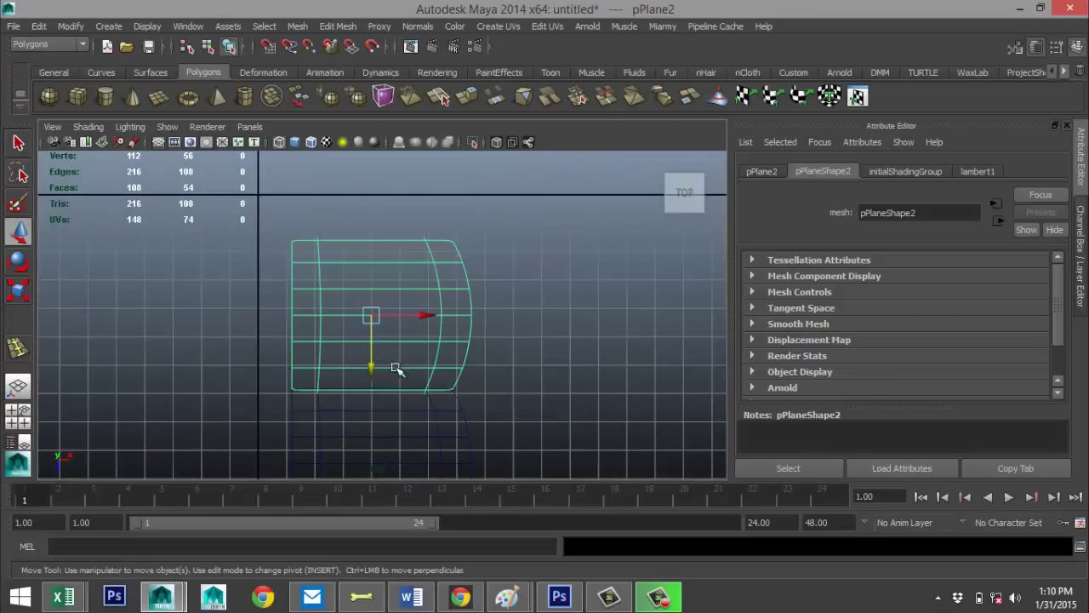
{"action": "left_click_drag", "start_coordinate": [369, 374], "coordinate": [370, 362]}
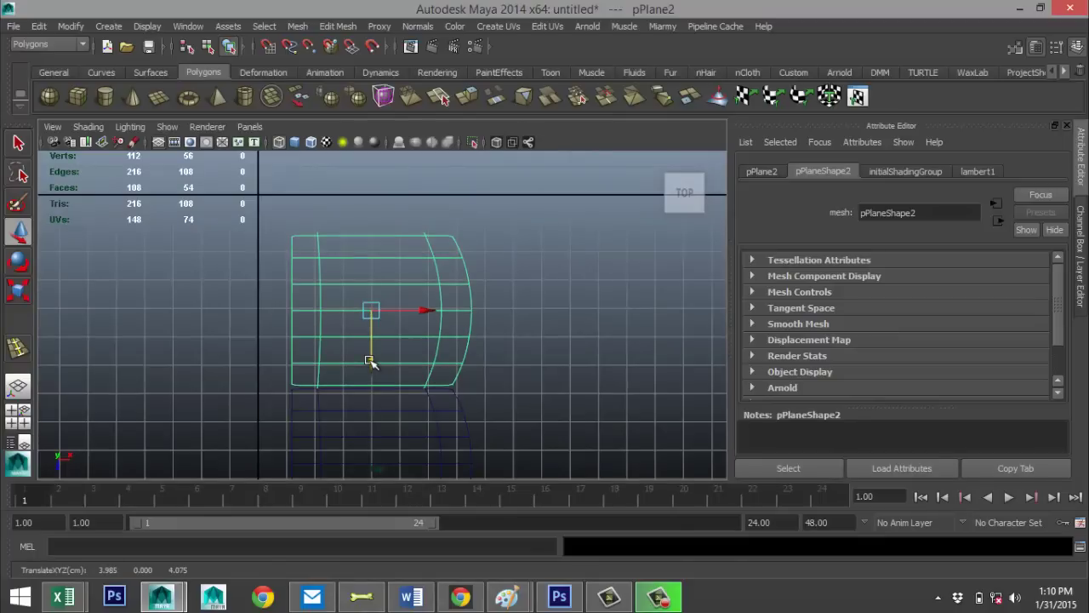
{"action": "scroll", "coordinate": [435, 333], "scroll_direction": "up", "scroll_amount": 8}
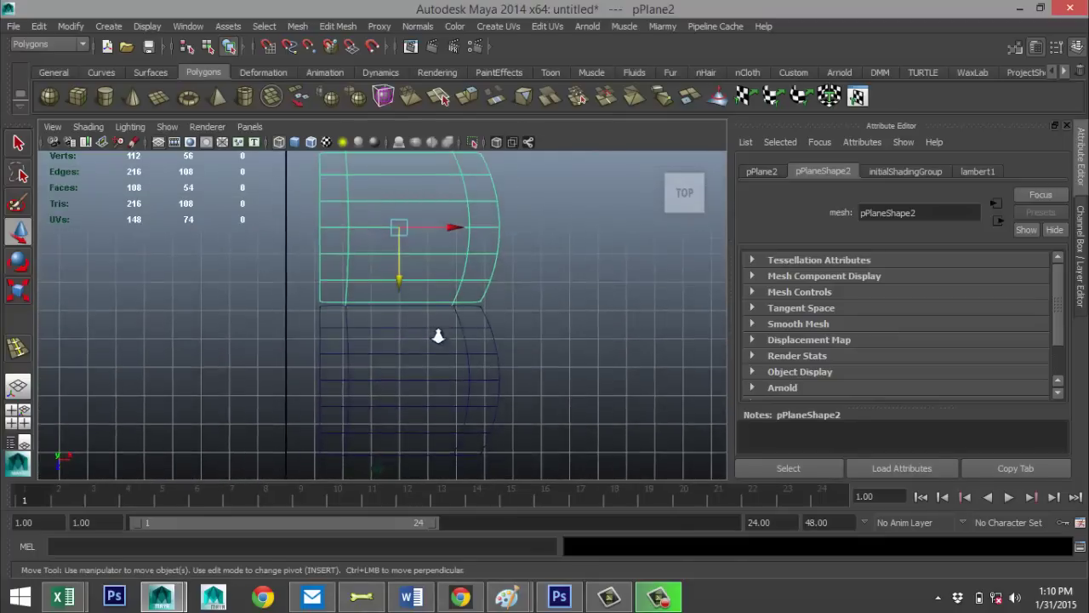
{"action": "scroll", "coordinate": [432, 321], "scroll_direction": "down", "scroll_amount": 5}
{"action": "scroll", "coordinate": [430, 311], "scroll_direction": "up", "scroll_amount": 3}
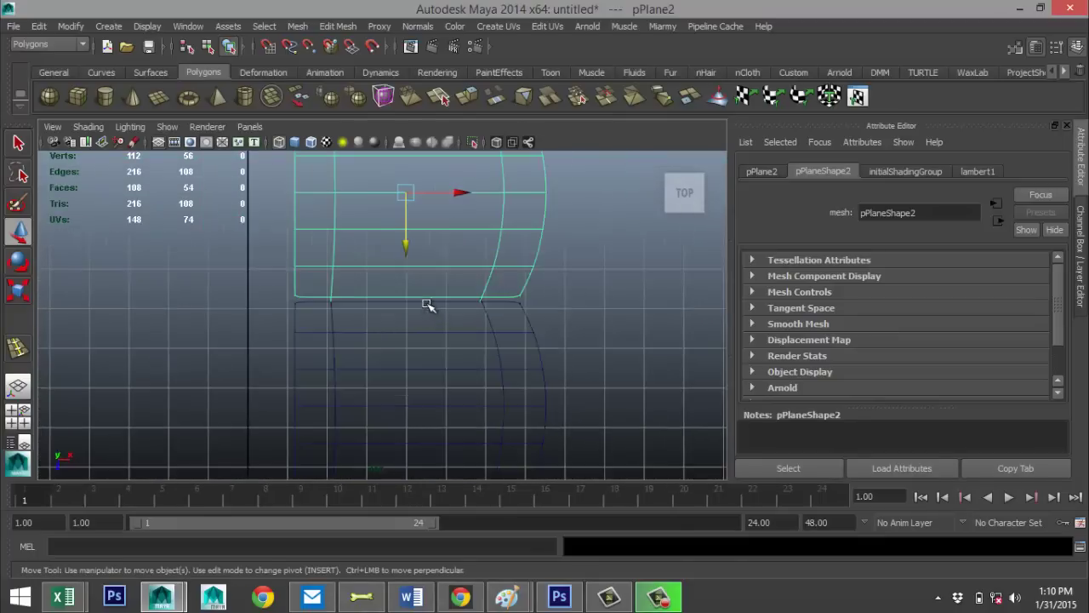
{"action": "left_click_drag", "start_coordinate": [413, 201], "coordinate": [414, 201]}
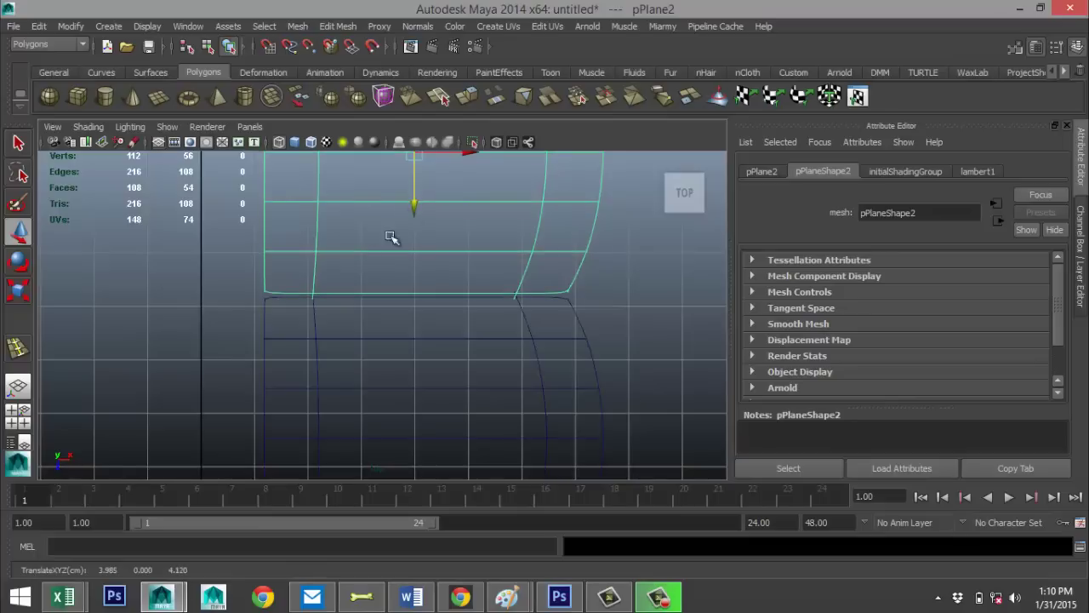
Repeat Duplicate with Transform on the copied panel until the row holds 14 evenly spaced panels
{"action": "scroll", "coordinate": [374, 307], "scroll_direction": "down", "scroll_amount": 6}
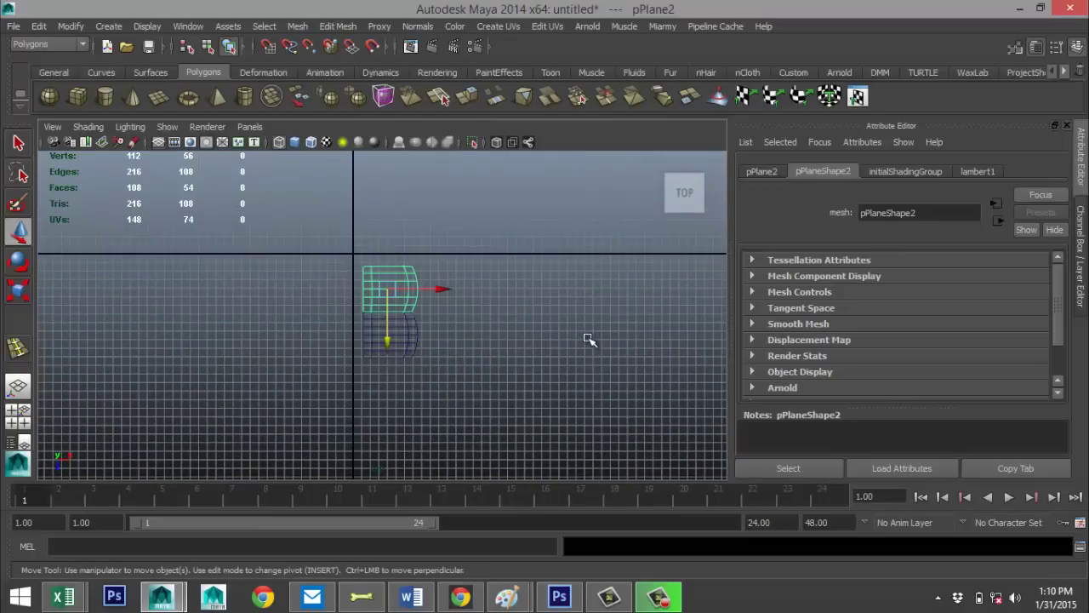
{"action": "scroll", "coordinate": [553, 344], "scroll_direction": "down", "scroll_amount": 3}
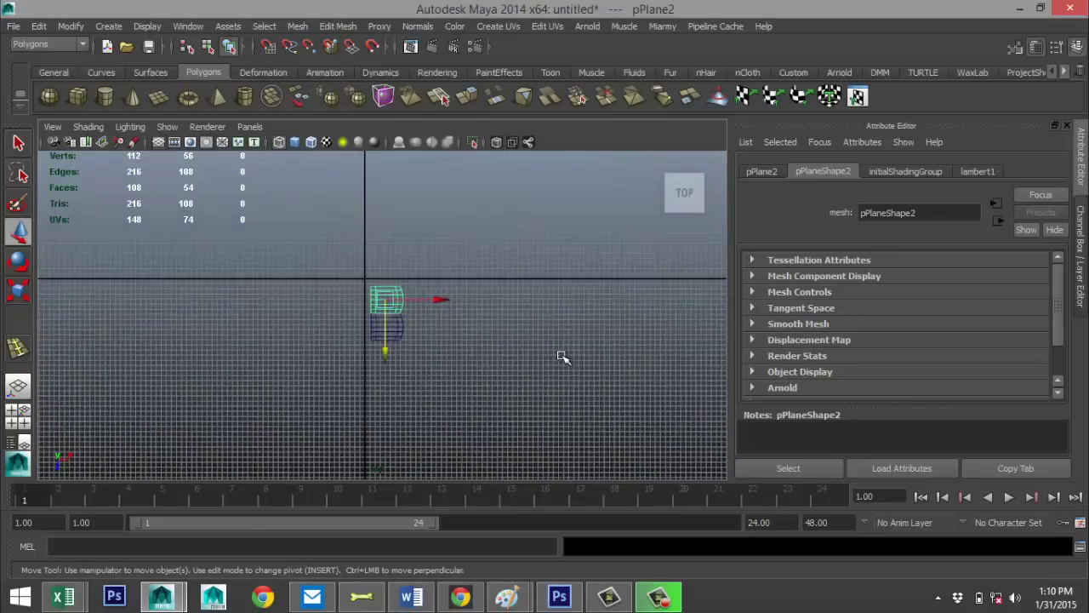
{"action": "key", "text": "shift+d"}
{"action": "key", "text": "shift+d"}
{"action": "key", "text": "shift+d"}
{"action": "key", "text": "shift+d"}
{"action": "key", "text": "shift+d"}
{"action": "key", "text": "shift+d"}
{"action": "key", "text": "shift+d"}
{"action": "key", "text": "shift+d"}
{"action": "key", "text": "shift+d"}
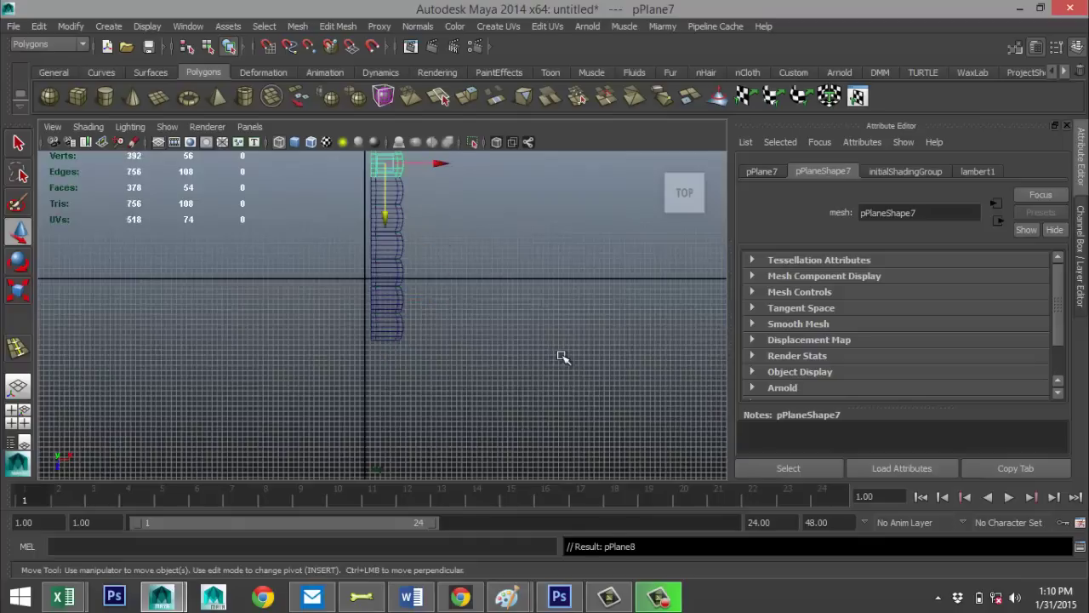
{"action": "scroll", "coordinate": [511, 372], "scroll_direction": "down", "scroll_amount": 2}
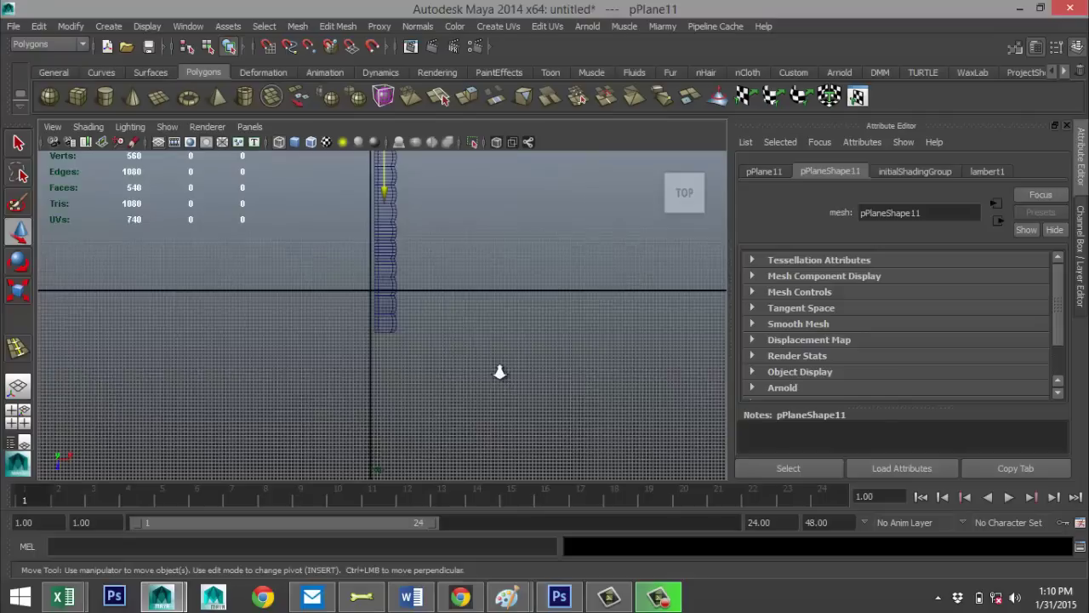
{"action": "key", "text": "shift+d"}
{"action": "key", "text": "shift+d"}
{"action": "key", "text": "shift+d"}
{"action": "key", "text": "shift+d"}
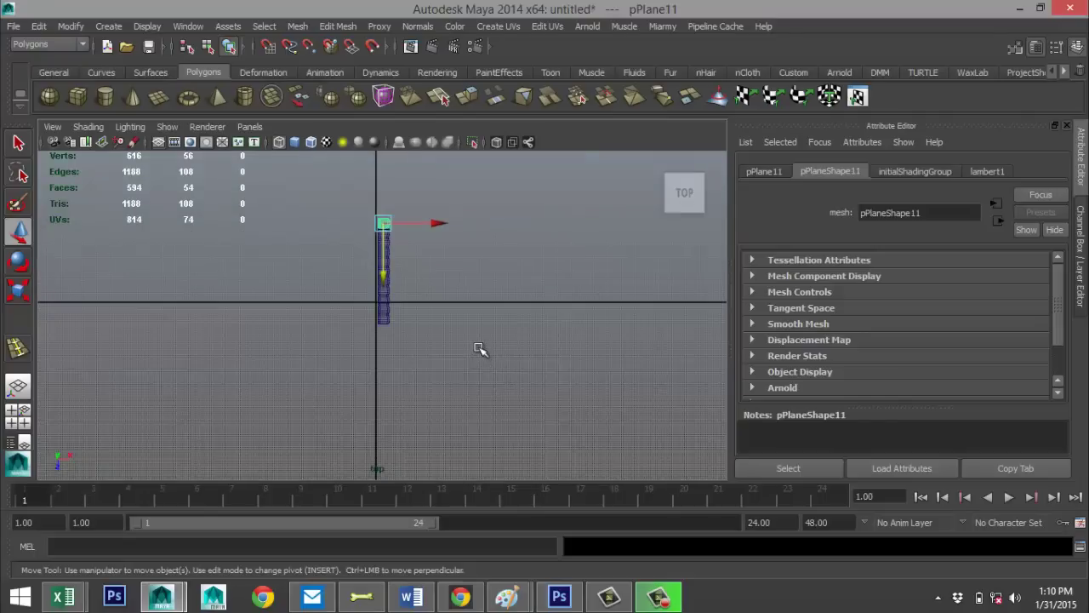
{"action": "key", "text": "shift+d"}
{"action": "key", "text": "shift+d"}
{"action": "key", "text": "shift+d"}
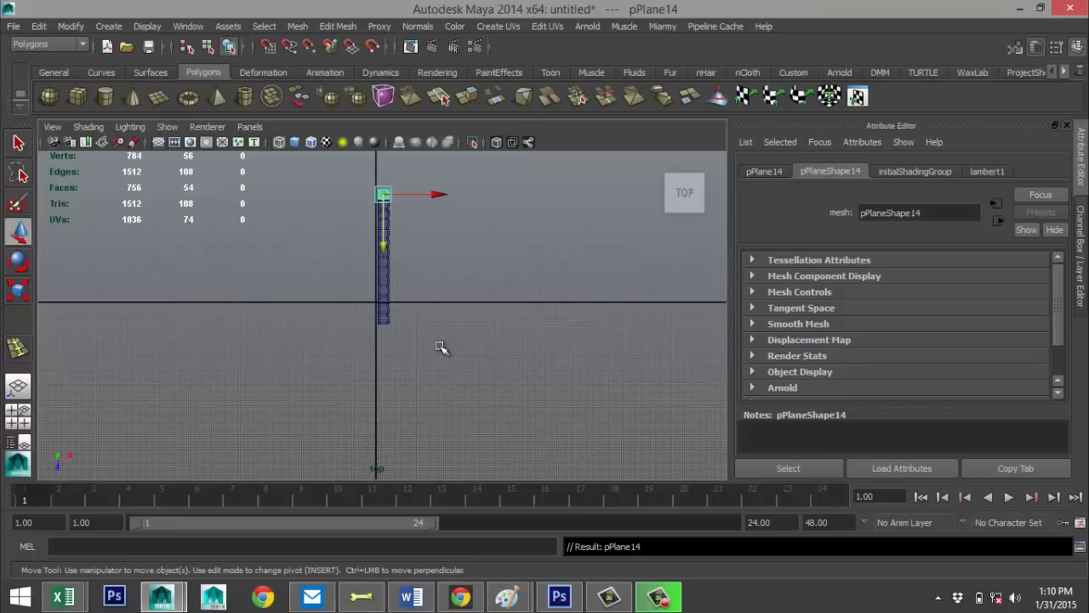
Combine all 14 panels into one mesh and center its pivot
{"action": "left_click_drag", "start_coordinate": [338, 170], "coordinate": [516, 404]}
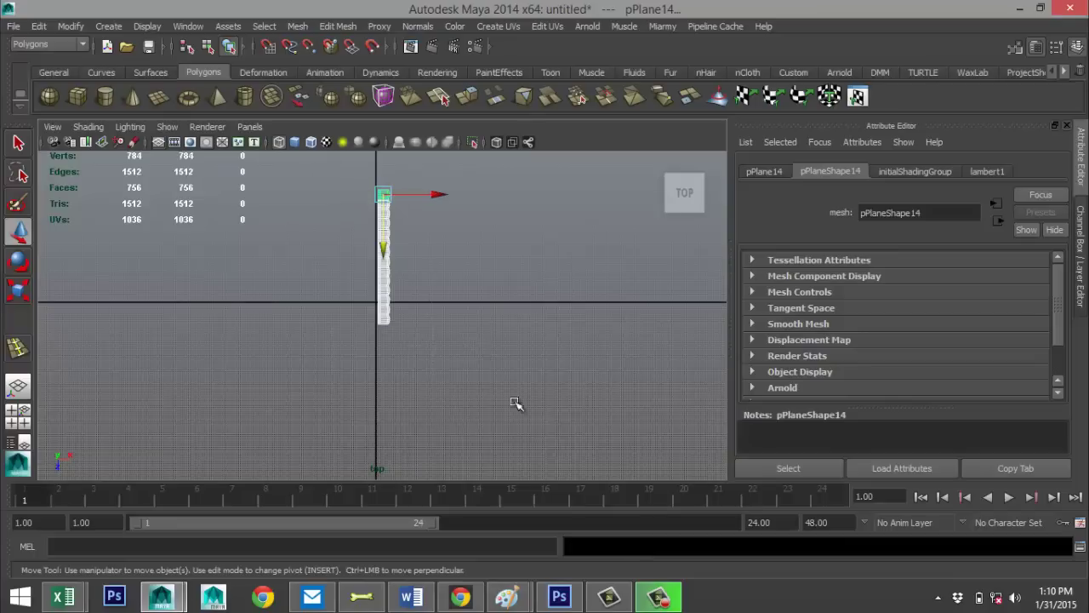
{"action": "left_click", "coordinate": [298, 25]}
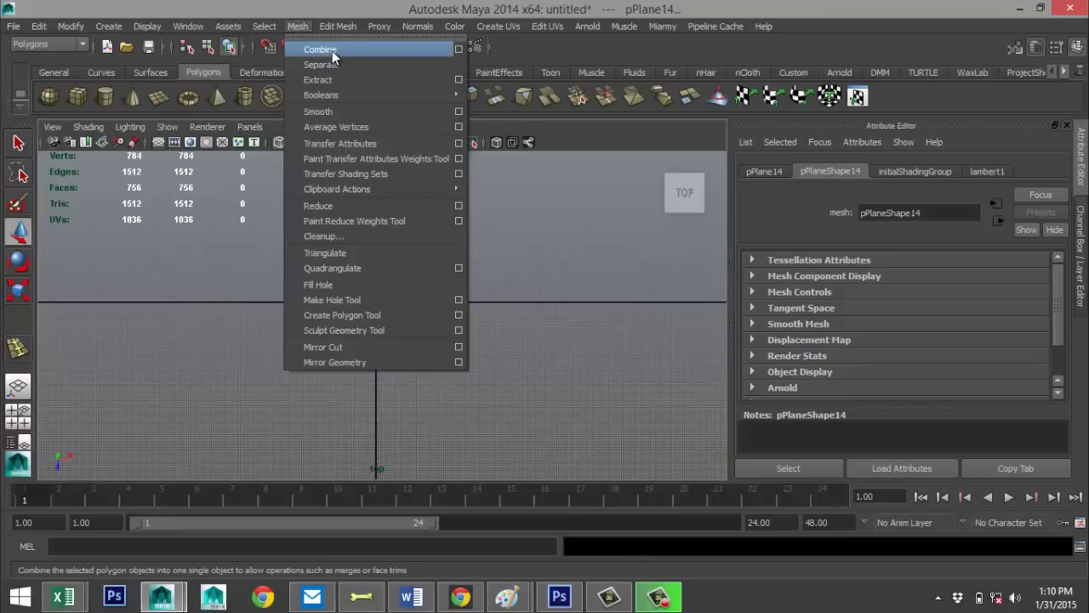
{"action": "left_click", "coordinate": [332, 51]}
{"action": "left_click", "coordinate": [71, 25]}
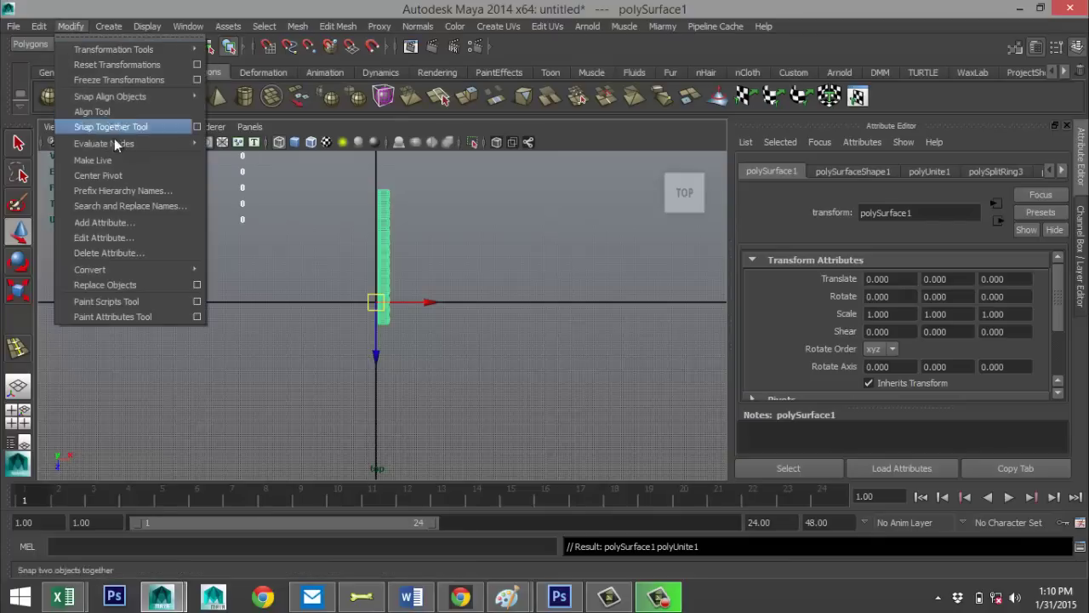
{"action": "left_click", "coordinate": [98, 175]}
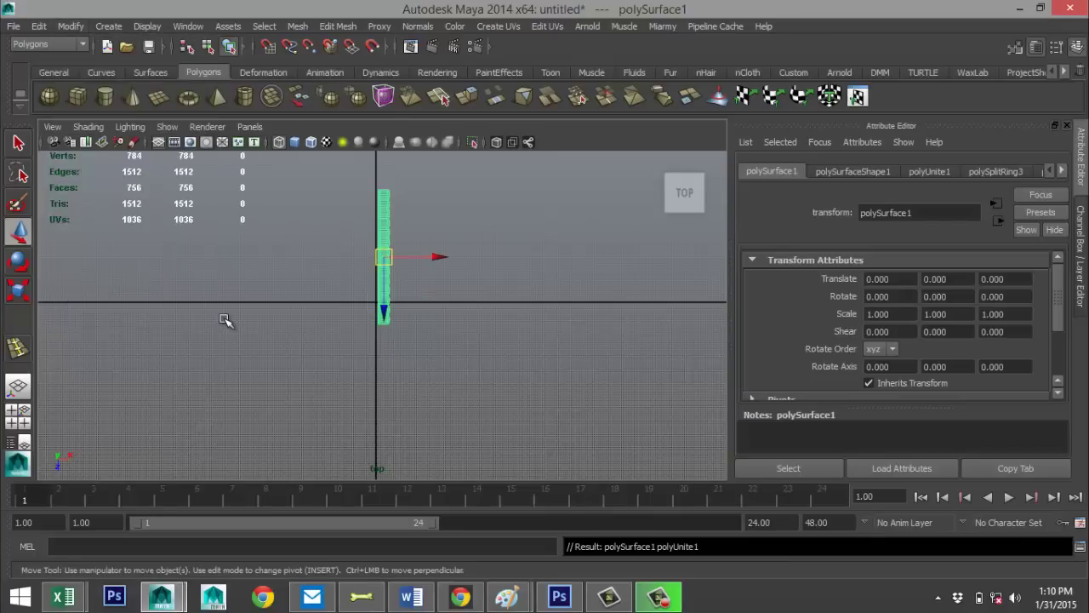
Duplicate the combined row and move the copy about -3.423 in X and -2.672 in Z, staggering it by half a panel
{"action": "middle_click_drag", "start_coordinate": [214, 282], "coordinate": [251, 329], "text": "alt"}
{"action": "scroll", "coordinate": [254, 318], "scroll_direction": "up", "scroll_amount": 3}
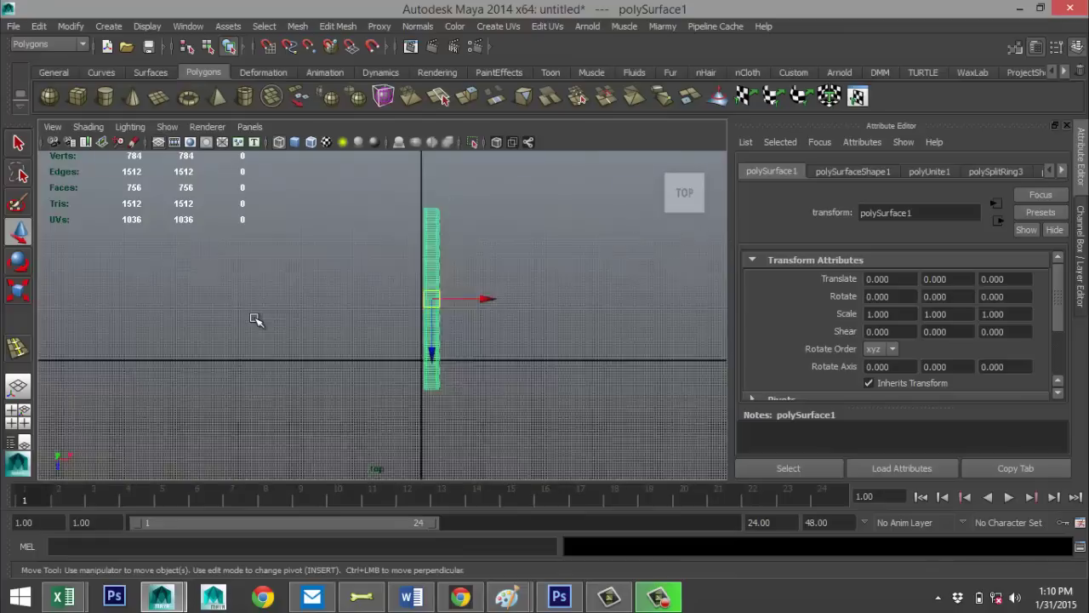
{"action": "right_click_drag", "start_coordinate": [256, 320], "coordinate": [348, 314], "text": "alt"}
{"action": "middle_click_drag", "start_coordinate": [347, 314], "coordinate": [283, 252], "text": "alt"}
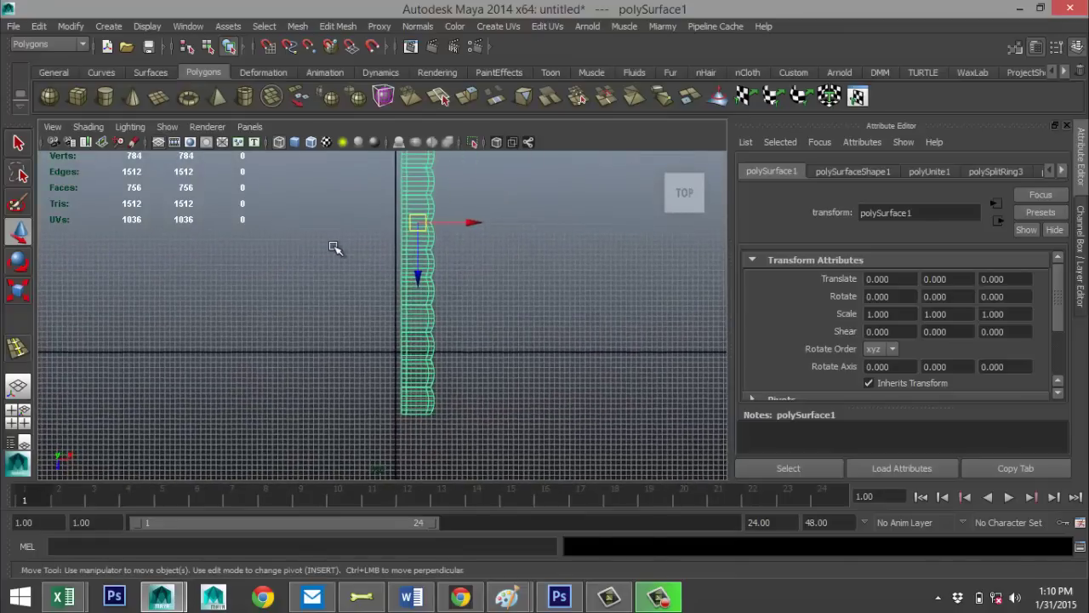
{"action": "key", "text": "ctrl+d"}
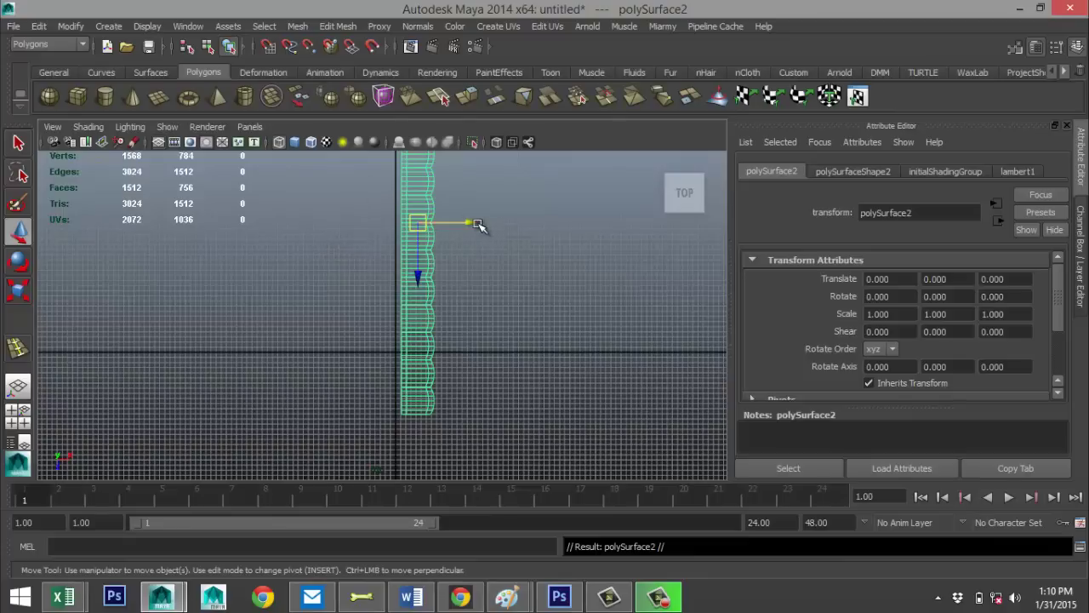
{"action": "left_click_drag", "start_coordinate": [480, 226], "coordinate": [454, 237]}
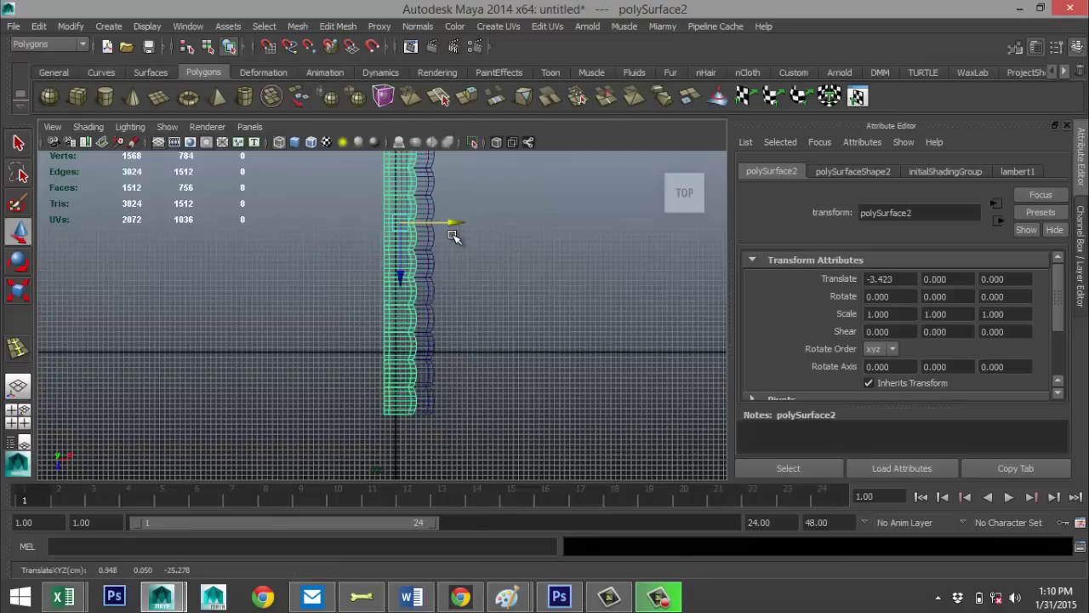
{"action": "scroll", "coordinate": [449, 281], "scroll_direction": "up", "scroll_amount": 5}
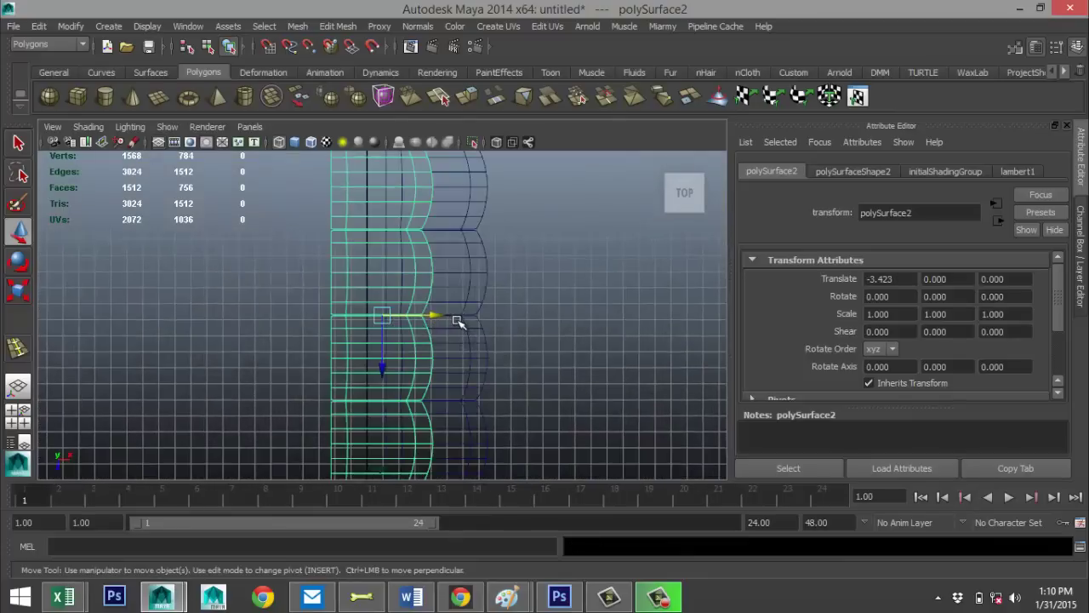
{"action": "left_click_drag", "start_coordinate": [382, 369], "coordinate": [378, 305]}
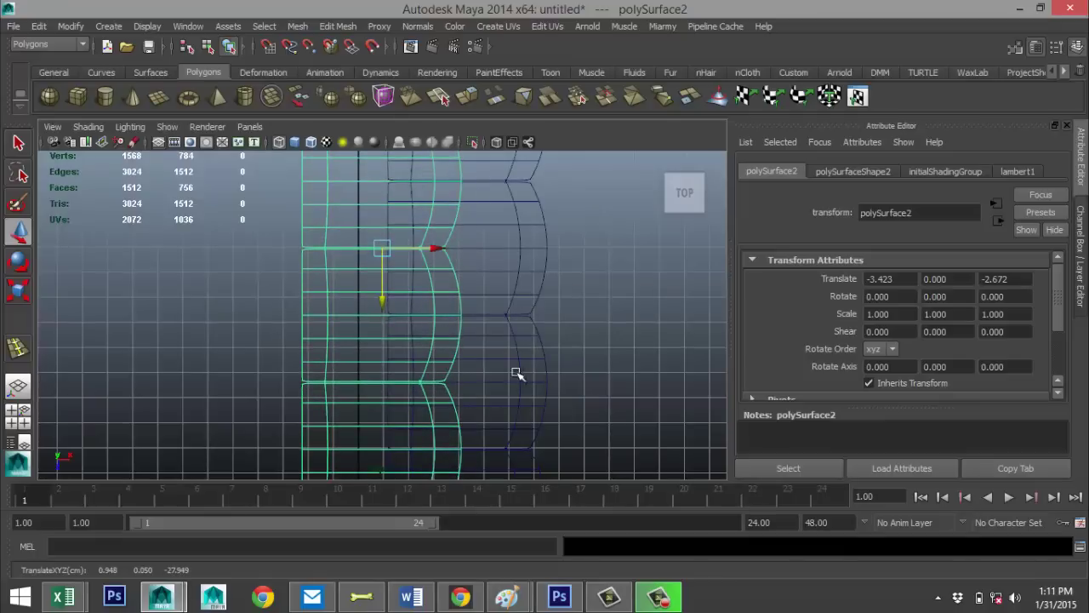
Delete the faces of the copied row's end panel that extend past the original row's upper end in the top view
{"action": "scroll", "coordinate": [557, 349], "scroll_direction": "down", "scroll_amount": 4}
{"action": "scroll", "coordinate": [554, 349], "scroll_direction": "down", "scroll_amount": 2}
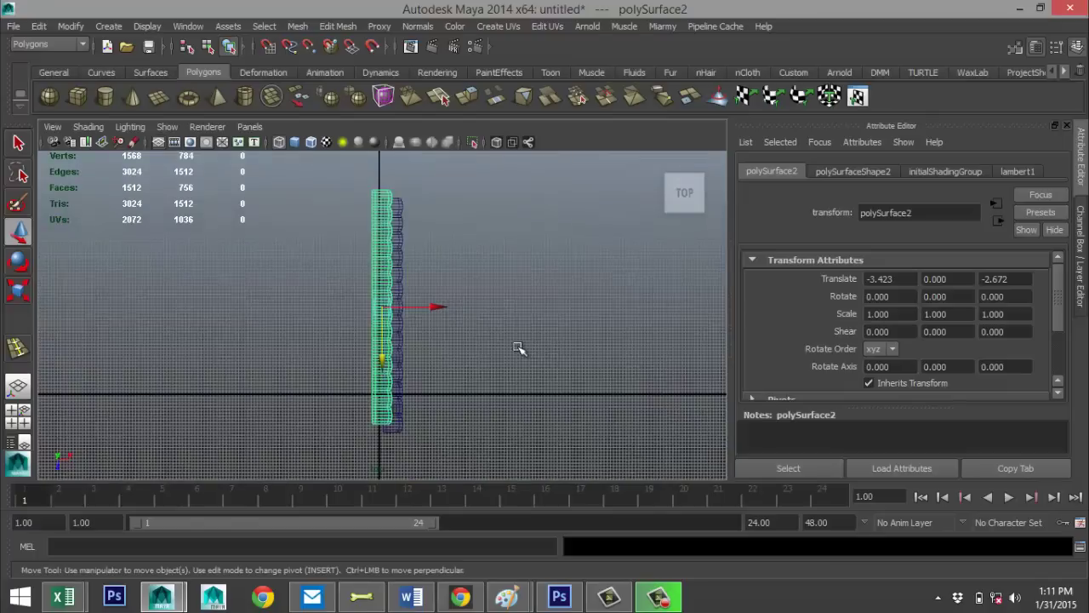
{"action": "middle_click_drag", "start_coordinate": [491, 314], "coordinate": [515, 374], "text": "alt"}
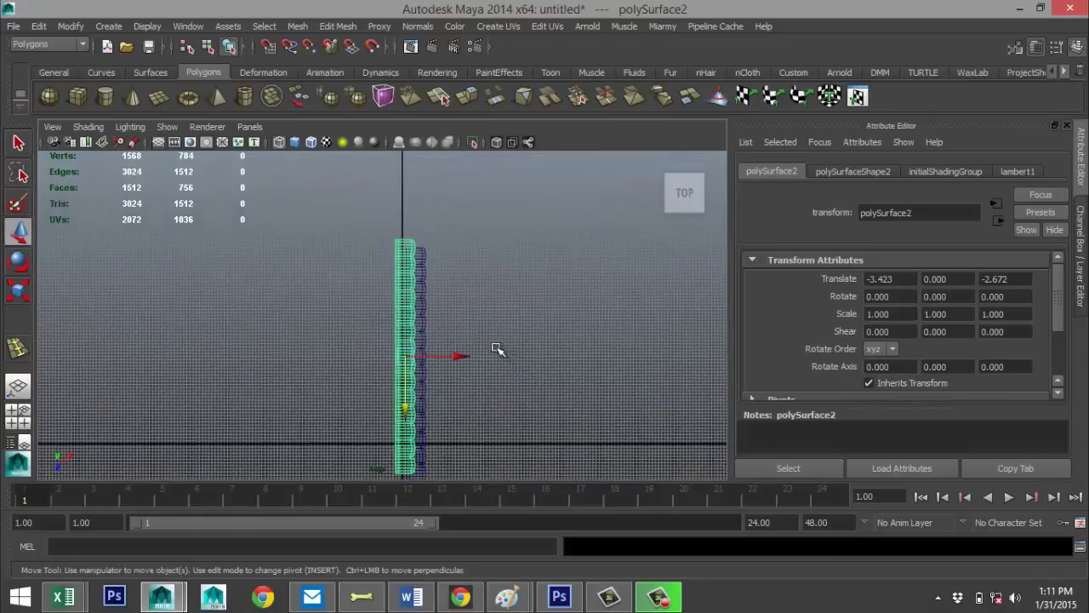
{"action": "right_click_drag", "start_coordinate": [496, 348], "coordinate": [550, 237], "text": "alt"}
{"action": "middle_click_drag", "start_coordinate": [549, 237], "coordinate": [485, 348], "text": "alt"}
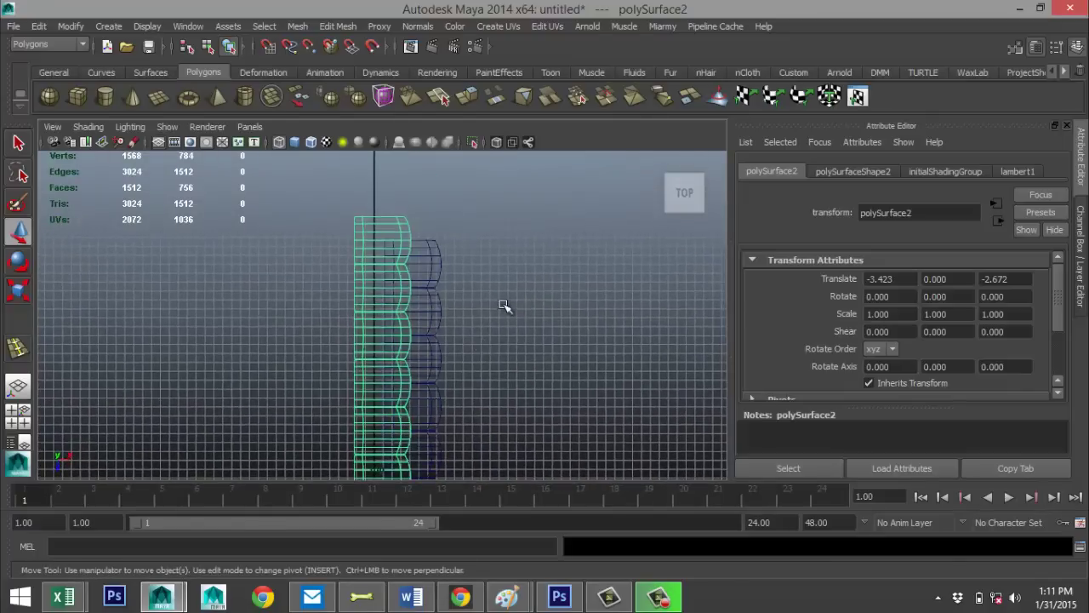
{"action": "scroll", "coordinate": [508, 298], "scroll_direction": "up", "scroll_amount": 3}
{"action": "middle_click_drag", "start_coordinate": [523, 243], "coordinate": [494, 337], "text": "alt"}
{"action": "scroll", "coordinate": [495, 333], "scroll_direction": "up", "scroll_amount": 2}
{"action": "scroll", "coordinate": [497, 333], "scroll_direction": "up", "scroll_amount": 2}
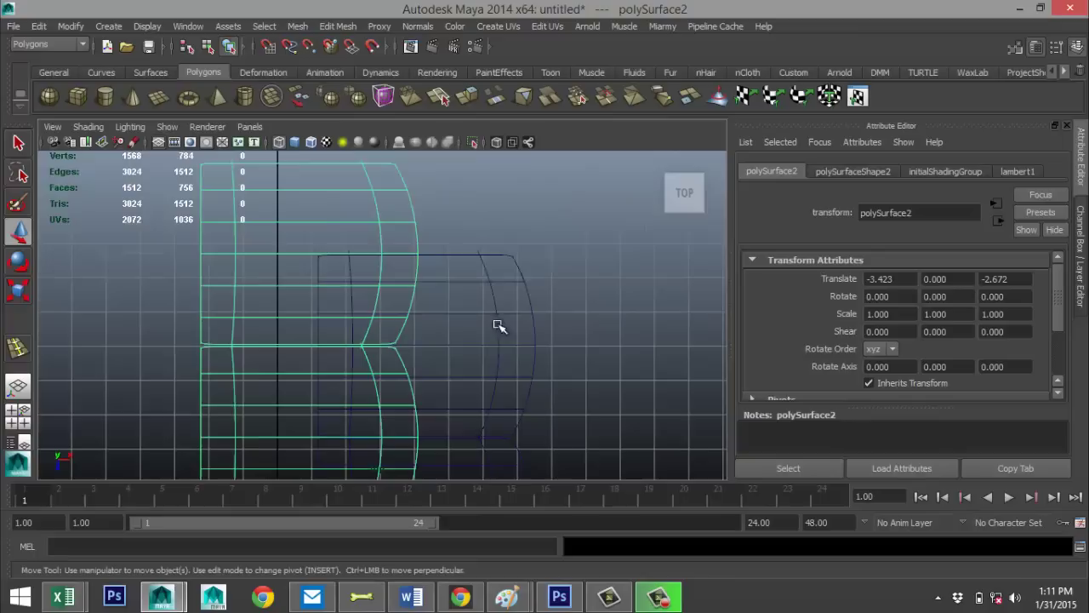
{"action": "scroll", "coordinate": [332, 229], "scroll_direction": "up", "scroll_amount": 3}
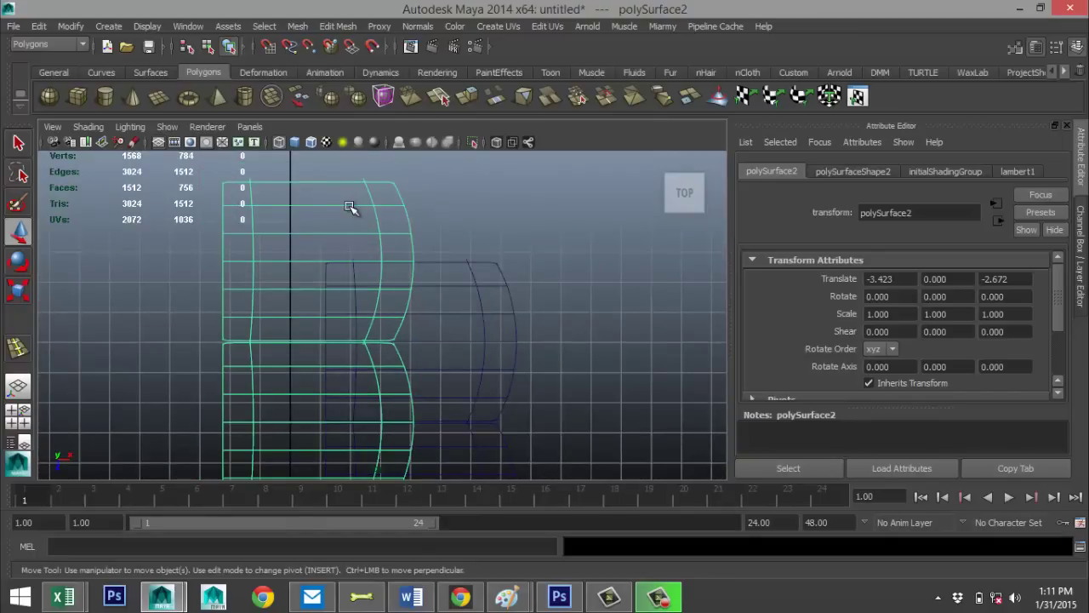
{"action": "right_click_drag", "start_coordinate": [349, 207], "coordinate": [354, 242]}
{"action": "left_click", "coordinate": [354, 241]}
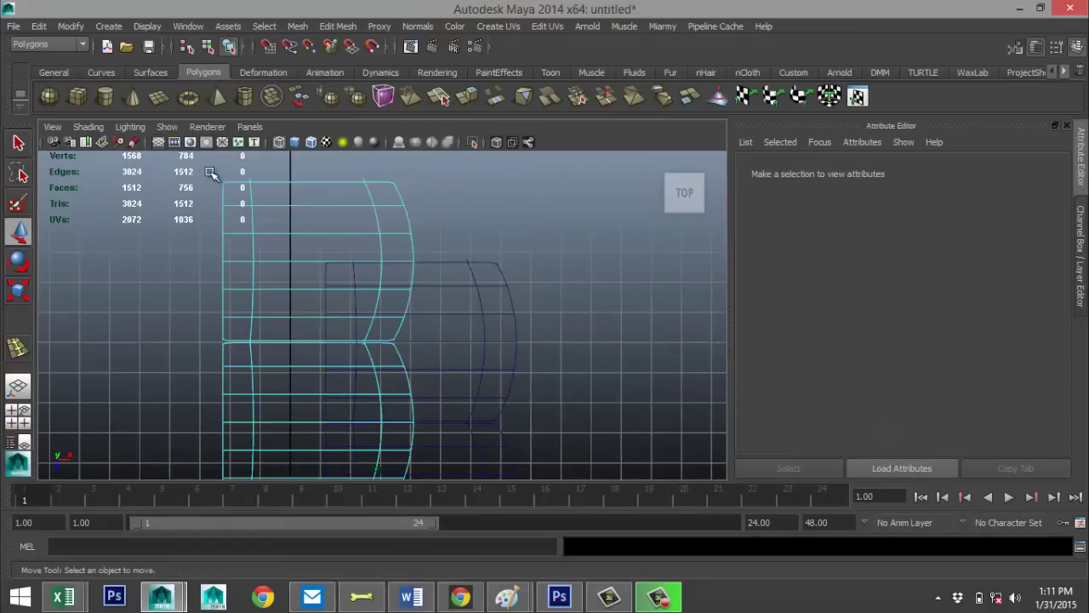
{"action": "left_click_drag", "start_coordinate": [481, 219], "coordinate": [496, 252]}
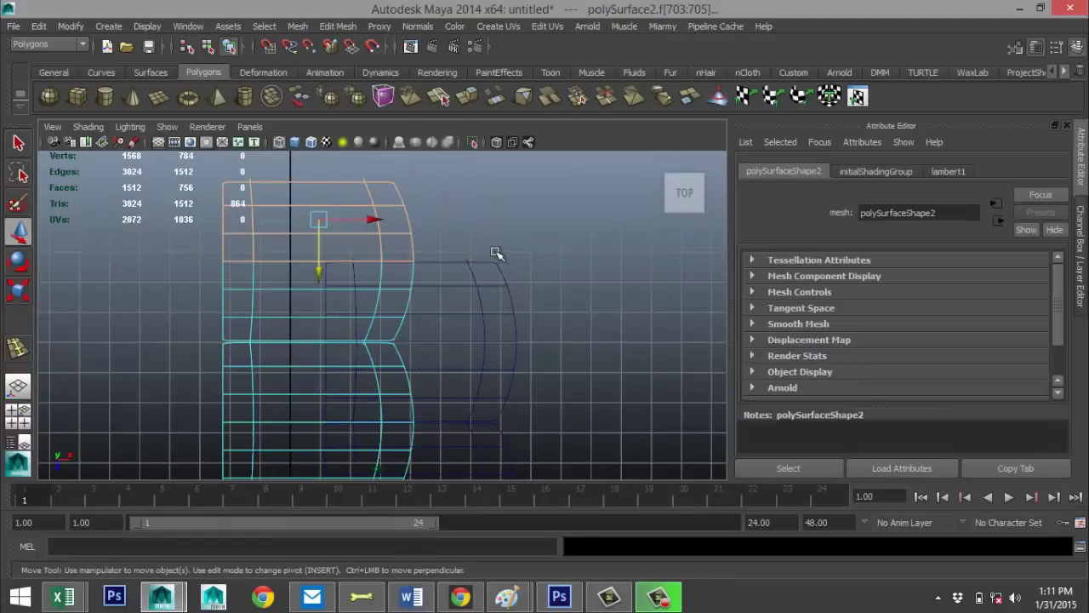
{"action": "key", "text": "Delete"}
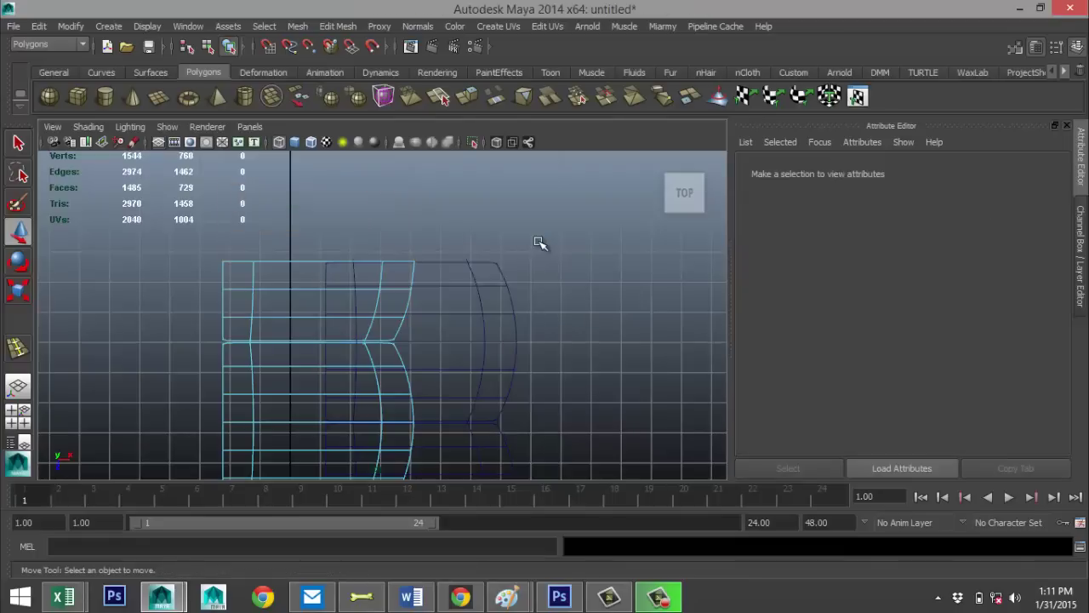
Delete the faces of the original row's end panel that extend past the copied row's lower end in the top view
{"action": "scroll", "coordinate": [459, 211], "scroll_direction": "down", "scroll_amount": 10}
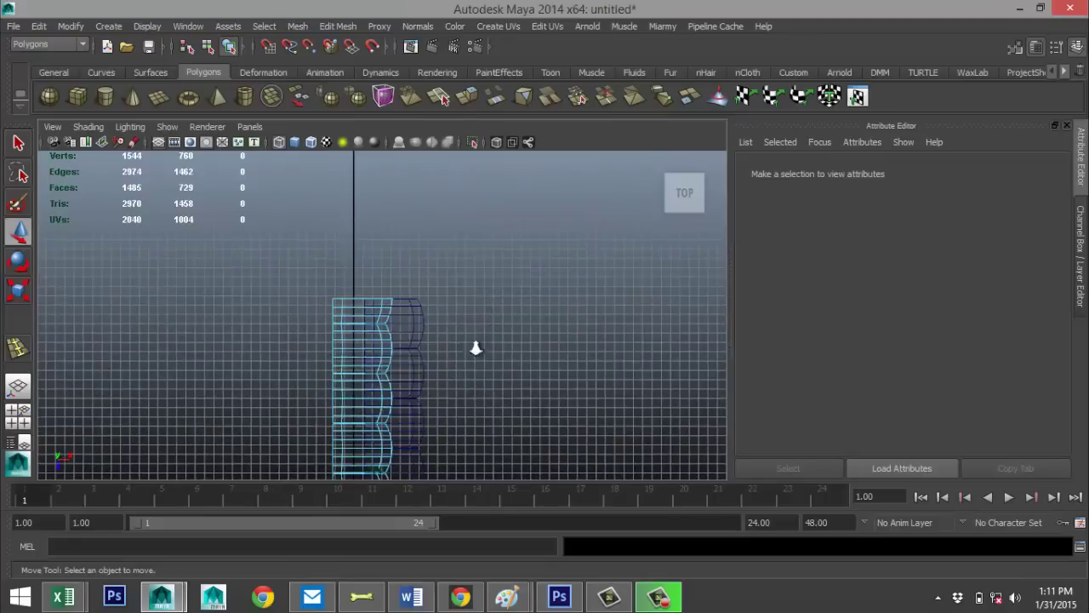
{"action": "scroll", "coordinate": [454, 242], "scroll_direction": "up", "scroll_amount": 8}
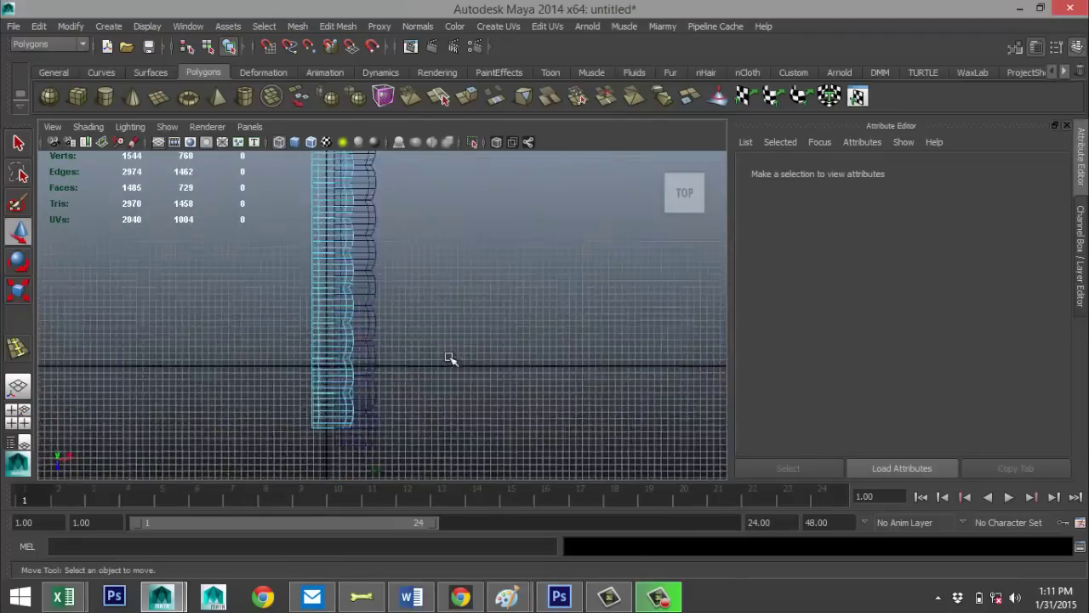
{"action": "scroll", "coordinate": [445, 358], "scroll_direction": "up", "scroll_amount": 5}
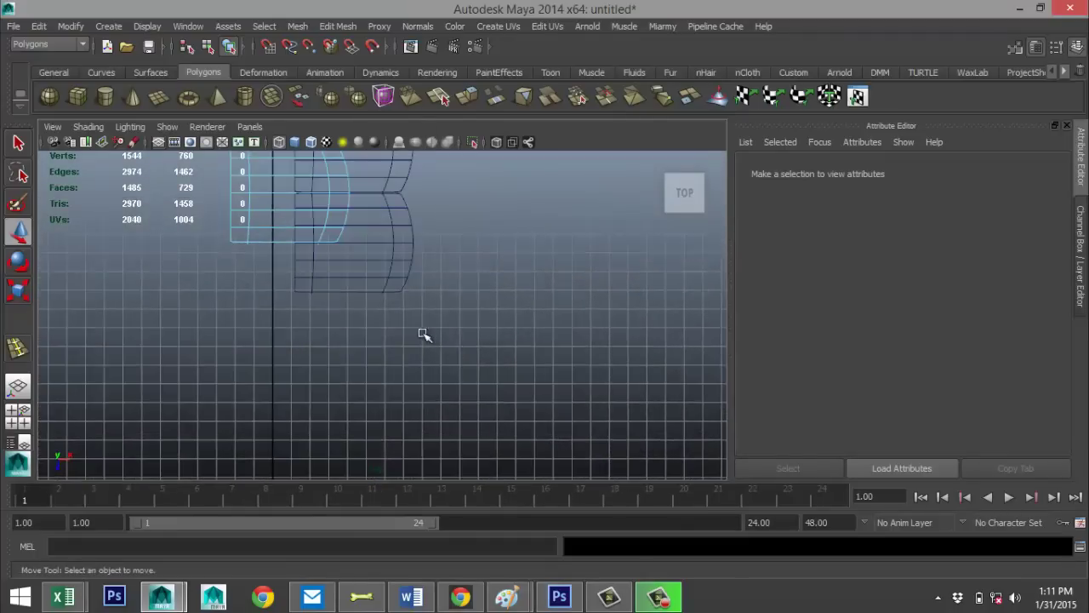
{"action": "left_click", "coordinate": [375, 295]}
{"action": "right_click_drag", "start_coordinate": [353, 295], "coordinate": [357, 271]}
{"action": "left_click_drag", "start_coordinate": [303, 330], "coordinate": [471, 254]}
{"action": "key", "text": "Delete"}
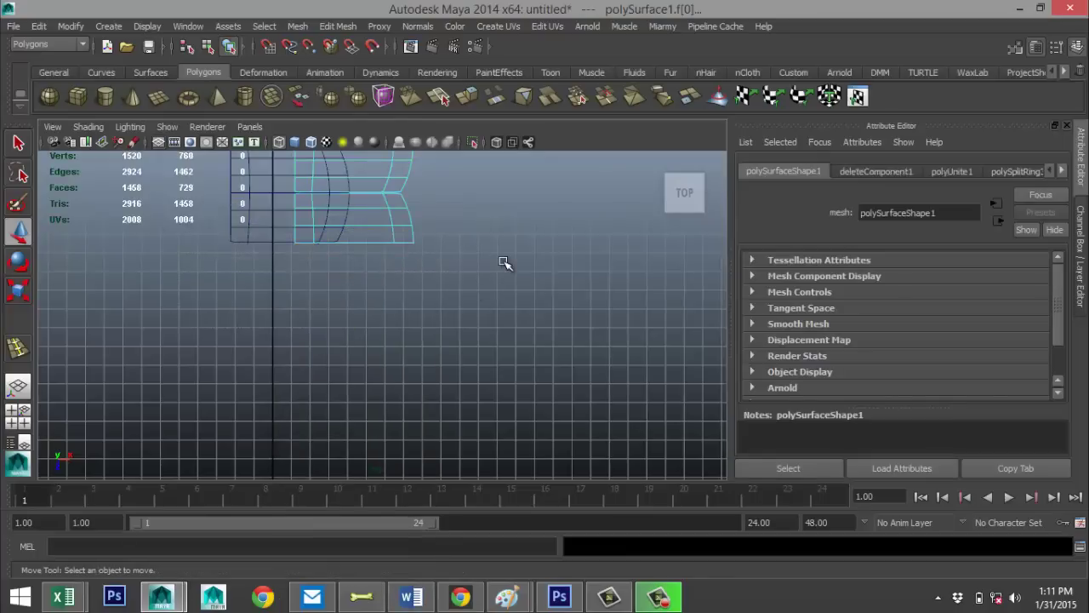
{"action": "right_click_drag", "start_coordinate": [469, 238], "coordinate": [479, 333], "text": "alt"}
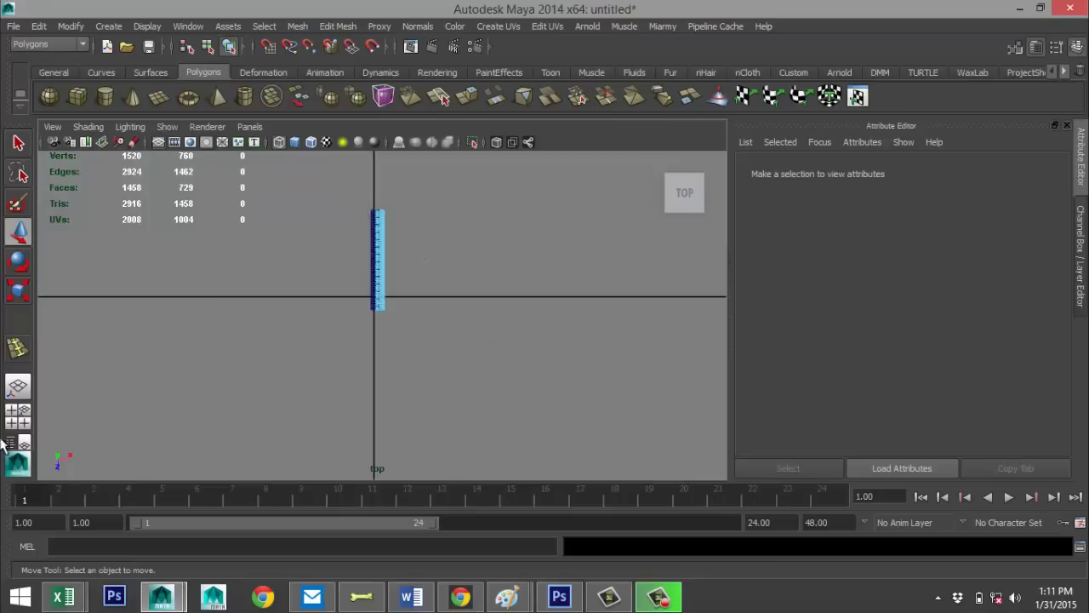
In the front view, raise the copied row to about 0.299 in Y so it sits above the original row
{"action": "left_click", "coordinate": [18, 416]}
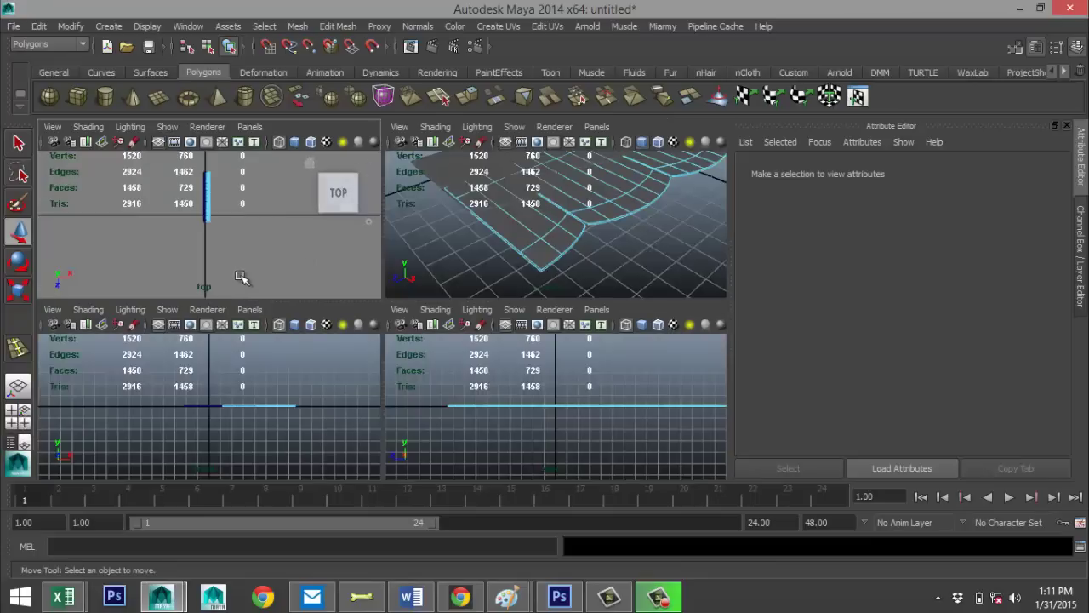
{"action": "key", "text": "space"}
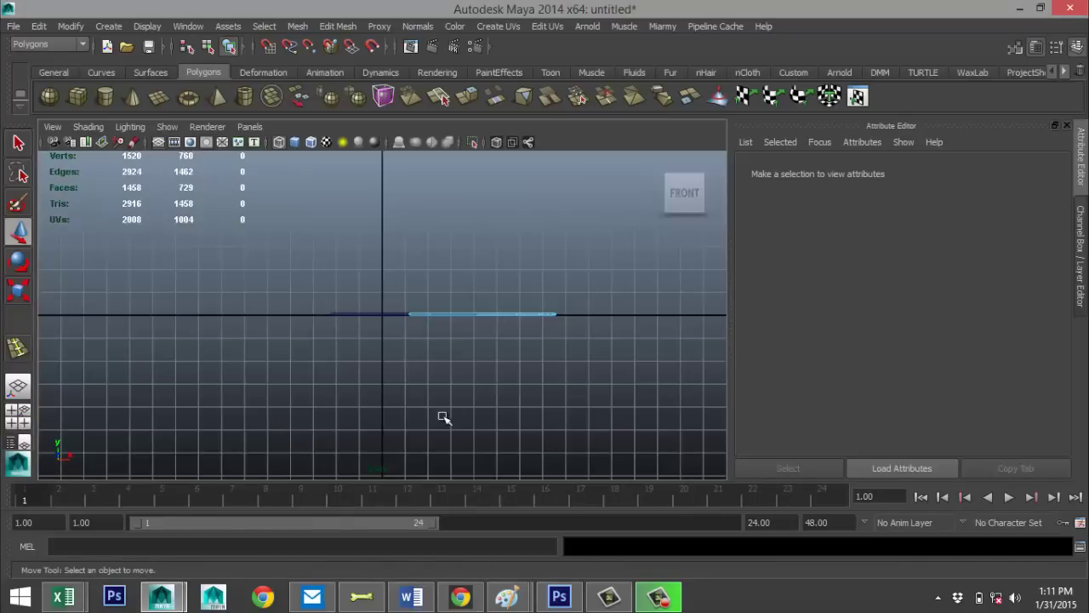
{"action": "left_click_drag", "start_coordinate": [308, 278], "coordinate": [365, 383]}
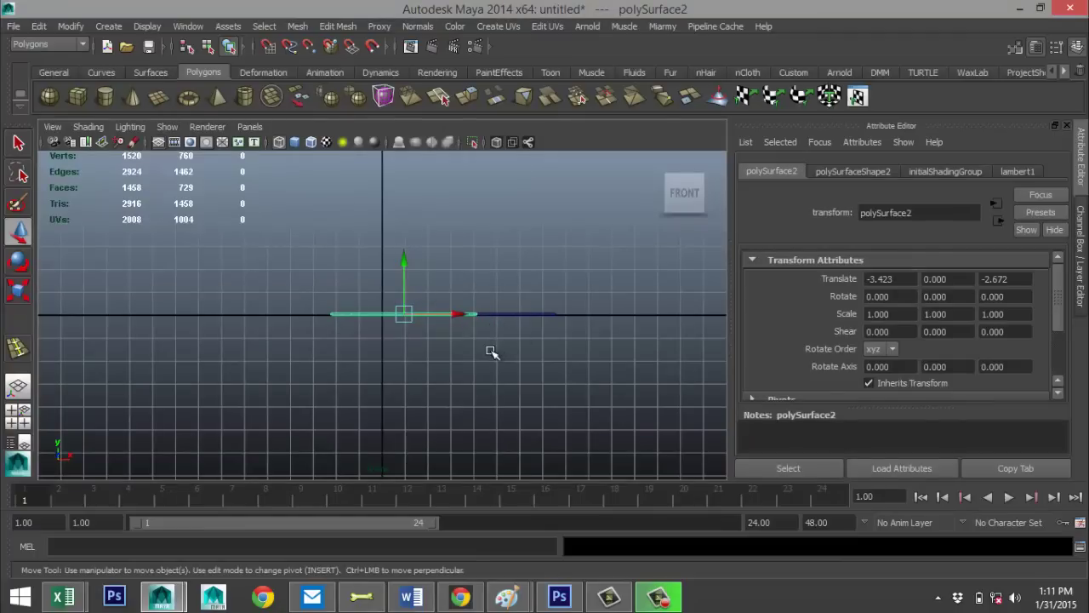
{"action": "middle_click_drag", "start_coordinate": [508, 350], "coordinate": [421, 380], "text": "alt"}
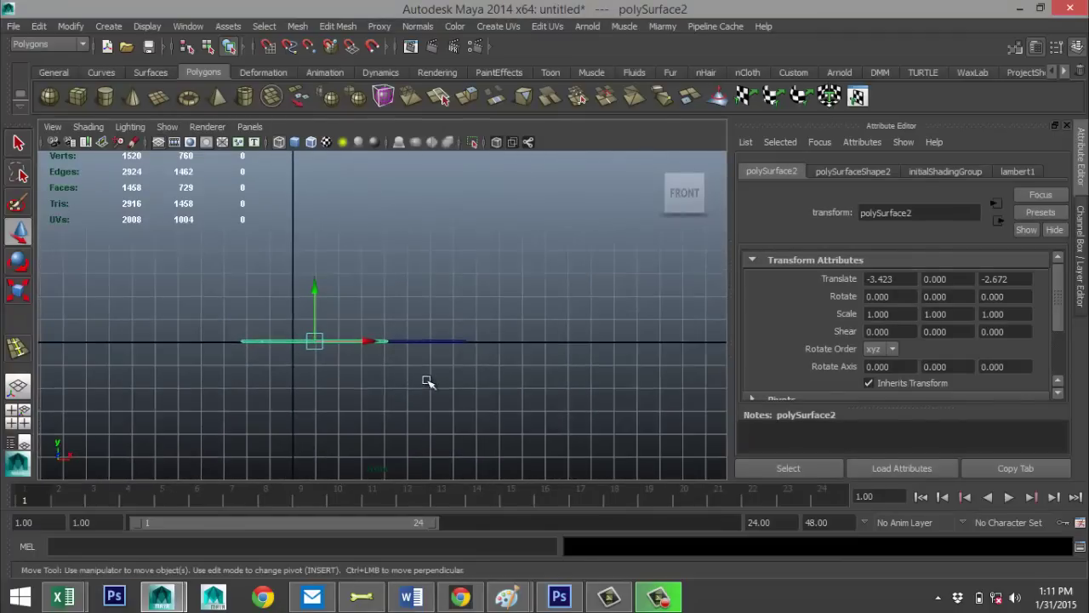
{"action": "scroll", "coordinate": [454, 378], "scroll_direction": "up", "scroll_amount": 1}
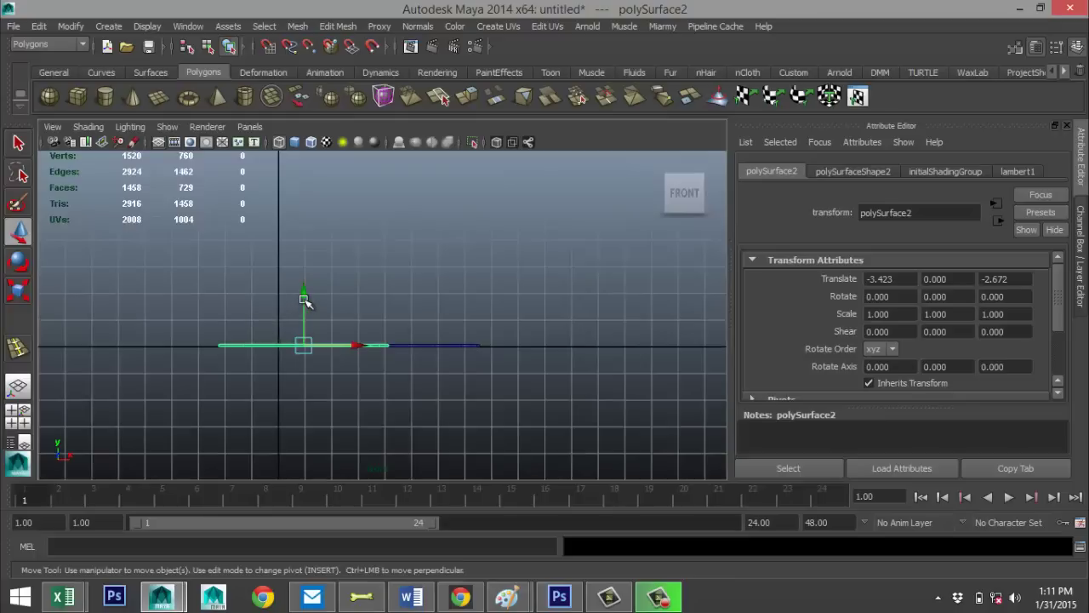
{"action": "left_click_drag", "start_coordinate": [305, 298], "coordinate": [304, 290]}
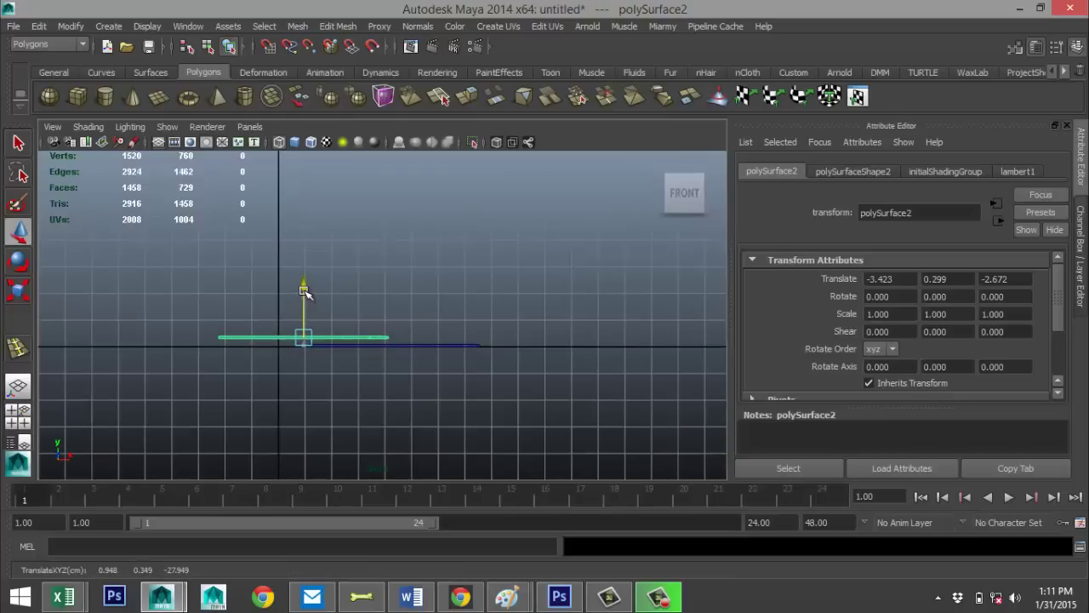
Try to combine the mesh with only the original row selected
{"action": "left_click", "coordinate": [443, 347]}
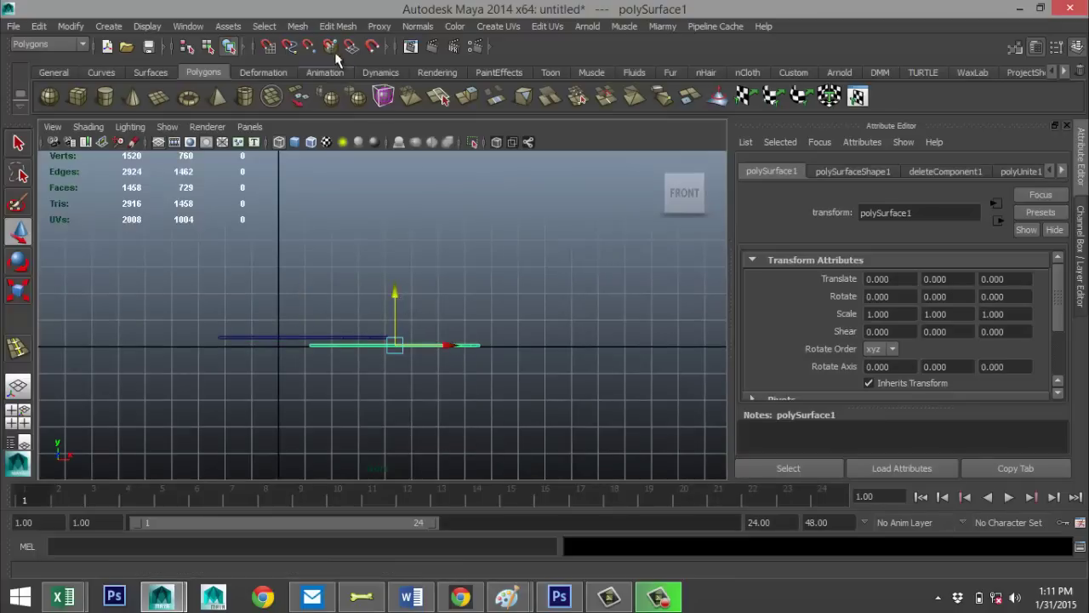
{"action": "left_click", "coordinate": [297, 26]}
{"action": "left_click", "coordinate": [326, 43]}
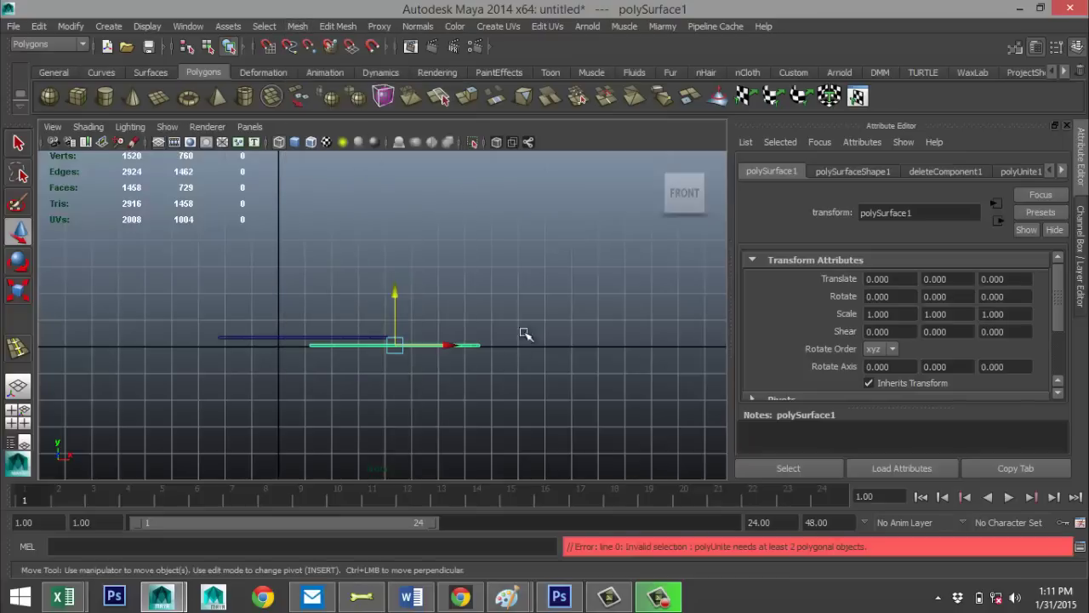
Raise the original row to about 0.18 in Y and tilt it to about -0.767 degrees around Z
{"action": "left_click", "coordinate": [415, 333]}
{"action": "left_click", "coordinate": [414, 344]}
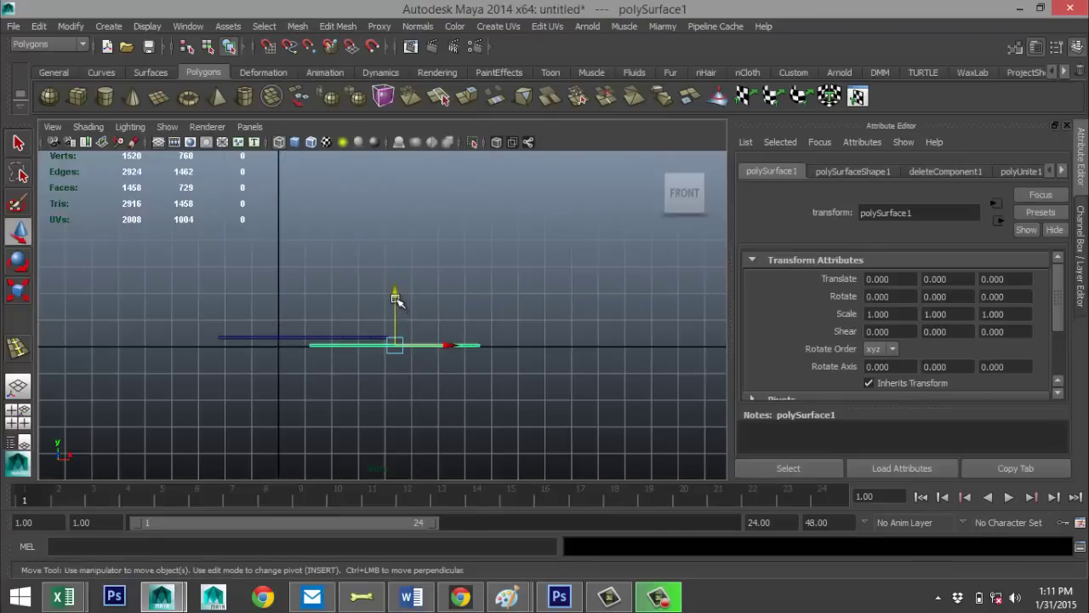
{"action": "left_click_drag", "start_coordinate": [396, 298], "coordinate": [451, 303]}
{"action": "key", "text": "e"}
{"action": "left_click_drag", "start_coordinate": [241, 305], "coordinate": [255, 375]}
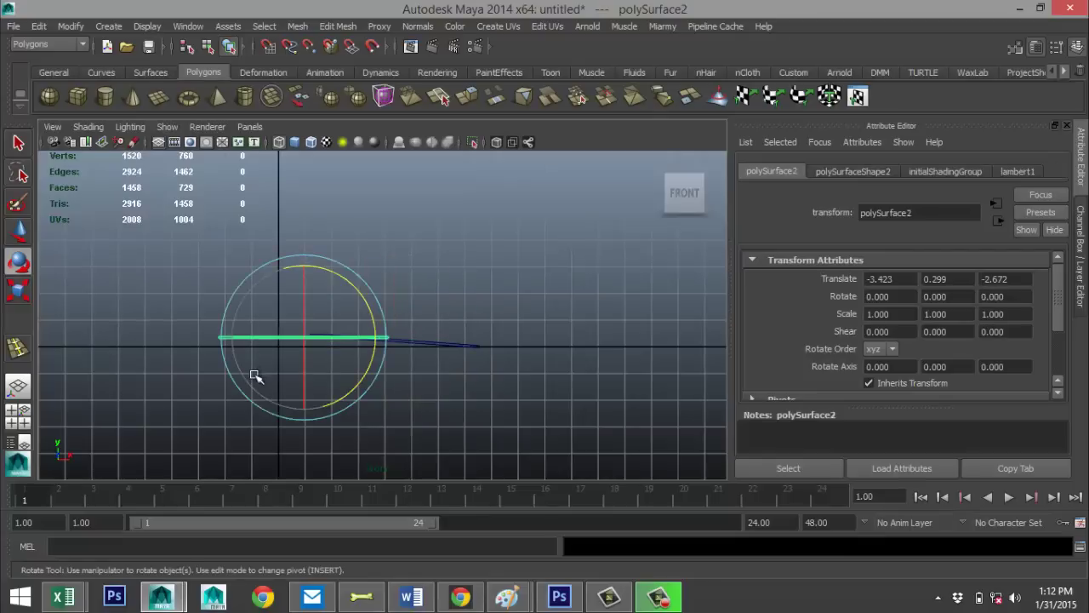
{"action": "left_click", "coordinate": [423, 346]}
{"action": "left_click_drag", "start_coordinate": [456, 305], "coordinate": [456, 301]}
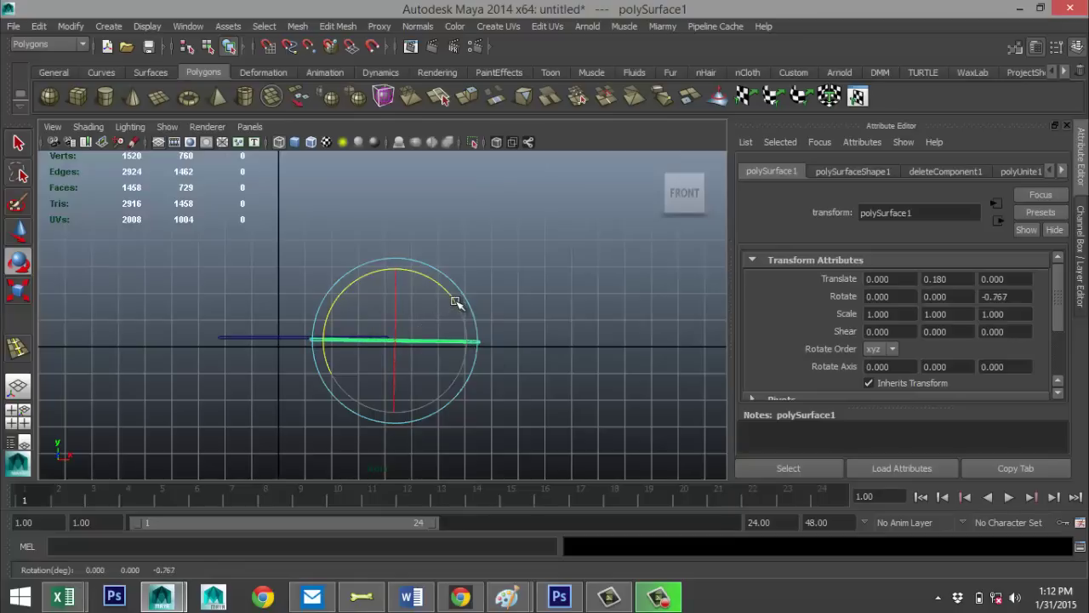
Tilt the copied row to about -2.806 degrees around Z and raise it to about 0.479 in Y
{"action": "left_click_drag", "start_coordinate": [247, 310], "coordinate": [260, 387]}
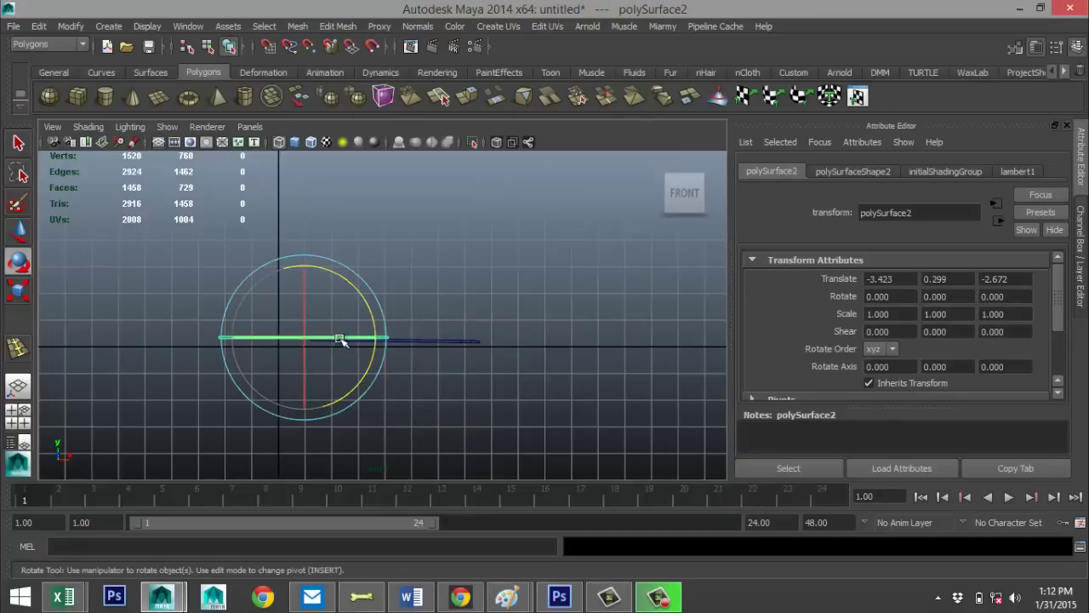
{"action": "key", "text": "w"}
{"action": "left_click_drag", "start_coordinate": [304, 292], "coordinate": [304, 289]}
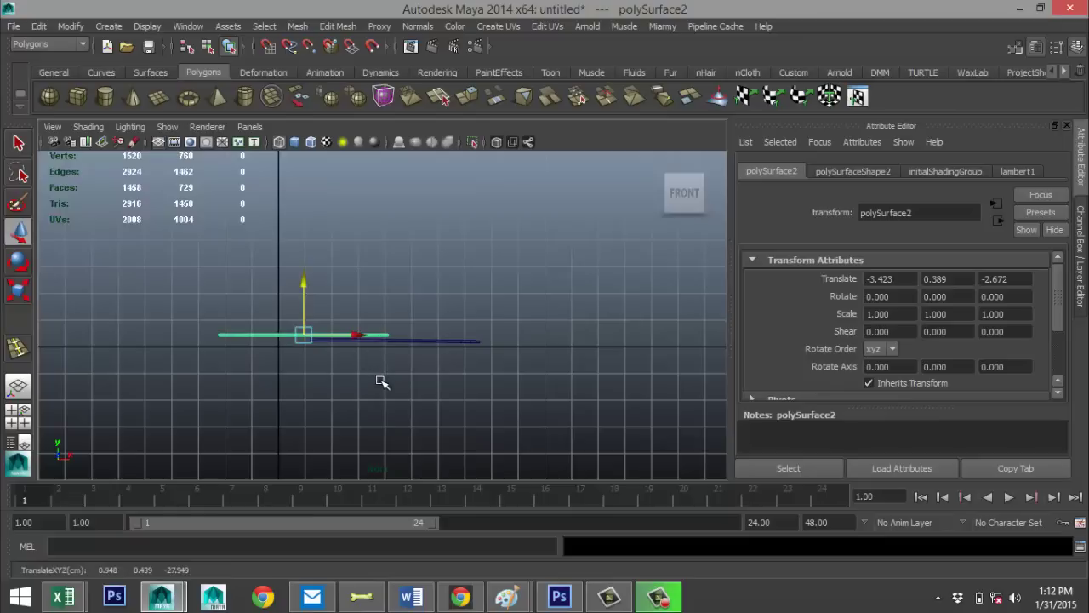
{"action": "key", "text": "e"}
{"action": "left_click_drag", "start_coordinate": [368, 318], "coordinate": [372, 319]}
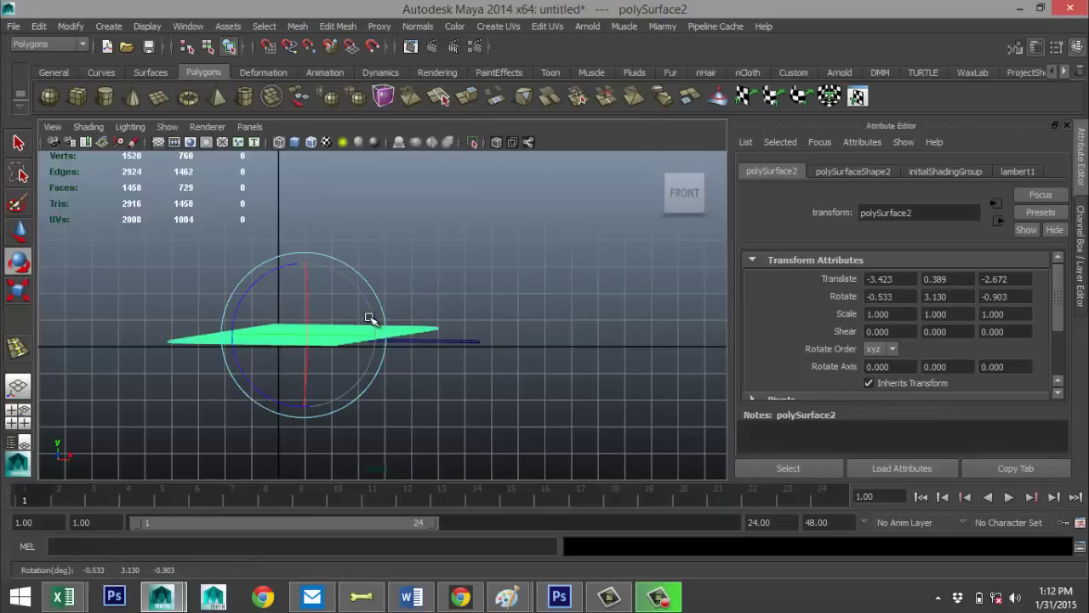
{"action": "key", "text": "ctrl+z"}
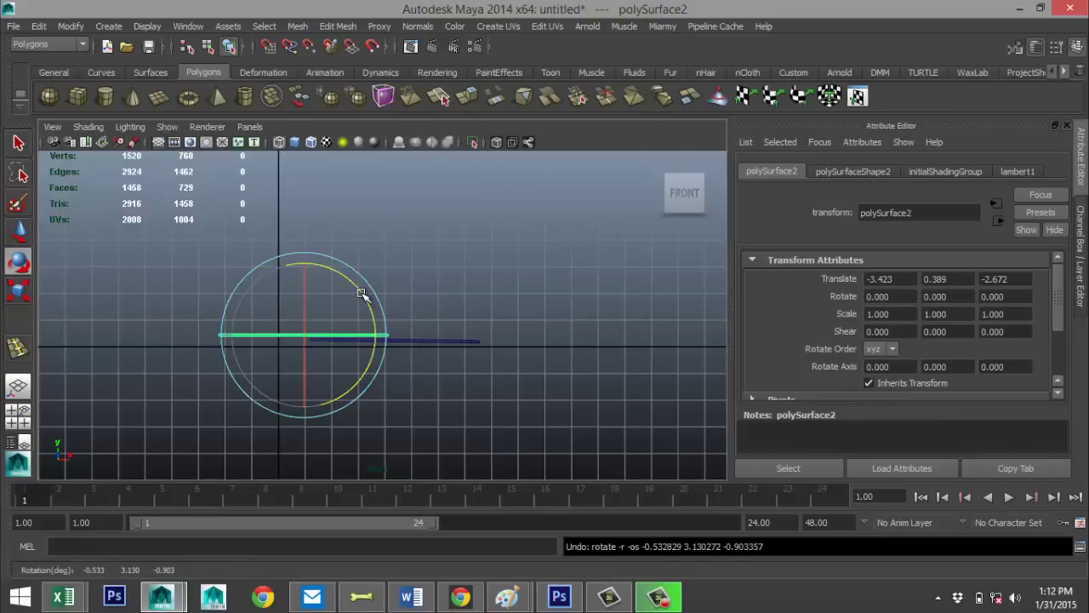
{"action": "left_click_drag", "start_coordinate": [365, 297], "coordinate": [371, 300]}
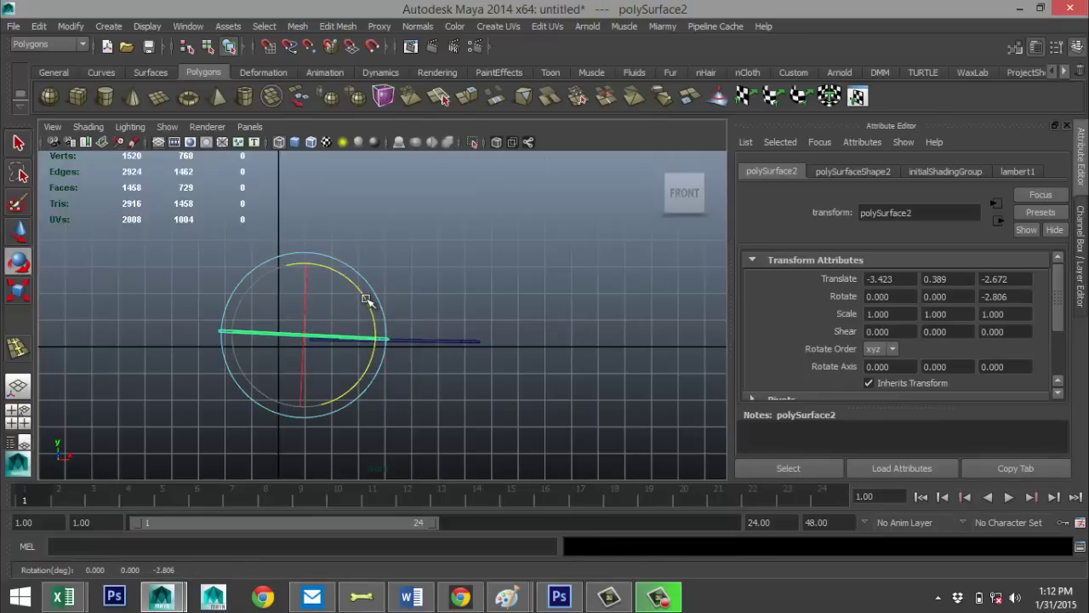
{"action": "key", "text": "w"}
{"action": "left_click_drag", "start_coordinate": [304, 294], "coordinate": [309, 295]}
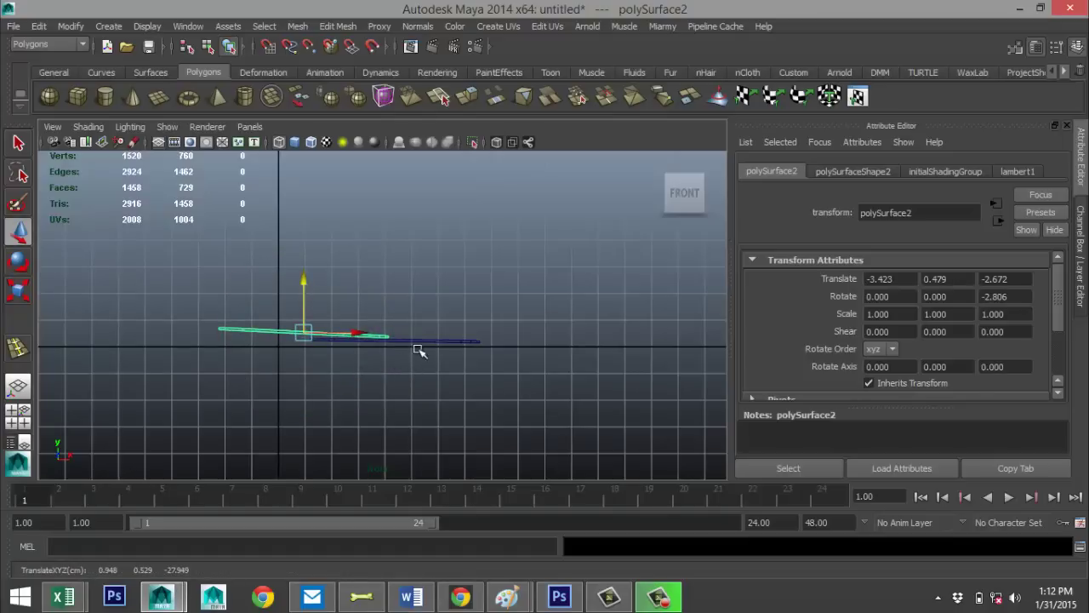
Select both tilted rows in the front view and duplicate them in place
{"action": "left_click_drag", "start_coordinate": [348, 294], "coordinate": [473, 434]}
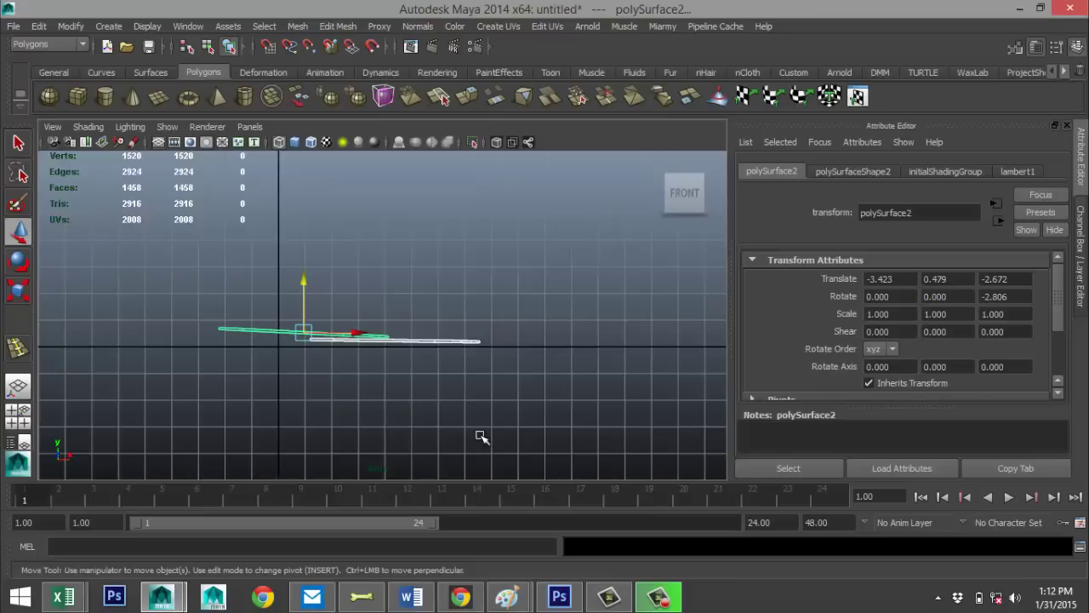
{"action": "key", "text": "ctrl+d"}
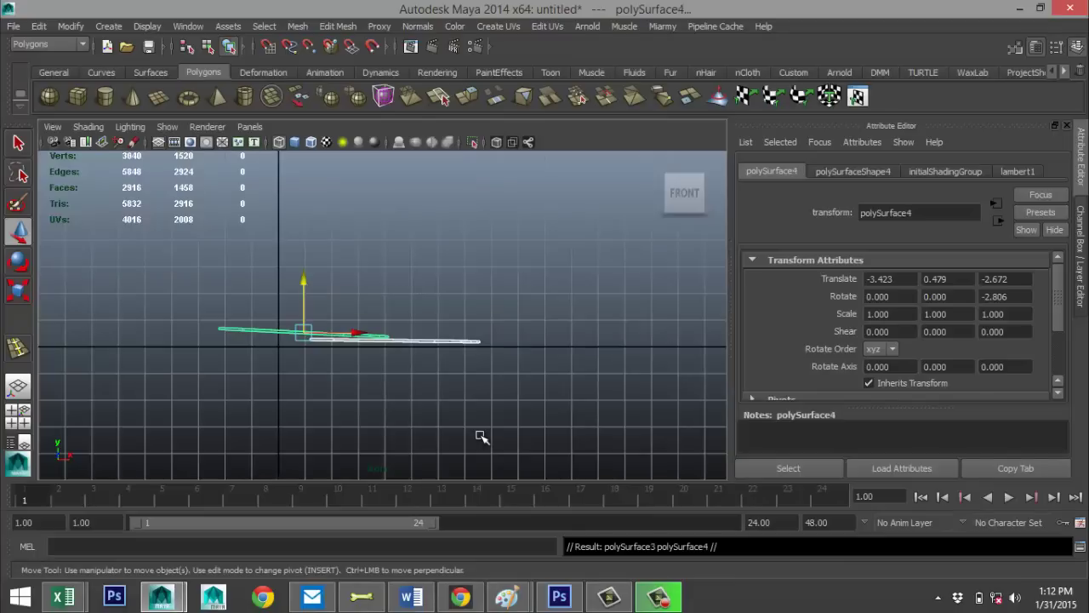
Try offsetting the duplicated rows about -7.183 in X and about 0.598 in Y, and undo both moves
{"action": "left_click_drag", "start_coordinate": [358, 334], "coordinate": [168, 357]}
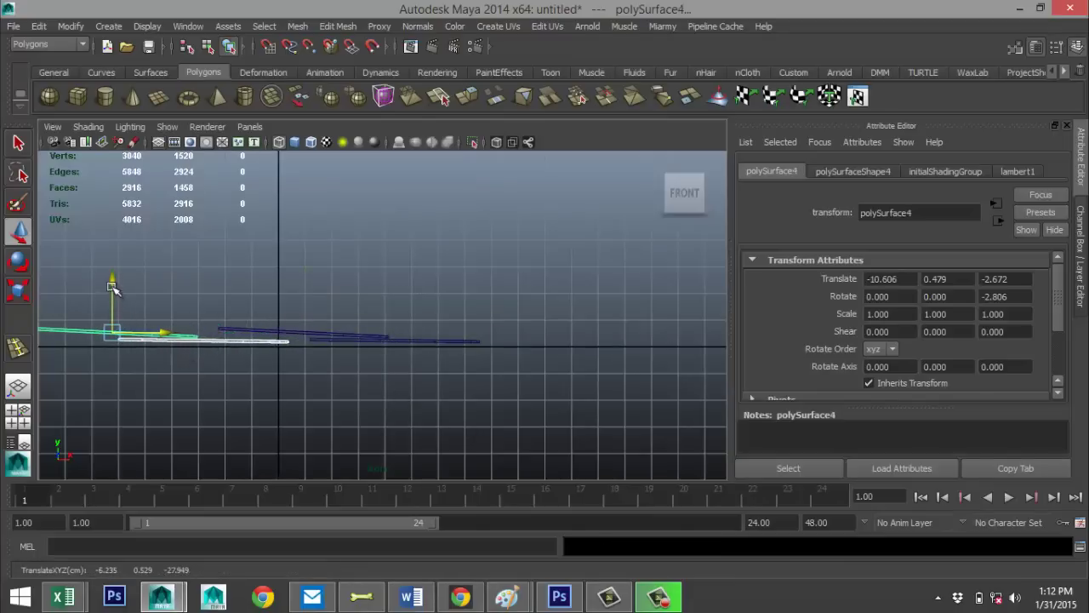
{"action": "left_click_drag", "start_coordinate": [114, 292], "coordinate": [109, 269]}
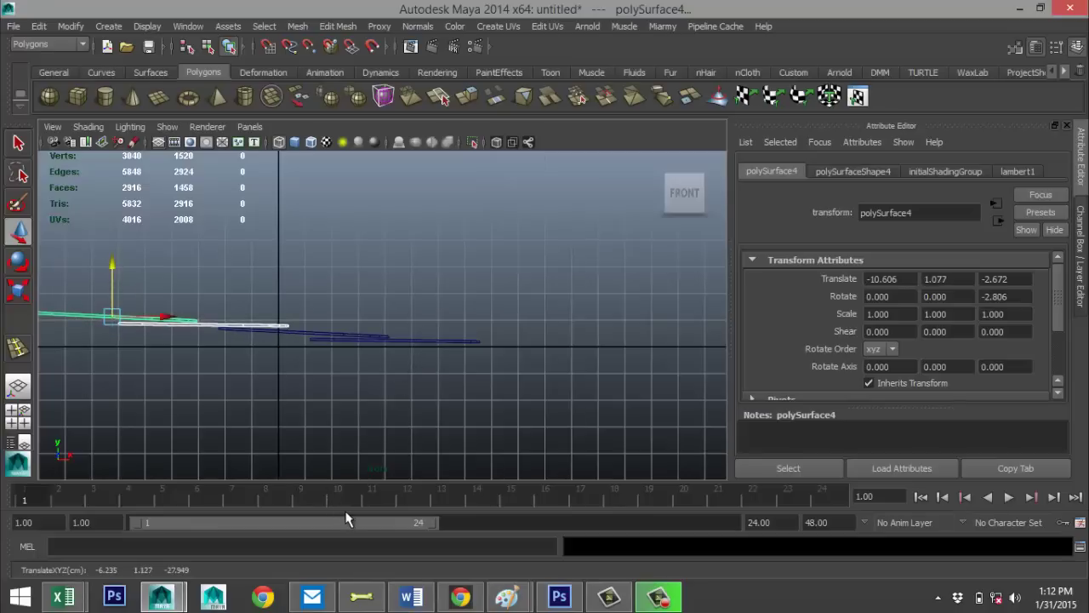
{"action": "key", "text": "ctrl+z"}
{"action": "key", "text": "ctrl+z"}
{"action": "key", "text": "ctrl+z"}
{"action": "key", "text": "ctrl+z"}
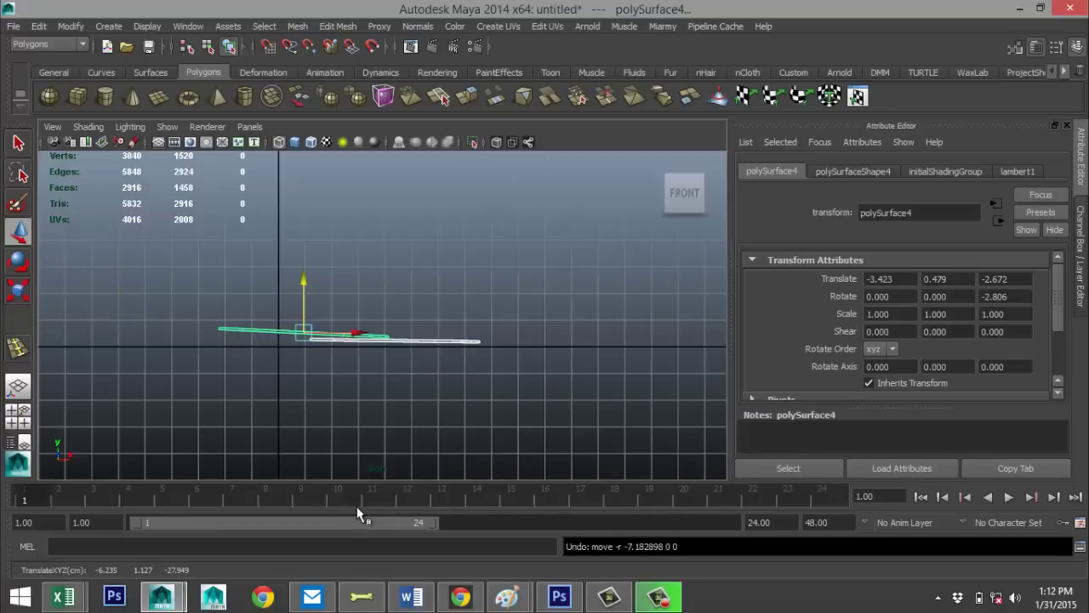
Lower the original row and its coinciding duplicate to about 0.143 in Y and tilt them to about -2.774 degrees around Z
{"action": "left_click_drag", "start_coordinate": [452, 302], "coordinate": [463, 419]}
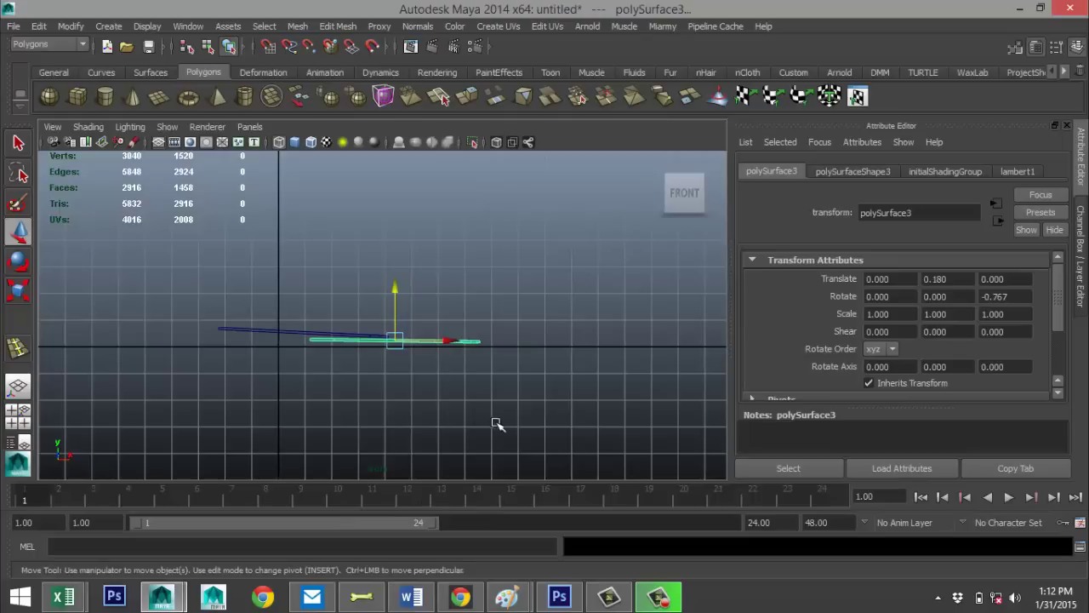
{"action": "key", "text": "e"}
{"action": "left_click_drag", "start_coordinate": [457, 301], "coordinate": [457, 306]}
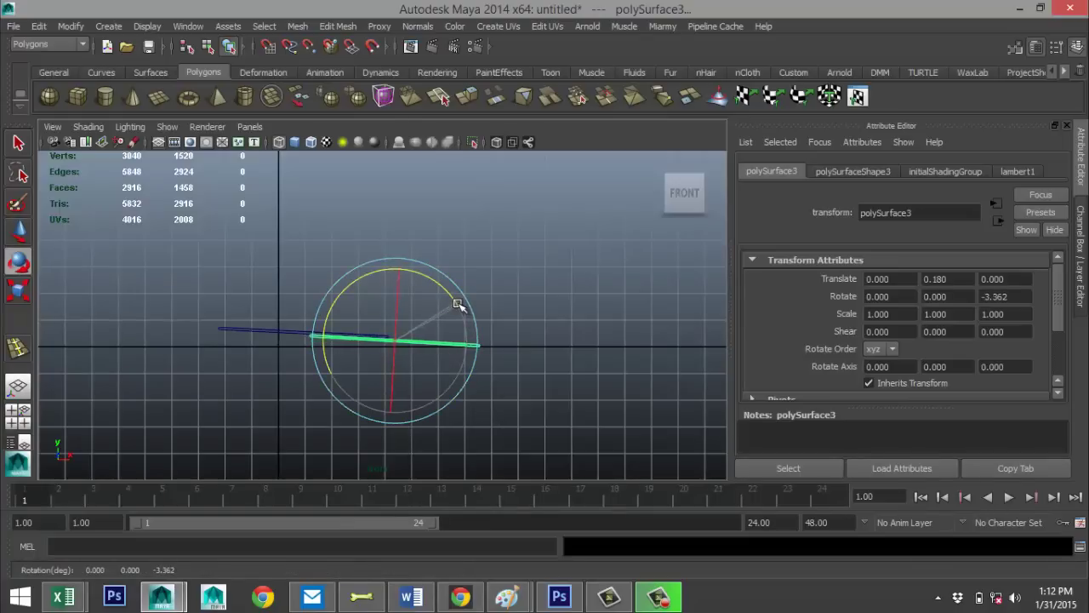
{"action": "key", "text": "w"}
{"action": "scroll", "coordinate": [438, 343], "scroll_direction": "up", "scroll_amount": 4}
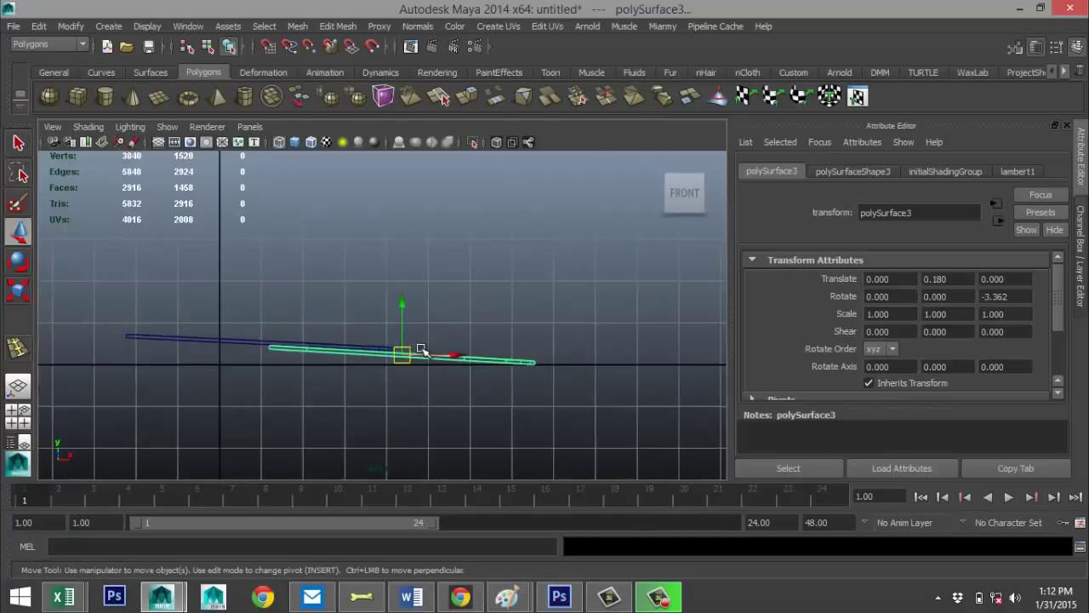
{"action": "left_click_drag", "start_coordinate": [413, 332], "coordinate": [475, 342]}
{"action": "key", "text": "e"}
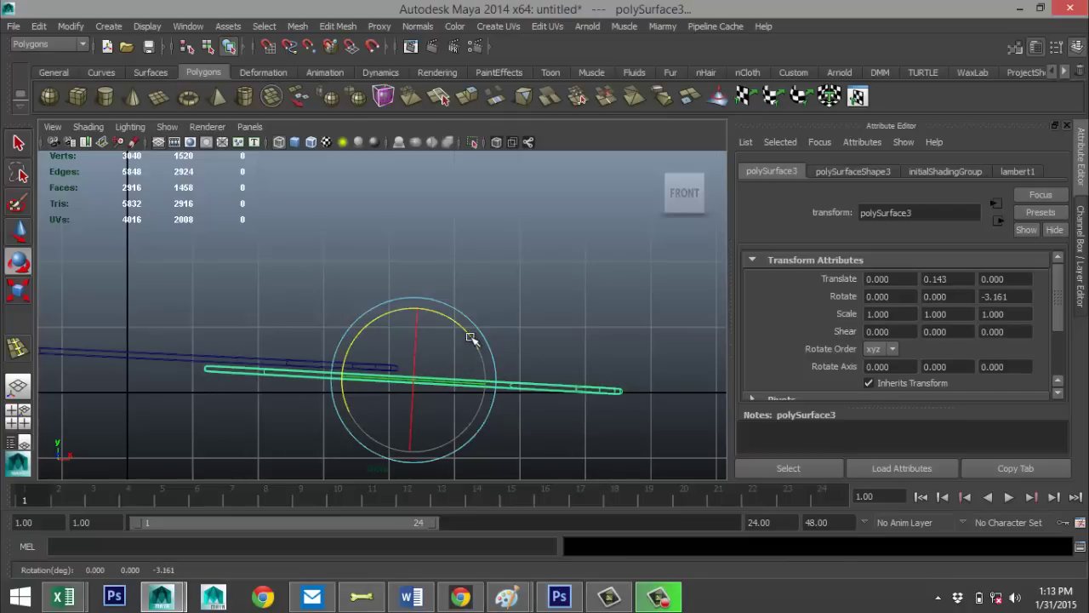
{"action": "left_click_drag", "start_coordinate": [469, 338], "coordinate": [469, 338]}
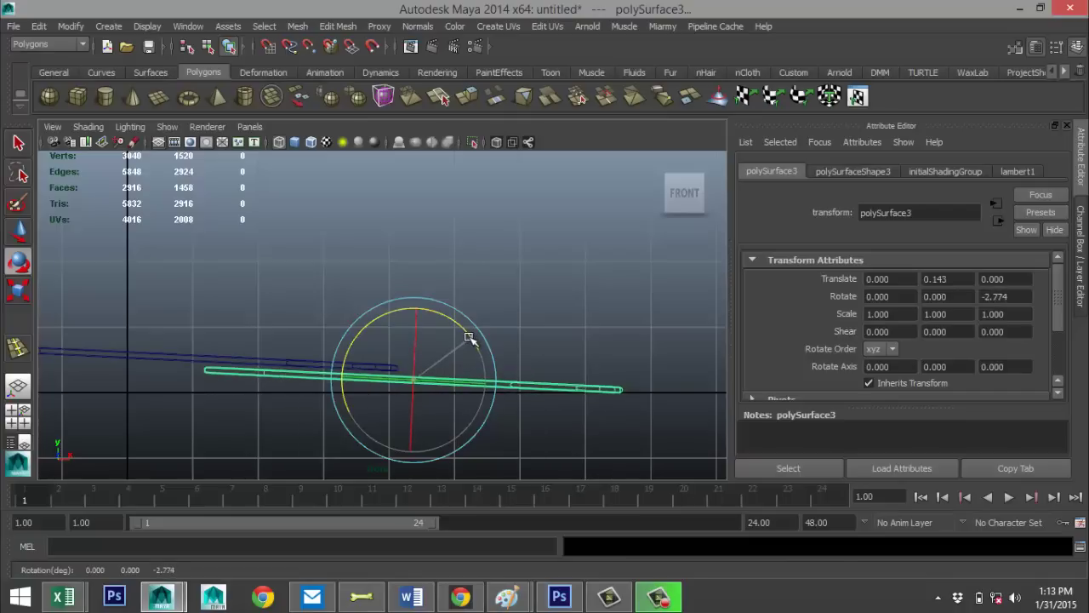
Duplicate all the rows and move the copies about -6.236 in X, beyond the existing pair
{"action": "scroll", "coordinate": [394, 415], "scroll_direction": "down", "scroll_amount": 3}
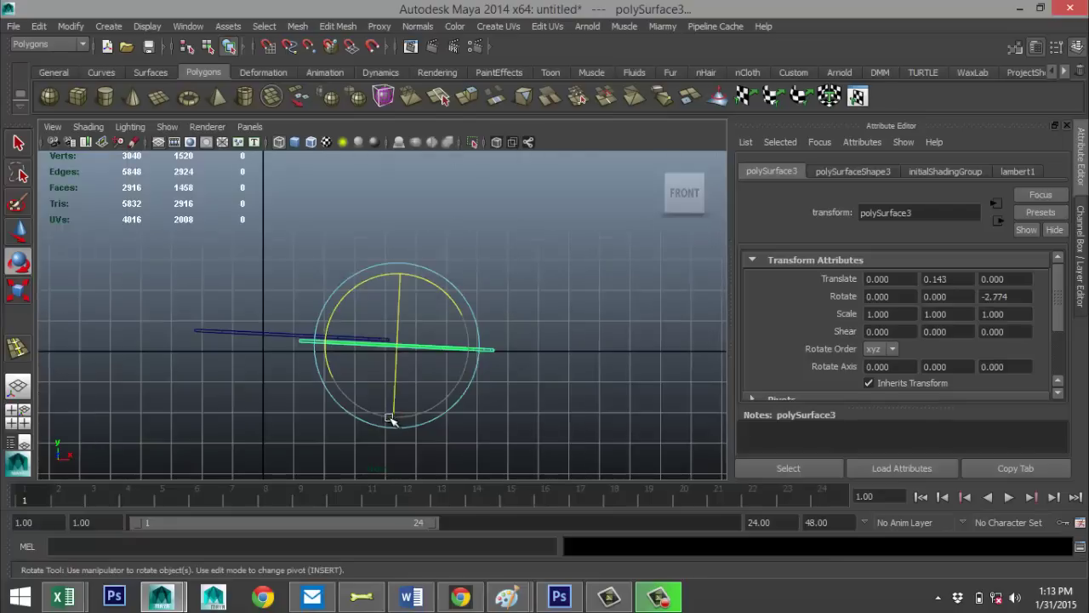
{"action": "left_click_drag", "start_coordinate": [188, 288], "coordinate": [606, 470]}
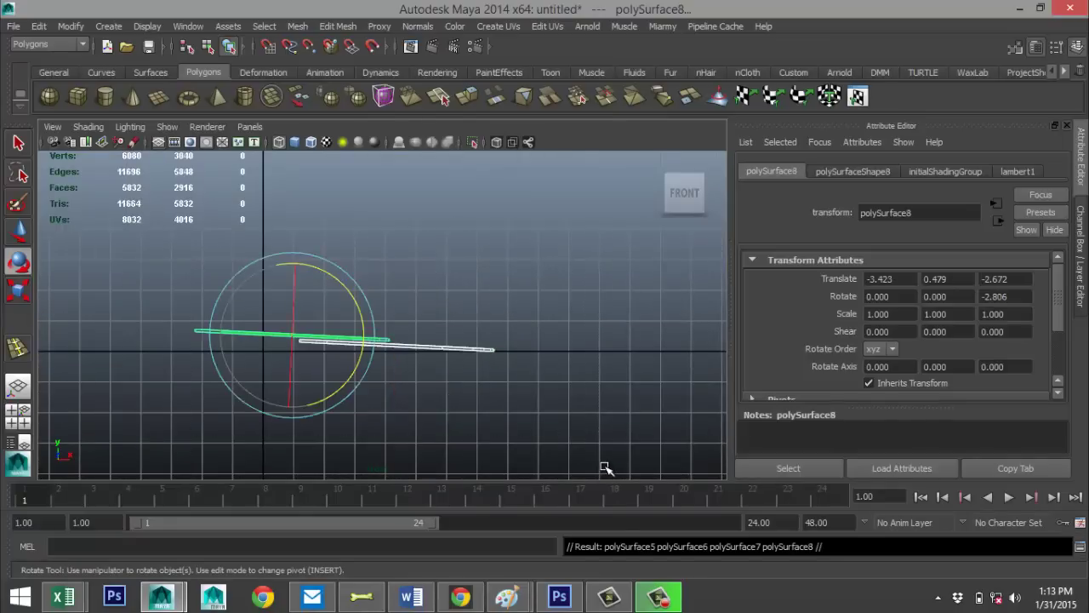
{"action": "key", "text": "w"}
{"action": "left_click_drag", "start_coordinate": [340, 338], "coordinate": [146, 356]}
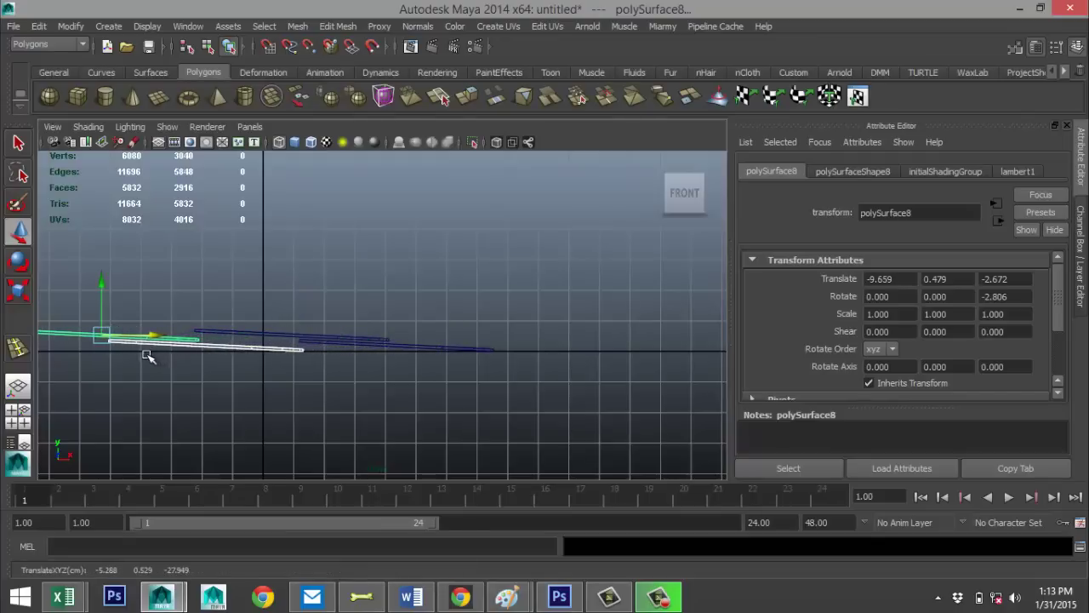
Raise the copied rows to about 1.131 in Y and repeat the duplication with the same offset six times along the slope
{"action": "left_click_drag", "start_coordinate": [103, 295], "coordinate": [101, 266]}
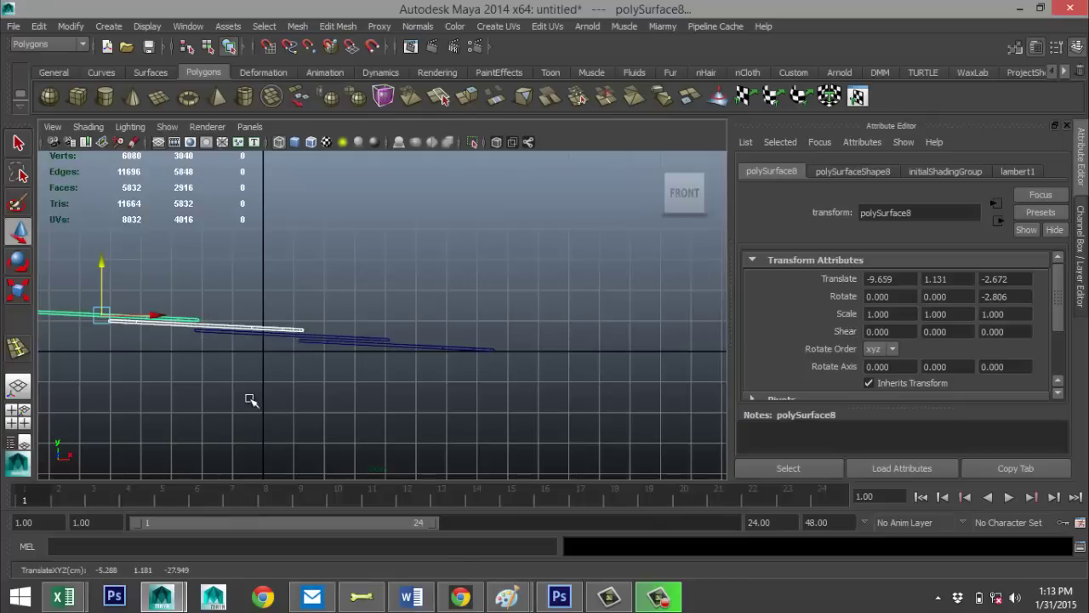
{"action": "scroll", "coordinate": [249, 400], "scroll_direction": "down", "scroll_amount": 6}
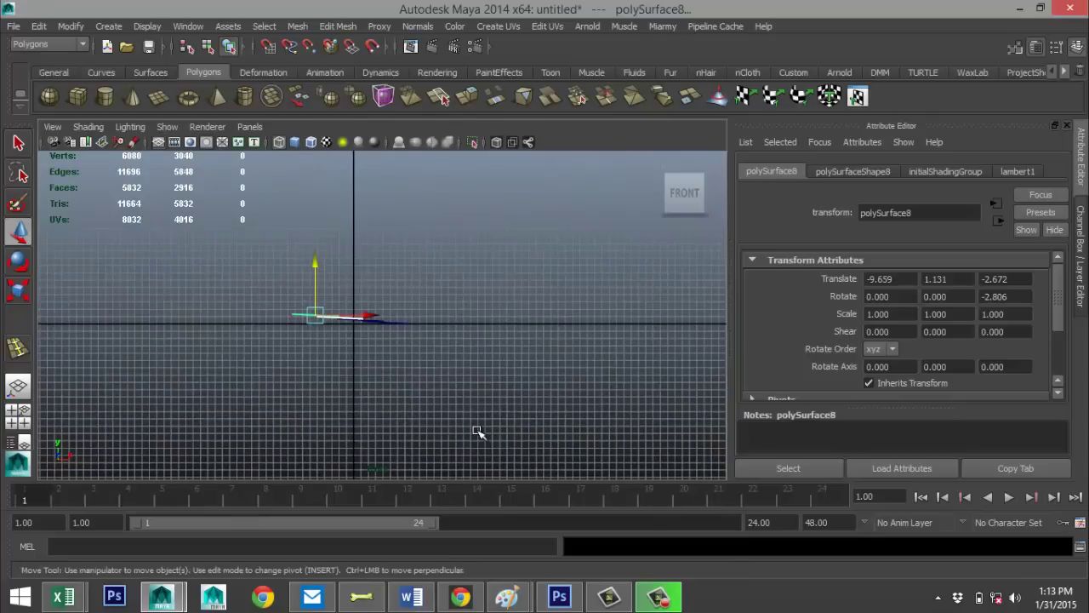
{"action": "key", "text": "shift+d"}
{"action": "key", "text": "shift+d"}
{"action": "key", "text": "shift+d"}
{"action": "key", "text": "shift+d"}
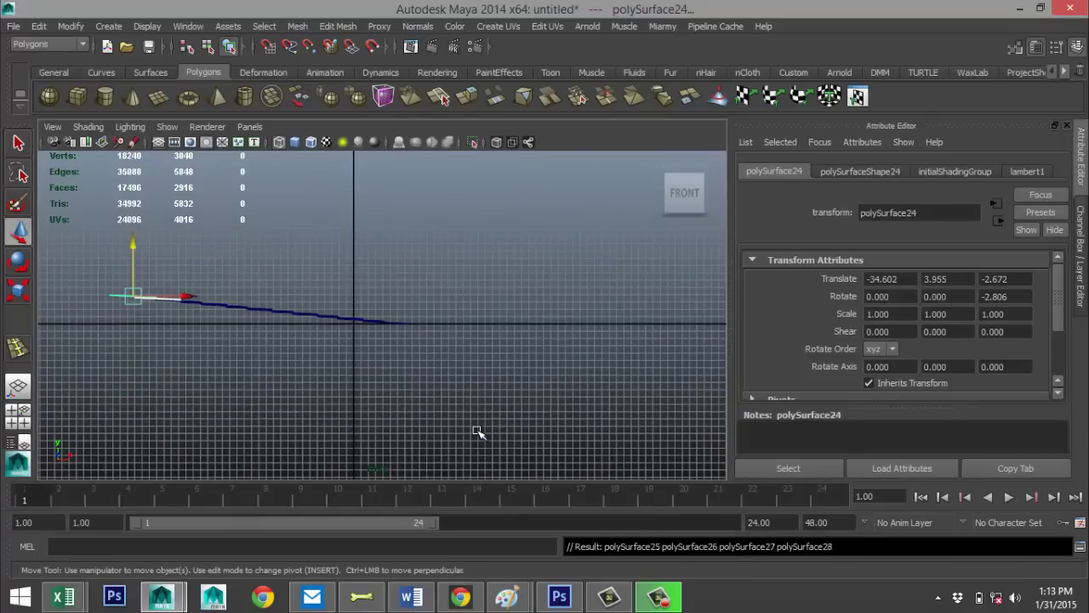
Create a point light raised to about 28.754 in Y above the panel rows and display the perspective view with all lights
{"action": "left_click", "coordinate": [18, 416]}
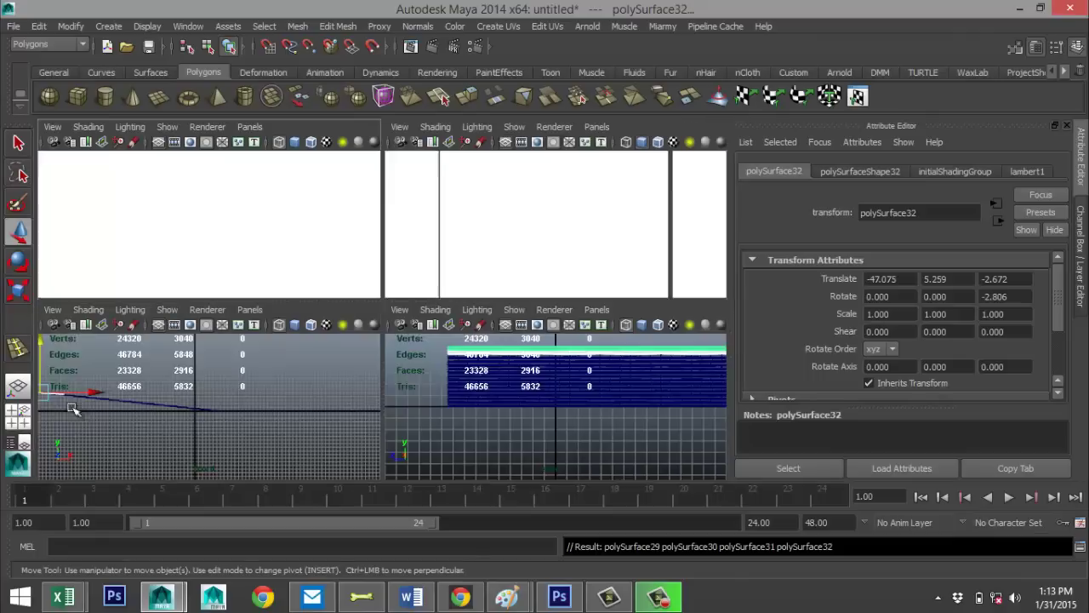
{"action": "key", "text": "space"}
{"action": "scroll", "coordinate": [445, 265], "scroll_direction": "down", "scroll_amount": 10}
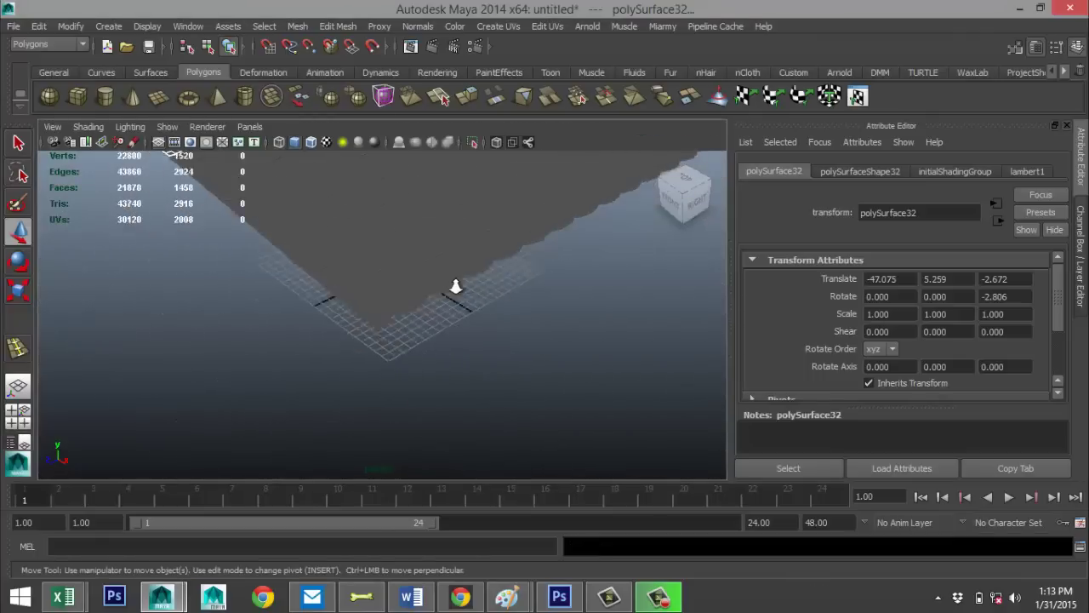
{"action": "middle_click_drag", "start_coordinate": [528, 306], "coordinate": [483, 404], "text": "alt"}
{"action": "left_click", "coordinate": [518, 371]}
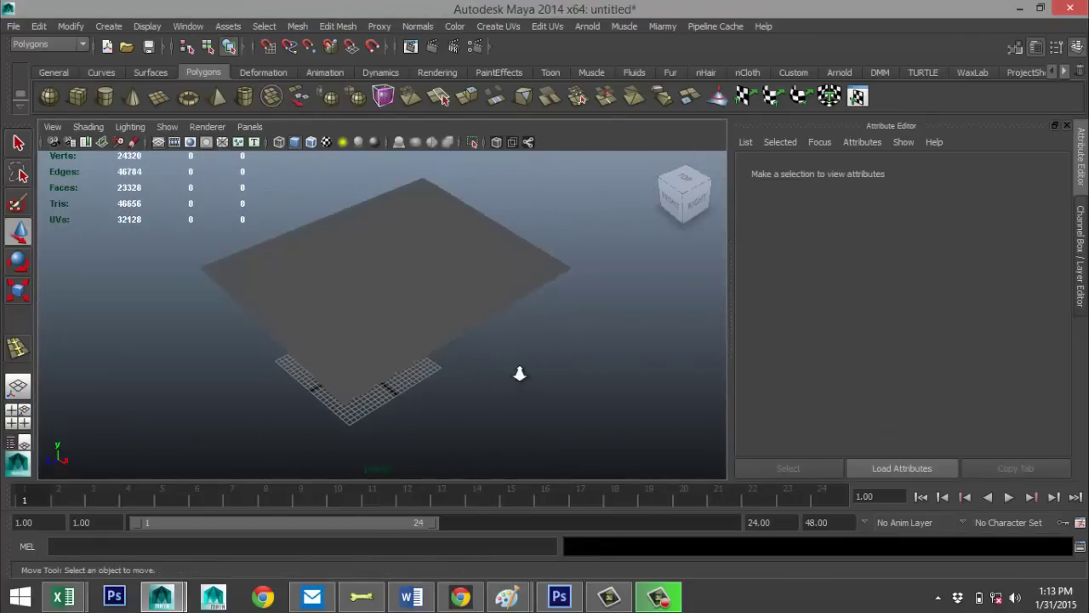
{"action": "scroll", "coordinate": [517, 371], "scroll_direction": "down", "scroll_amount": 4}
{"action": "scroll", "coordinate": [515, 372], "scroll_direction": "up", "scroll_amount": 4}
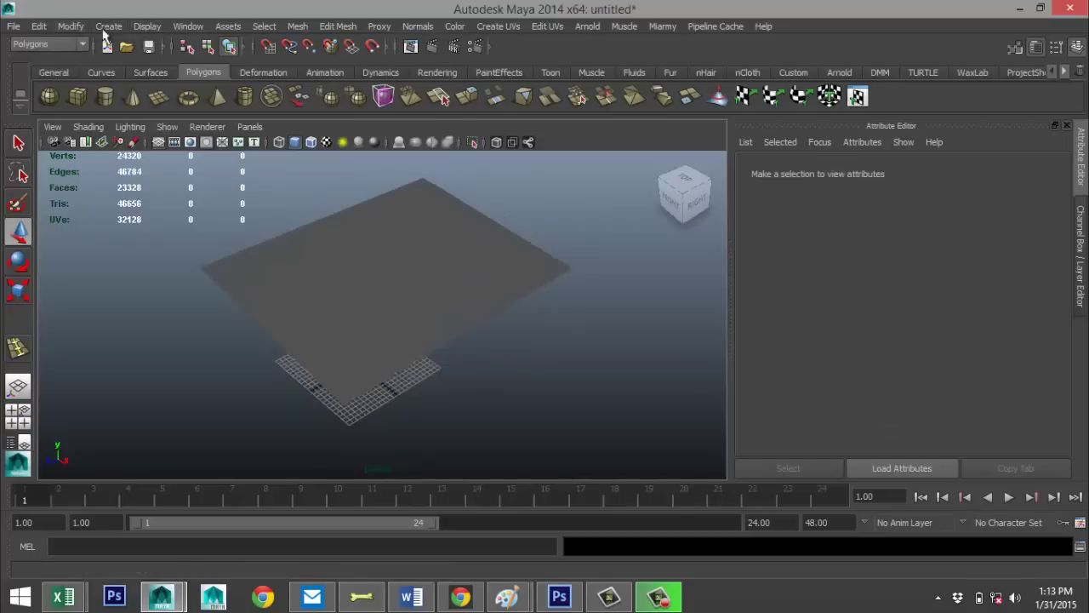
{"action": "left_click", "coordinate": [109, 26]}
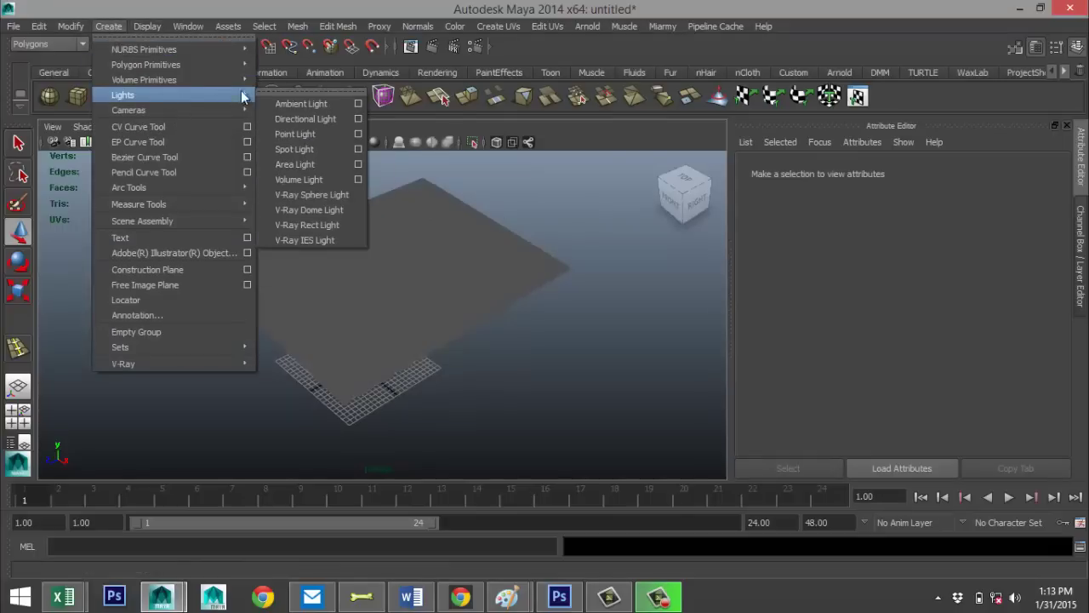
{"action": "left_click", "coordinate": [311, 134]}
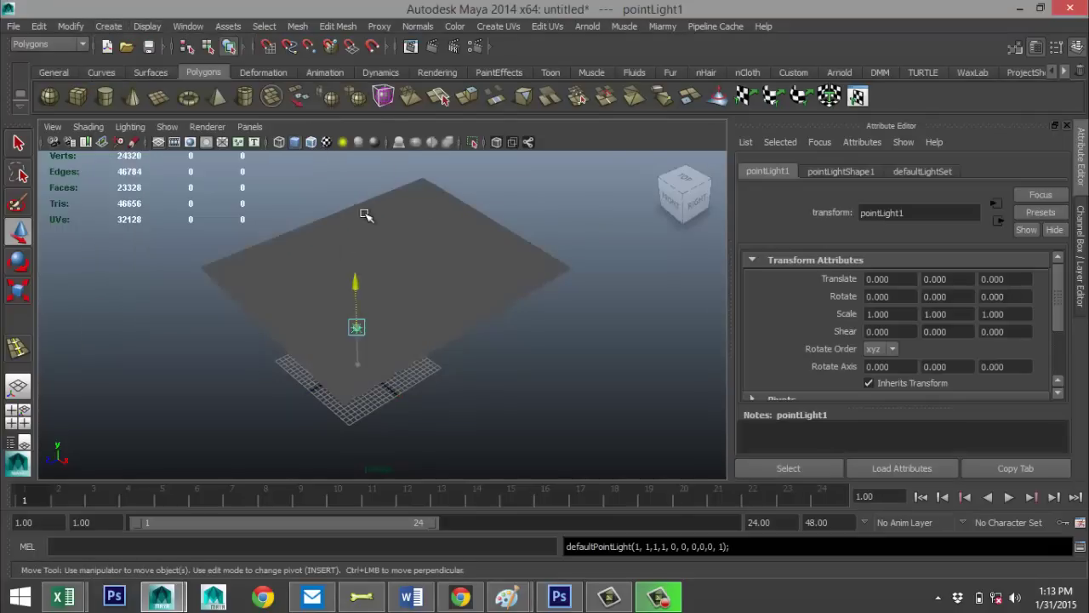
{"action": "middle_click_drag", "start_coordinate": [366, 214], "coordinate": [369, 188]}
{"action": "key", "text": "7"}
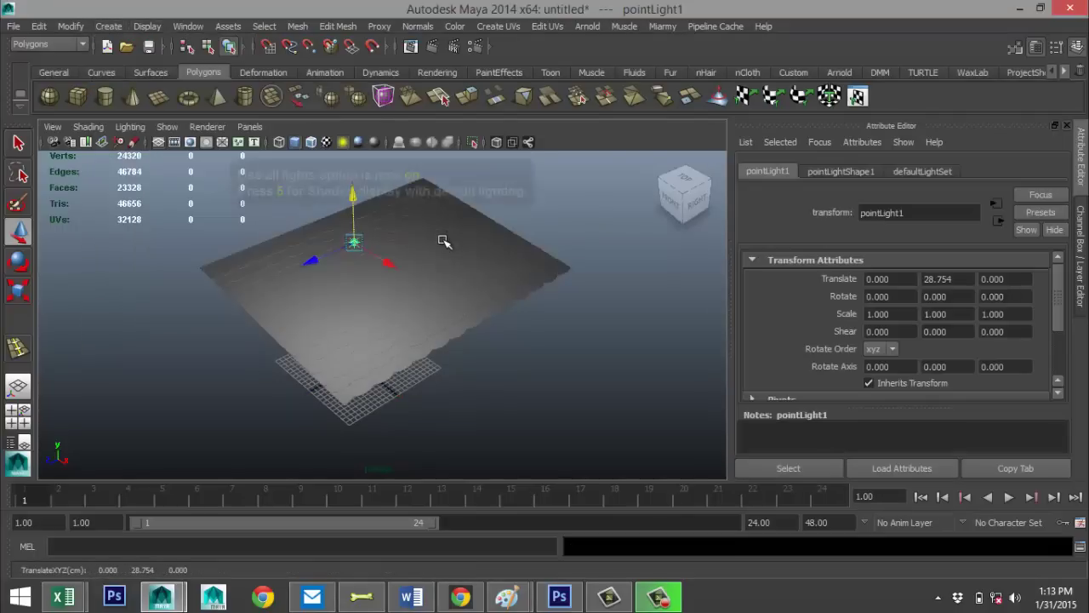
Examine the overlapping round-ended panels up close and from several angles under the point light
{"action": "scroll", "coordinate": [437, 331], "scroll_direction": "up", "scroll_amount": 5}
{"action": "scroll", "coordinate": [440, 339], "scroll_direction": "up", "scroll_amount": 1}
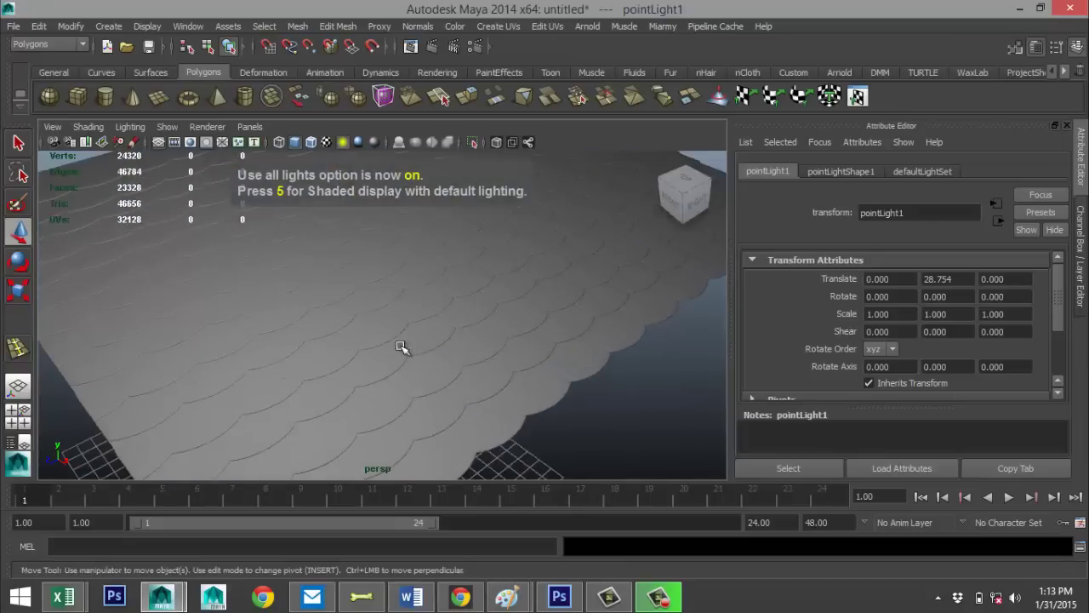
{"action": "left_click_drag", "start_coordinate": [372, 343], "coordinate": [392, 343], "text": "alt"}
{"action": "left_click_drag", "start_coordinate": [393, 293], "coordinate": [409, 303], "text": "alt"}
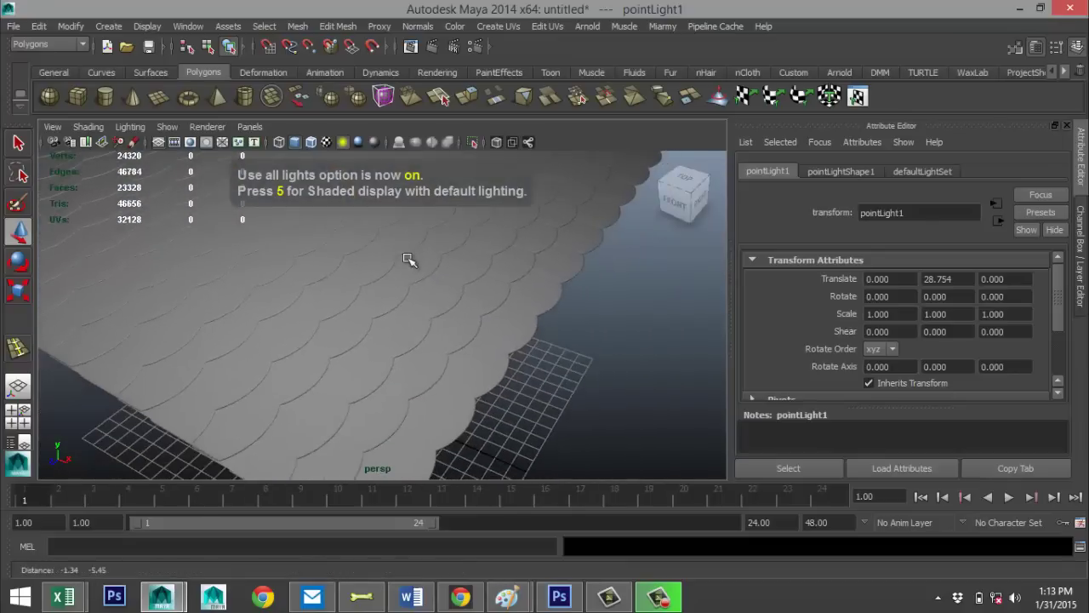
{"action": "scroll", "coordinate": [410, 305], "scroll_direction": "up", "scroll_amount": 3}
{"action": "scroll", "coordinate": [409, 305], "scroll_direction": "up", "scroll_amount": 2}
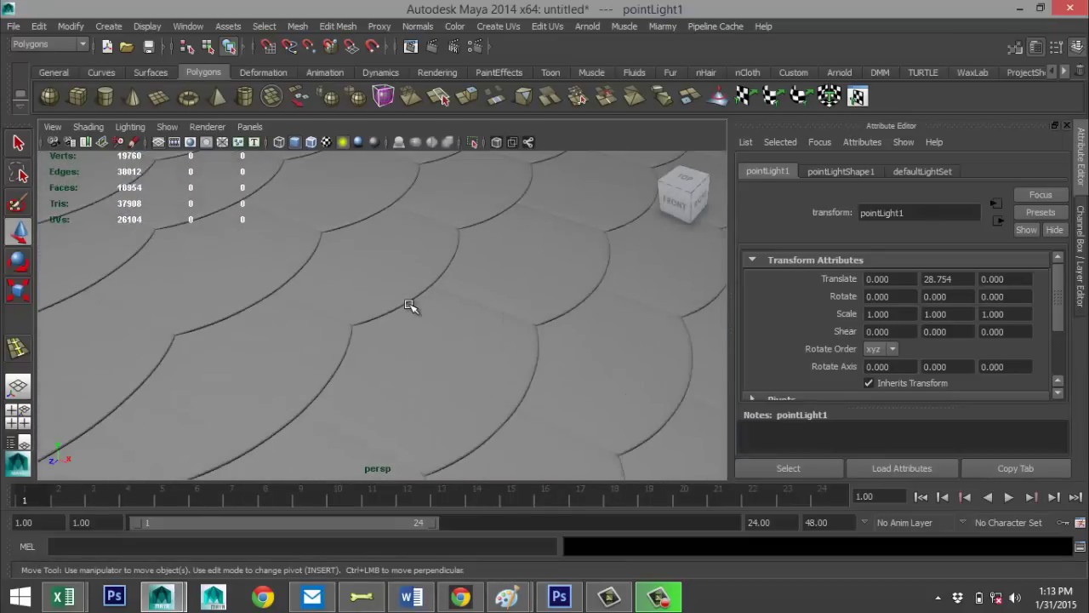
{"action": "scroll", "coordinate": [411, 305], "scroll_direction": "down", "scroll_amount": 6}
{"action": "left_click_drag", "start_coordinate": [406, 312], "coordinate": [324, 314], "text": "alt"}
{"action": "scroll", "coordinate": [317, 268], "scroll_direction": "down", "scroll_amount": 3}
{"action": "scroll", "coordinate": [327, 312], "scroll_direction": "down", "scroll_amount": 3}
{"action": "scroll", "coordinate": [327, 311], "scroll_direction": "down", "scroll_amount": 3}
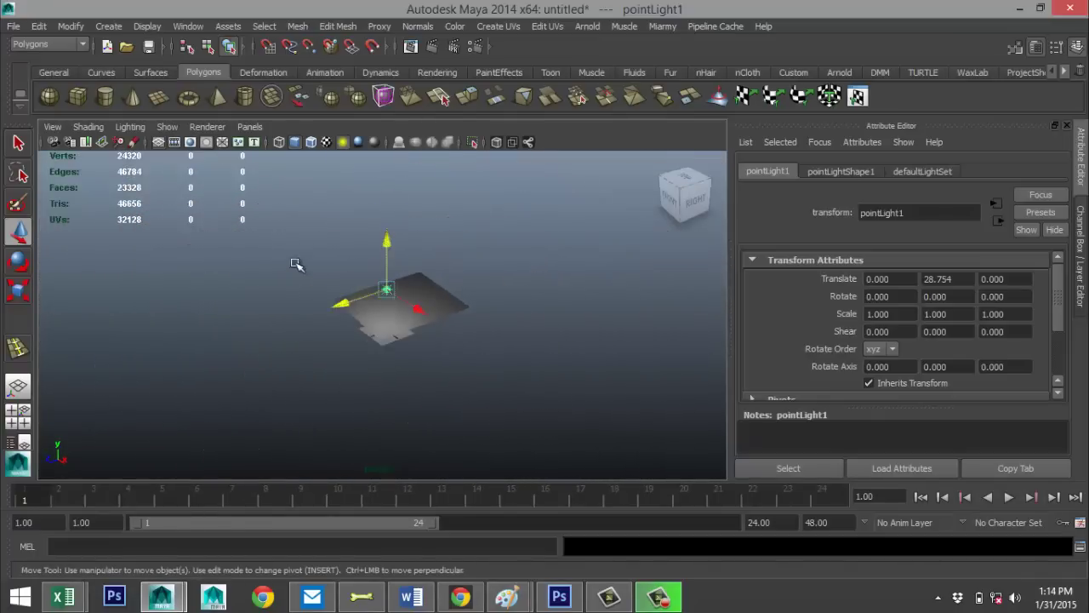
Select all the panel rows and combine them into a single mesh
{"action": "key", "text": "7"}
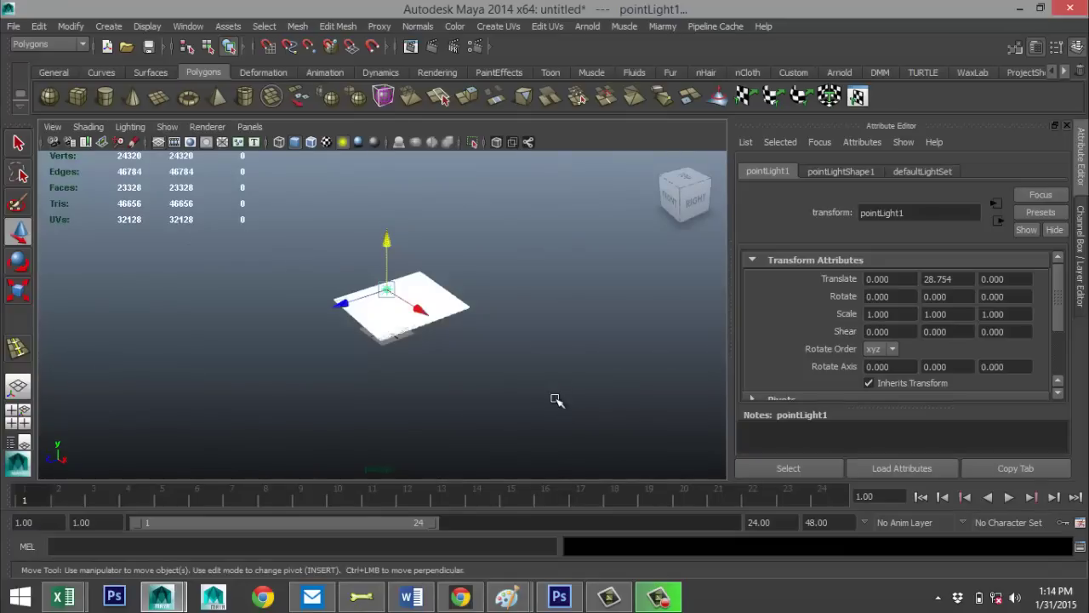
{"action": "left_click", "coordinate": [297, 26]}
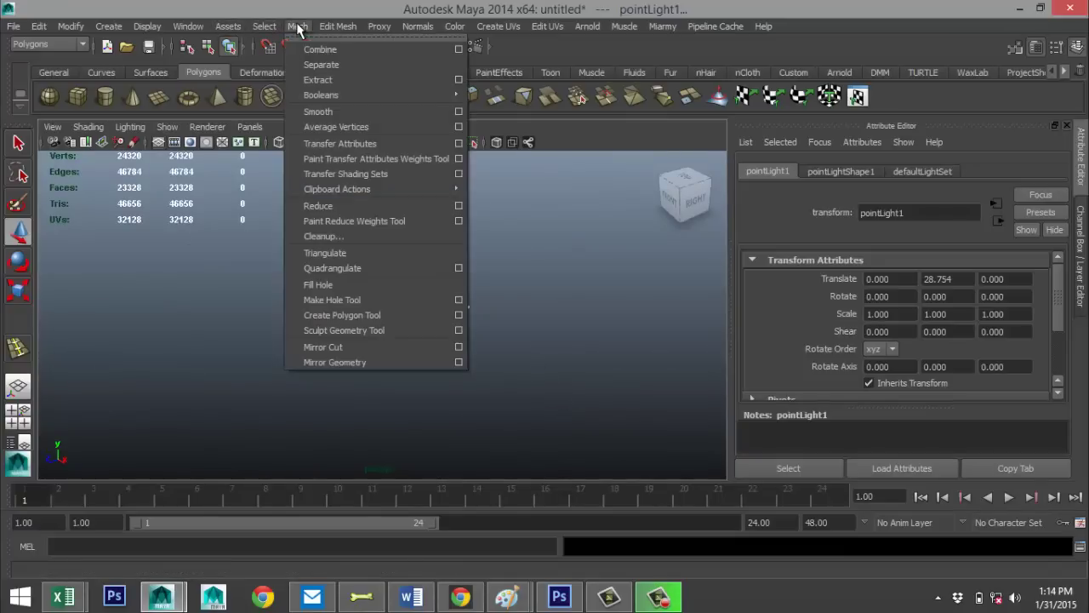
{"action": "left_click", "coordinate": [341, 51]}
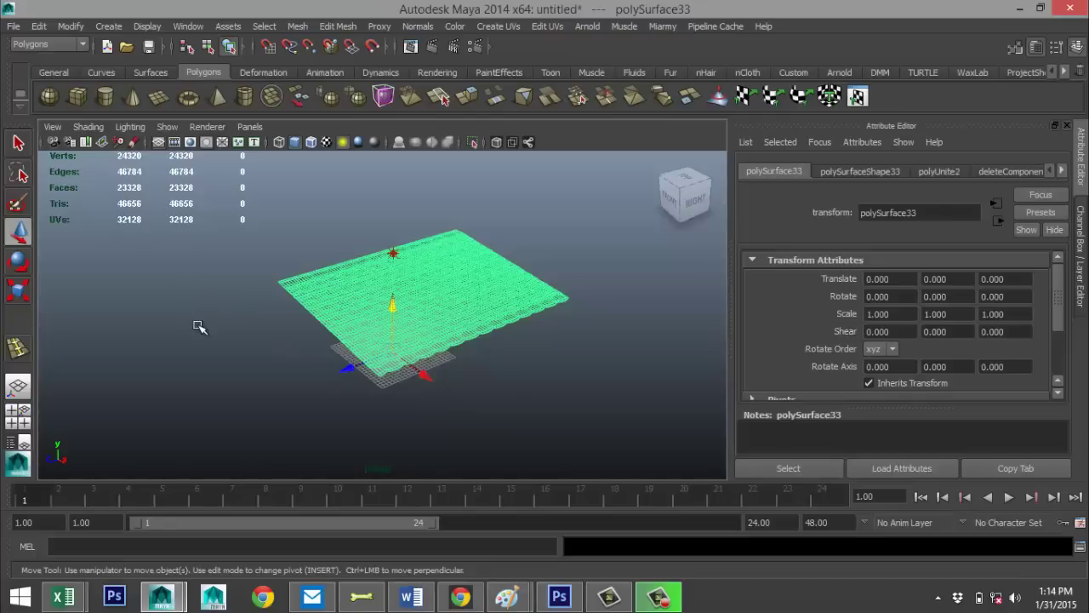
Rotate the combined panel mesh to about -27.962 degrees around Z in the front view
{"action": "left_click_drag", "start_coordinate": [195, 326], "coordinate": [67, 400], "text": "alt"}
{"action": "left_click", "coordinate": [19, 417]}
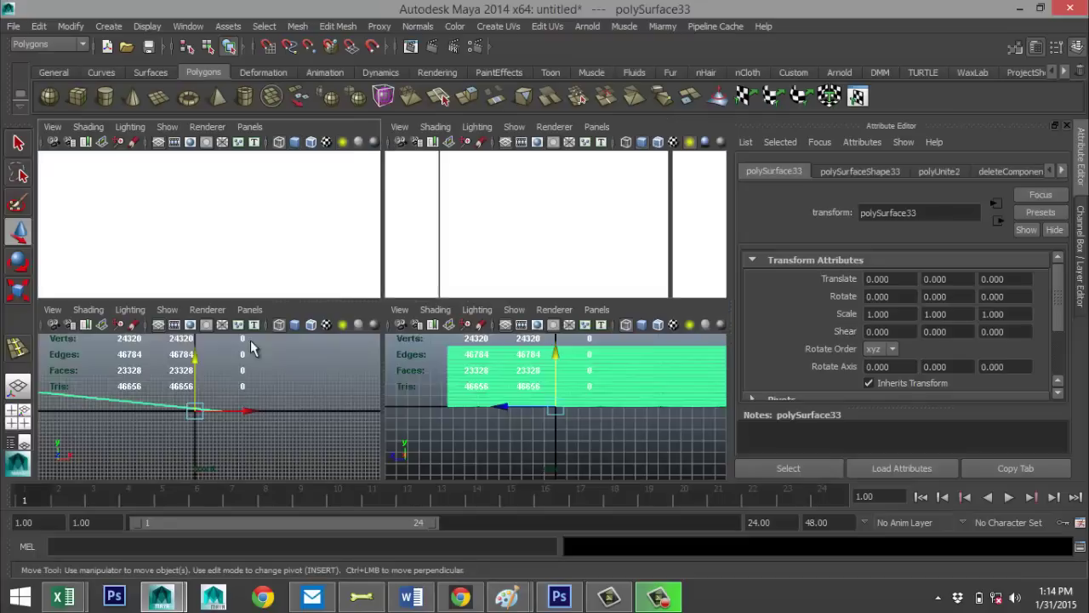
{"action": "key", "text": "space"}
{"action": "scroll", "coordinate": [360, 408], "scroll_direction": "down", "scroll_amount": 2}
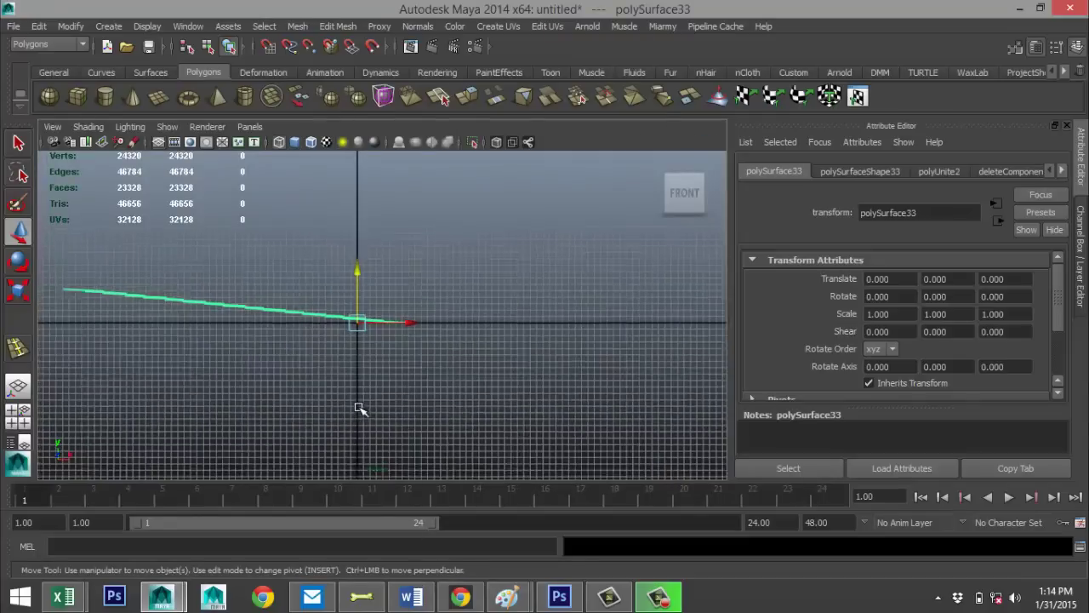
{"action": "key", "text": "e"}
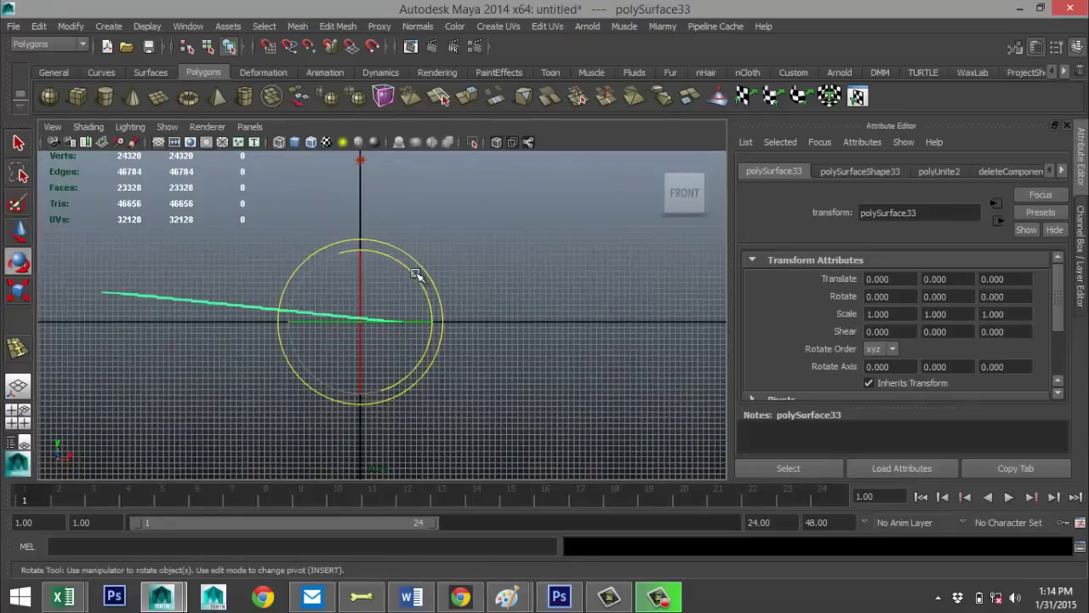
{"action": "left_click_drag", "start_coordinate": [416, 274], "coordinate": [434, 306]}
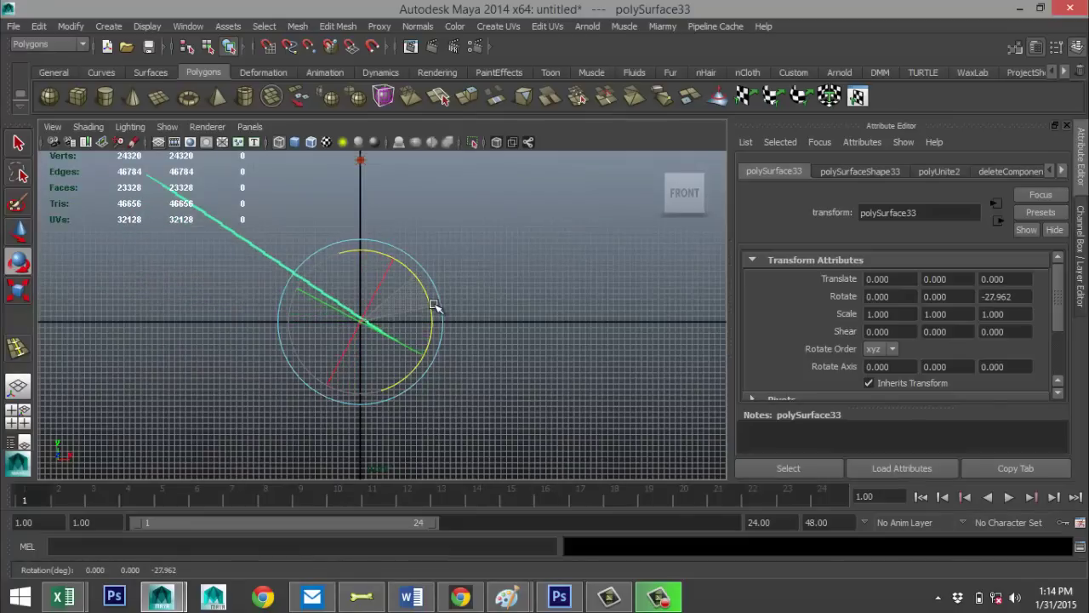
Raise the tilted panel mesh to about 14.134 in Y in the perspective view
{"action": "left_click", "coordinate": [19, 417]}
{"action": "key", "text": "space"}
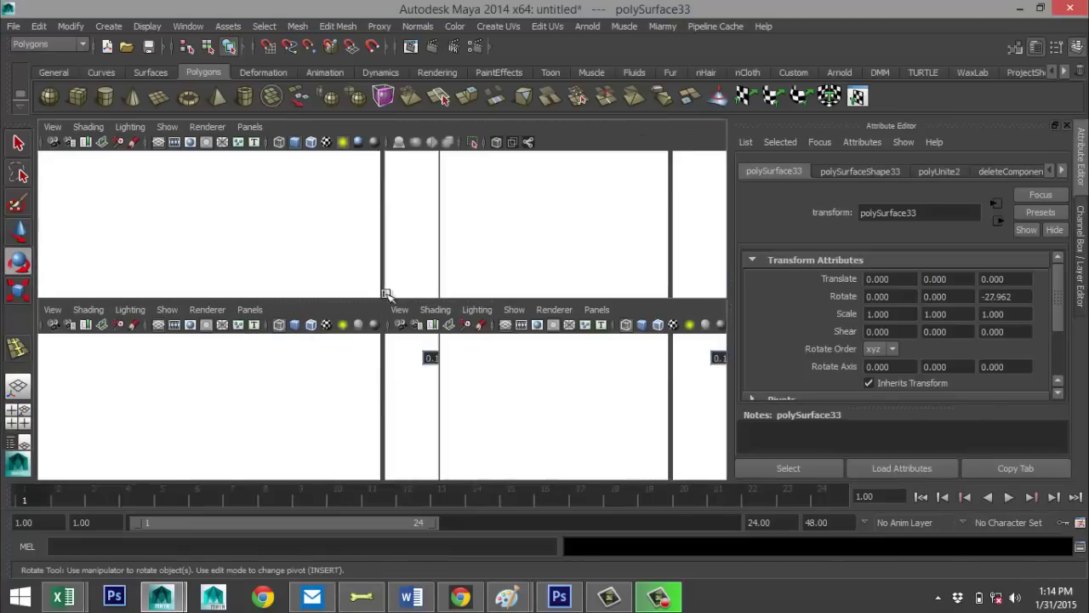
{"action": "left_click_drag", "start_coordinate": [534, 372], "coordinate": [494, 377], "text": "alt"}
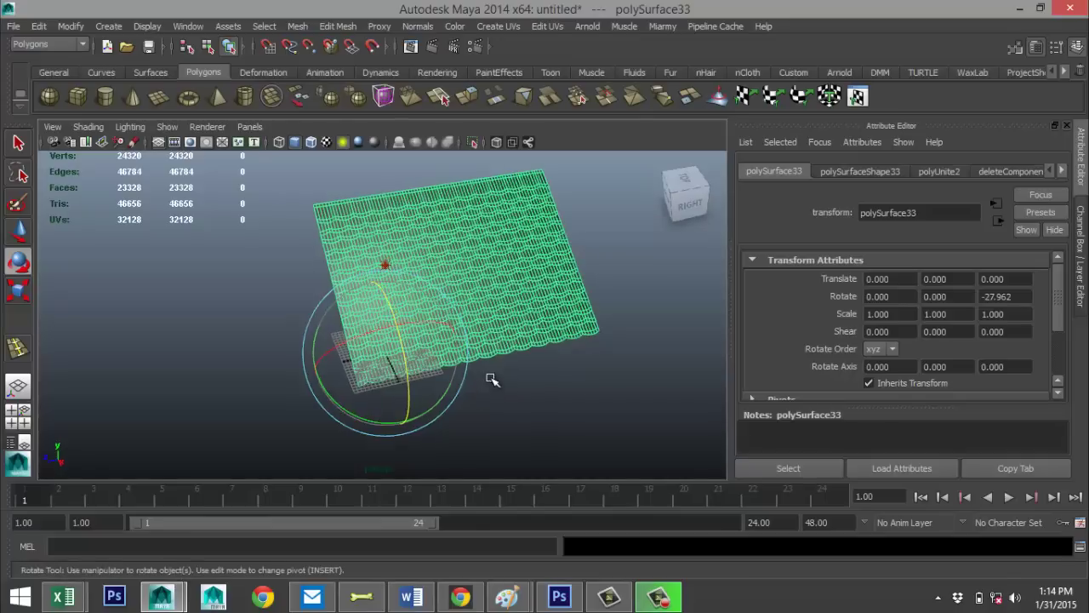
{"action": "key", "text": "w"}
{"action": "left_click_drag", "start_coordinate": [384, 308], "coordinate": [387, 287]}
{"action": "left_click_drag", "start_coordinate": [259, 312], "coordinate": [220, 327], "text": "alt"}
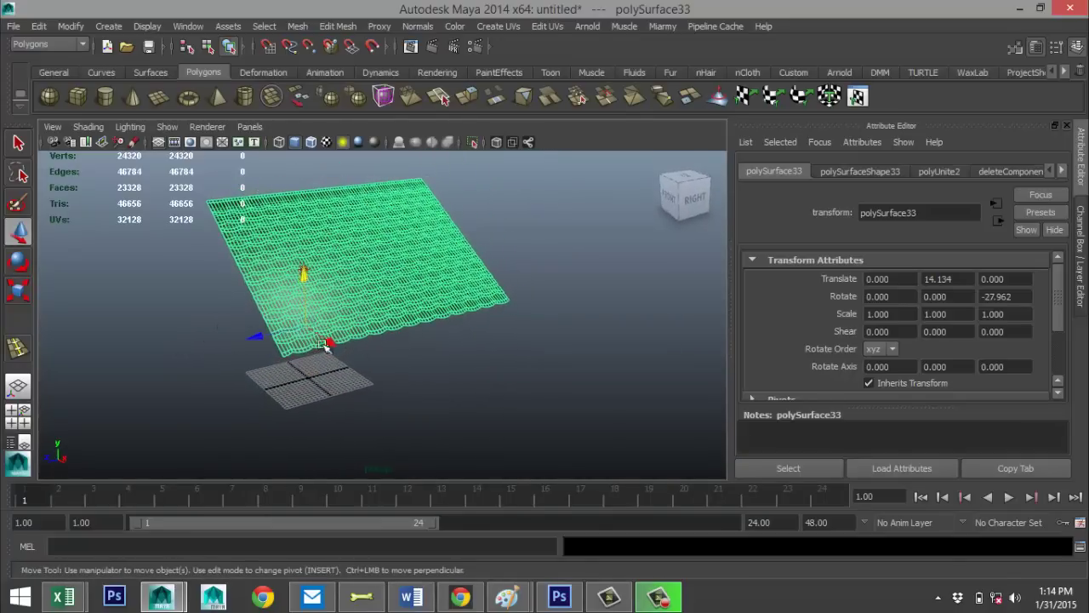
Draw a large polygon cube on the grid beneath the tilted panel mesh
{"action": "left_click", "coordinate": [77, 96]}
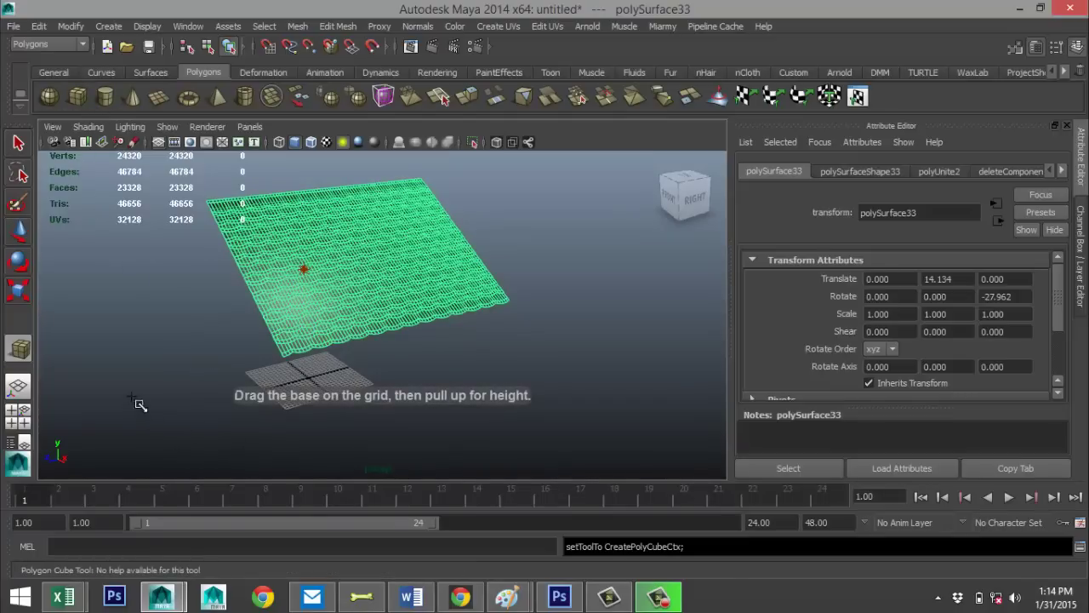
{"action": "left_click_drag", "start_coordinate": [109, 388], "coordinate": [487, 383]}
{"action": "left_click_drag", "start_coordinate": [255, 431], "coordinate": [215, 311]}
Move the cube to about -21.972 in X and 1.008 in Y in the front view, below the roof's lower end
{"action": "key", "text": "space"}
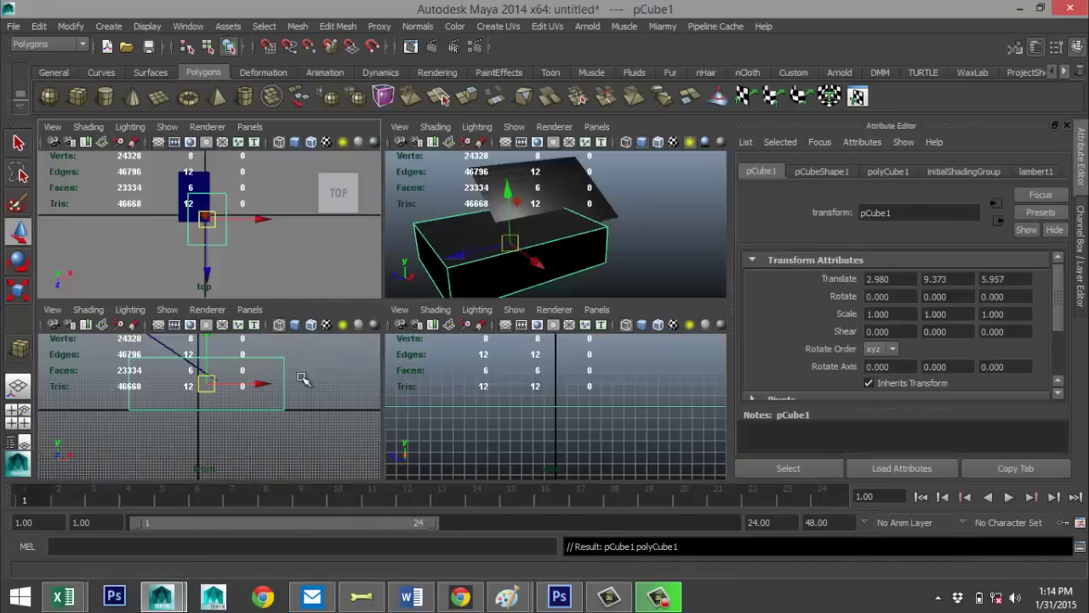
{"action": "key", "text": "space"}
{"action": "left_click_drag", "start_coordinate": [428, 270], "coordinate": [287, 294]}
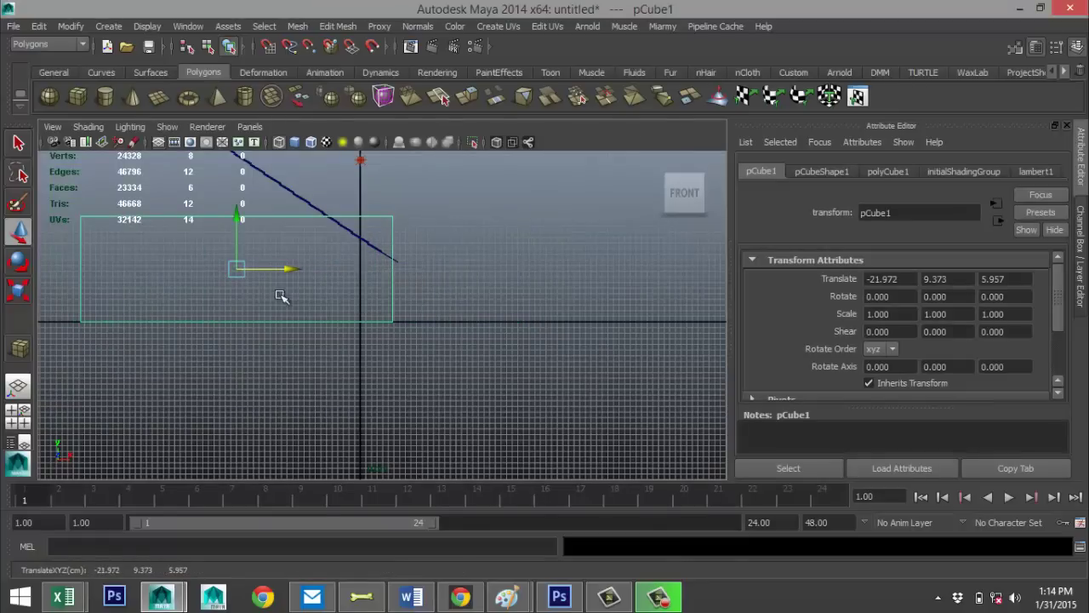
{"action": "left_click_drag", "start_coordinate": [241, 216], "coordinate": [237, 262]}
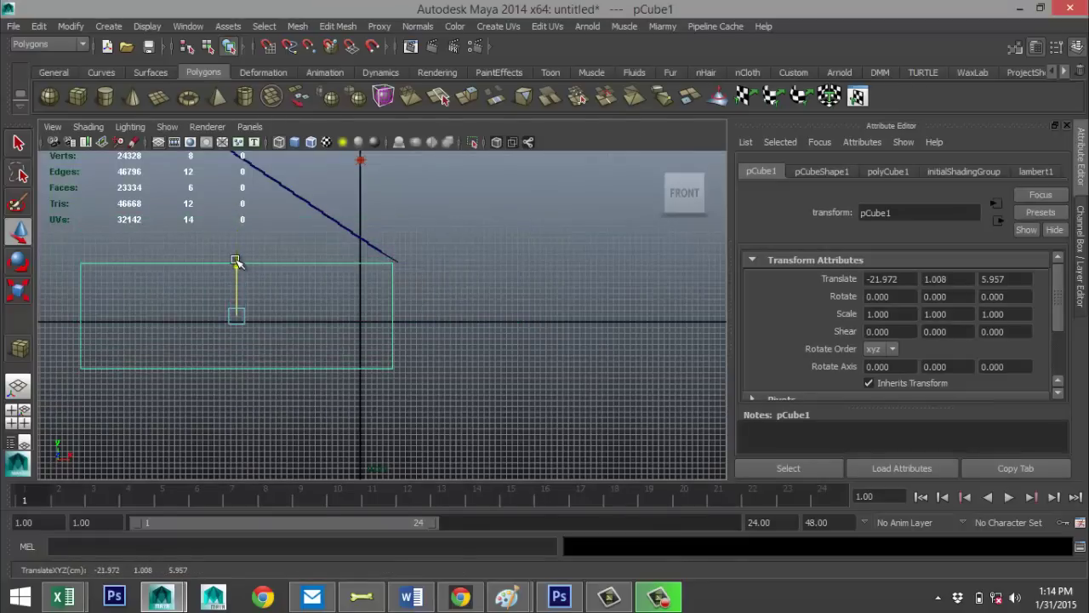
Move the cube's rear top vertices to the roof's upper end and its rear bottom vertices to about -37.926 in X directly below
{"action": "middle_click_drag", "start_coordinate": [319, 240], "coordinate": [494, 294], "text": "alt"}
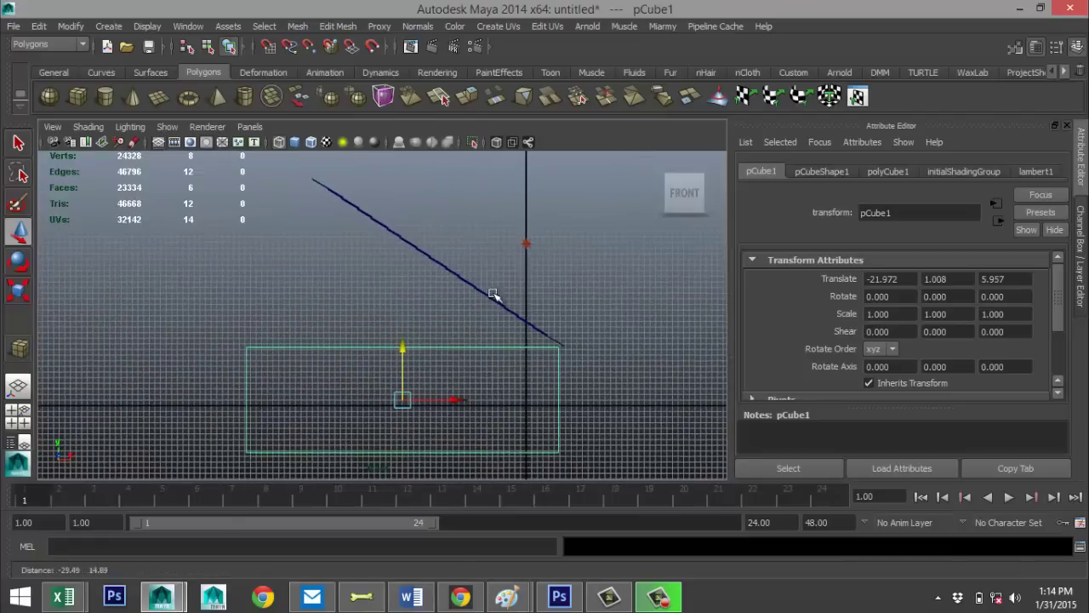
{"action": "right_click_drag", "start_coordinate": [246, 234], "coordinate": [180, 243]}
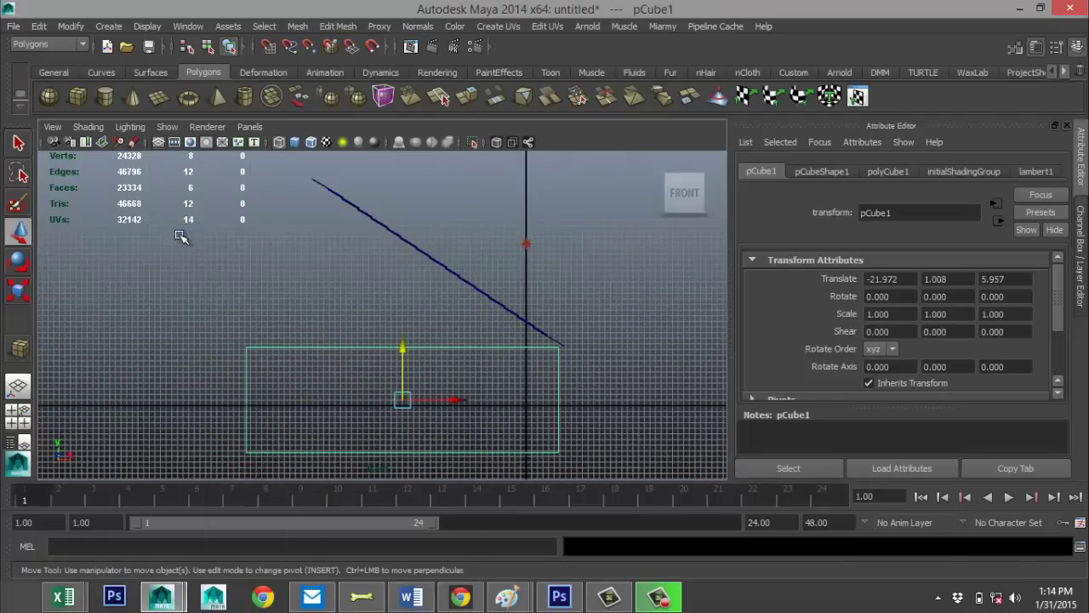
{"action": "left_click_drag", "start_coordinate": [216, 326], "coordinate": [311, 186]}
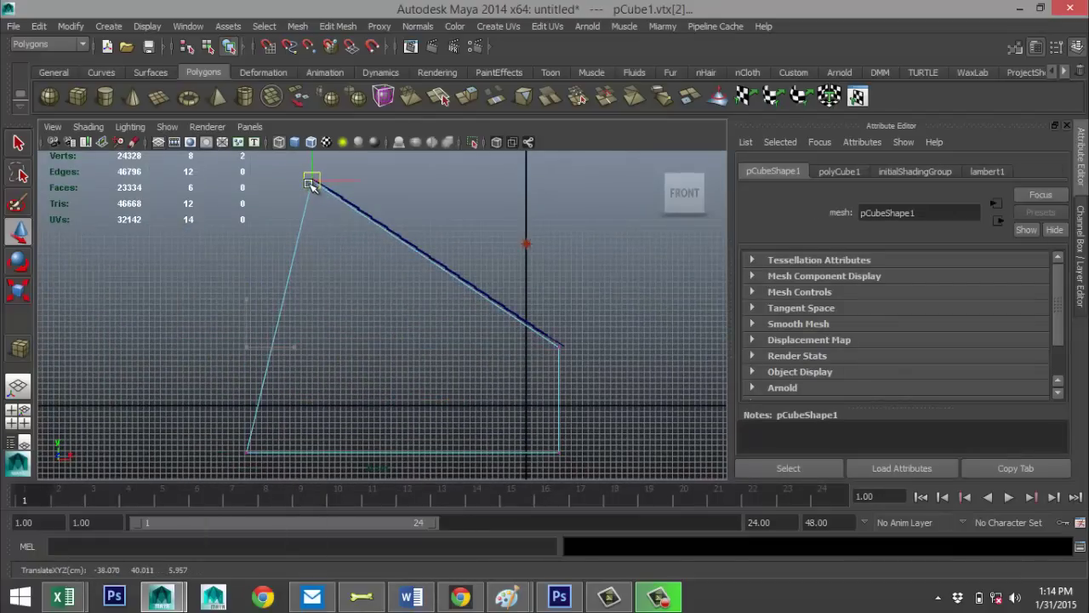
{"action": "left_click_drag", "start_coordinate": [225, 446], "coordinate": [355, 454]}
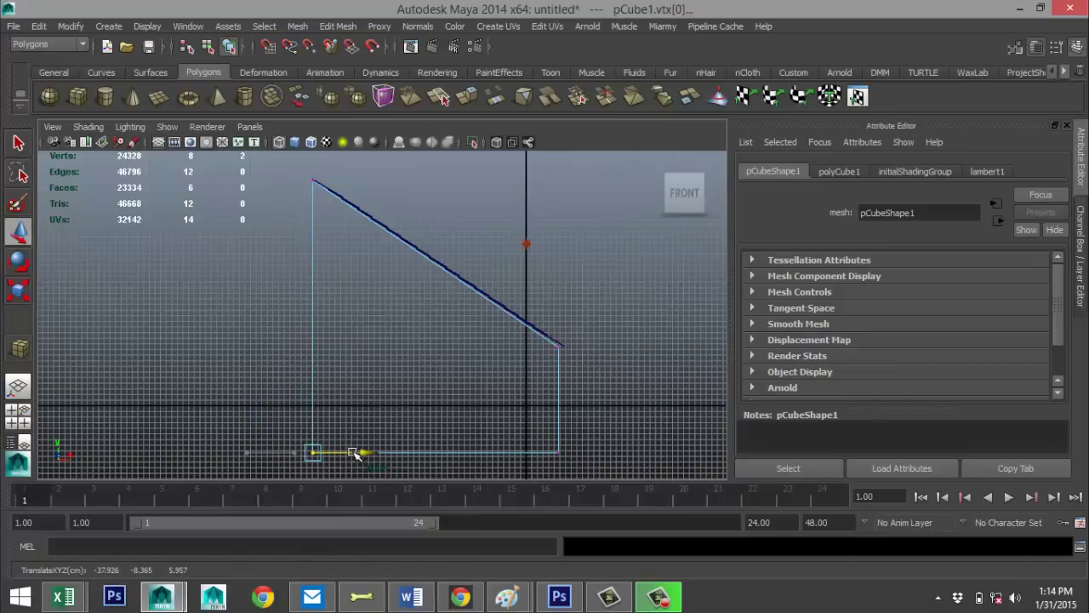
Return the reshaped cube to object mode in the perspective view and clear the selection
{"action": "left_click", "coordinate": [17, 411]}
{"action": "key", "text": "space"}
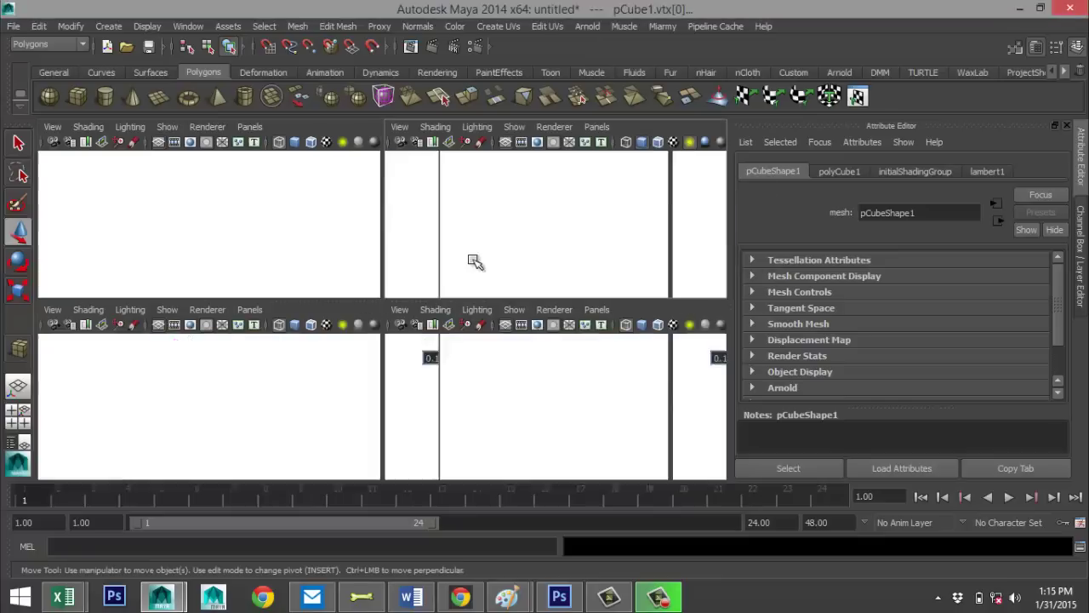
{"action": "scroll", "coordinate": [388, 345], "scroll_direction": "up", "scroll_amount": 3}
{"action": "middle_click_drag", "start_coordinate": [397, 334], "coordinate": [397, 334], "text": "alt"}
{"action": "mouse_move", "coordinate": [397, 334]}
{"action": "left_mouse_down", "text": "alt"}
{"action": "mouse_move", "coordinate": [486, 311]}
{"action": "mouse_move", "coordinate": [404, 342]}
{"action": "left_mouse_up", "text": "alt"}
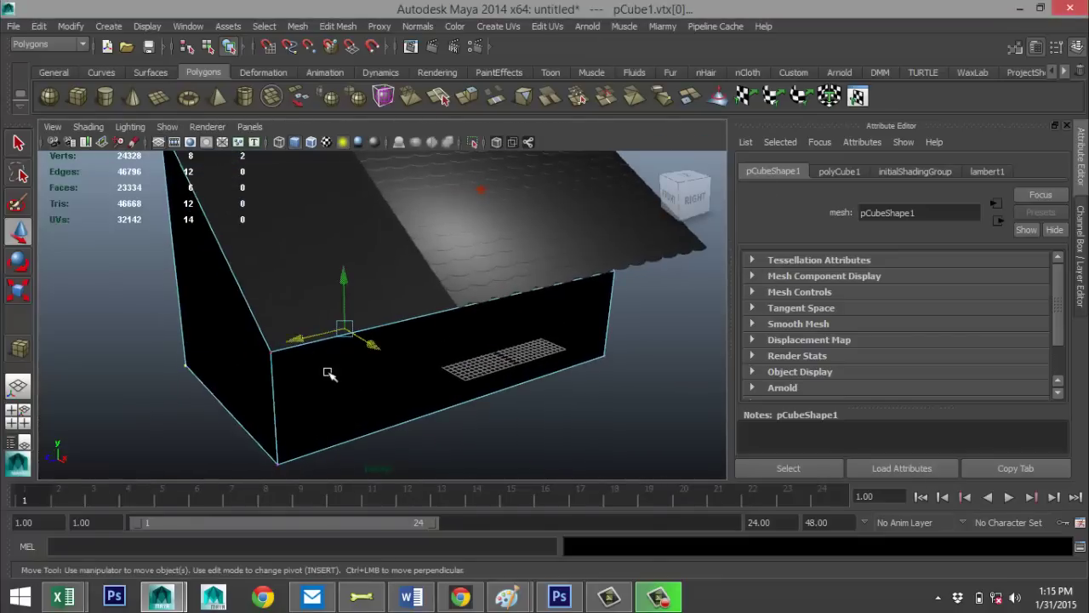
{"action": "right_click_drag", "start_coordinate": [329, 374], "coordinate": [381, 223]}
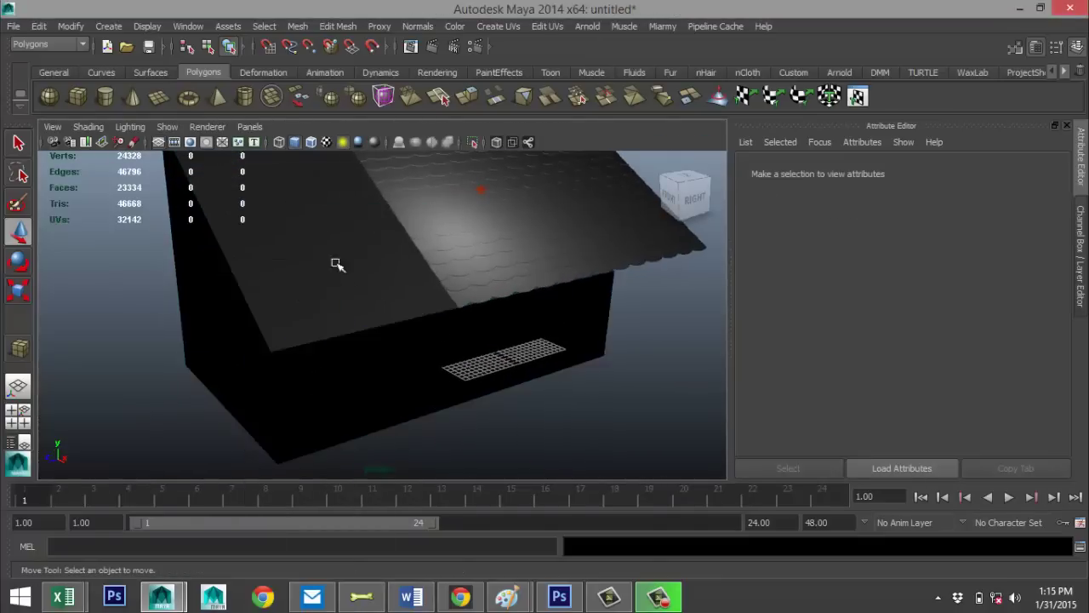
Move the house block to about -28.420 in Z so it lines up beneath the shingle roof, and turn on textured shaded display
{"action": "left_click", "coordinate": [285, 347]}
{"action": "left_click_drag", "start_coordinate": [338, 318], "coordinate": [469, 307]}
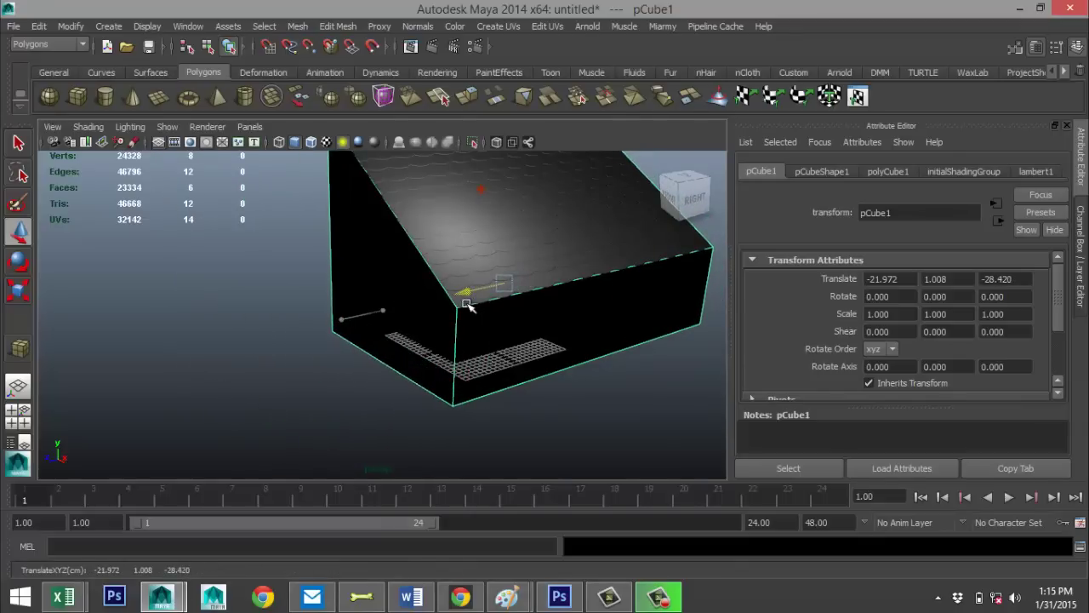
{"action": "key", "text": "6"}
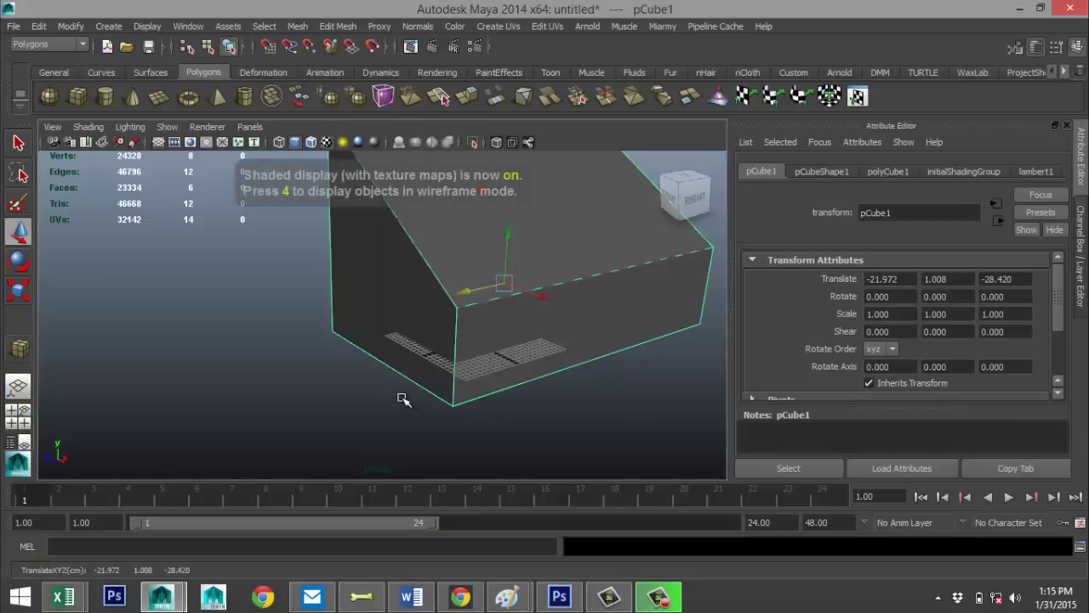
{"action": "scroll", "coordinate": [284, 341], "scroll_direction": "up", "scroll_amount": 3}
{"action": "middle_click_drag", "start_coordinate": [165, 346], "coordinate": [131, 346], "text": "alt"}
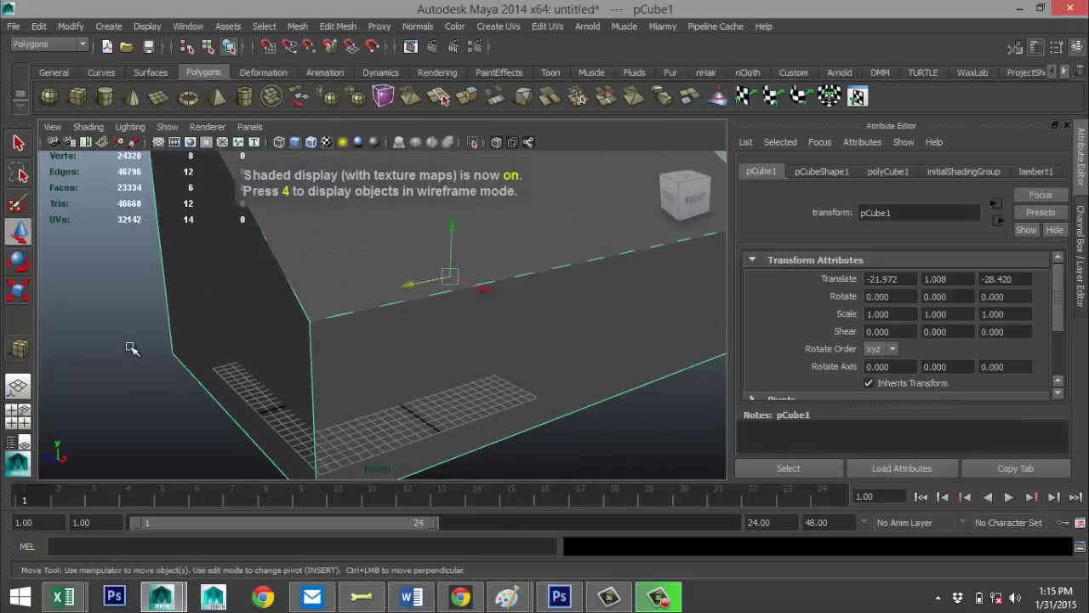
{"action": "scroll", "coordinate": [265, 377], "scroll_direction": "up", "scroll_amount": 2}
{"action": "left_click_drag", "start_coordinate": [212, 366], "coordinate": [254, 356], "text": "alt"}
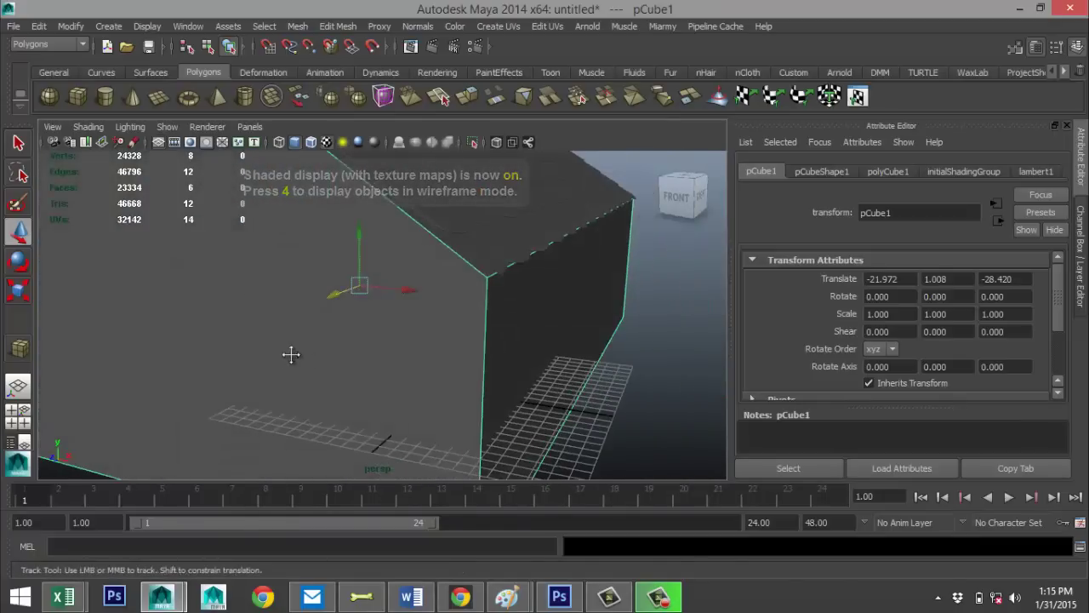
{"action": "middle_click_drag", "start_coordinate": [289, 355], "coordinate": [260, 355], "text": "alt"}
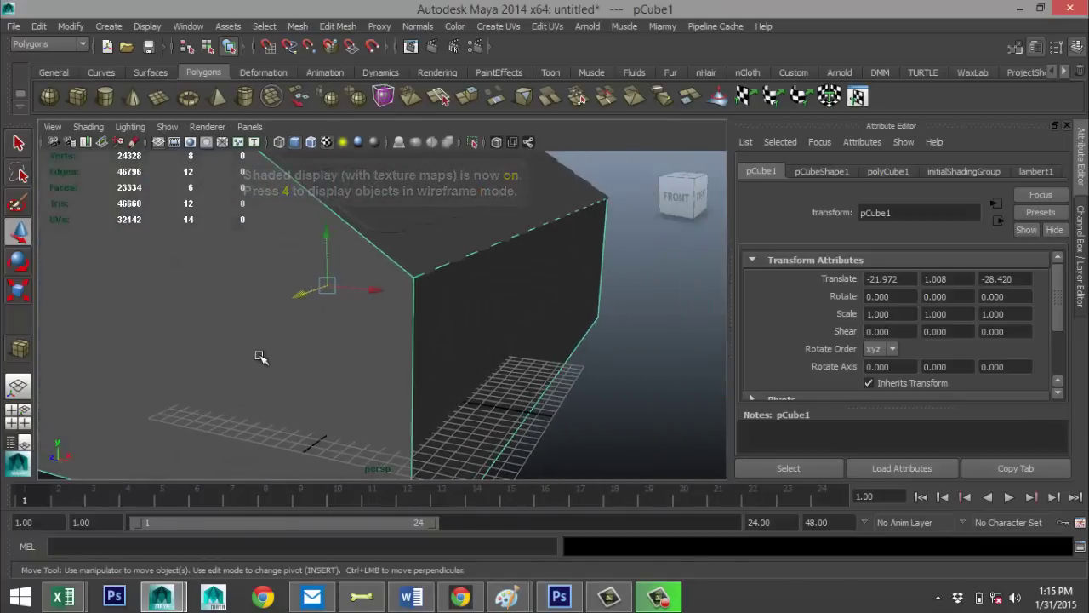
Draw a long thin polygon cube beside the block and move it to about X 5.914, Y 9.956, Z -7.501, along the roof's lower edge
{"action": "left_click", "coordinate": [80, 99]}
{"action": "scroll", "coordinate": [620, 395], "scroll_direction": "down", "scroll_amount": 4}
{"action": "left_click_drag", "start_coordinate": [503, 435], "coordinate": [518, 434]}
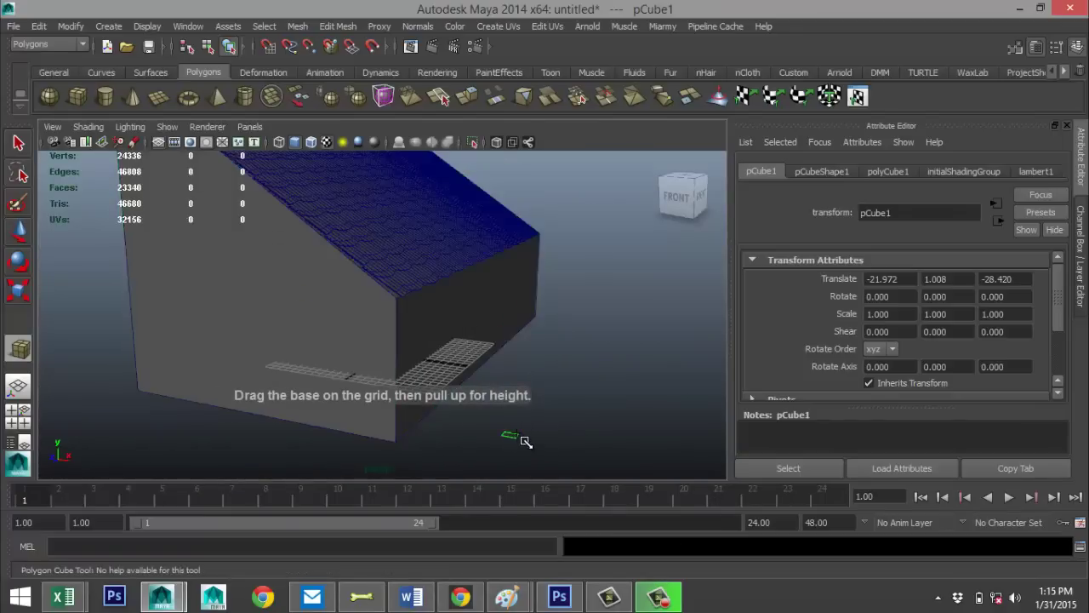
{"action": "left_click_drag", "start_coordinate": [606, 361], "coordinate": [531, 351]}
{"action": "middle_click_drag", "start_coordinate": [532, 352], "coordinate": [498, 355]}
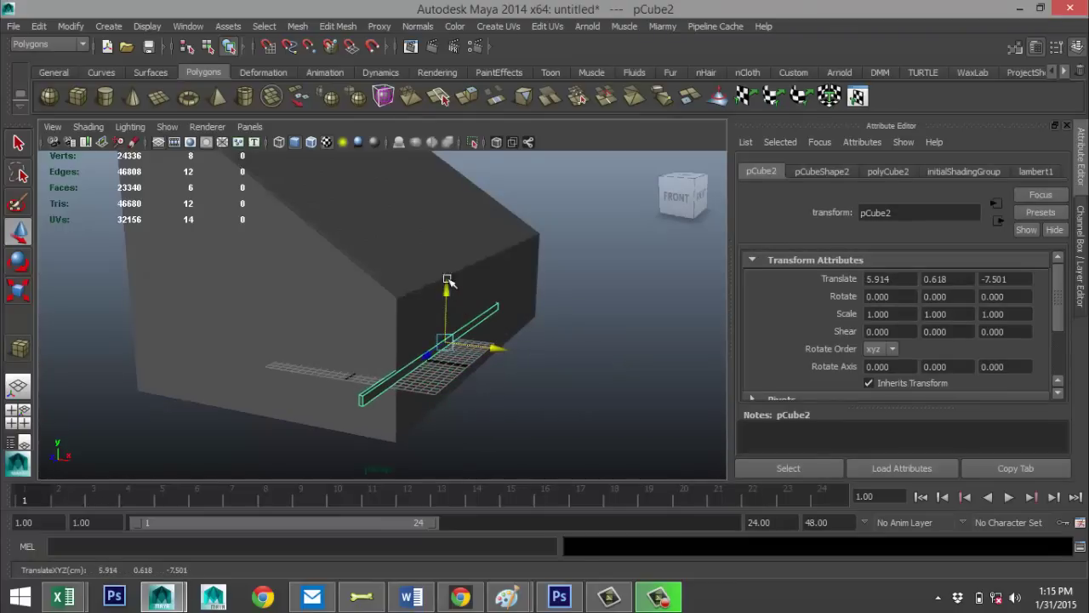
{"action": "left_click_drag", "start_coordinate": [449, 281], "coordinate": [462, 224]}
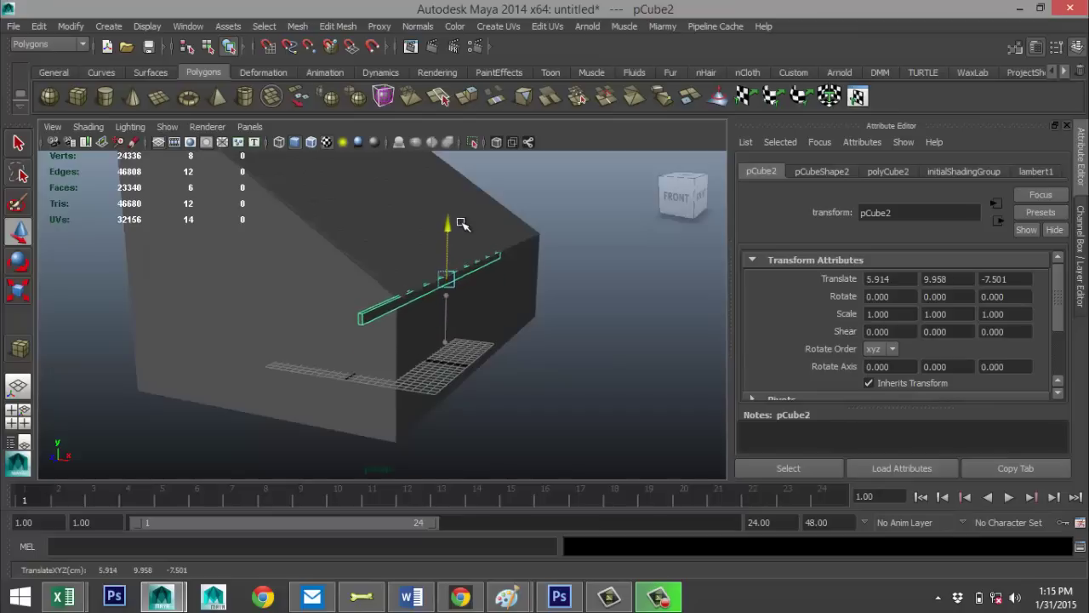
In the front view, move the thin cube out to about 14.356 in X, clear of the block's corner
{"action": "left_click", "coordinate": [19, 416]}
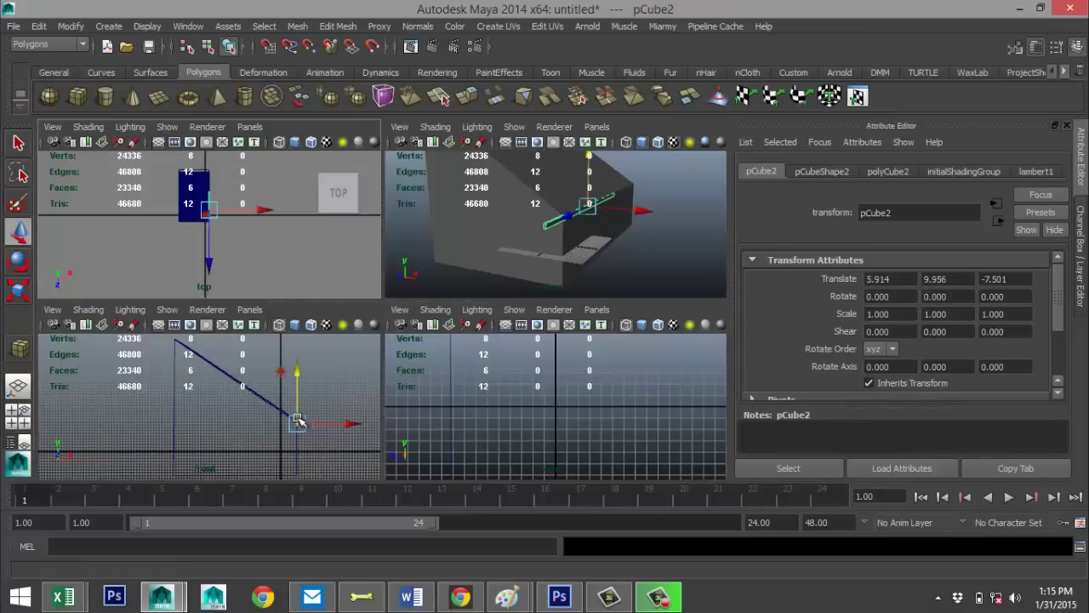
{"action": "key", "text": "space"}
{"action": "key", "text": "f"}
{"action": "scroll", "coordinate": [455, 413], "scroll_direction": "down", "scroll_amount": 3}
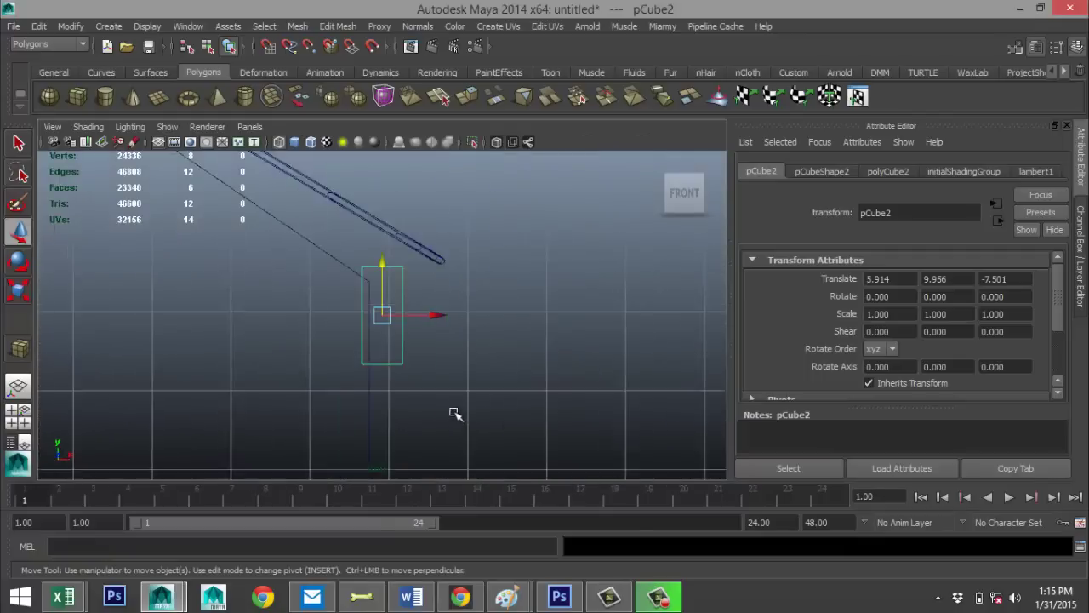
{"action": "scroll", "coordinate": [442, 354], "scroll_direction": "up", "scroll_amount": 1}
{"action": "left_click_drag", "start_coordinate": [438, 314], "coordinate": [447, 316]}
{"action": "scroll", "coordinate": [447, 317], "scroll_direction": "down", "scroll_amount": 5}
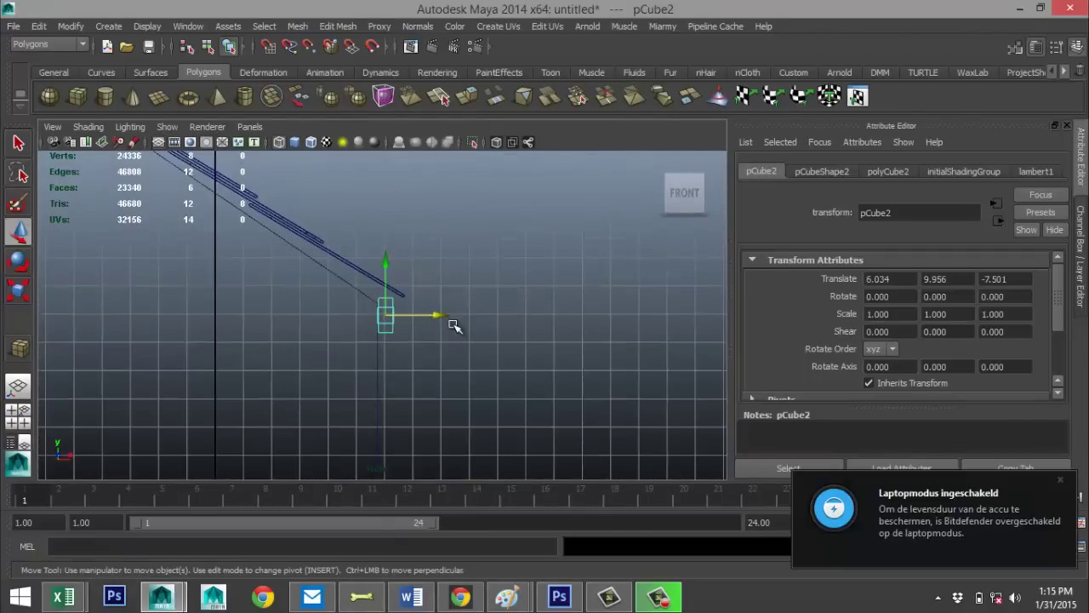
{"action": "left_click_drag", "start_coordinate": [434, 317], "coordinate": [517, 318]}
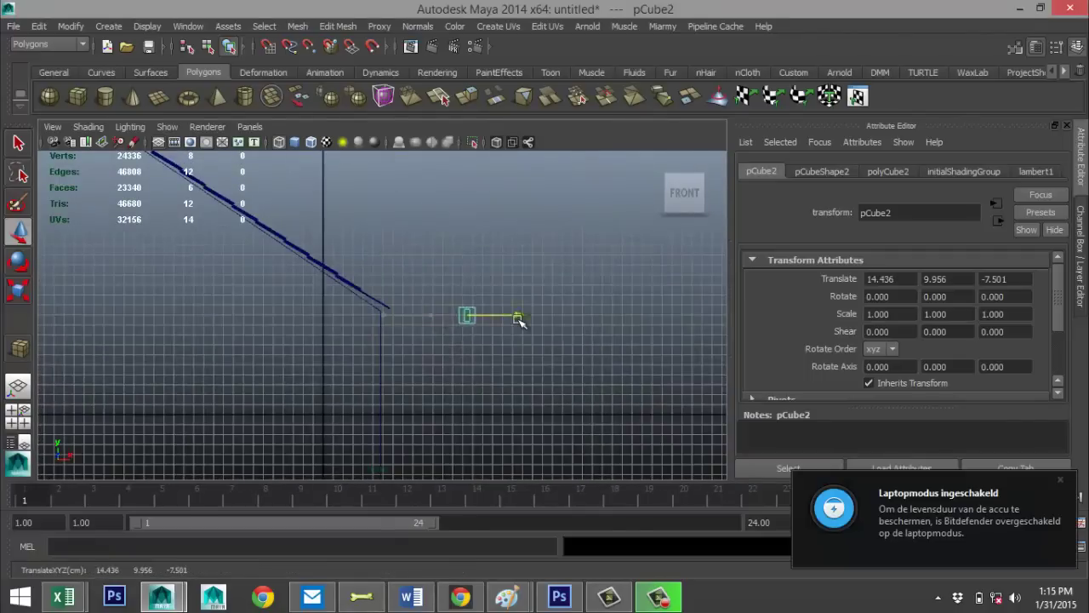
{"action": "scroll", "coordinate": [369, 365], "scroll_direction": "up", "scroll_amount": 4}
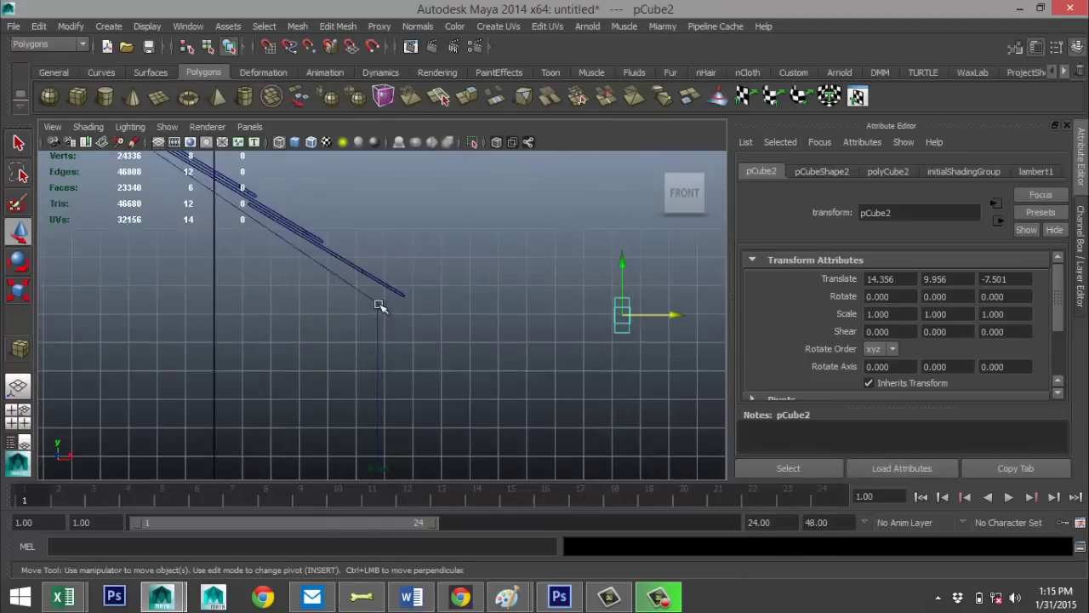
Move the block's front top vertices to about X 6.424, Y 10.577 under the roof's lower end, and its front bottom vertices to about 6.513 in X
{"action": "right_click_drag", "start_coordinate": [377, 232], "coordinate": [312, 233]}
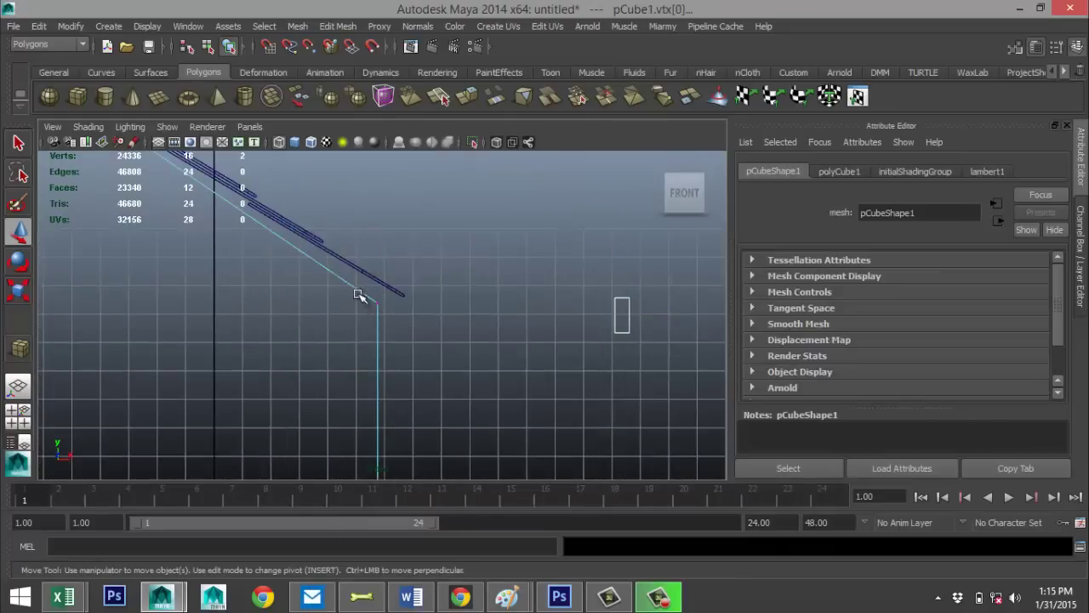
{"action": "left_click_drag", "start_coordinate": [380, 305], "coordinate": [399, 299]}
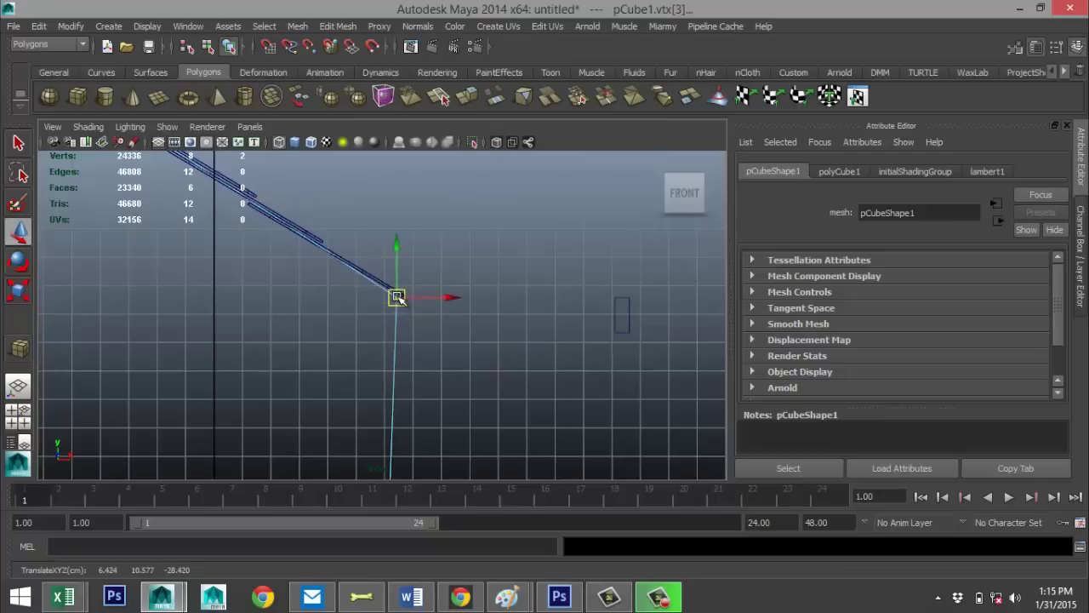
{"action": "scroll", "coordinate": [414, 352], "scroll_direction": "down", "scroll_amount": 2}
{"action": "scroll", "coordinate": [336, 359], "scroll_direction": "down", "scroll_amount": 4}
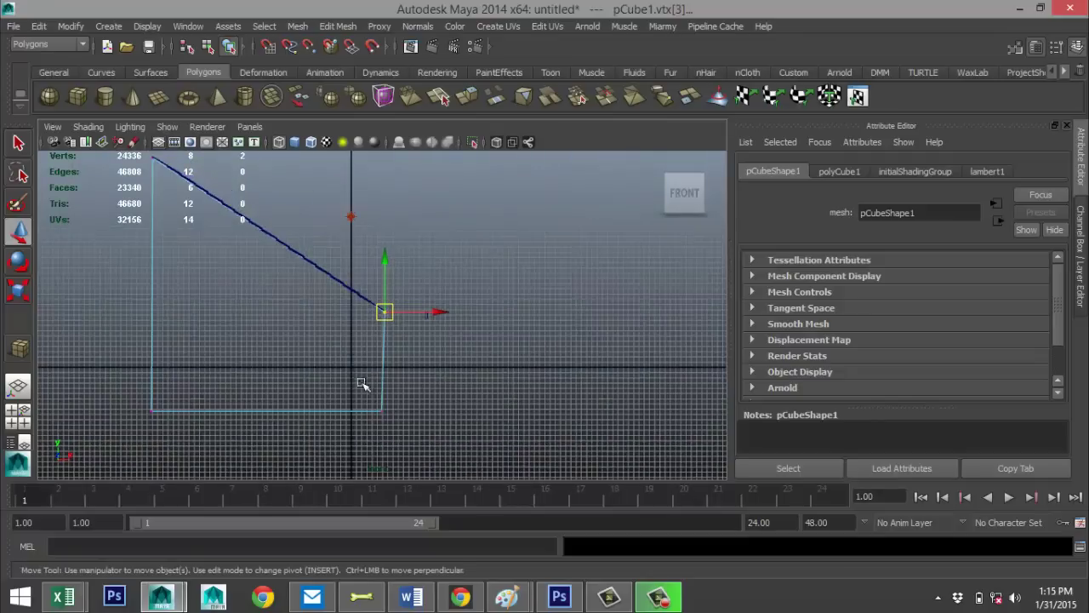
{"action": "left_click_drag", "start_coordinate": [362, 402], "coordinate": [434, 412]}
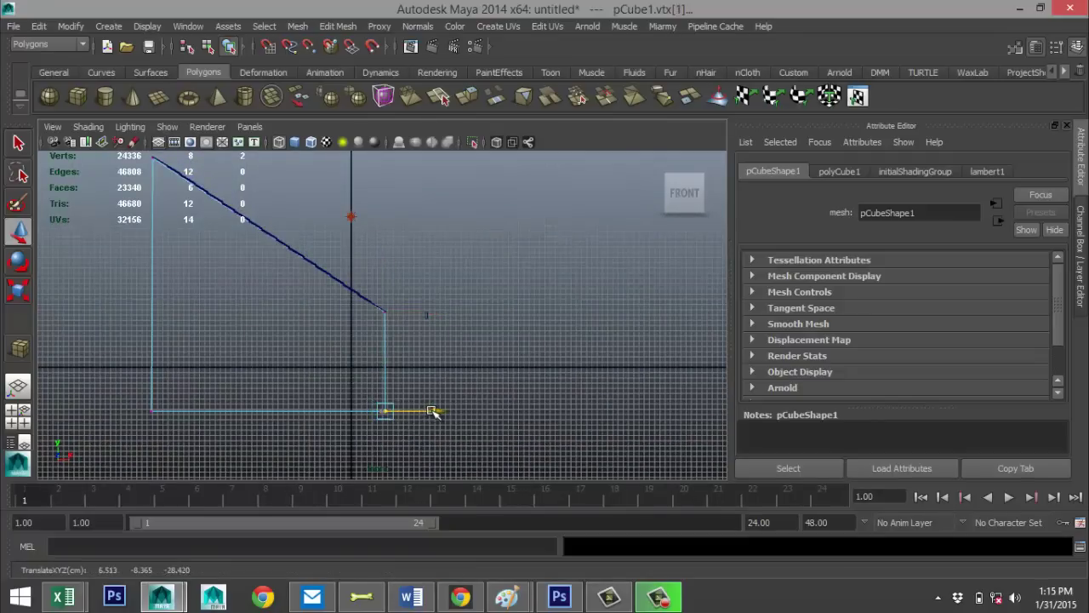
Place the thin cube against the block's front wall at about X 6.488, Y 10.037, and scale it to about 0.228 in X
{"action": "left_click_drag", "start_coordinate": [414, 297], "coordinate": [447, 318]}
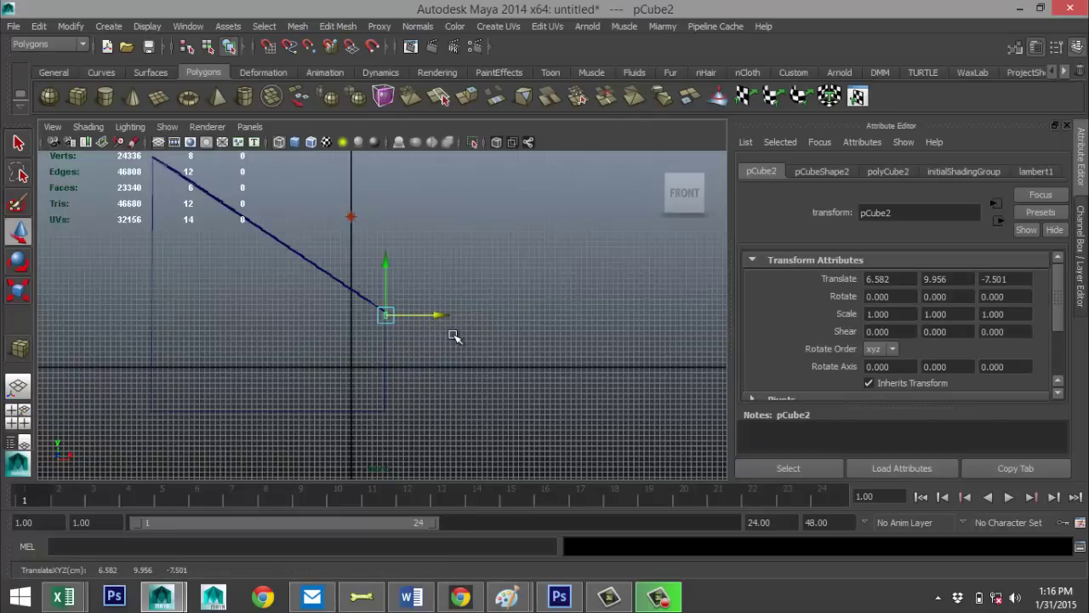
{"action": "scroll", "coordinate": [455, 338], "scroll_direction": "up", "scroll_amount": 5}
{"action": "scroll", "coordinate": [455, 340], "scroll_direction": "down", "scroll_amount": 4}
{"action": "scroll", "coordinate": [455, 342], "scroll_direction": "up", "scroll_amount": 2}
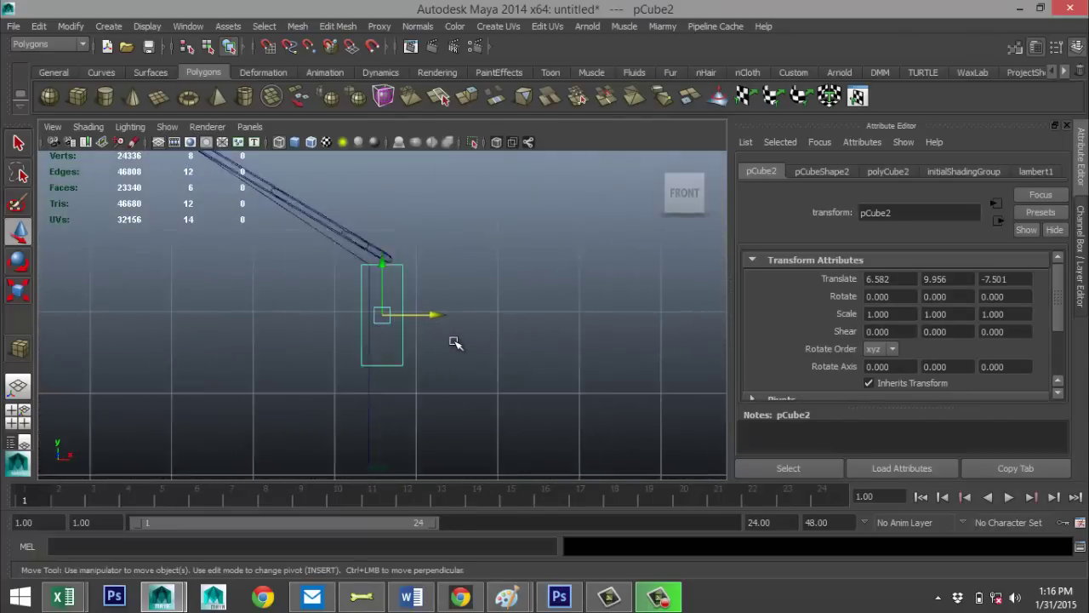
{"action": "scroll", "coordinate": [455, 342], "scroll_direction": "up", "scroll_amount": 2}
{"action": "mouse_move", "coordinate": [440, 316]}
{"action": "left_mouse_down"}
{"action": "mouse_move", "coordinate": [457, 314]}
{"action": "mouse_move", "coordinate": [414, 317]}
{"action": "mouse_move", "coordinate": [439, 315]}
{"action": "mouse_move", "coordinate": [425, 316]}
{"action": "left_mouse_up"}
{"action": "key", "text": "r"}
{"action": "key", "text": "w"}
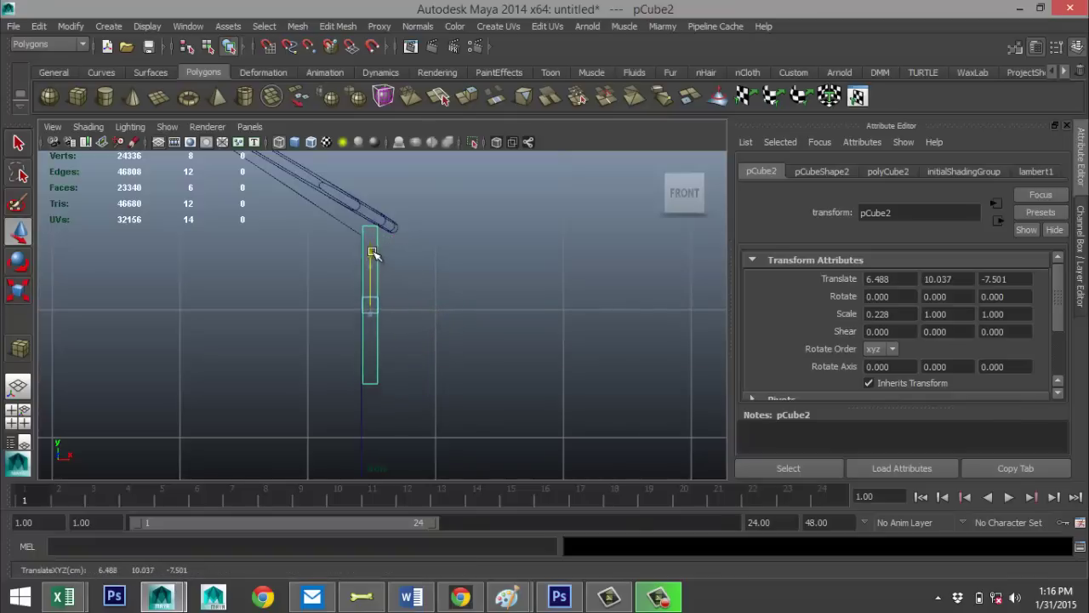
Raise the block's front top vertices to about 10.708 in Y, against the underside of the roof
{"action": "left_click", "coordinate": [364, 245]}
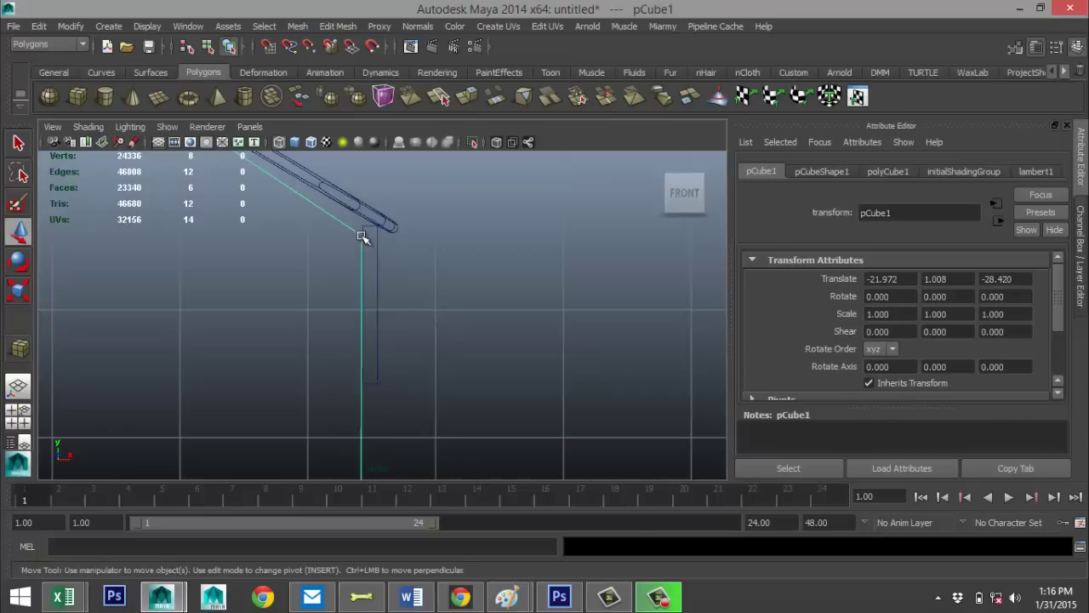
{"action": "left_click", "coordinate": [375, 259]}
{"action": "left_click", "coordinate": [361, 237]}
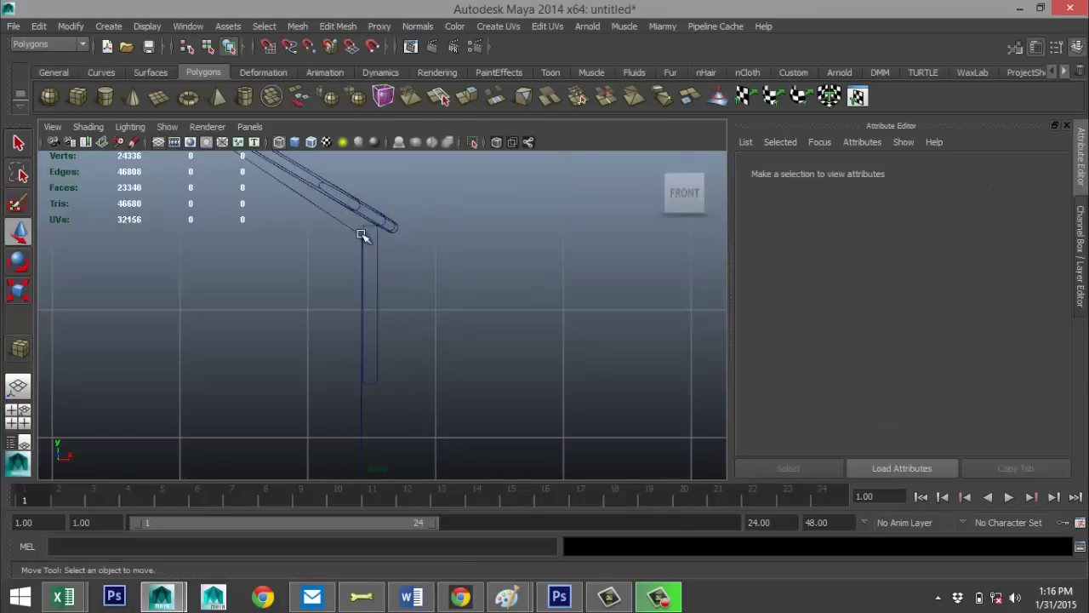
{"action": "left_click", "coordinate": [354, 232]}
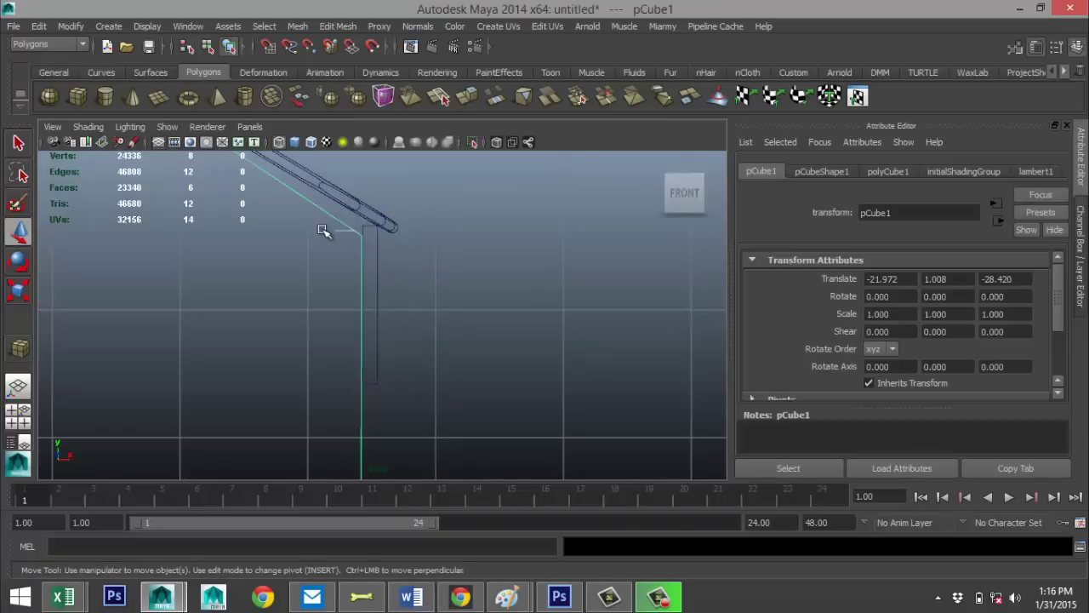
{"action": "right_click_drag", "start_coordinate": [352, 225], "coordinate": [278, 230]}
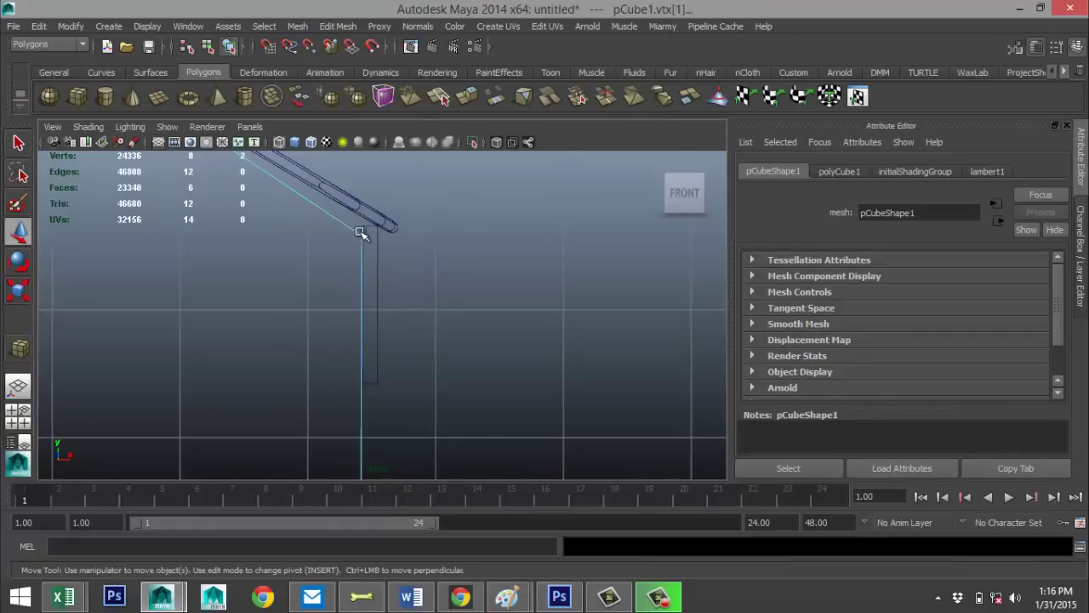
{"action": "left_click_drag", "start_coordinate": [363, 207], "coordinate": [361, 196]}
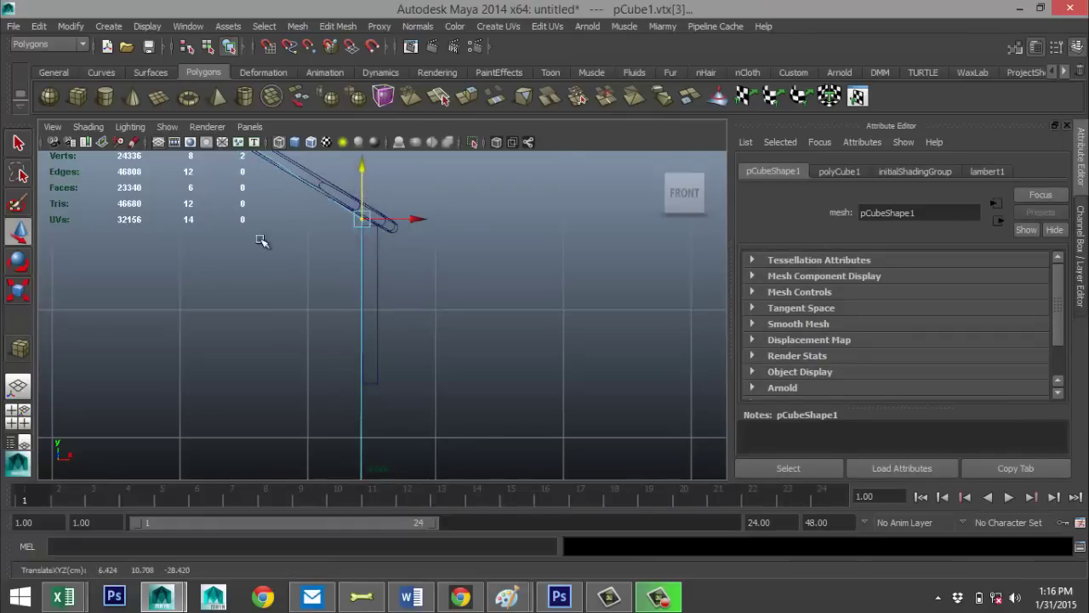
Return to the perspective view and light the shaded display with all scene lights
{"action": "left_click", "coordinate": [18, 417]}
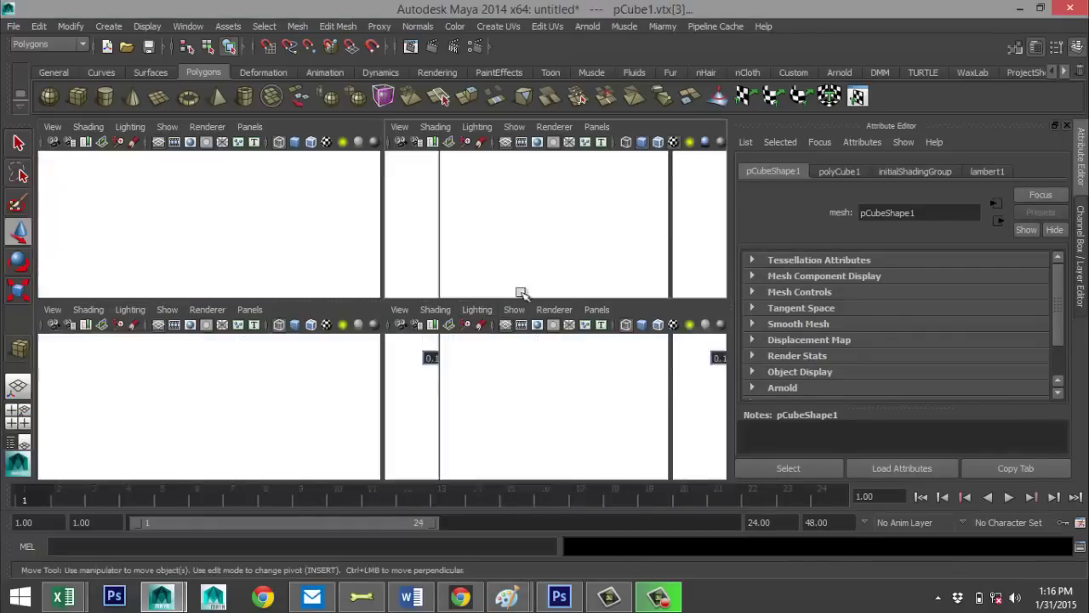
{"action": "key", "text": "space"}
{"action": "scroll", "coordinate": [484, 341], "scroll_direction": "up", "scroll_amount": 5}
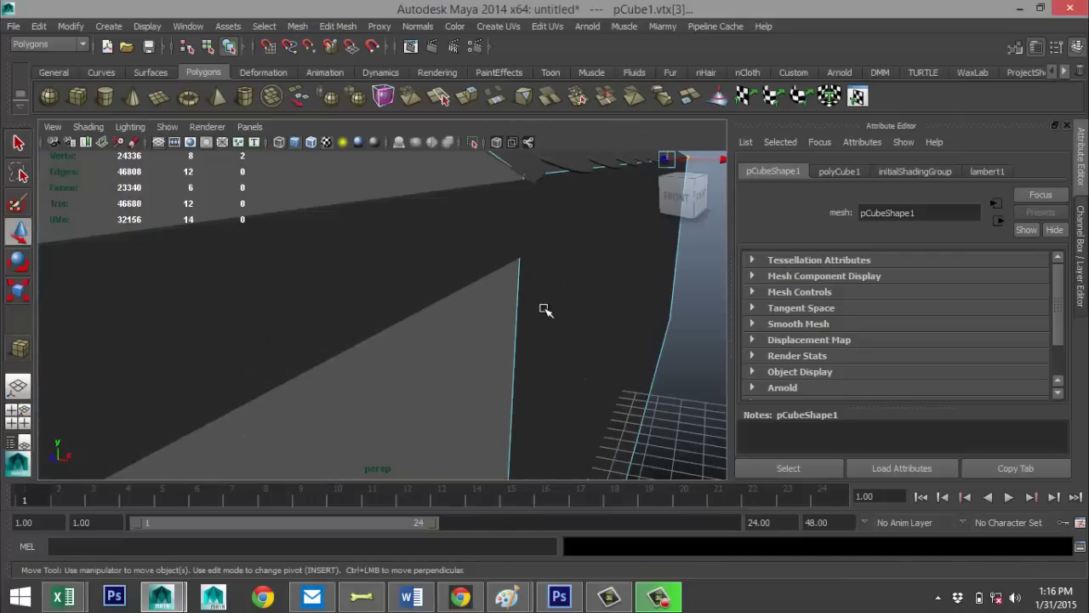
{"action": "mouse_move", "coordinate": [546, 310]}
{"action": "left_mouse_down", "text": "alt"}
{"action": "mouse_move", "coordinate": [416, 352]}
{"action": "mouse_move", "coordinate": [431, 389]}
{"action": "mouse_move", "coordinate": [467, 374]}
{"action": "mouse_move", "coordinate": [452, 399]}
{"action": "mouse_move", "coordinate": [448, 382]}
{"action": "mouse_move", "coordinate": [479, 383]}
{"action": "mouse_move", "coordinate": [530, 298]}
{"action": "left_mouse_up", "text": "alt"}
{"action": "key", "text": "7"}
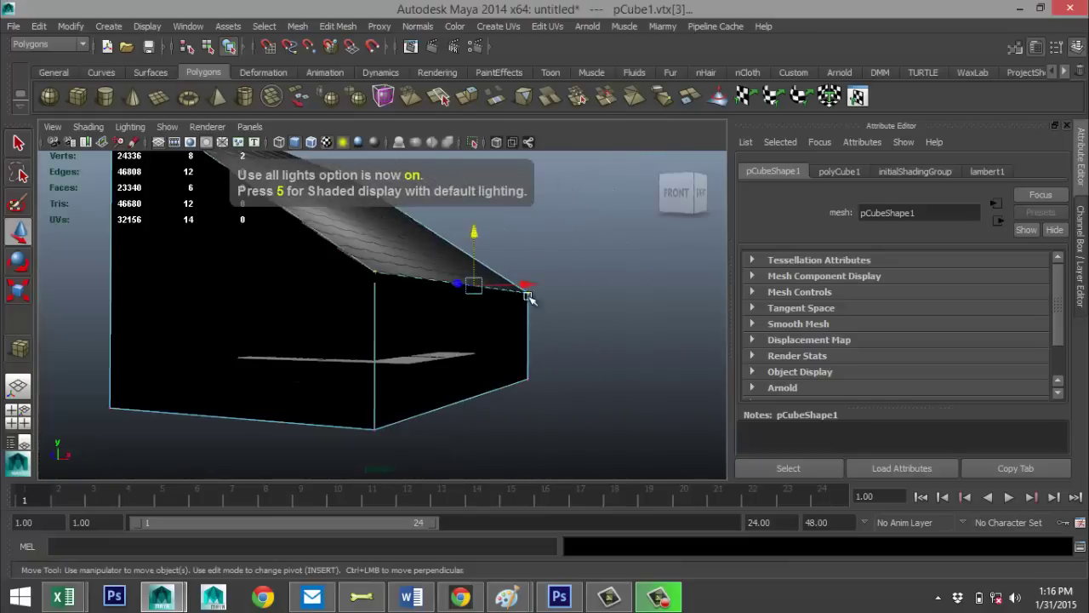
{"action": "right_click_drag", "start_coordinate": [501, 346], "coordinate": [471, 331], "text": "alt"}
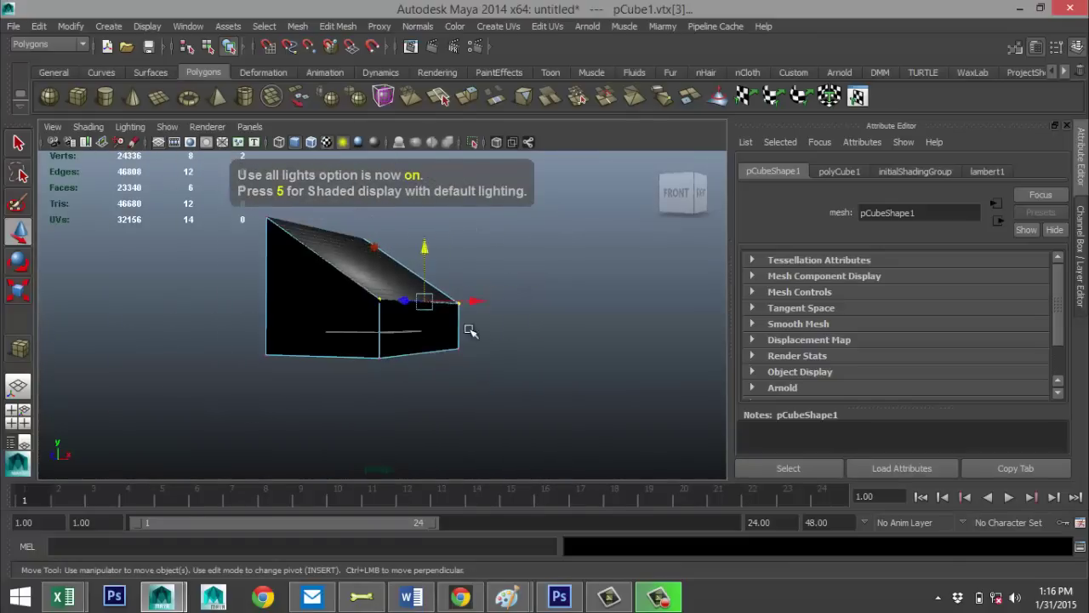
Move the point light in front of the house to about 31.110 in X and 2.298 in Y
{"action": "left_click", "coordinate": [373, 246]}
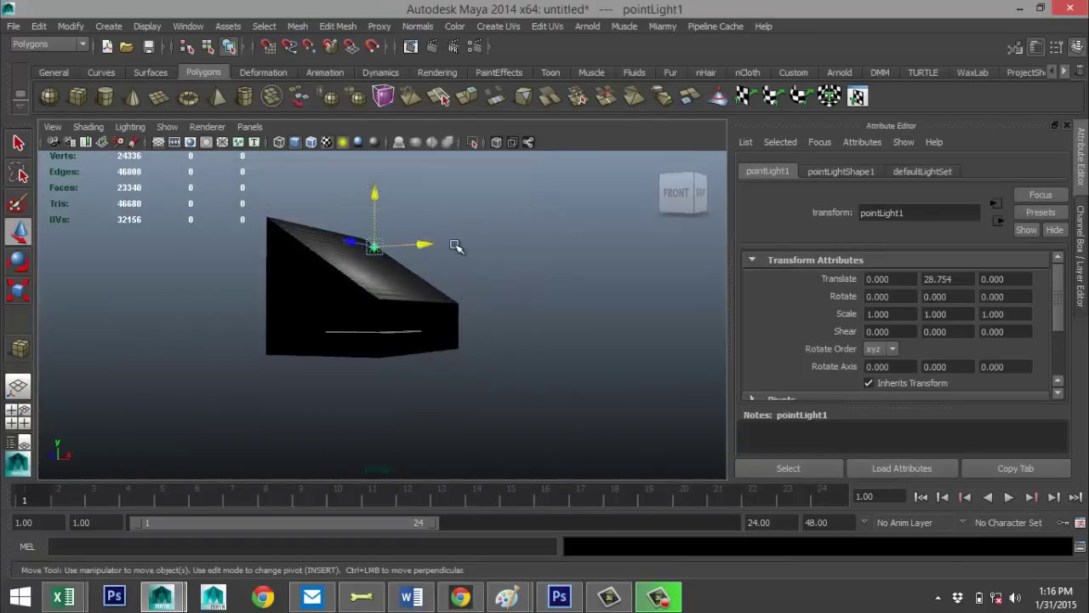
{"action": "middle_click_drag", "start_coordinate": [456, 246], "coordinate": [521, 260]}
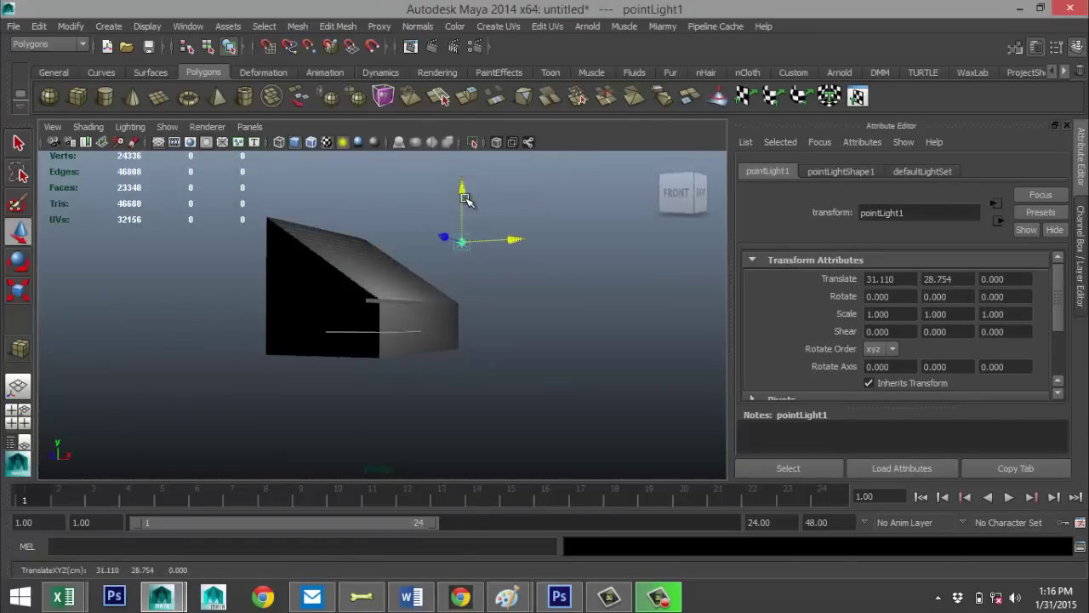
{"action": "left_click_drag", "start_coordinate": [466, 198], "coordinate": [450, 375]}
{"action": "scroll", "coordinate": [413, 340], "scroll_direction": "up", "scroll_amount": 8}
{"action": "scroll", "coordinate": [440, 373], "scroll_direction": "up", "scroll_amount": 1}
{"action": "scroll", "coordinate": [456, 347], "scroll_direction": "down", "scroll_amount": 6}
{"action": "left_click_drag", "start_coordinate": [364, 418], "coordinate": [287, 332], "text": "alt"}
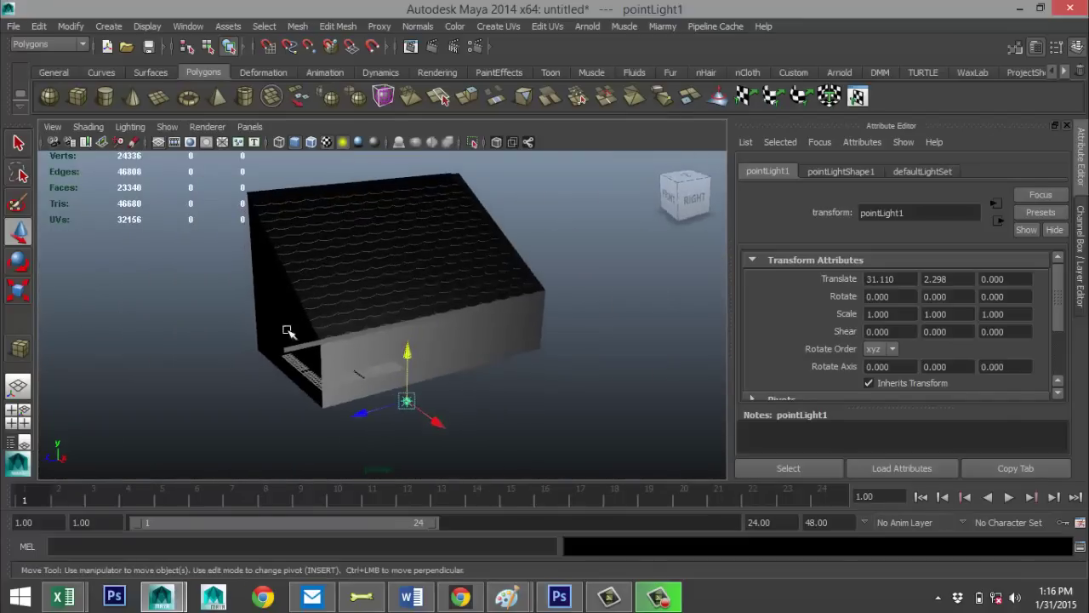
Draw a long narrow polygon cube on the ground well in front of the house, centred at about X 150.656, Y 3.865, Z 0.575
{"action": "scroll", "coordinate": [372, 317], "scroll_direction": "down", "scroll_amount": 5}
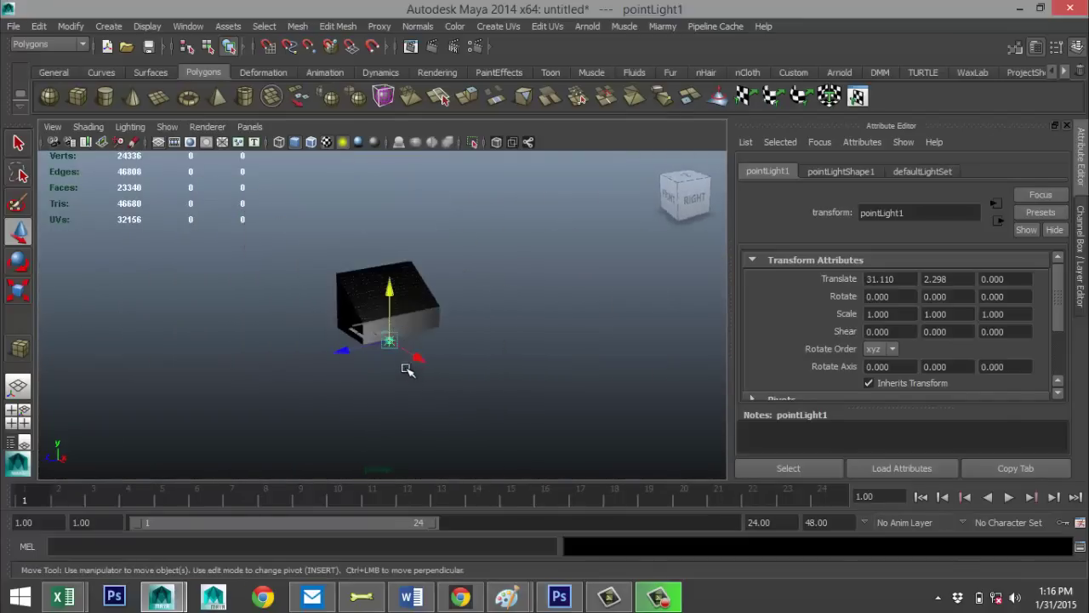
{"action": "left_click", "coordinate": [77, 97]}
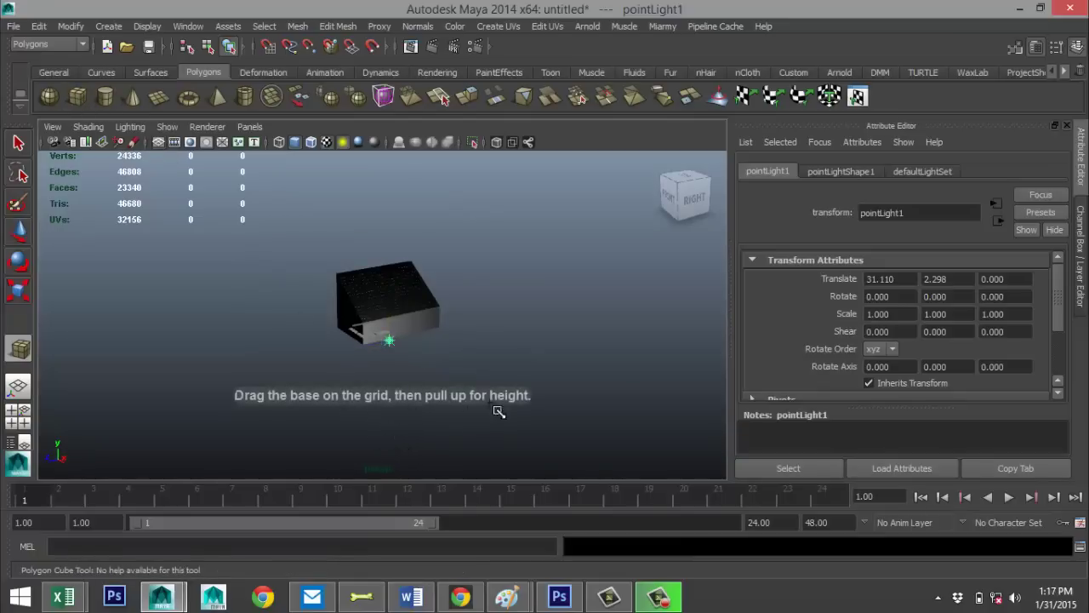
{"action": "left_click_drag", "start_coordinate": [499, 411], "coordinate": [589, 383]}
{"action": "left_click_drag", "start_coordinate": [596, 386], "coordinate": [587, 410]}
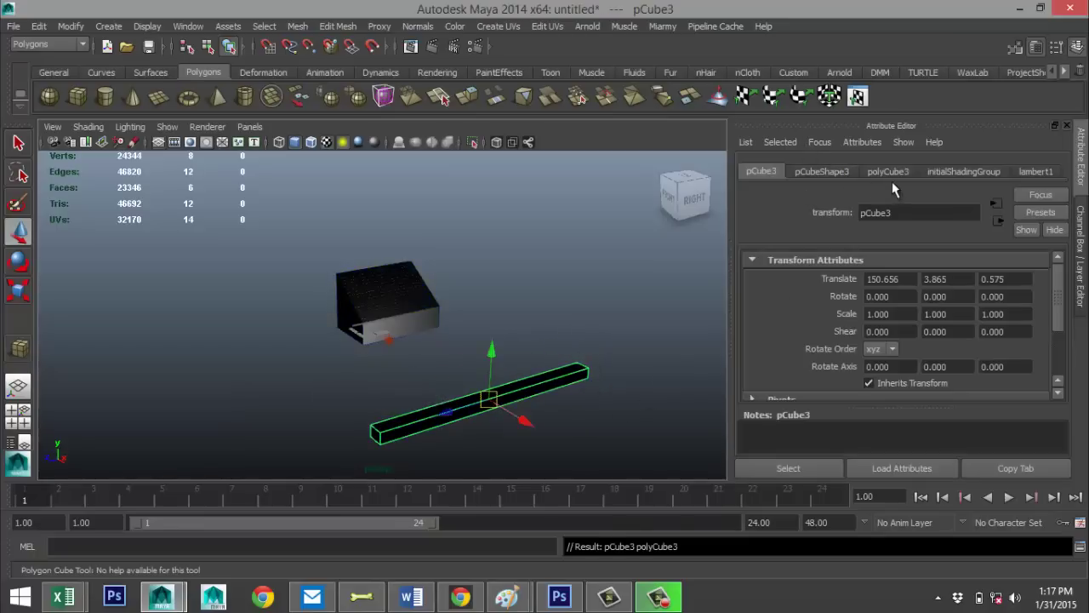
Set the long cube's width and height both to 10
{"action": "left_click", "coordinate": [889, 173]}
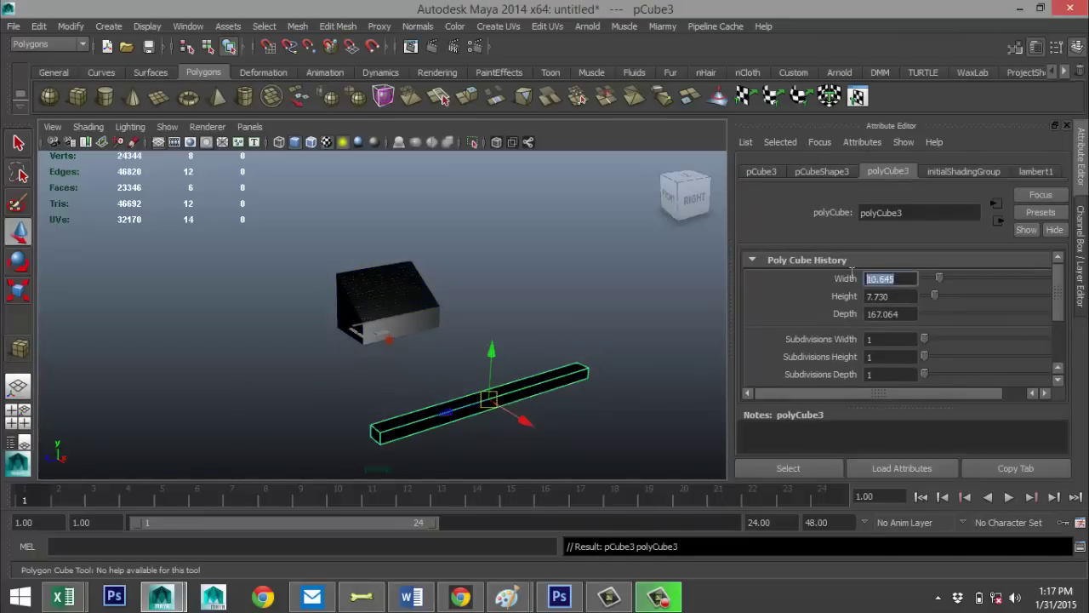
{"action": "type", "text": "10"}
{"action": "key", "text": "Tab"}
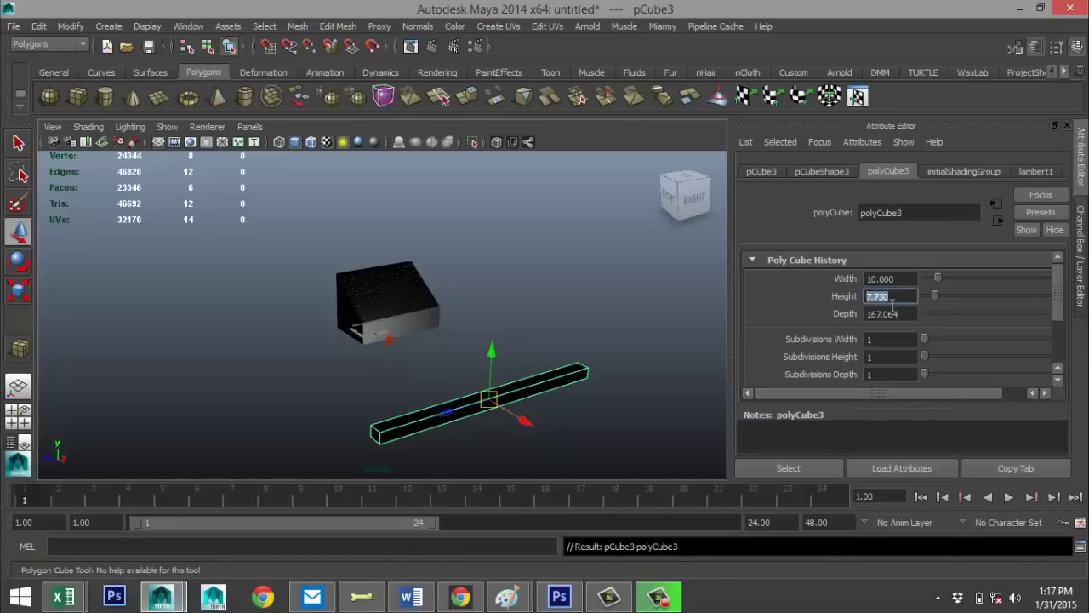
{"action": "type", "text": "10"}
{"action": "key", "text": "Tab"}
{"action": "scroll", "coordinate": [440, 462], "scroll_direction": "up", "scroll_amount": 2}
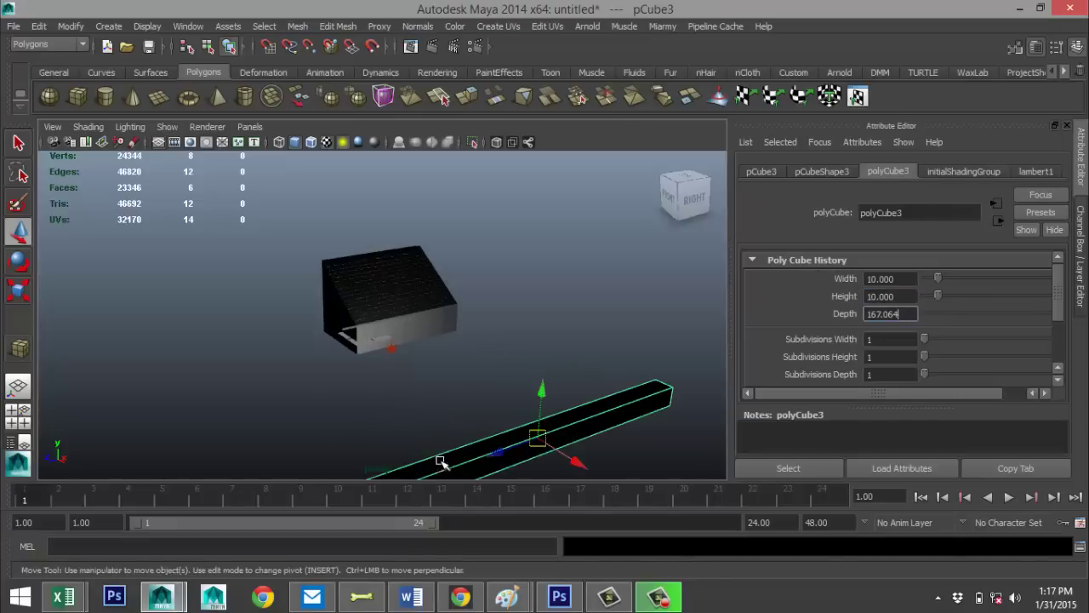
{"action": "middle_click_drag", "start_coordinate": [367, 371], "coordinate": [377, 284], "text": "alt"}
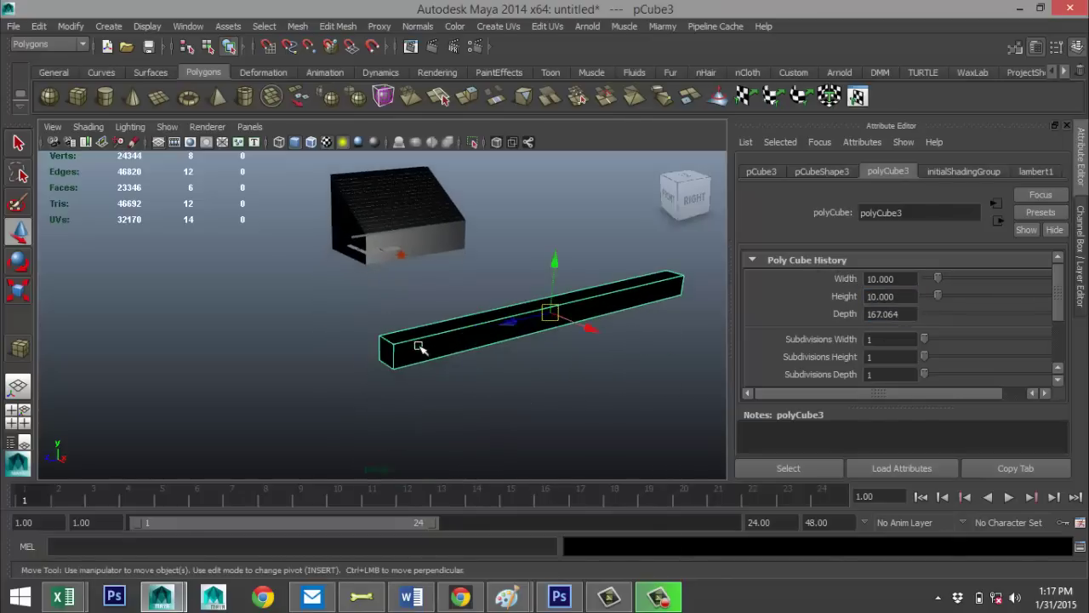
Delete the long cube's top, front and both end faces to form an open L-shaped strip
{"action": "right_click_drag", "start_coordinate": [419, 348], "coordinate": [430, 271]}
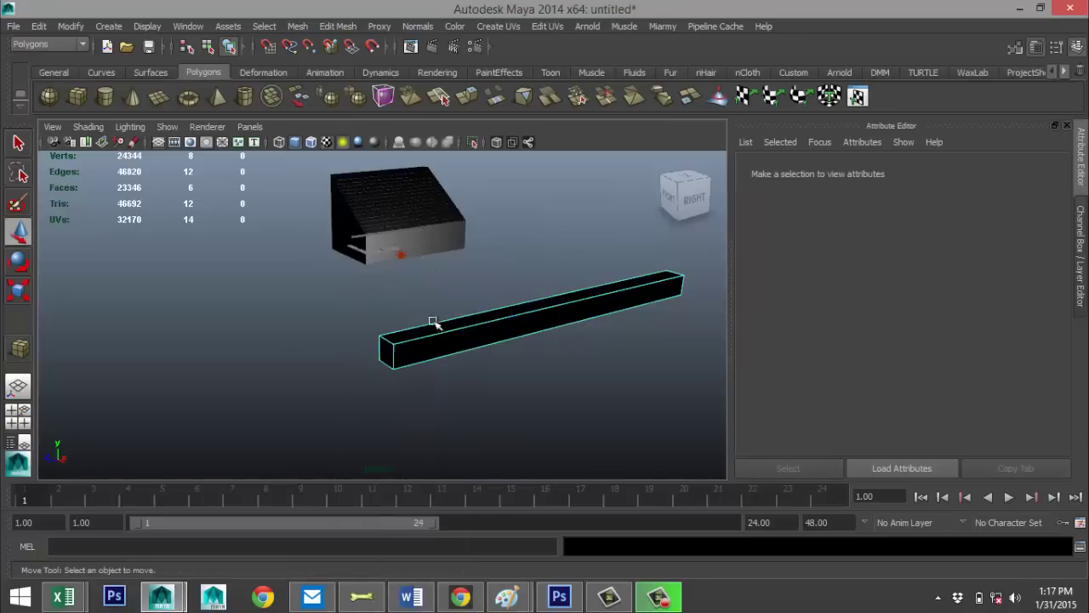
{"action": "left_click", "coordinate": [437, 339]}
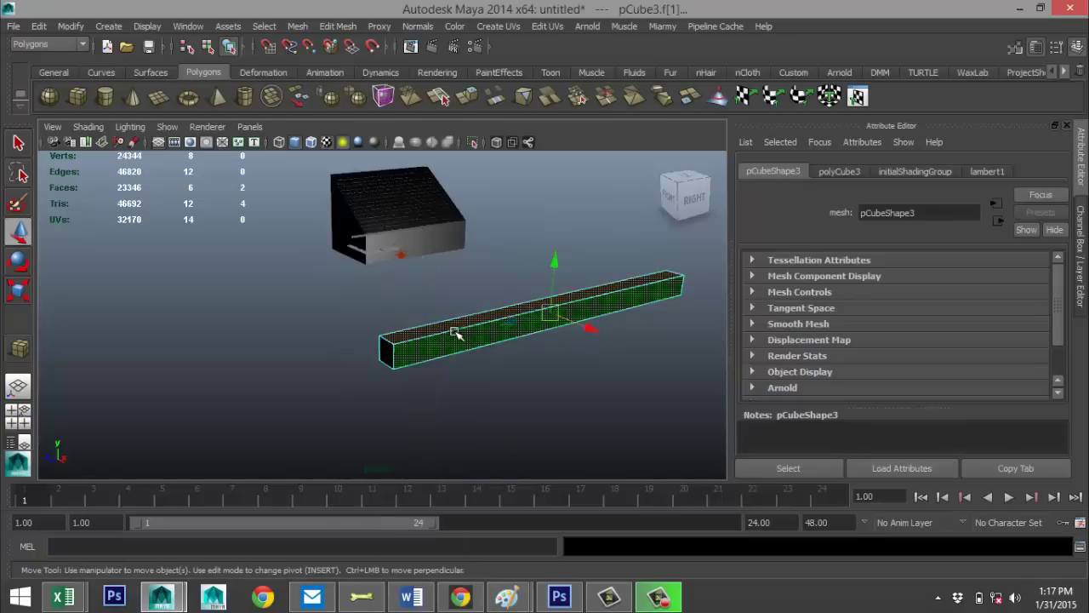
{"action": "key", "text": "Delete"}
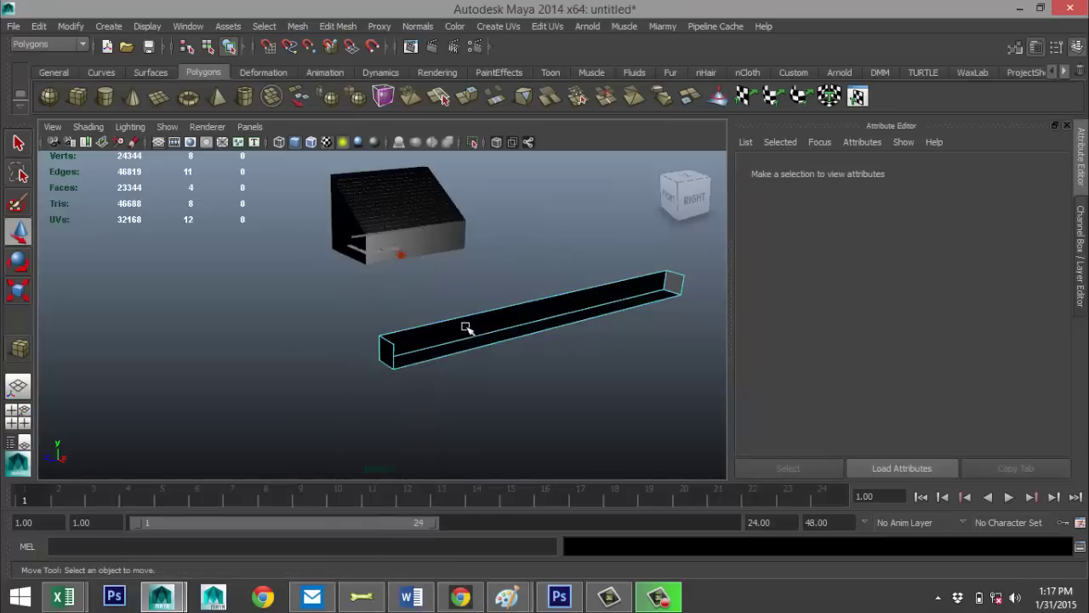
{"action": "left_click", "coordinate": [405, 356]}
{"action": "left_click", "coordinate": [671, 282], "text": "shift"}
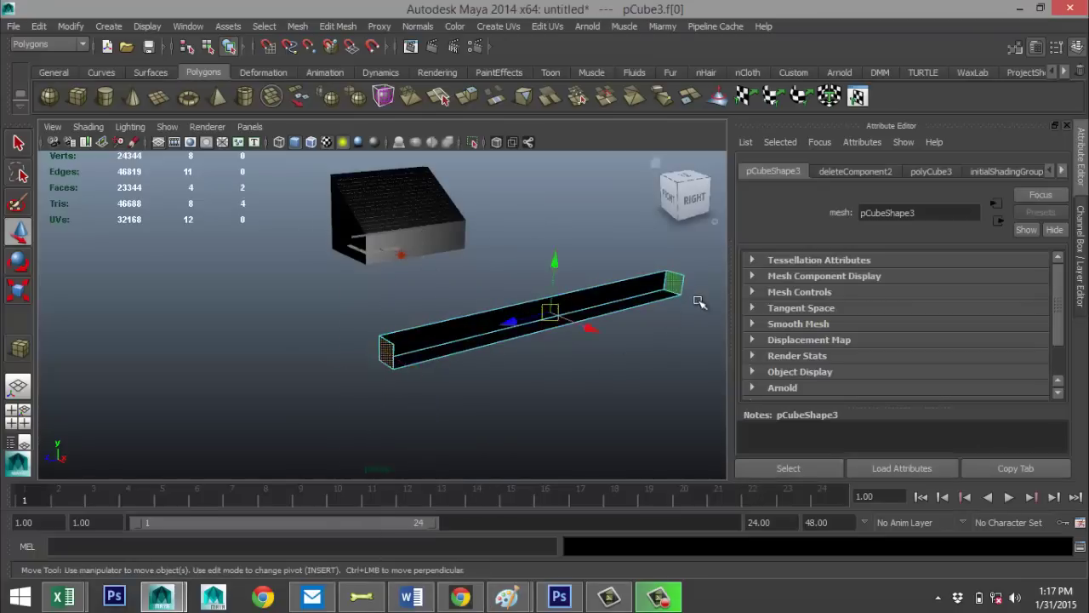
{"action": "key", "text": "Delete"}
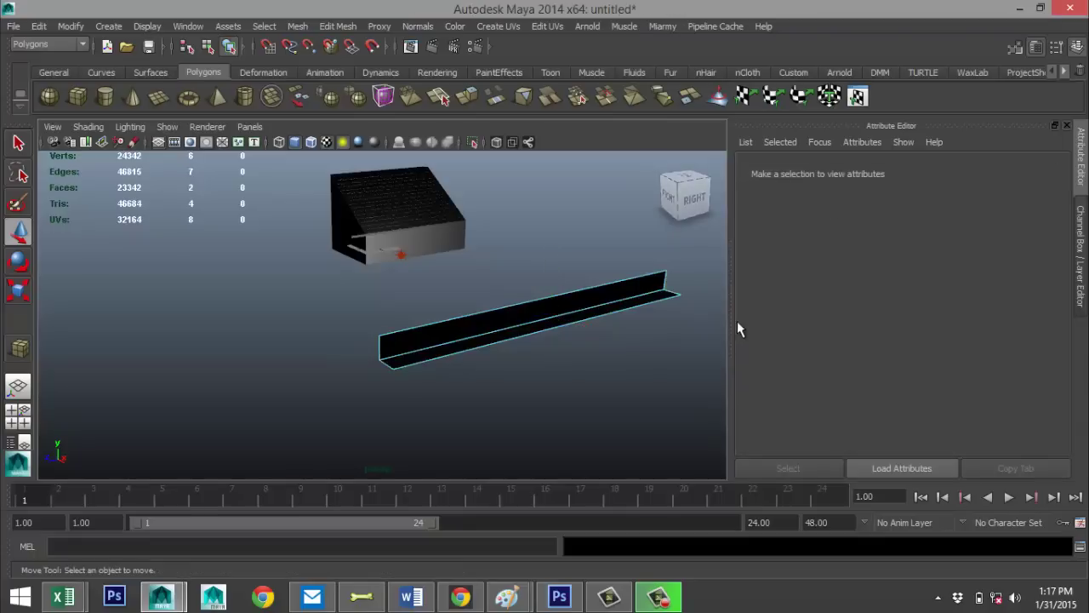
Display the scene with default shading and extrude the whole L-shaped strip with a thickness of 0.1
{"action": "key", "text": "6"}
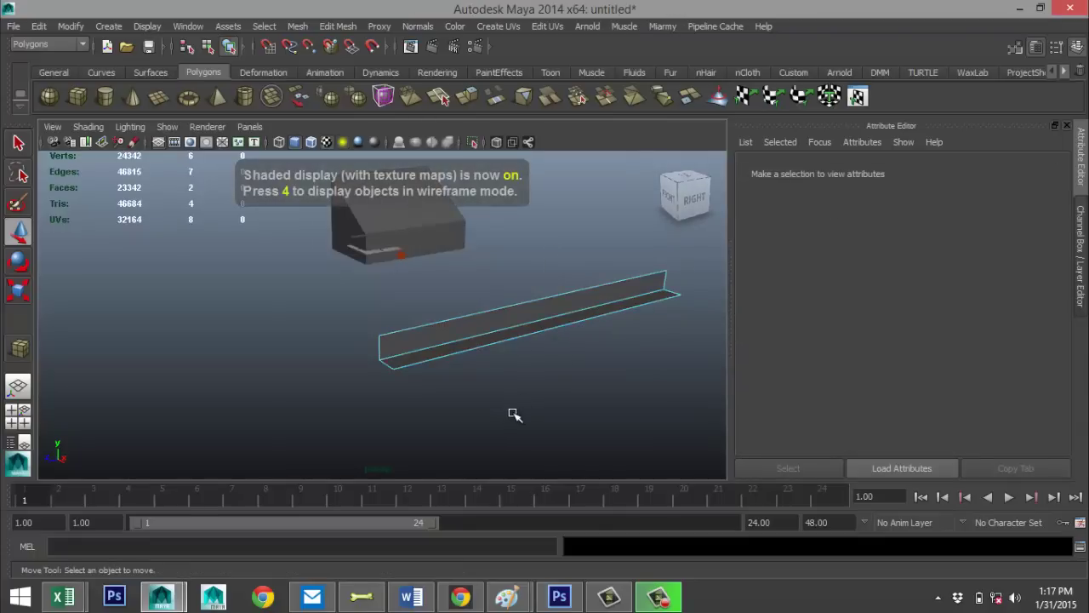
{"action": "scroll", "coordinate": [514, 403], "scroll_direction": "up", "scroll_amount": 3}
{"action": "left_click_drag", "start_coordinate": [515, 403], "coordinate": [449, 378], "text": "alt"}
{"action": "right_click_drag", "start_coordinate": [441, 329], "coordinate": [516, 214]}
{"action": "key", "text": "5"}
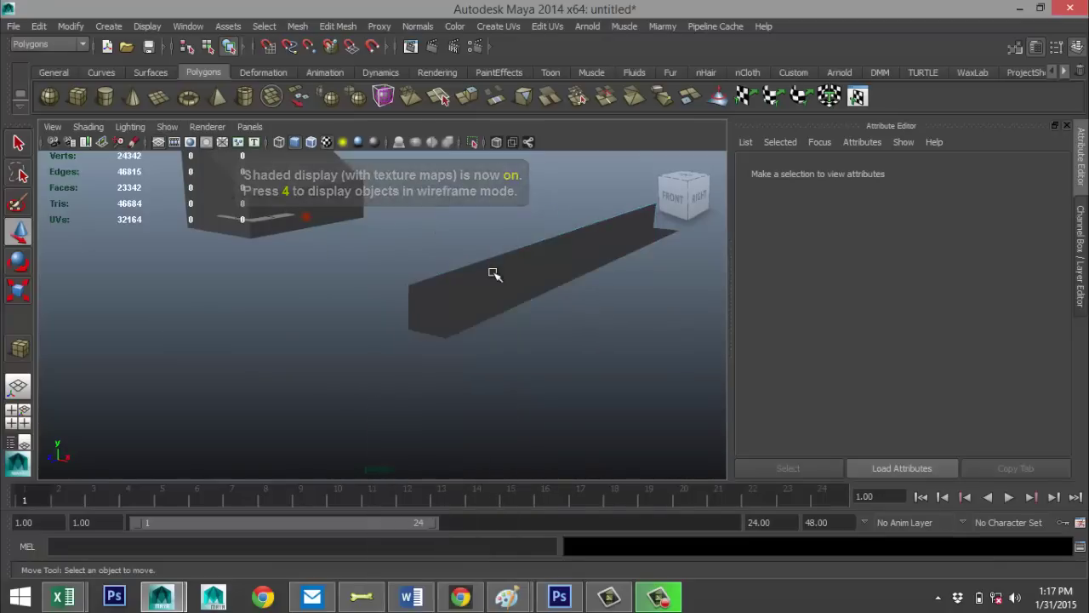
{"action": "left_click", "coordinate": [337, 27]}
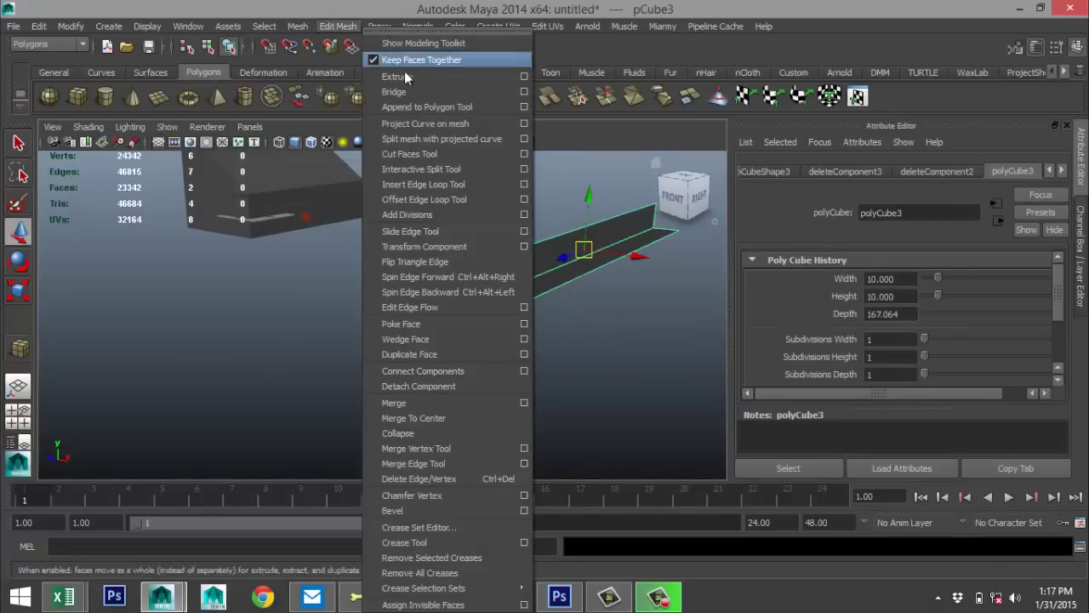
{"action": "left_click", "coordinate": [421, 76]}
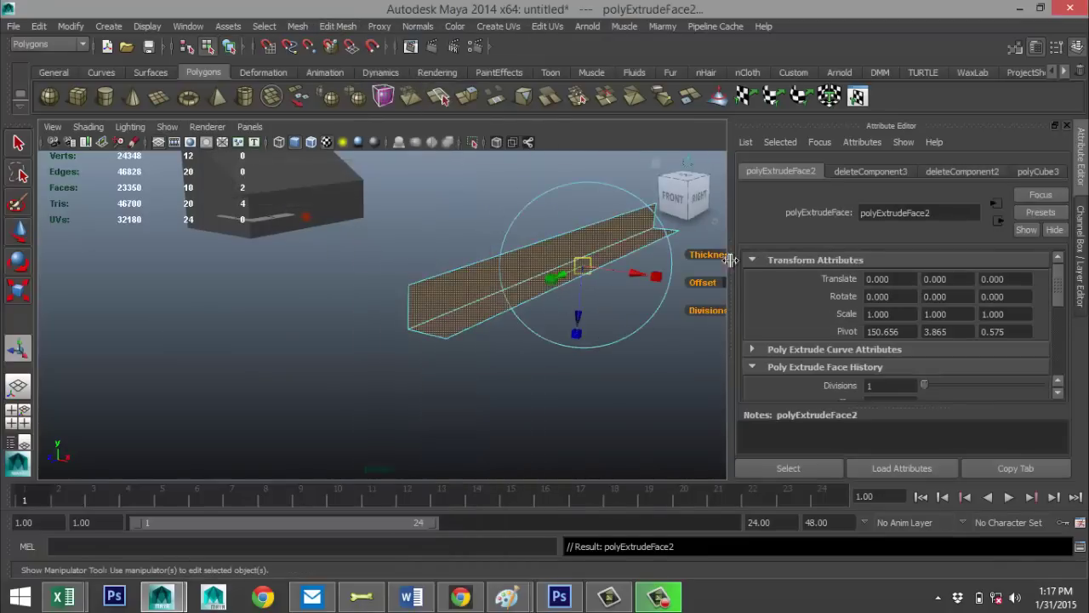
{"action": "key", "text": "f"}
{"action": "left_click", "coordinate": [549, 262]}
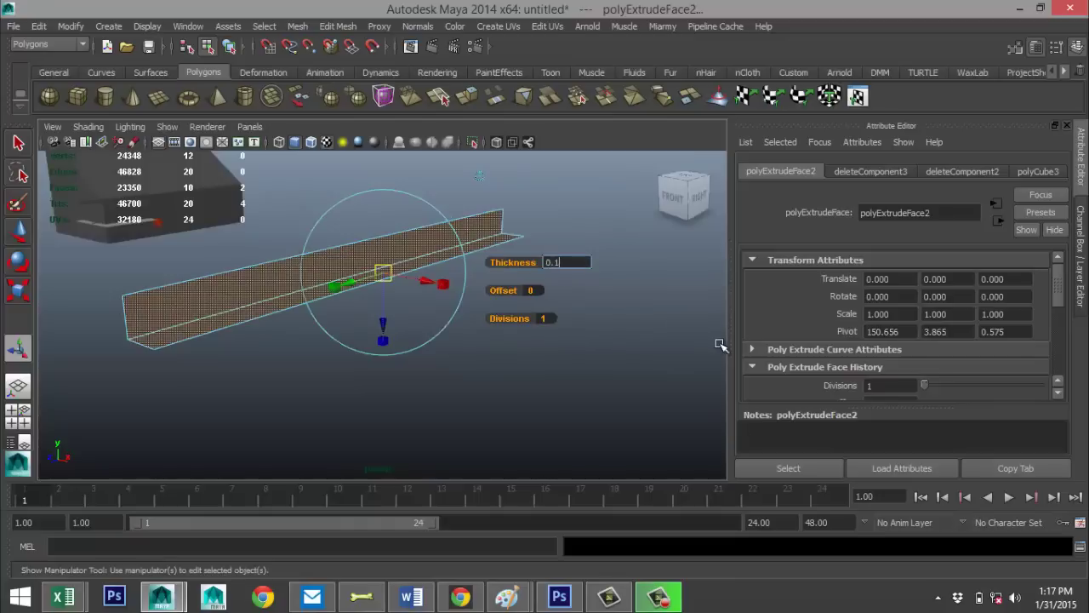
{"action": "key", "text": "Return"}
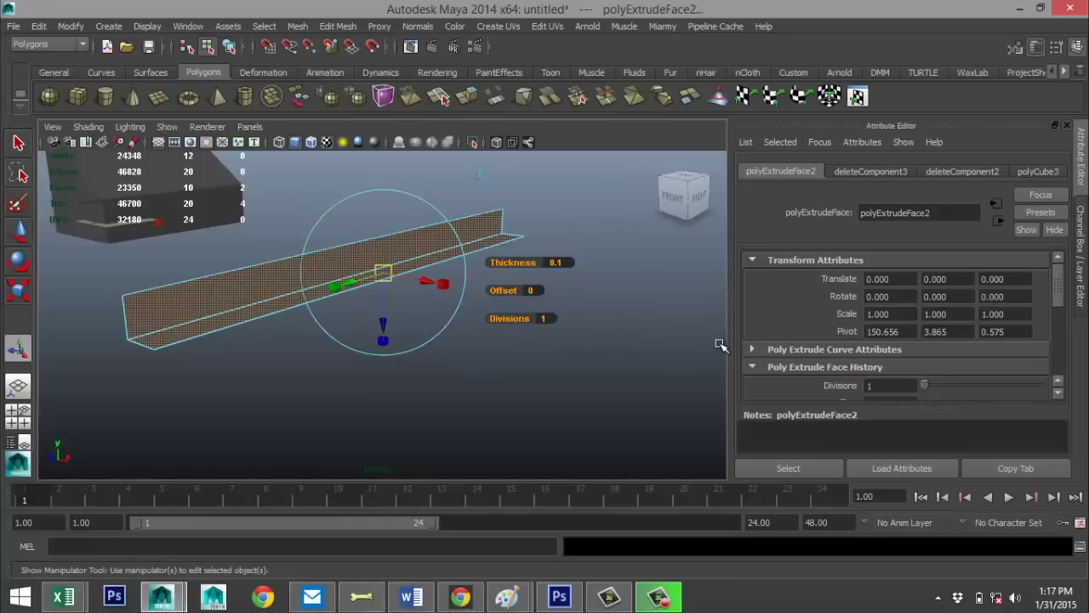
Extrude the whole L-shaped strip a second time with a thickness of 0.1, and check its edges up close
{"action": "left_click", "coordinate": [618, 336]}
{"action": "left_click", "coordinate": [326, 264]}
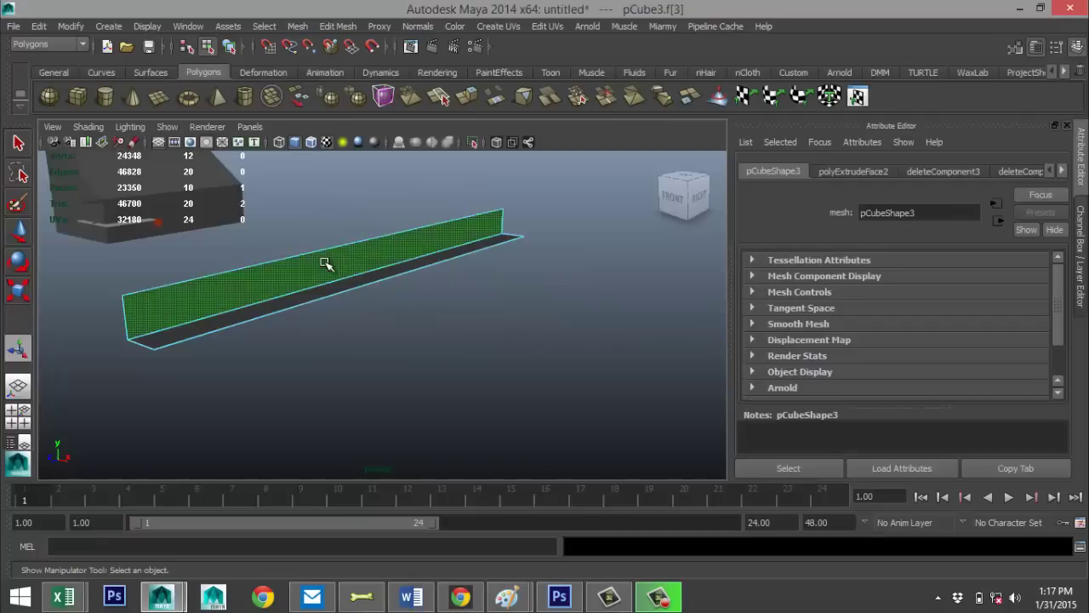
{"action": "right_click_drag", "start_coordinate": [324, 271], "coordinate": [393, 212]}
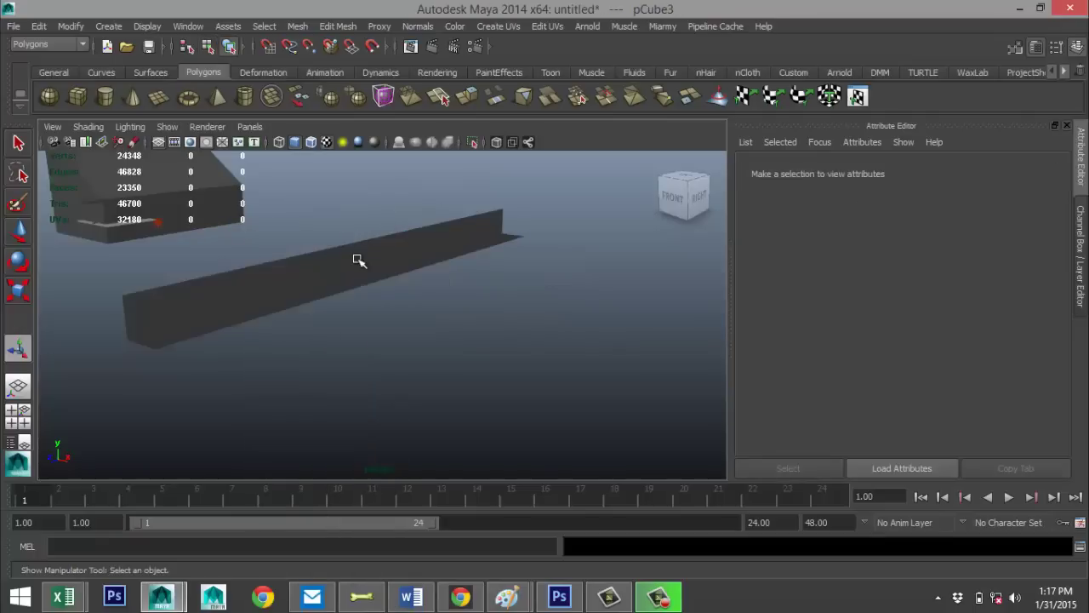
{"action": "left_click", "coordinate": [338, 25]}
{"action": "left_click", "coordinate": [407, 77]}
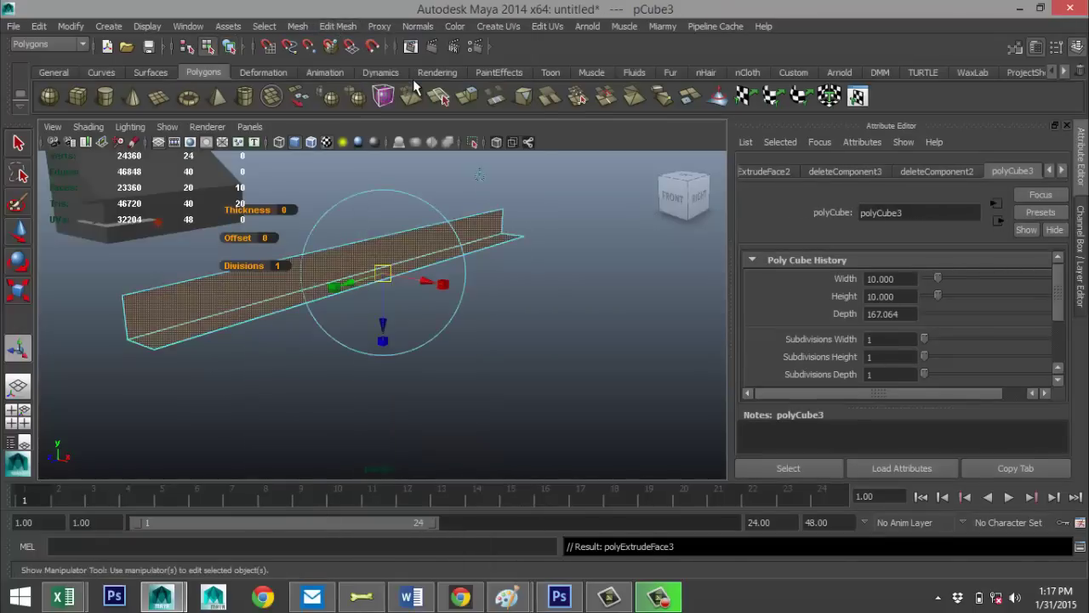
{"action": "left_click", "coordinate": [553, 263]}
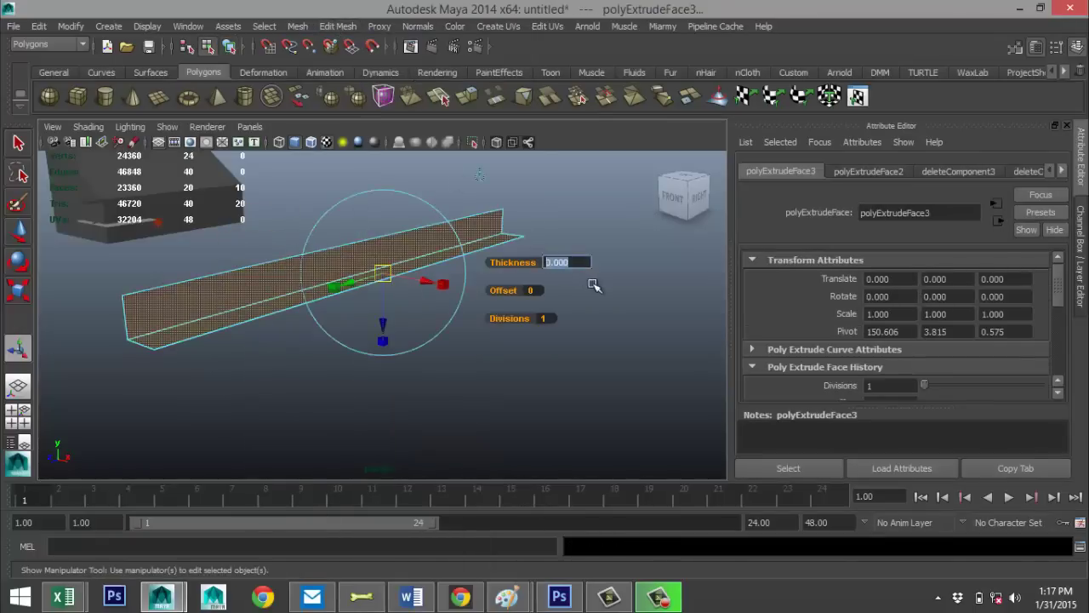
{"action": "key", "text": "Return"}
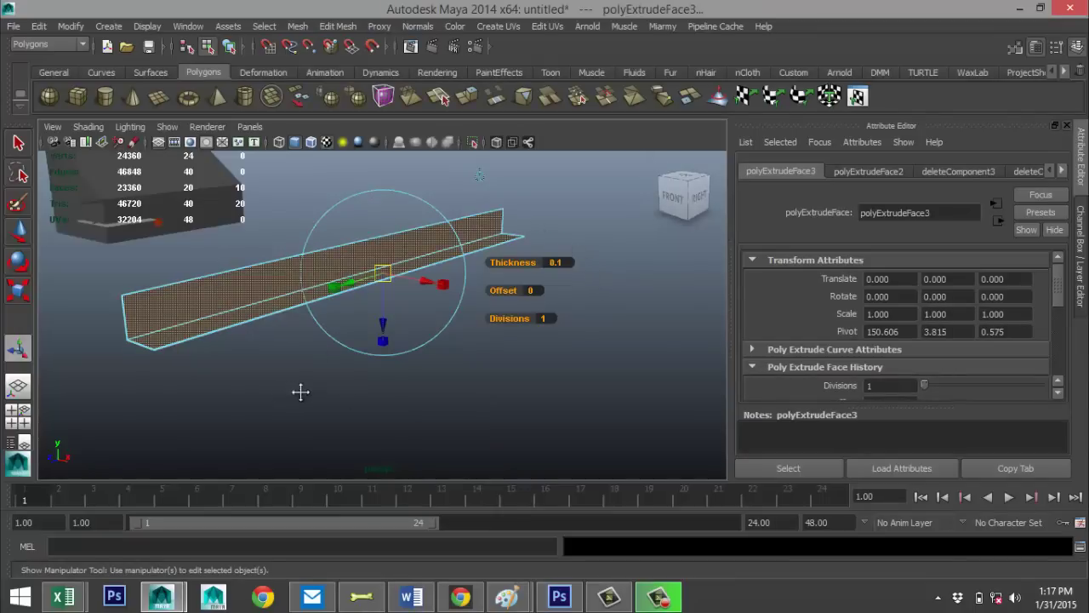
{"action": "middle_click_drag", "start_coordinate": [300, 391], "coordinate": [350, 401], "text": "alt"}
{"action": "left_click", "coordinate": [348, 403]}
{"action": "scroll", "coordinate": [306, 401], "scroll_direction": "up", "scroll_amount": 5}
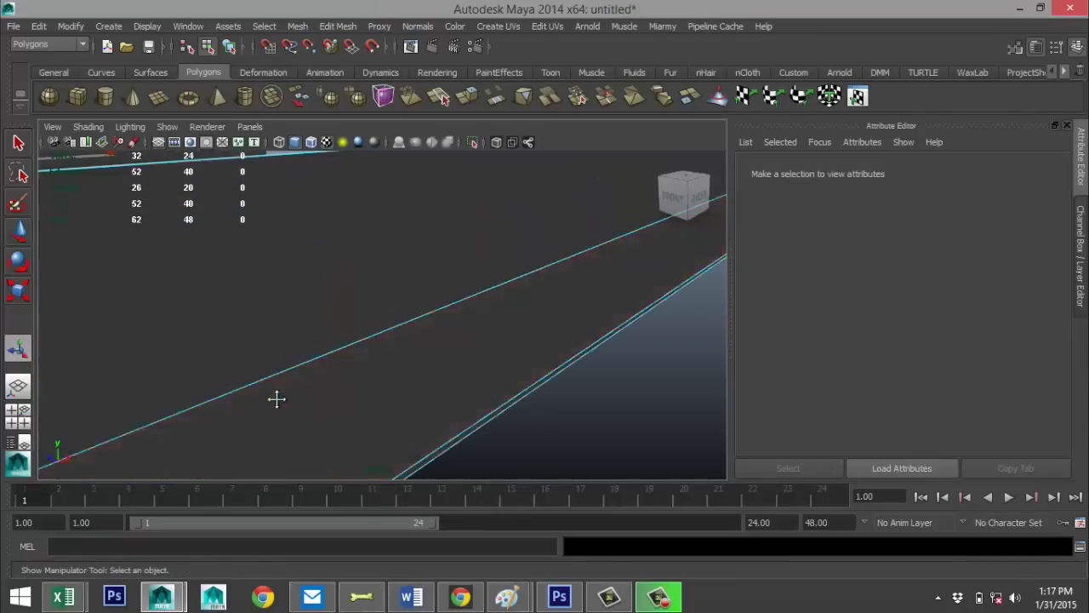
{"action": "scroll", "coordinate": [351, 371], "scroll_direction": "down", "scroll_amount": 10}
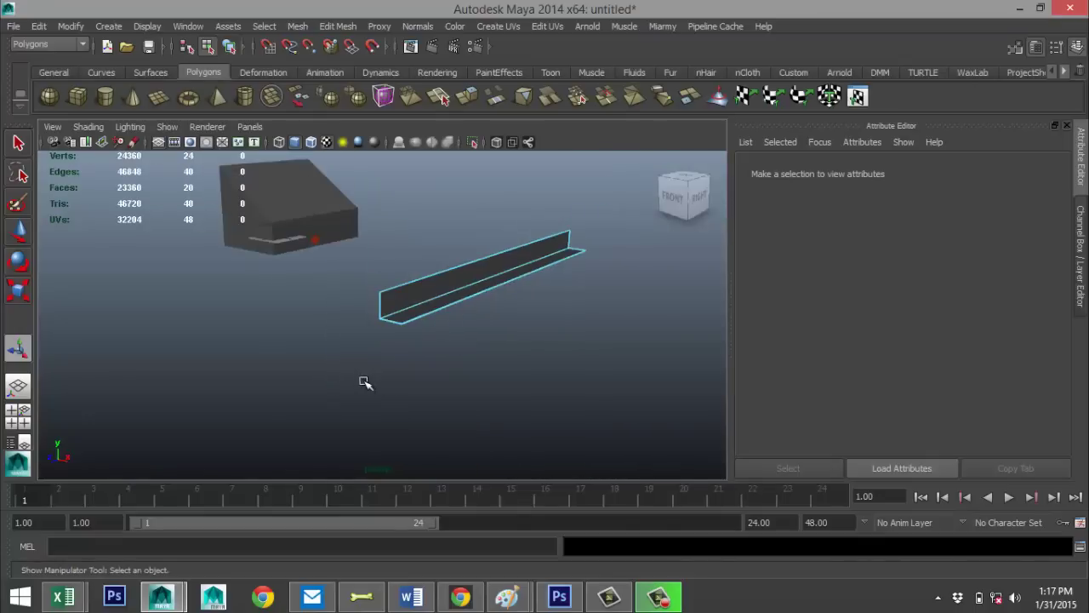
Select the L-shaped strip as an object and center its pivot
{"action": "left_click_drag", "start_coordinate": [393, 389], "coordinate": [373, 338], "text": "alt"}
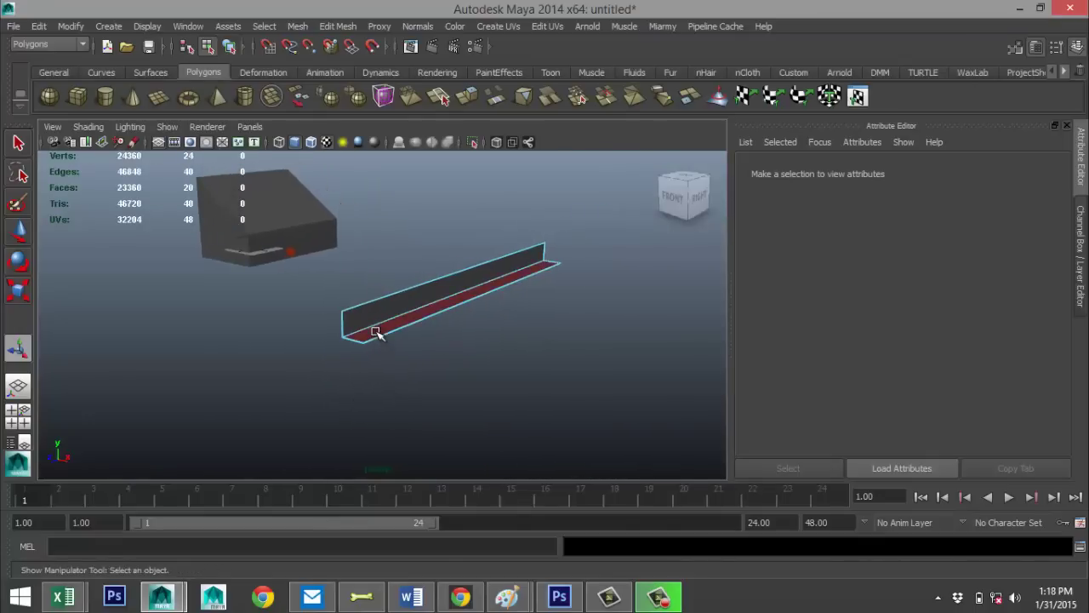
{"action": "right_click_drag", "start_coordinate": [376, 332], "coordinate": [433, 223]}
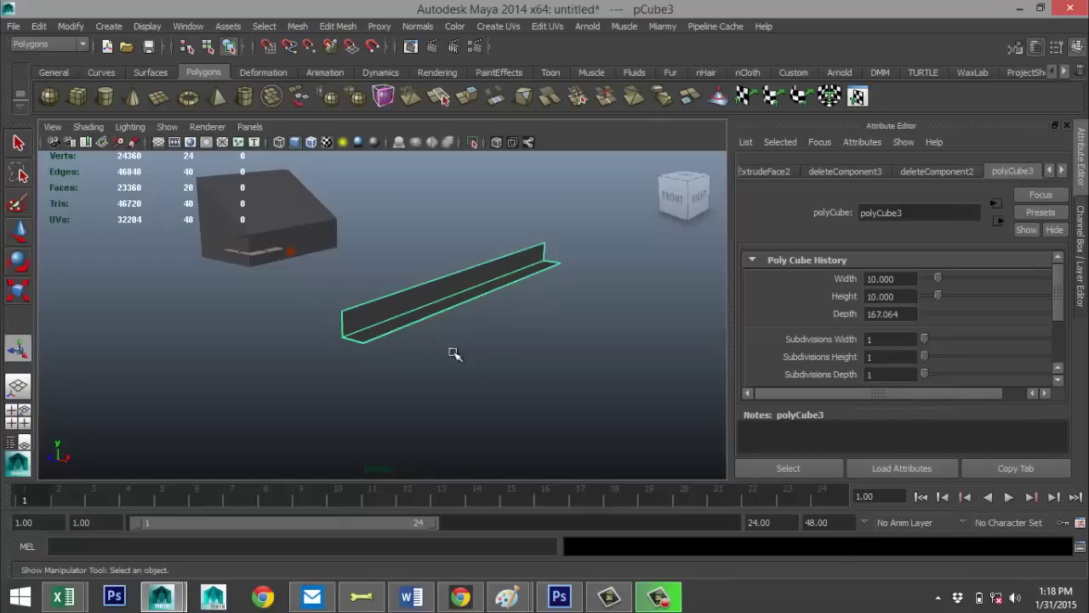
{"action": "left_click", "coordinate": [68, 29]}
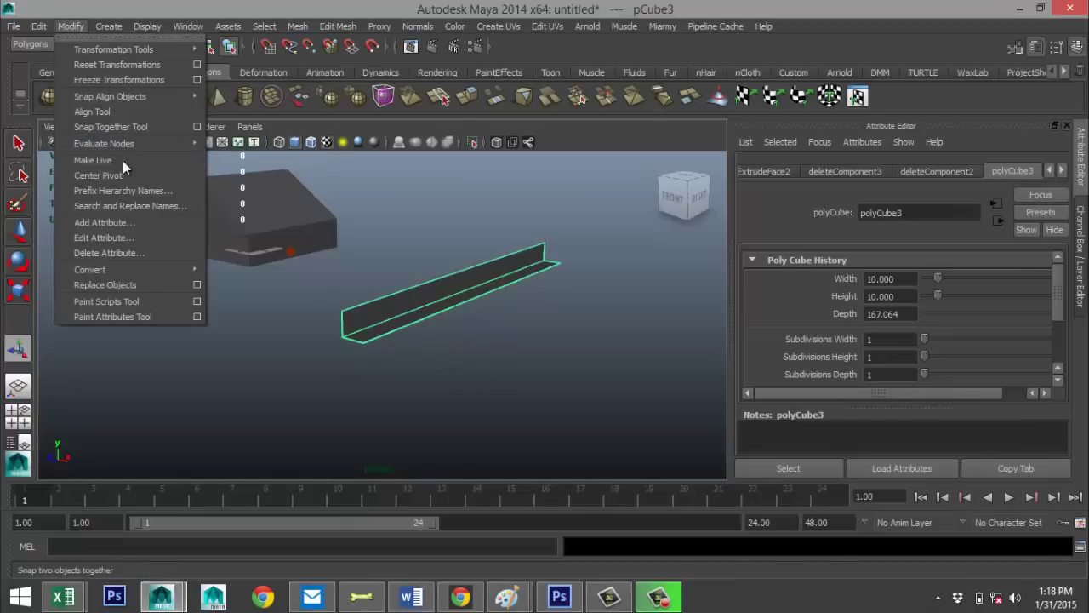
{"action": "left_click", "coordinate": [126, 176]}
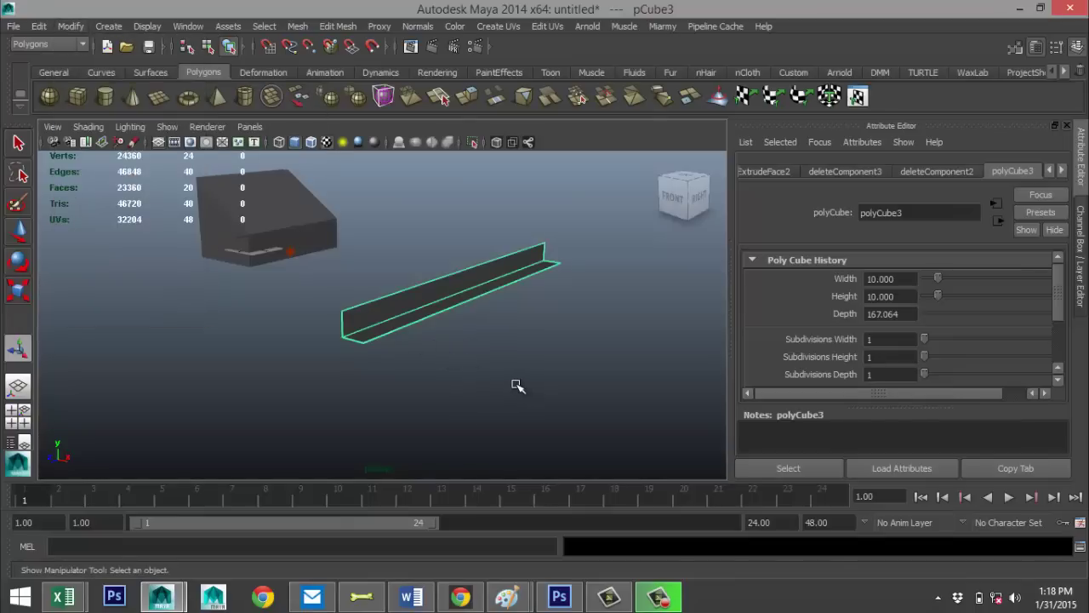
Move the strip back to the house at about X -27.847 and raise it to roof height
{"action": "key", "text": "w"}
{"action": "left_click_drag", "start_coordinate": [527, 298], "coordinate": [223, 242]}
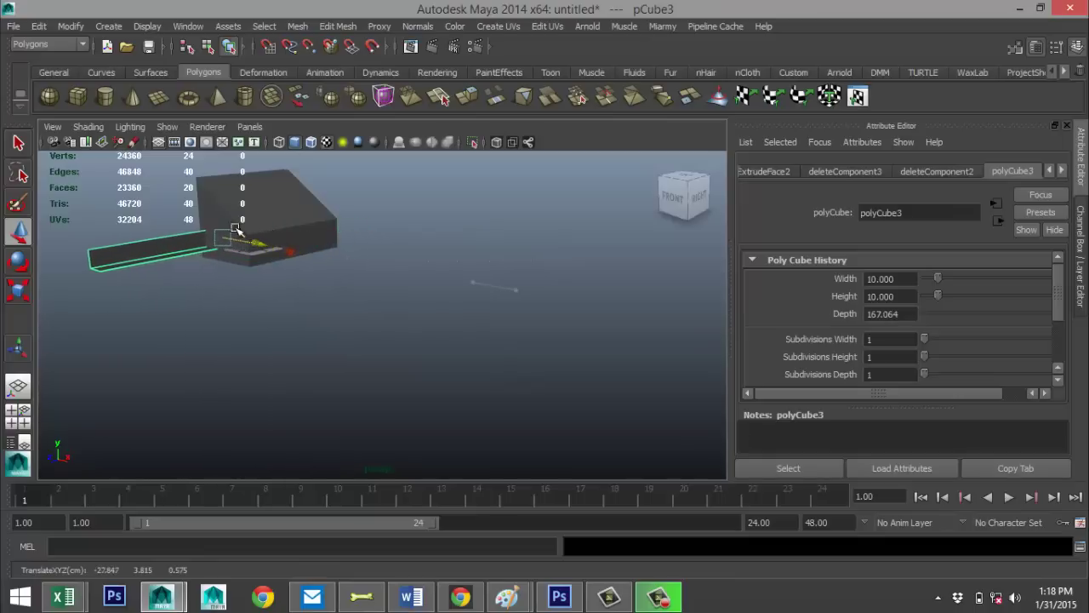
{"action": "left_click_drag", "start_coordinate": [218, 163], "coordinate": [219, 121]}
In the front view, rotate the strip about -133.662° in Z and move it to about X -37.840, Y 33.725 at the ridge
{"action": "left_click", "coordinate": [20, 417]}
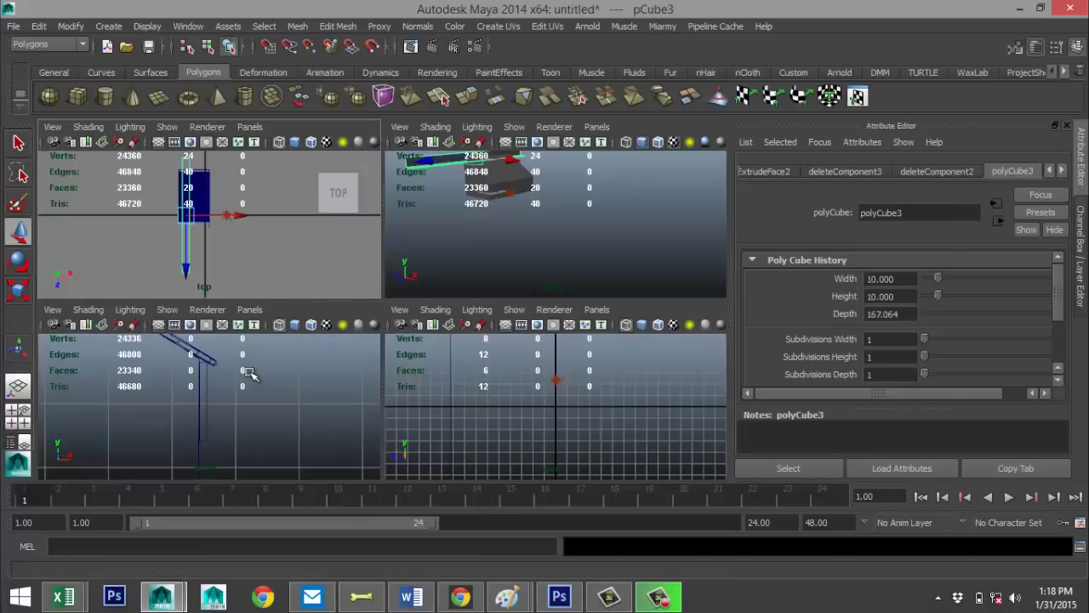
{"action": "key", "text": "space"}
{"action": "key", "text": "f"}
{"action": "scroll", "coordinate": [252, 366], "scroll_direction": "down", "scroll_amount": 4}
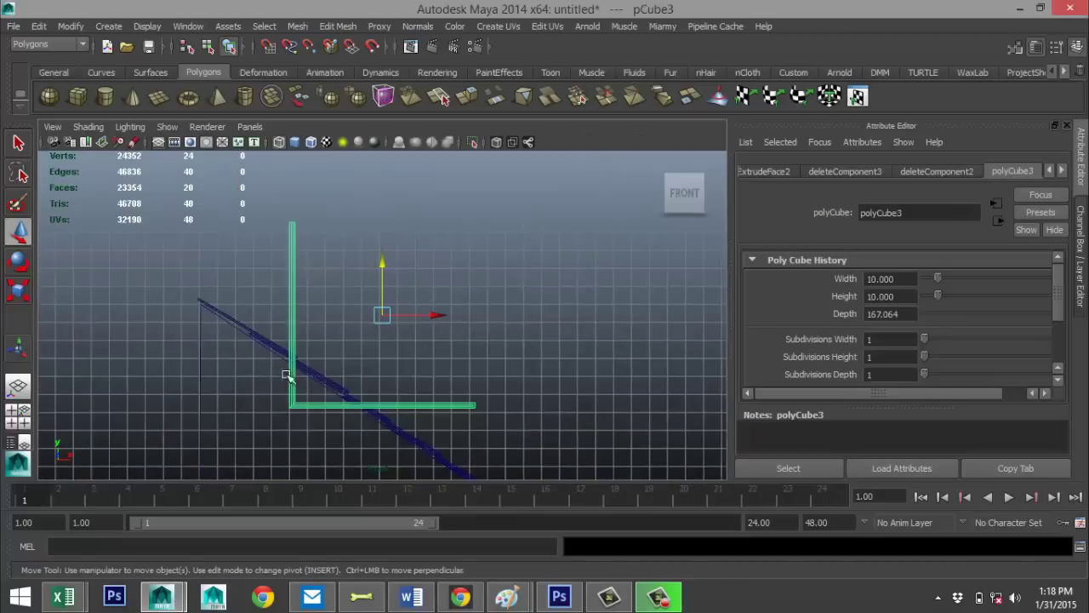
{"action": "key", "text": "e"}
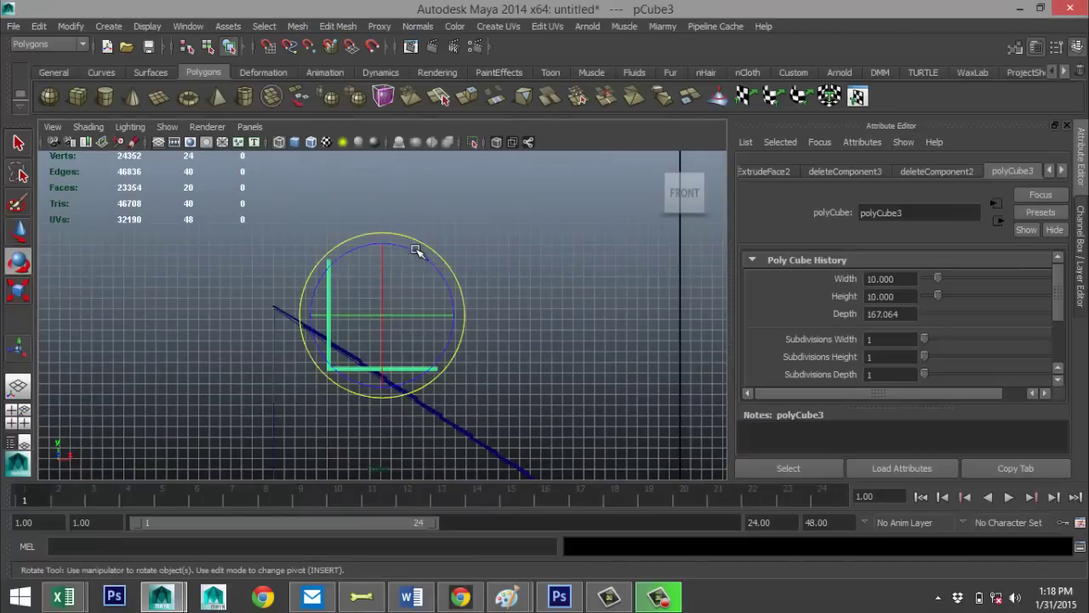
{"action": "left_click_drag", "start_coordinate": [416, 250], "coordinate": [409, 416]}
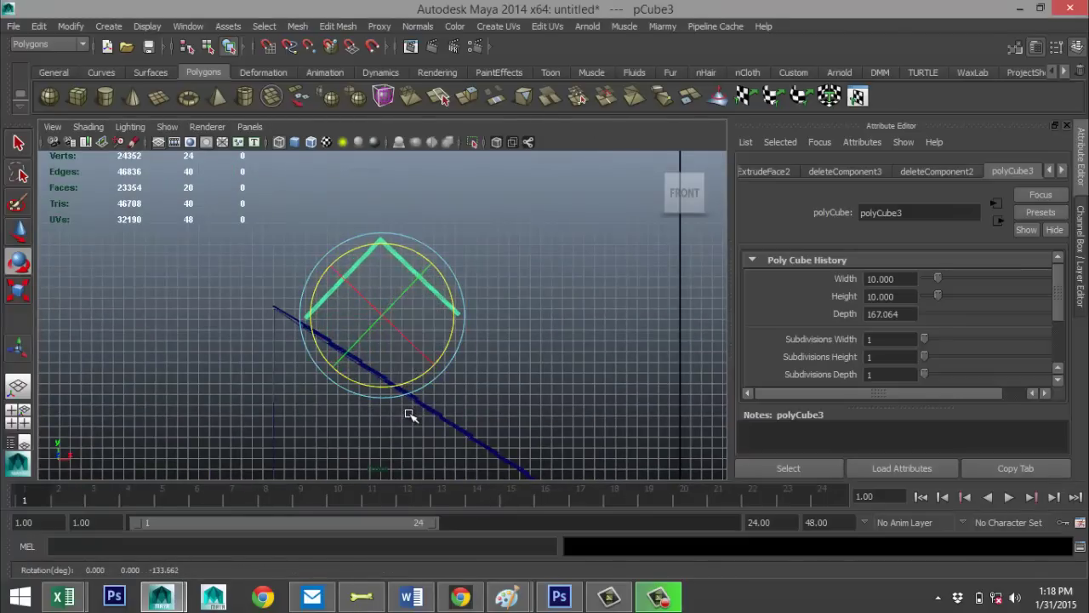
{"action": "key", "text": "w"}
{"action": "left_click_drag", "start_coordinate": [383, 316], "coordinate": [278, 379]}
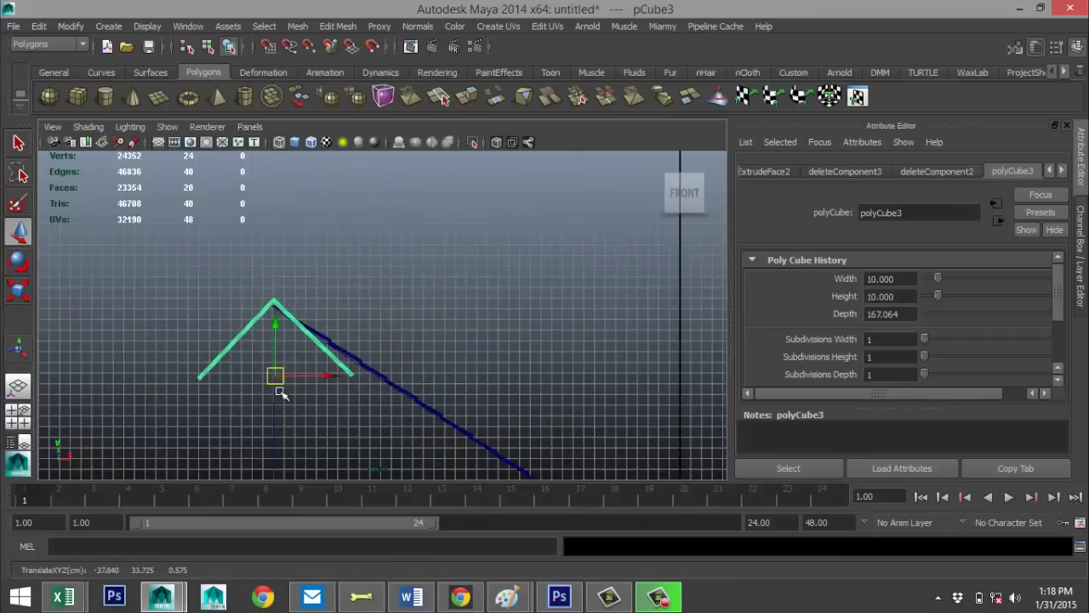
Scale the strip uniformly to about 0.392 and raise it to about 38.055 in Y so it caps the roof ridge
{"action": "scroll", "coordinate": [310, 429], "scroll_direction": "up", "scroll_amount": 3}
{"action": "middle_click_drag", "start_coordinate": [275, 415], "coordinate": [384, 347], "text": "alt"}
{"action": "key", "text": "r"}
{"action": "left_click_drag", "start_coordinate": [324, 347], "coordinate": [117, 369]}
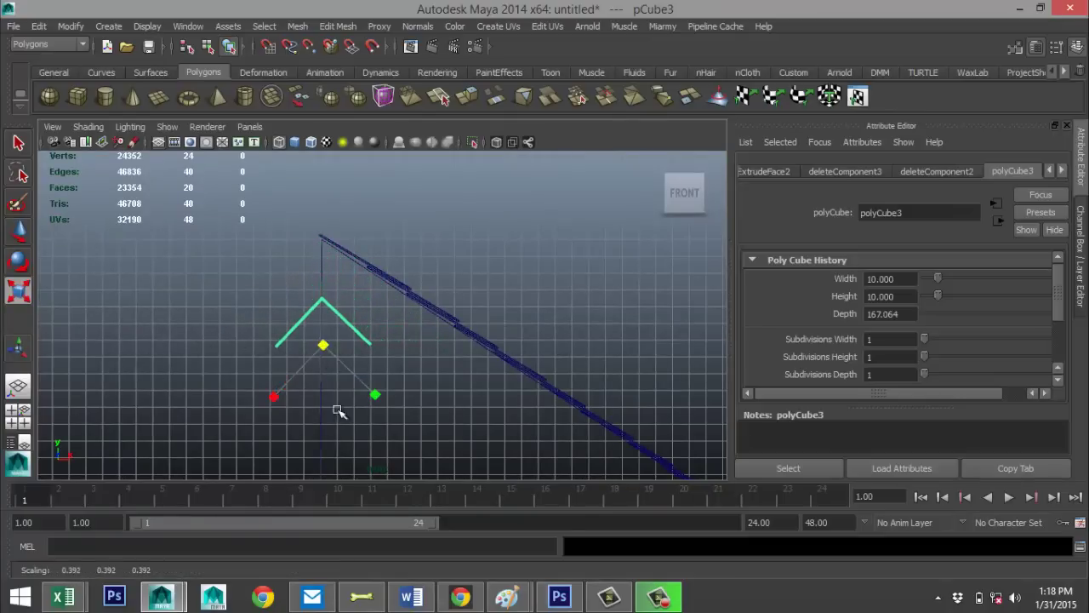
{"action": "key", "text": "w"}
{"action": "left_click_drag", "start_coordinate": [325, 294], "coordinate": [324, 223]}
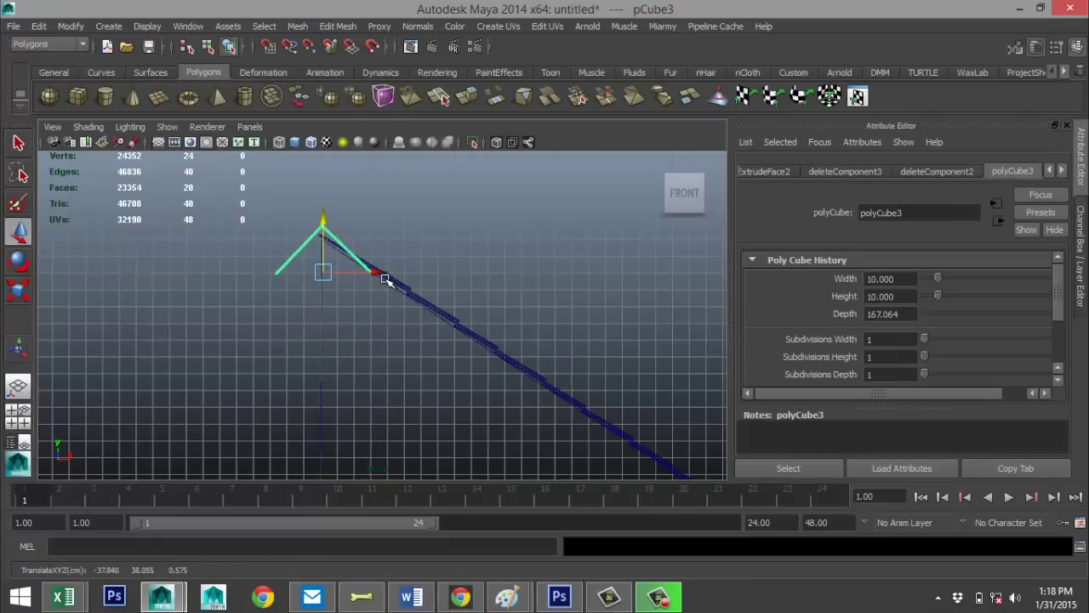
{"action": "scroll", "coordinate": [394, 357], "scroll_direction": "up", "scroll_amount": 4}
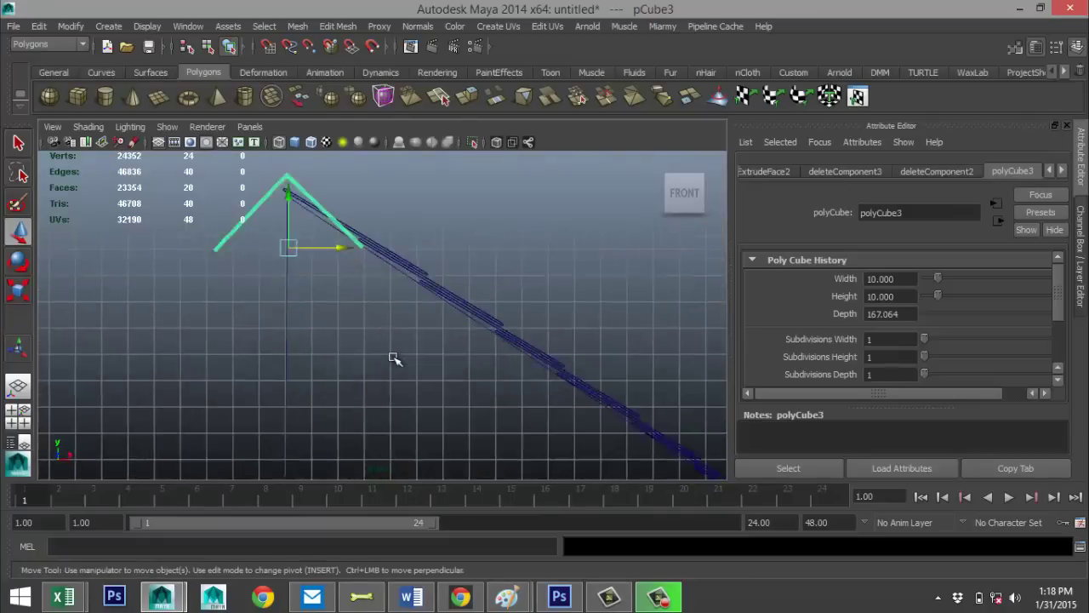
Spread the lower end vertices of the ridge cap apart, scaling them by about 1.404 so the legs follow the roof slope
{"action": "right_click_drag", "start_coordinate": [191, 243], "coordinate": [179, 221]}
{"action": "left_click_drag", "start_coordinate": [420, 275], "coordinate": [453, 306]}
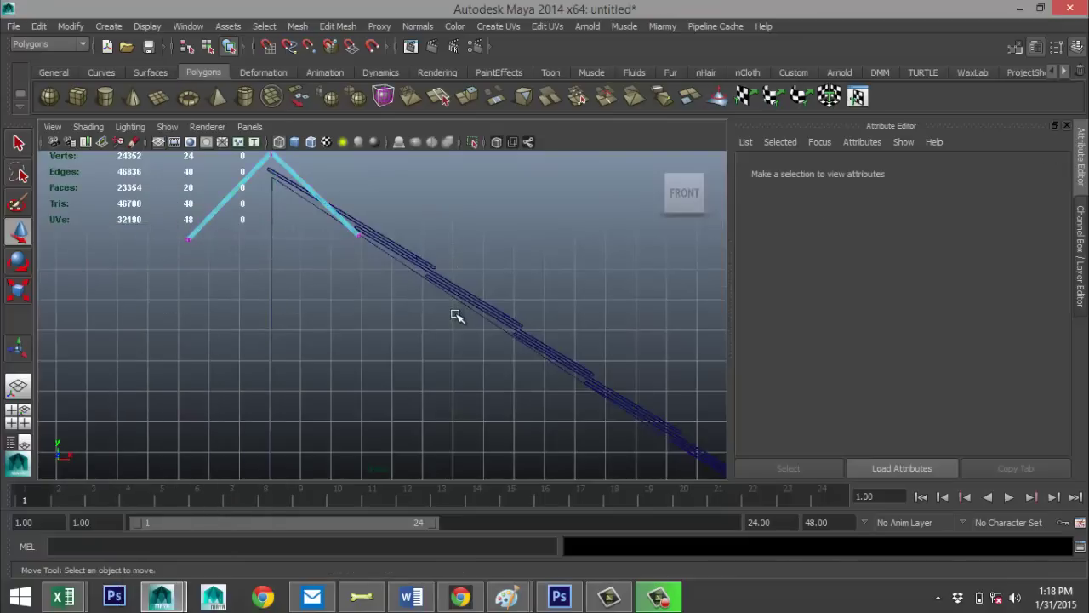
{"action": "key", "text": "r"}
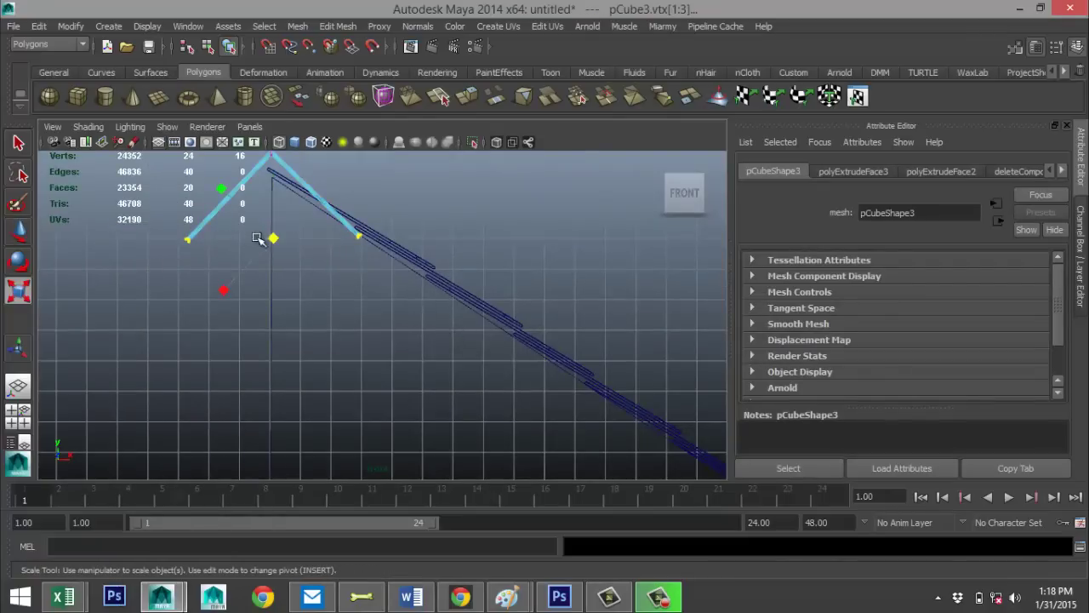
{"action": "left_click_drag", "start_coordinate": [274, 238], "coordinate": [683, 225]}
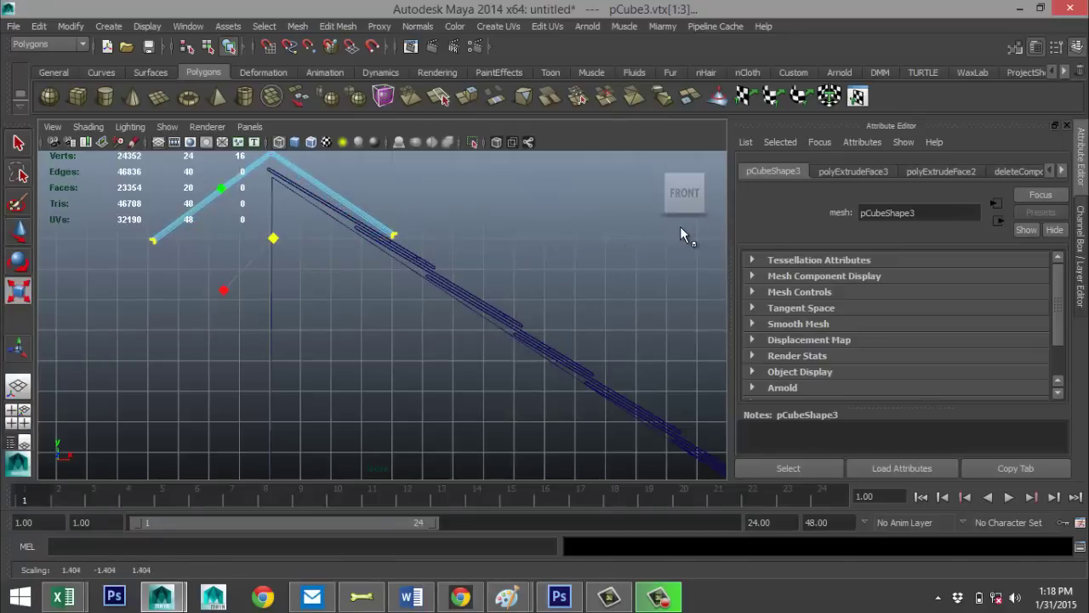
Lower the ridge cap's apex vertices to about Y 40.489, close to the roof ridge
{"action": "middle_click_drag", "start_coordinate": [154, 314], "coordinate": [199, 409], "text": "alt"}
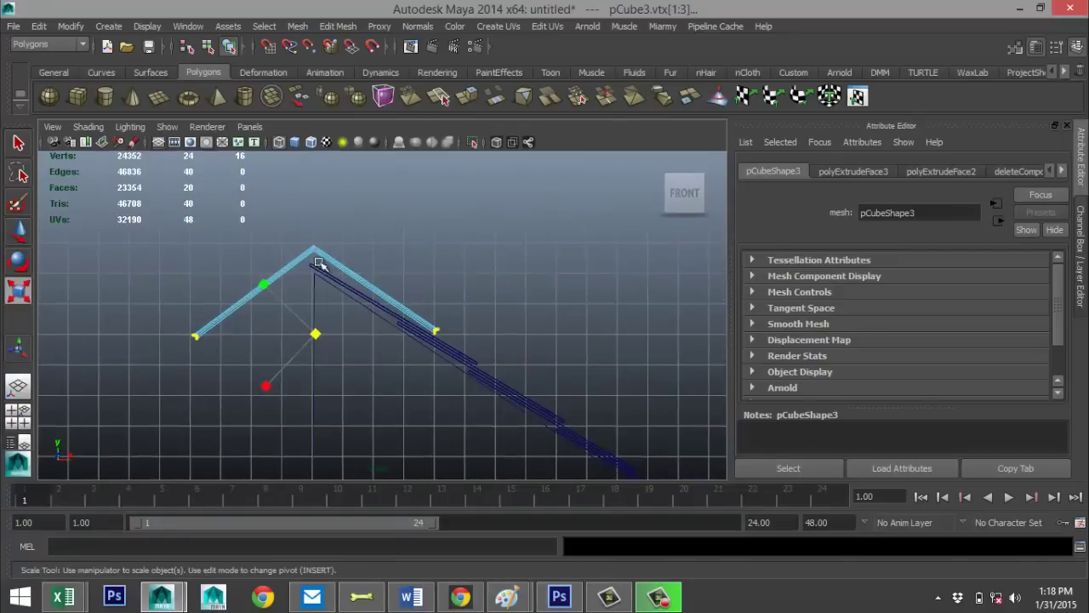
{"action": "left_click", "coordinate": [324, 244]}
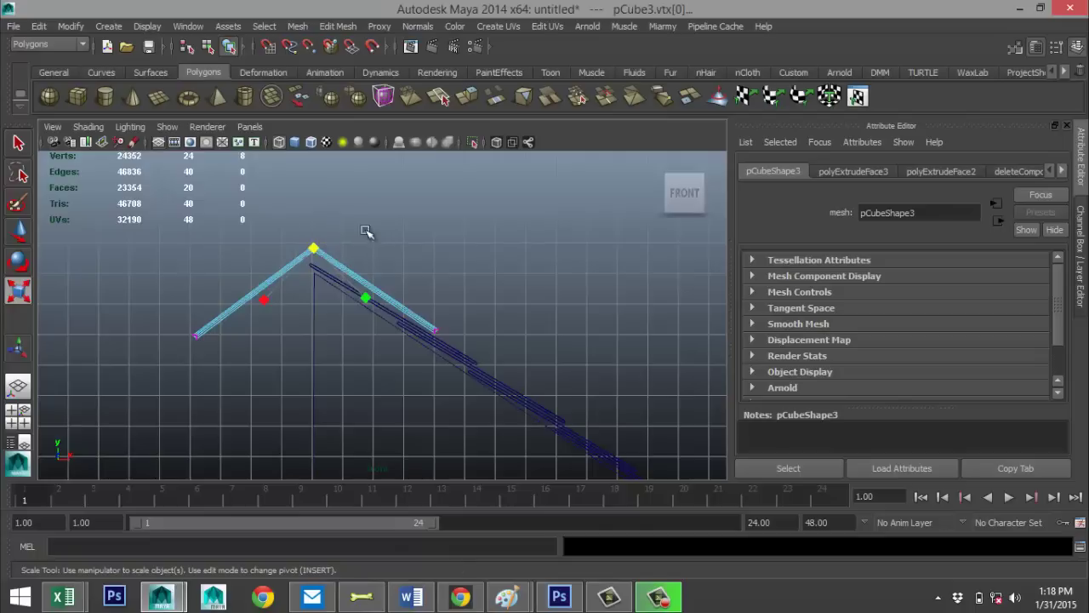
{"action": "key", "text": "w"}
{"action": "left_click_drag", "start_coordinate": [315, 199], "coordinate": [313, 207]}
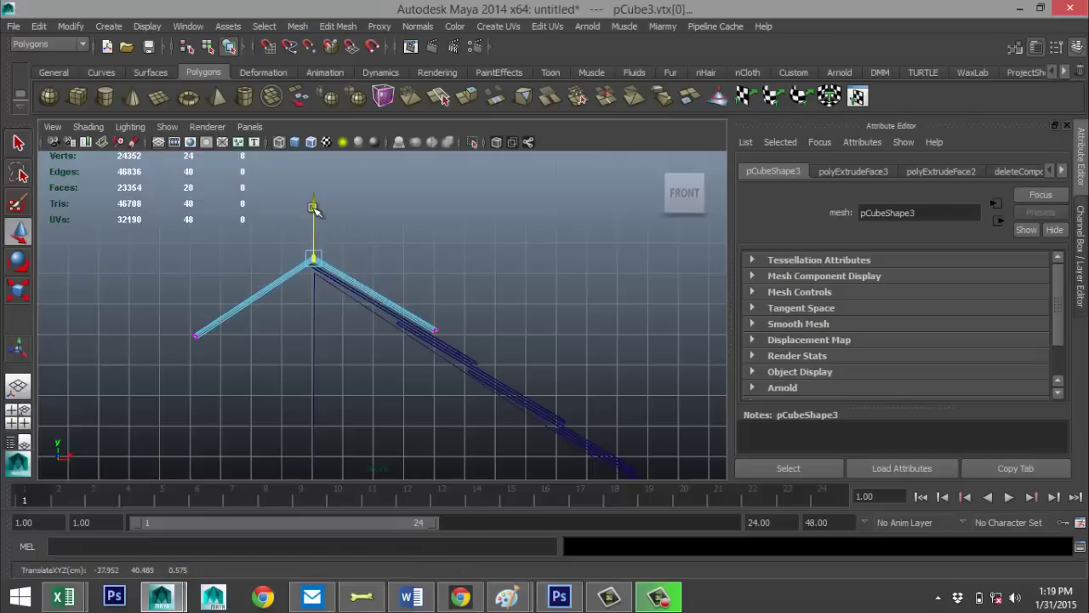
In the perspective view, select the whole ridge cap as an object and delete it
{"action": "left_click", "coordinate": [20, 414]}
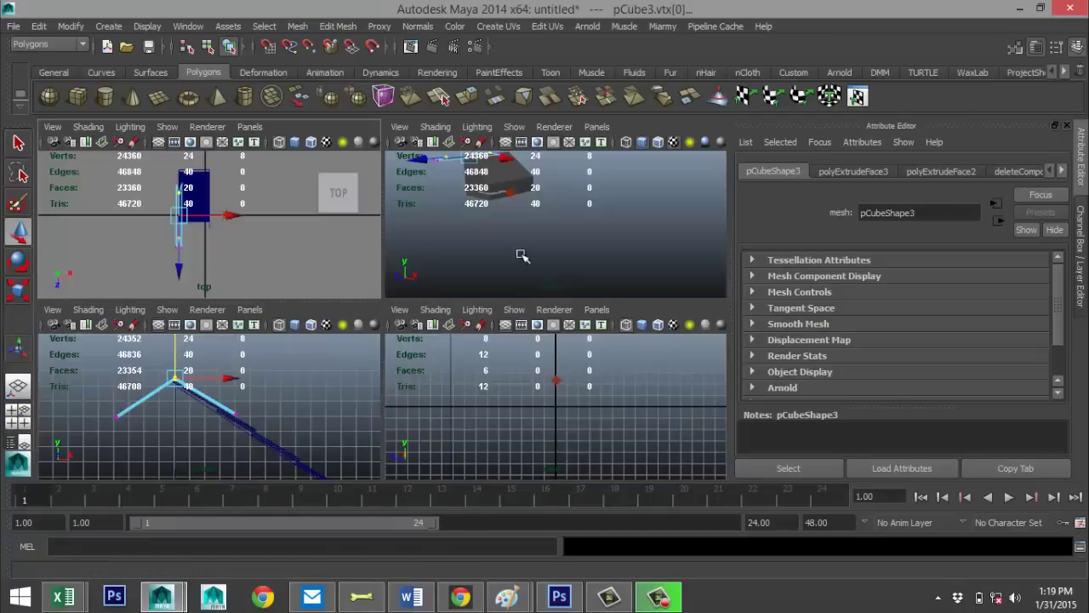
{"action": "key", "text": "space"}
{"action": "key", "text": "f"}
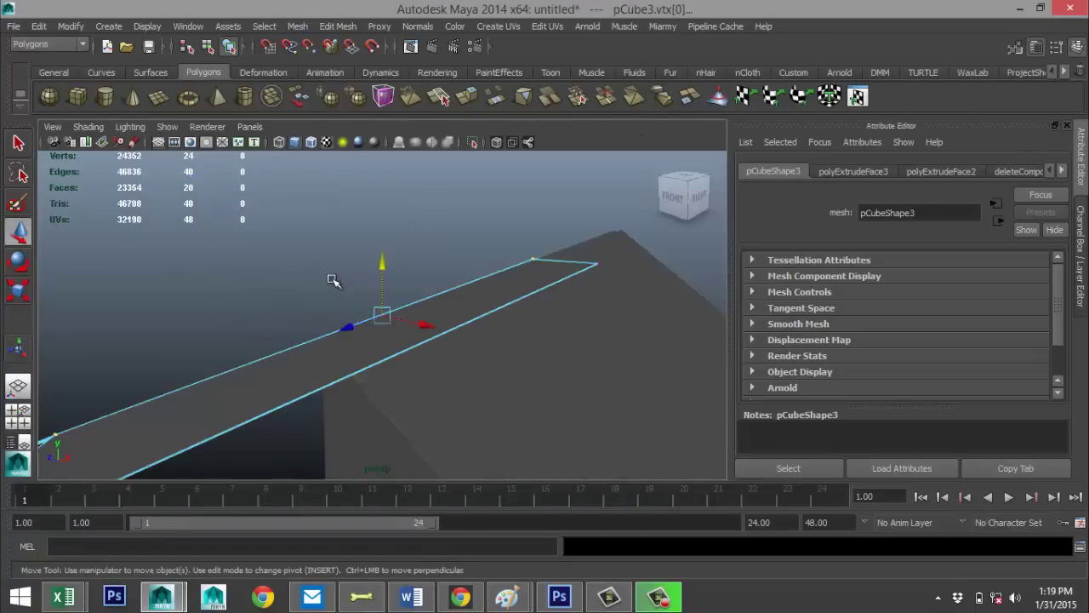
{"action": "left_click_drag", "start_coordinate": [421, 355], "coordinate": [525, 342], "text": "alt"}
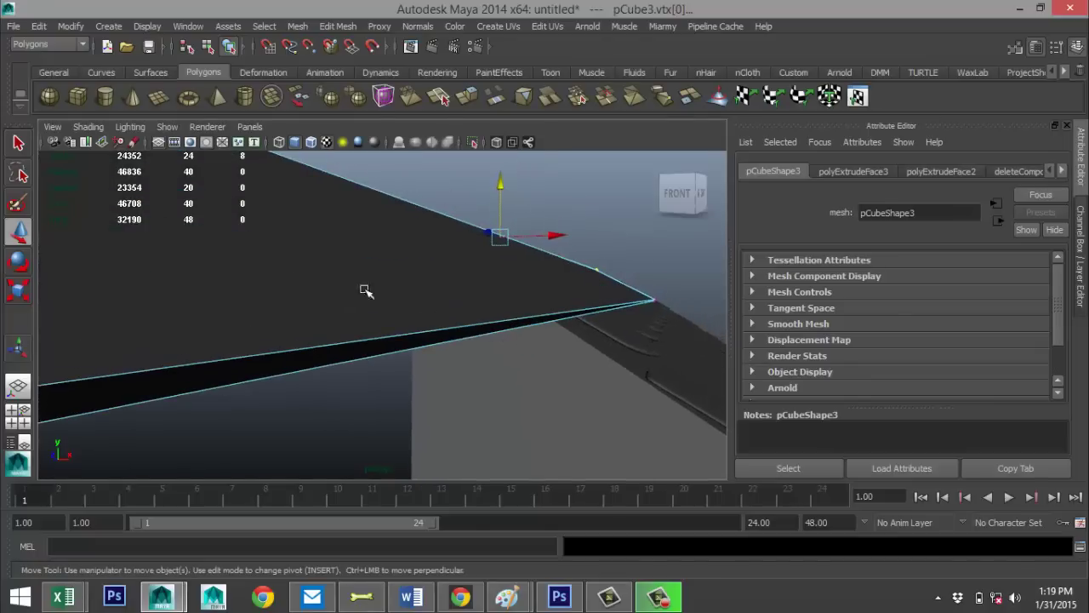
{"action": "right_click_drag", "start_coordinate": [250, 271], "coordinate": [313, 215]}
{"action": "left_click", "coordinate": [334, 266]}
{"action": "key", "text": "Delete"}
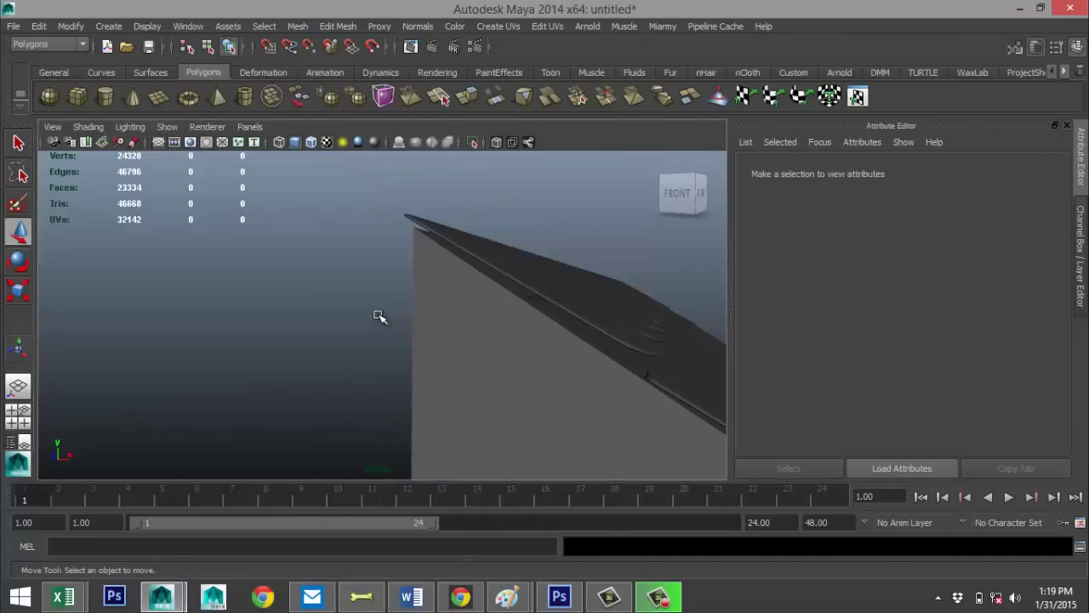
Delete all the roof shingles and trim boards, keeping only the sloped house block
{"action": "left_click_drag", "start_coordinate": [378, 316], "coordinate": [390, 355], "text": "alt"}
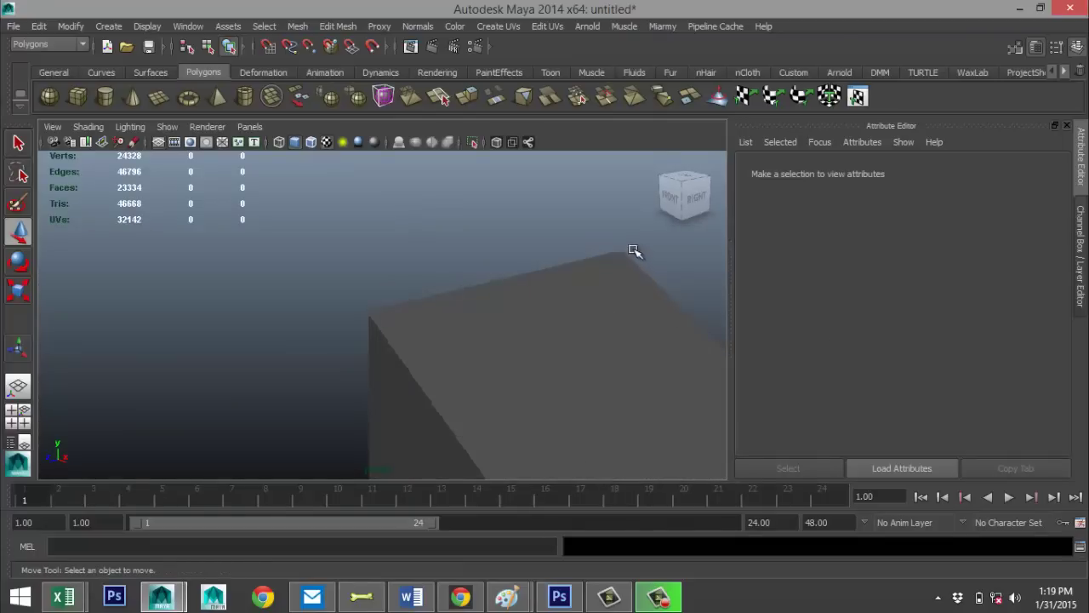
{"action": "scroll", "coordinate": [320, 322], "scroll_direction": "down", "scroll_amount": 8}
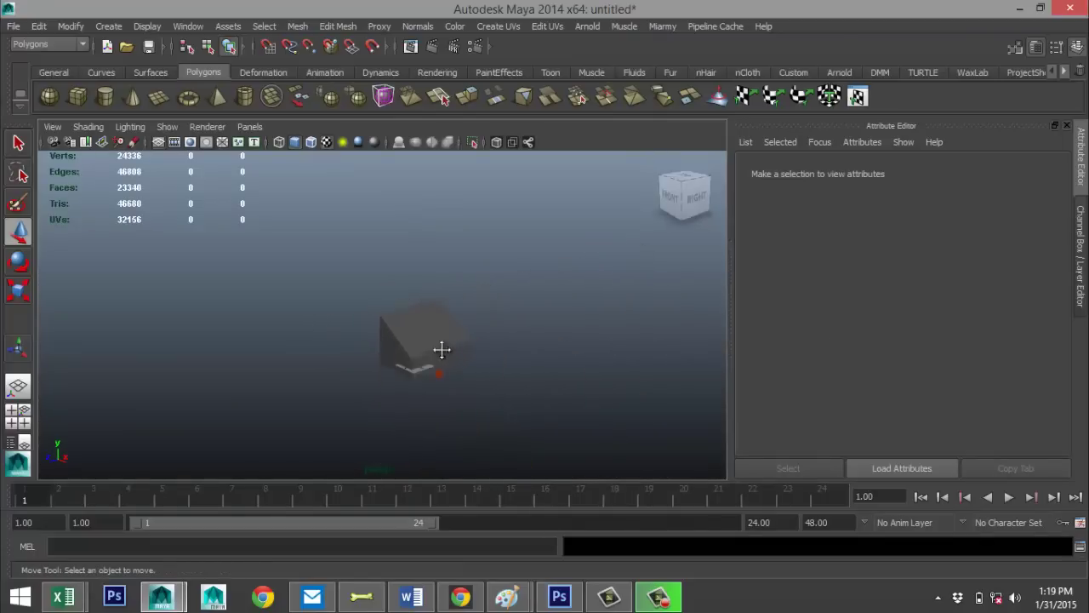
{"action": "middle_click_drag", "start_coordinate": [442, 350], "coordinate": [365, 340], "text": "alt"}
{"action": "scroll", "coordinate": [387, 349], "scroll_direction": "up", "scroll_amount": 4}
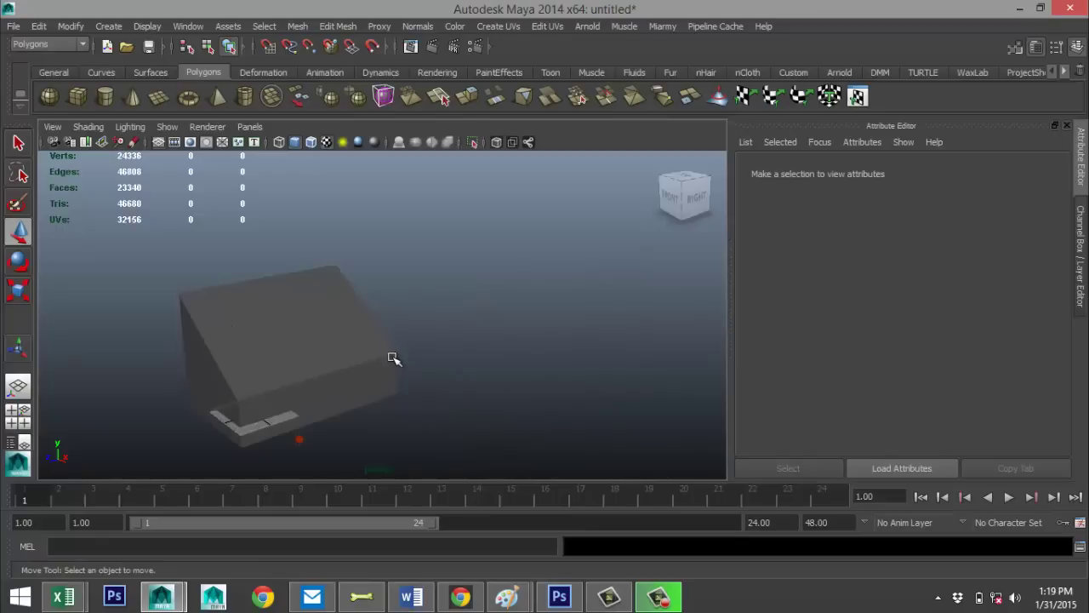
{"action": "left_click_drag", "start_coordinate": [125, 258], "coordinate": [508, 437]}
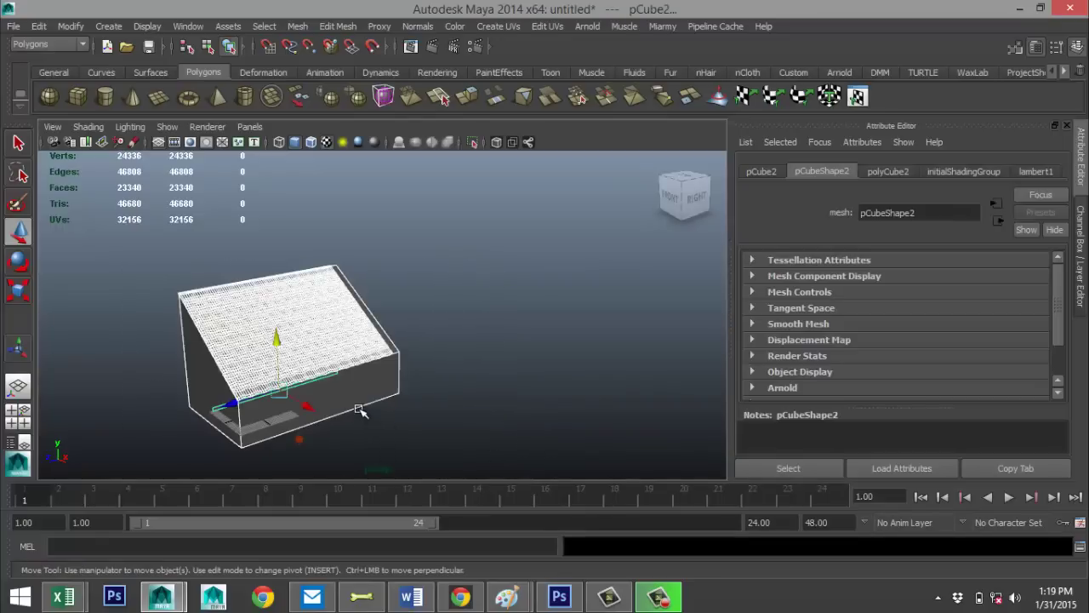
{"action": "left_click", "coordinate": [364, 412], "text": "shift"}
{"action": "key", "text": "Delete"}
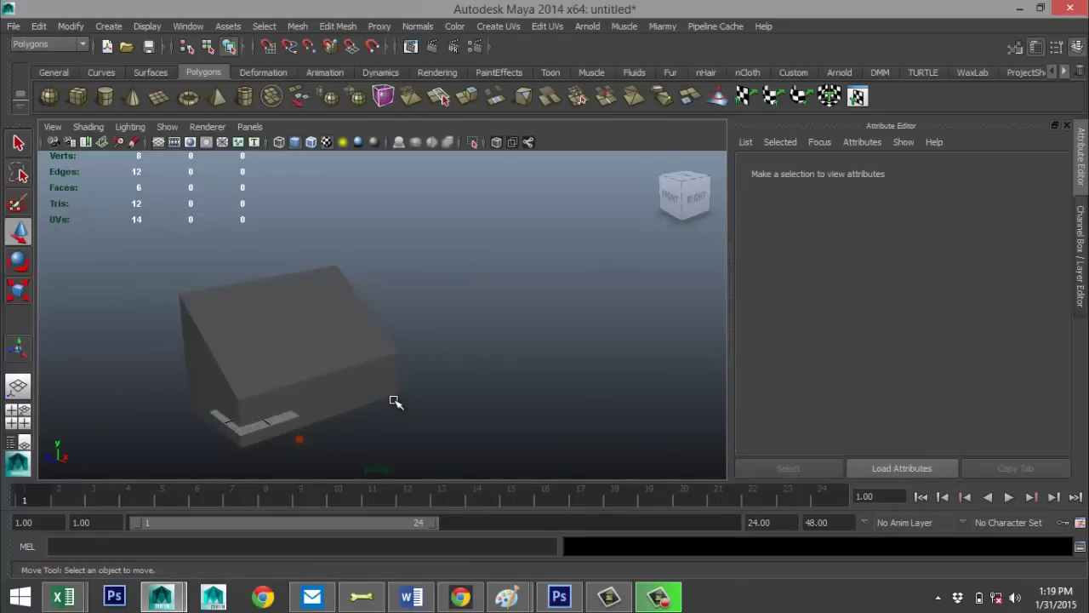
Create a flat, wide polygon cube as a slab on the ground beside the house block
{"action": "scroll", "coordinate": [405, 408], "scroll_direction": "down", "scroll_amount": 2}
{"action": "scroll", "coordinate": [420, 405], "scroll_direction": "up", "scroll_amount": 2}
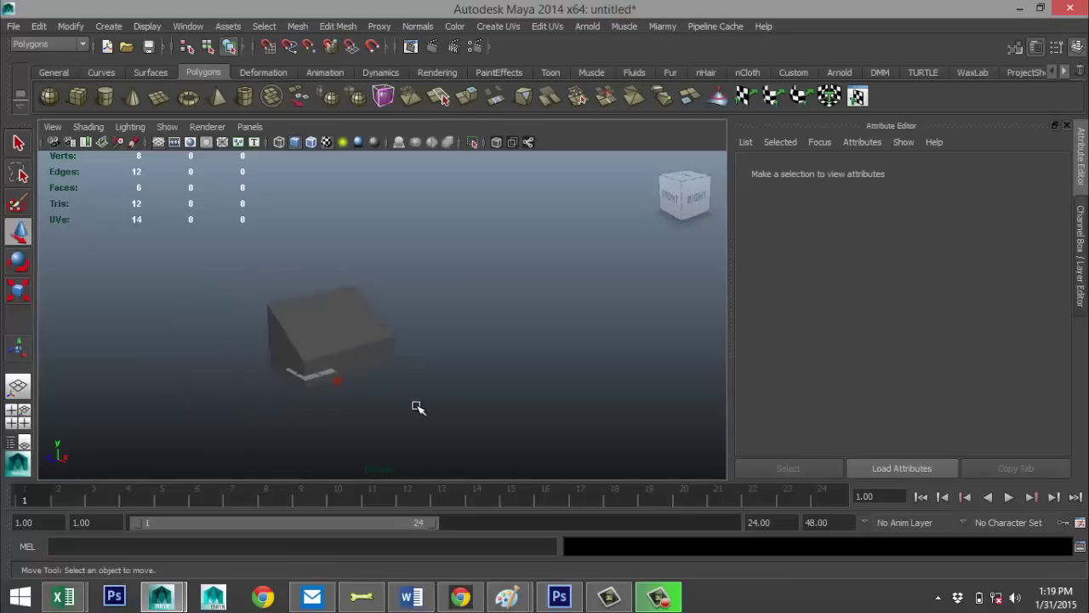
{"action": "middle_click_drag", "start_coordinate": [432, 402], "coordinate": [401, 355], "text": "alt"}
{"action": "left_click_drag", "start_coordinate": [401, 355], "coordinate": [377, 380], "text": "alt"}
{"action": "scroll", "coordinate": [382, 371], "scroll_direction": "down", "scroll_amount": 3}
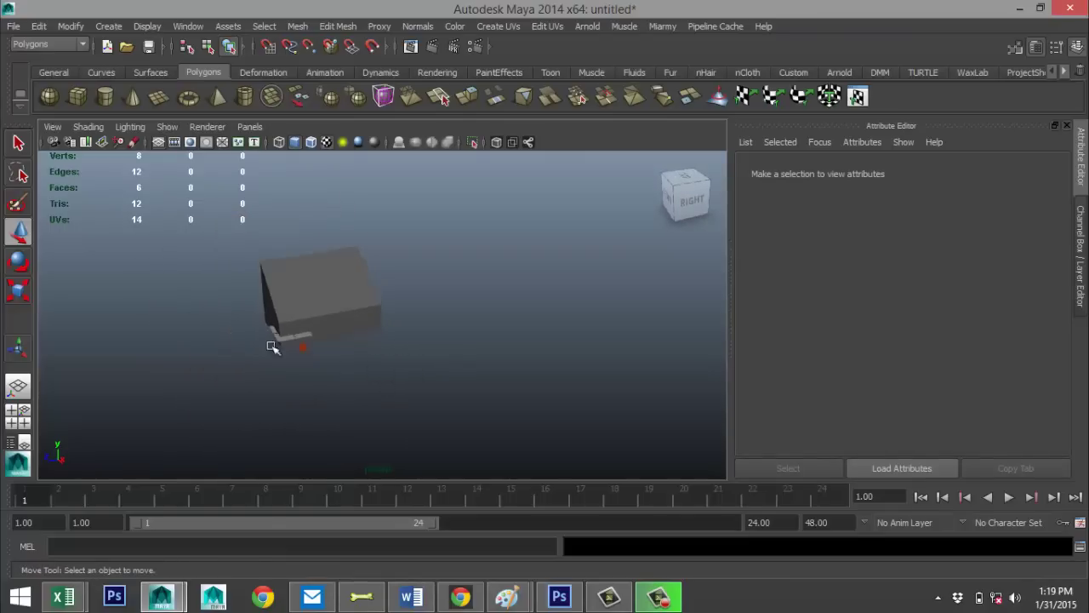
{"action": "left_click", "coordinate": [78, 96]}
{"action": "left_click_drag", "start_coordinate": [372, 400], "coordinate": [529, 400]}
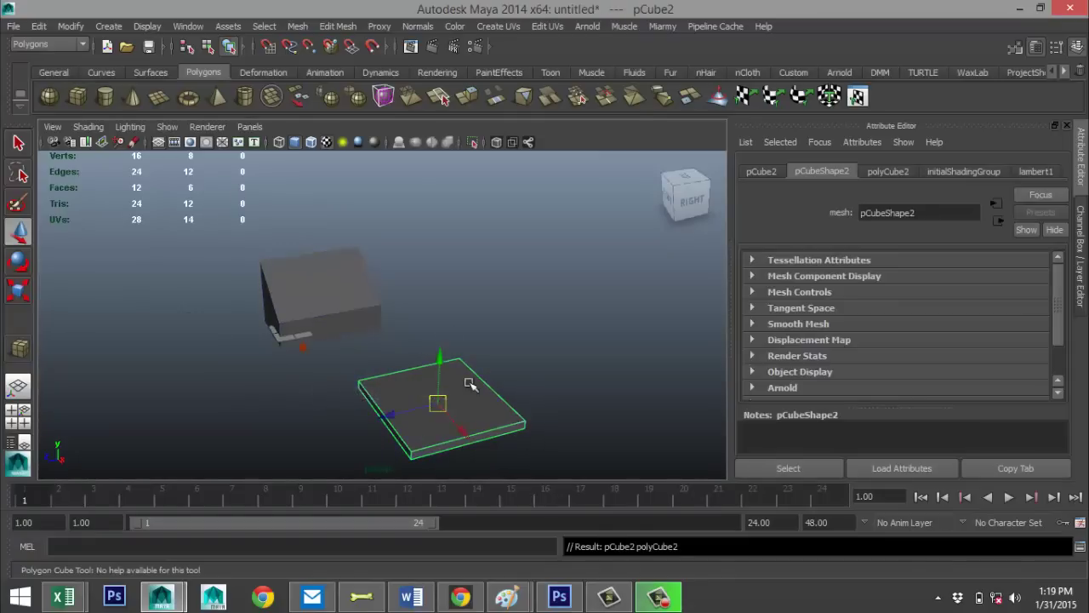
Insert 8 evenly spaced edge loops across the slab using multiple edge loops, and close the tool settings
{"action": "left_click", "coordinate": [338, 26]}
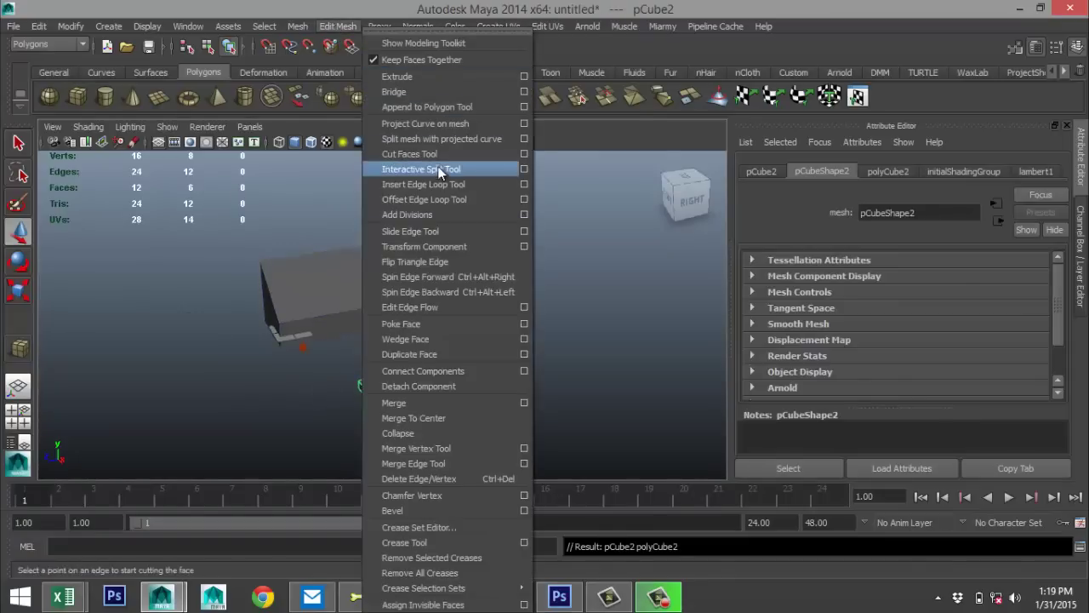
{"action": "left_click", "coordinate": [523, 185]}
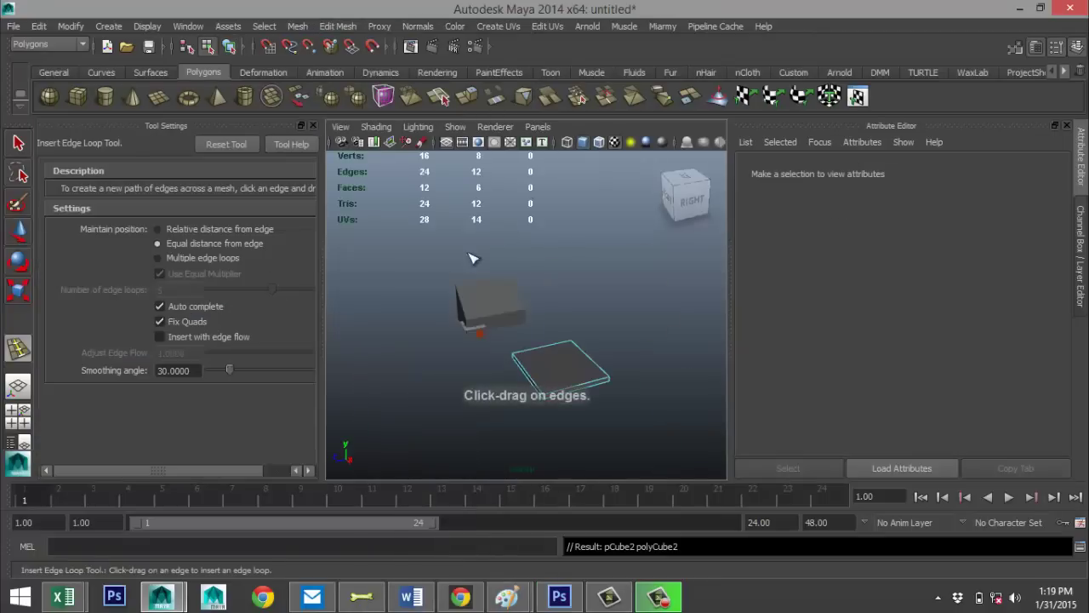
{"action": "left_click", "coordinate": [158, 257]}
{"action": "left_click_drag", "start_coordinate": [191, 293], "coordinate": [63, 293]}
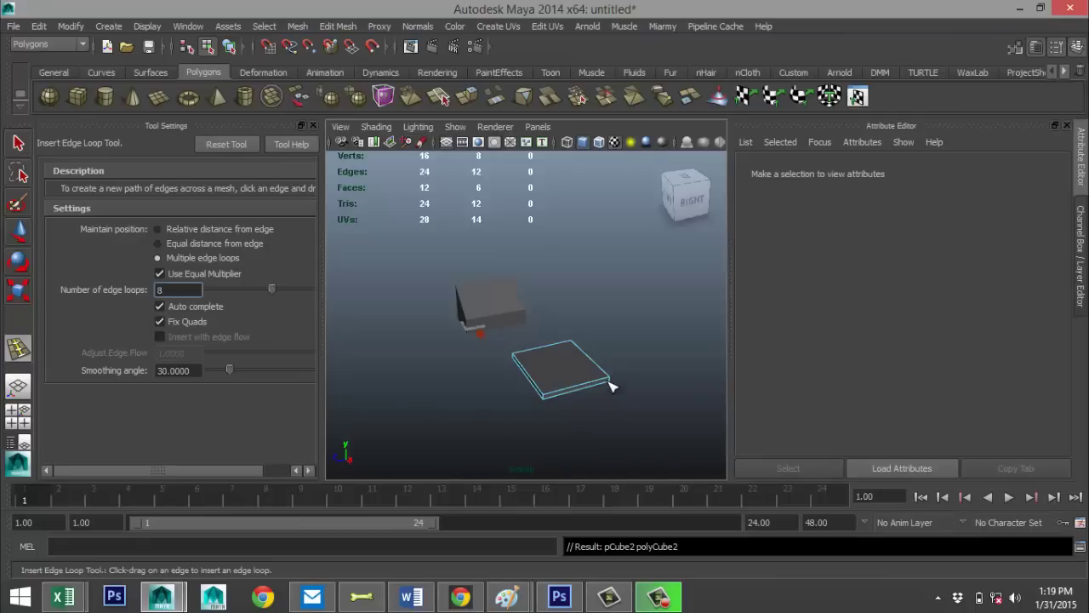
{"action": "type", "text": "8"}
{"action": "left_click_drag", "start_coordinate": [592, 385], "coordinate": [604, 430]}
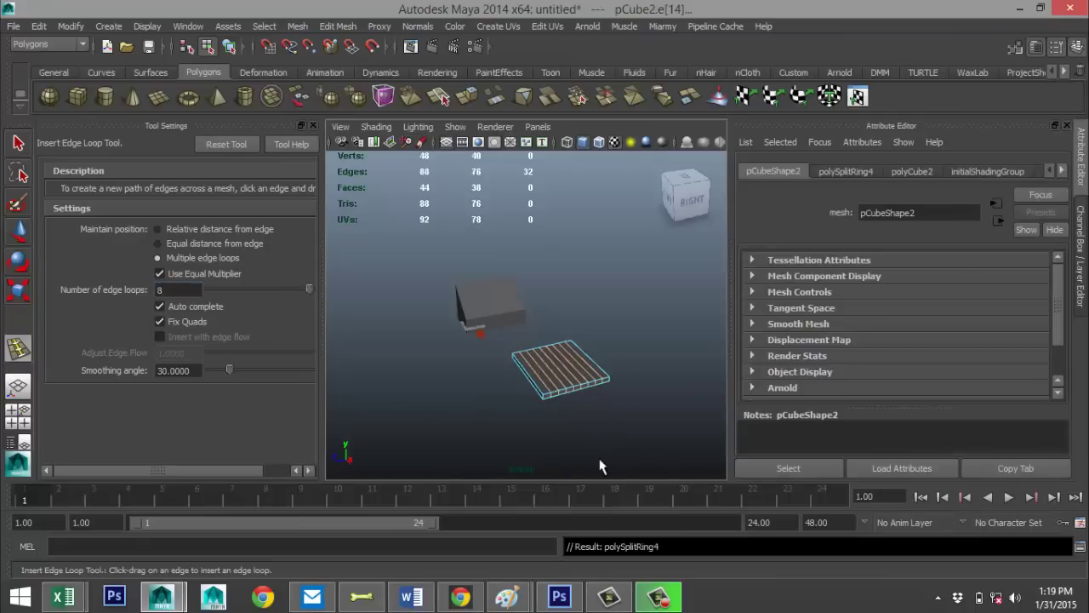
{"action": "key", "text": "q"}
{"action": "left_click", "coordinate": [18, 414]}
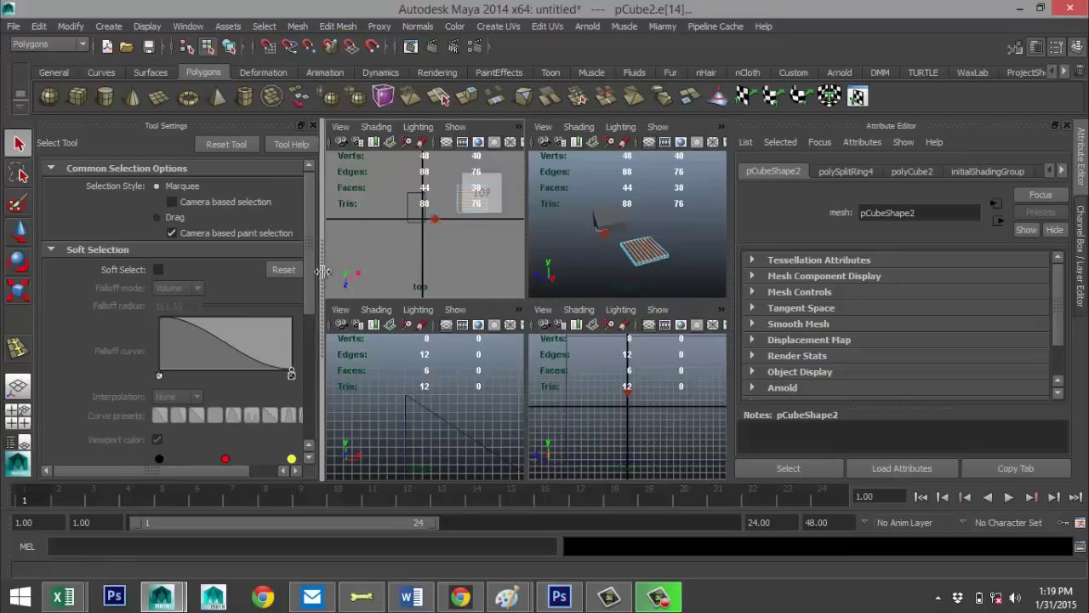
{"action": "left_click", "coordinate": [311, 125]}
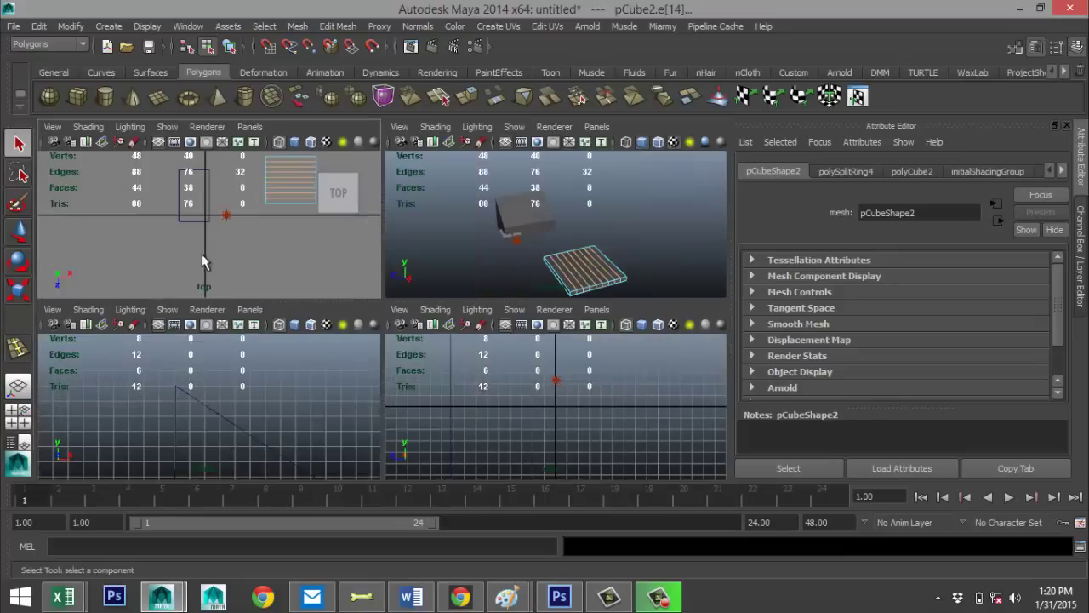
In the side view, move the house block away from the slab to about Z 47.241
{"action": "key", "text": "space"}
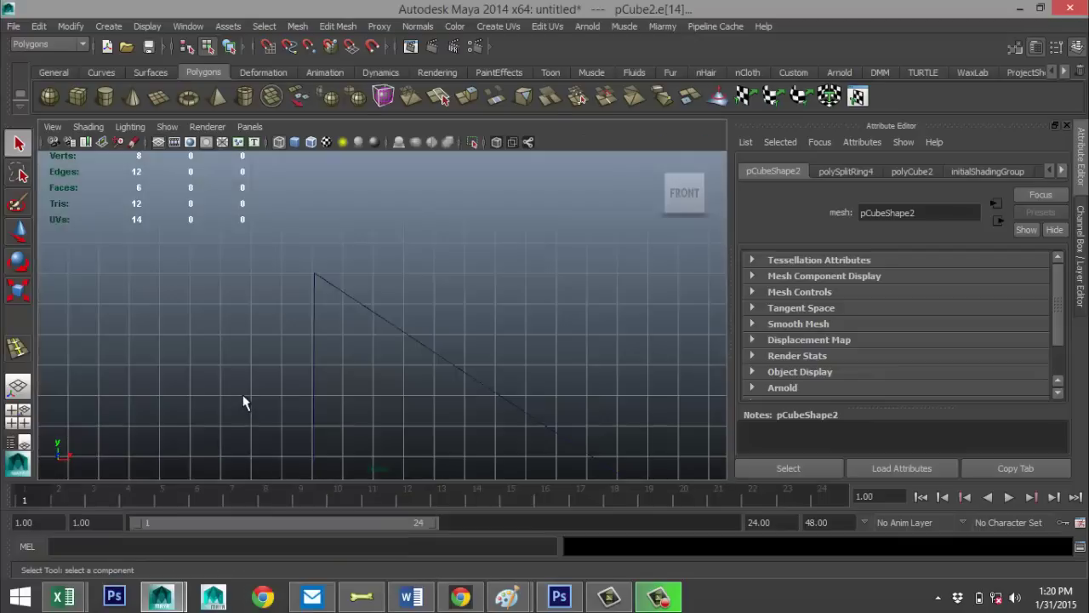
{"action": "key", "text": "f"}
{"action": "scroll", "coordinate": [290, 392], "scroll_direction": "down", "scroll_amount": 5}
{"action": "scroll", "coordinate": [319, 397], "scroll_direction": "up", "scroll_amount": 3}
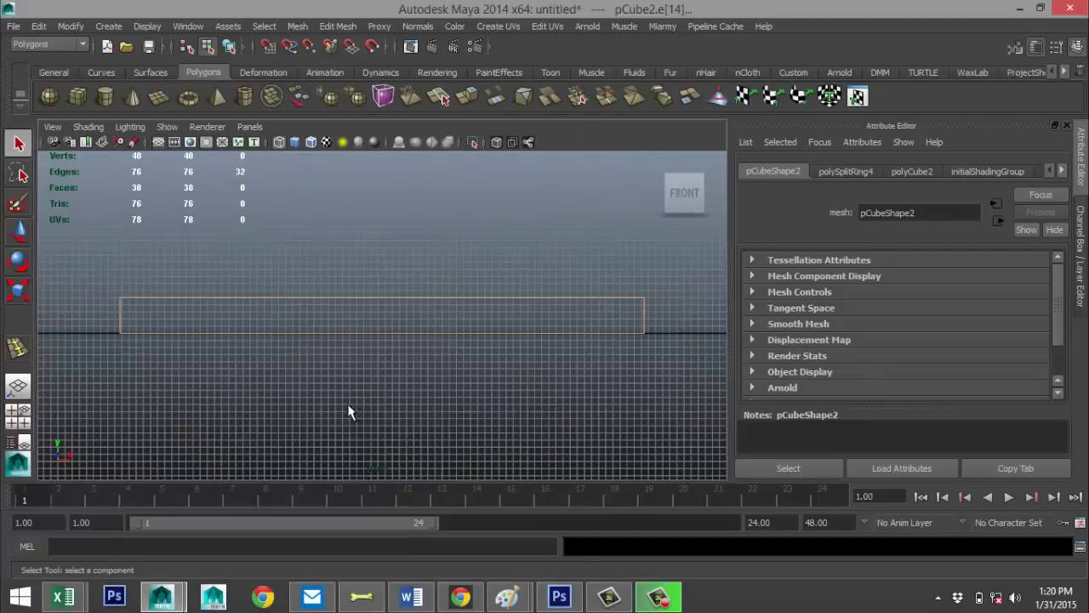
{"action": "left_click", "coordinate": [30, 406]}
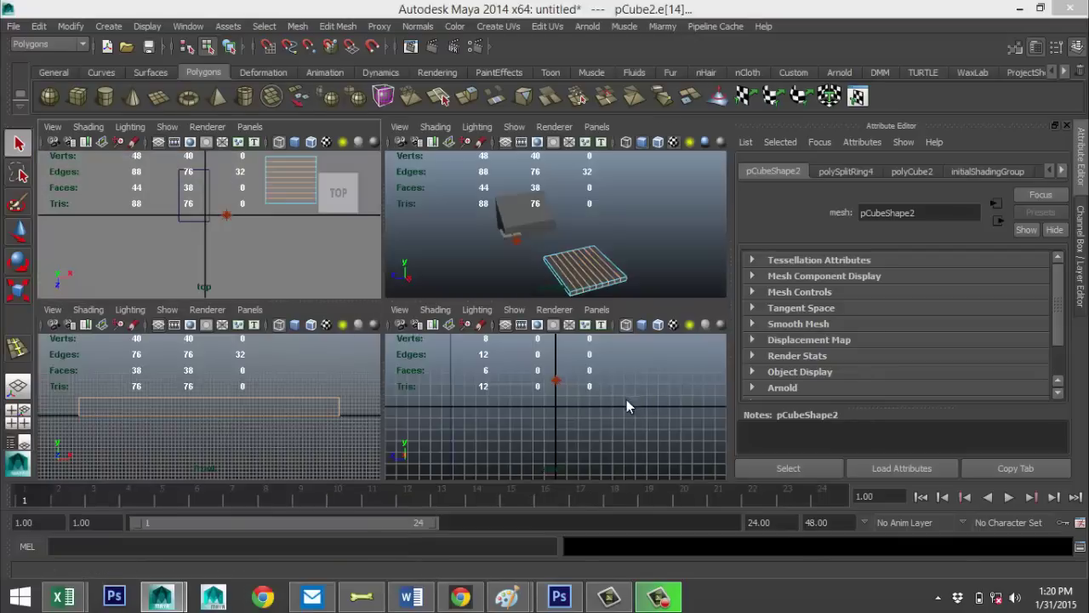
{"action": "key", "text": "space"}
{"action": "key", "text": "f"}
{"action": "scroll", "coordinate": [452, 380], "scroll_direction": "down", "scroll_amount": 5}
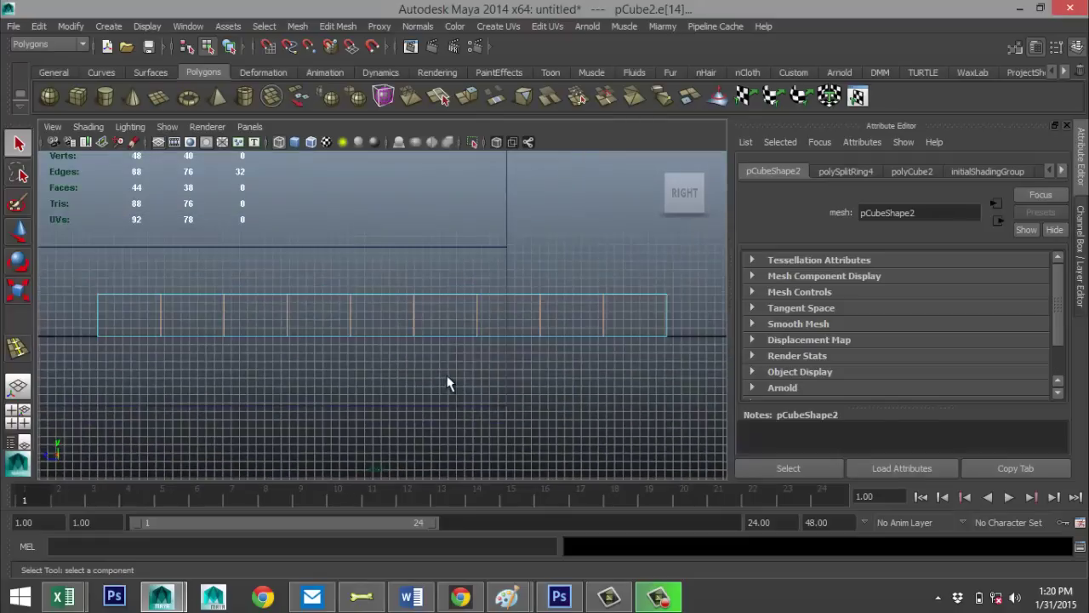
{"action": "scroll", "coordinate": [452, 377], "scroll_direction": "down", "scroll_amount": 4}
{"action": "left_click", "coordinate": [432, 250]}
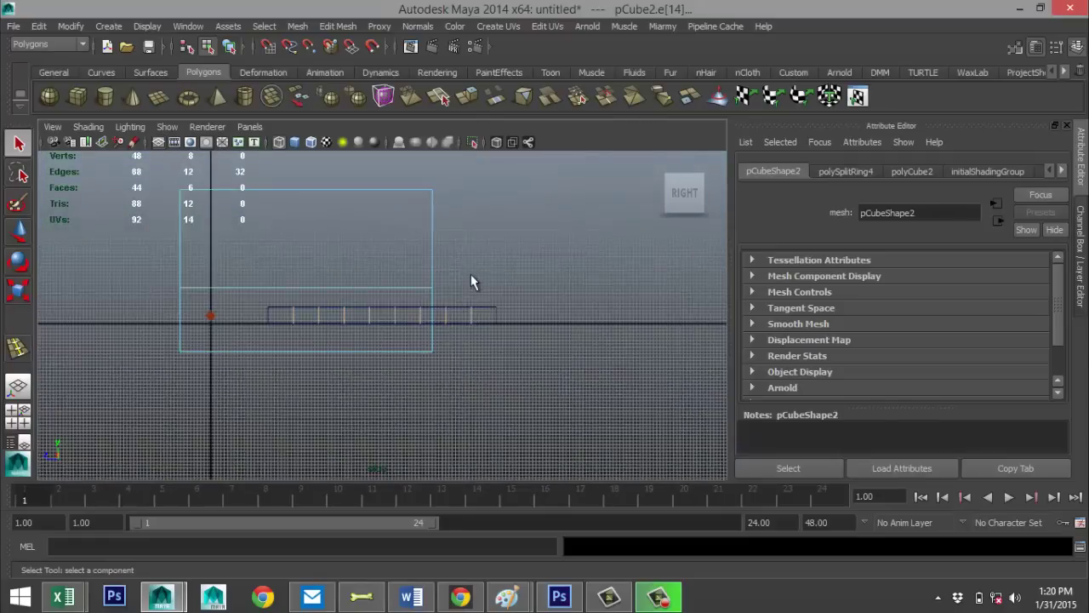
{"action": "right_click_drag", "start_coordinate": [432, 231], "coordinate": [501, 217]}
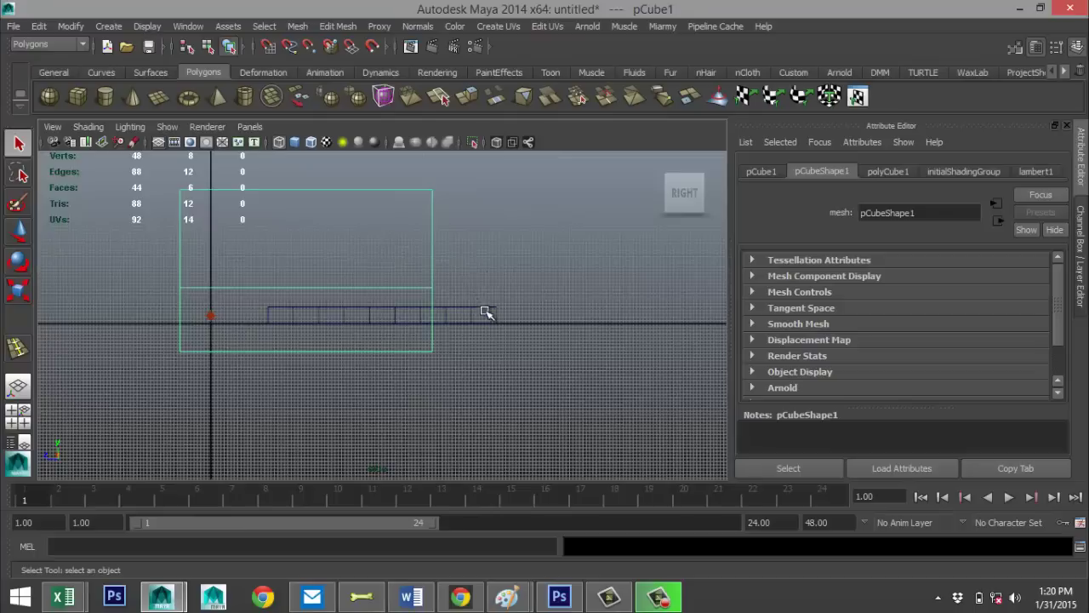
{"action": "key", "text": "w"}
{"action": "left_click_drag", "start_coordinate": [259, 321], "coordinate": [5, 321]}
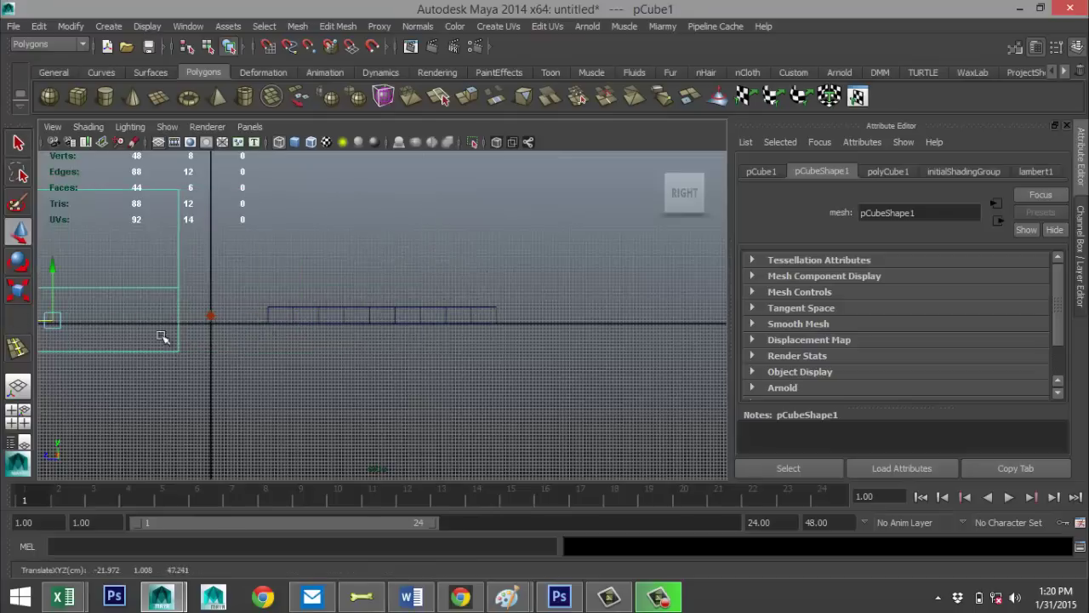
Shape the slab's side profile into a wave by raising three adjacent vertex loops near one end and lowering four near the other
{"action": "scroll", "coordinate": [442, 358], "scroll_direction": "up", "scroll_amount": 3}
{"action": "right_click_drag", "start_coordinate": [522, 316], "coordinate": [462, 234]}
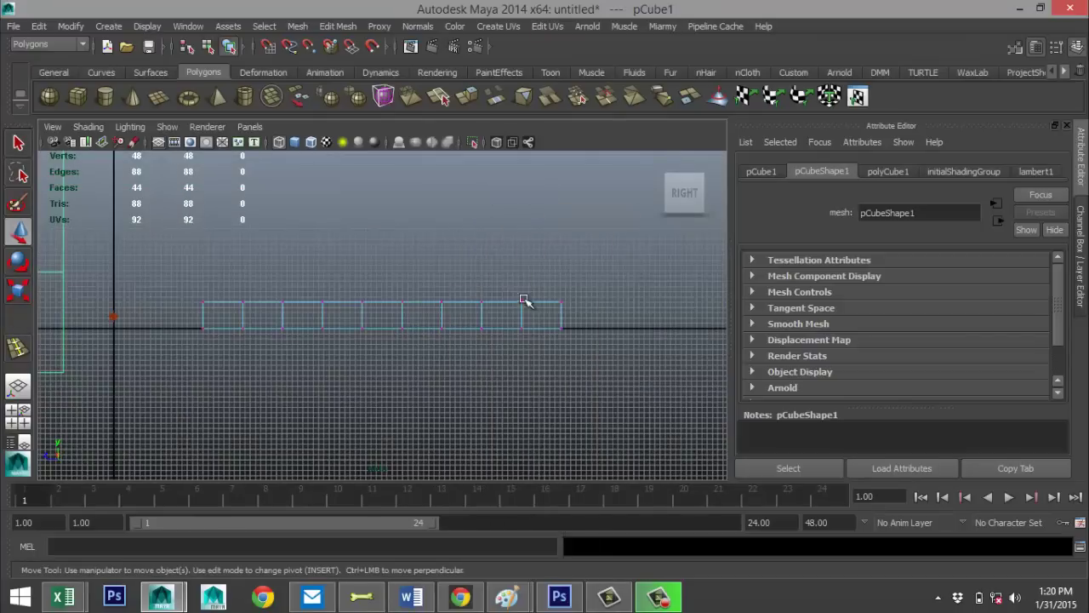
{"action": "left_click_drag", "start_coordinate": [549, 385], "coordinate": [549, 383]}
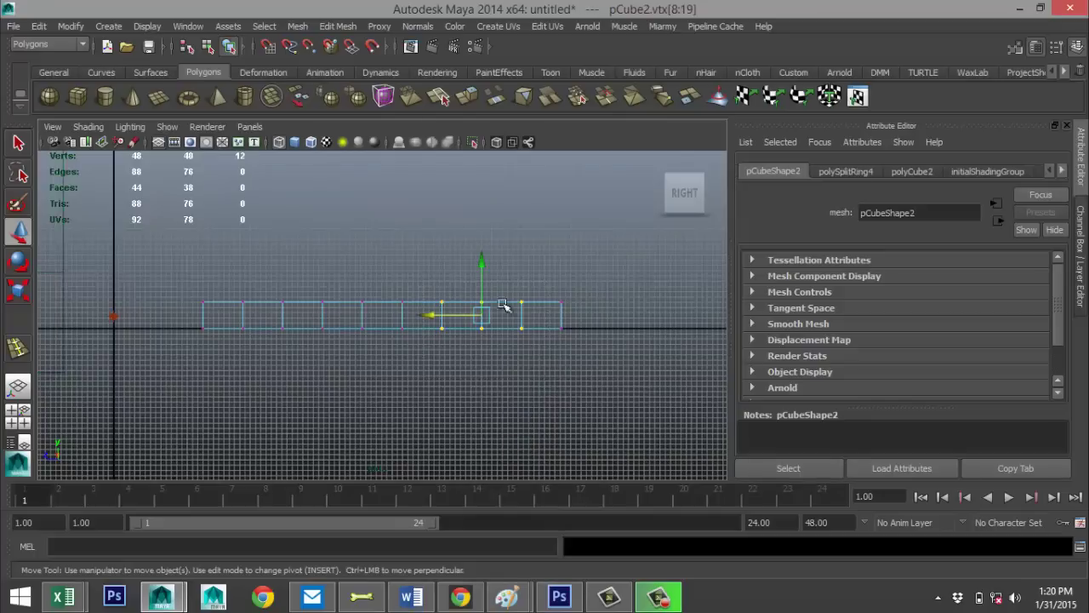
{"action": "left_click_drag", "start_coordinate": [482, 260], "coordinate": [484, 241]}
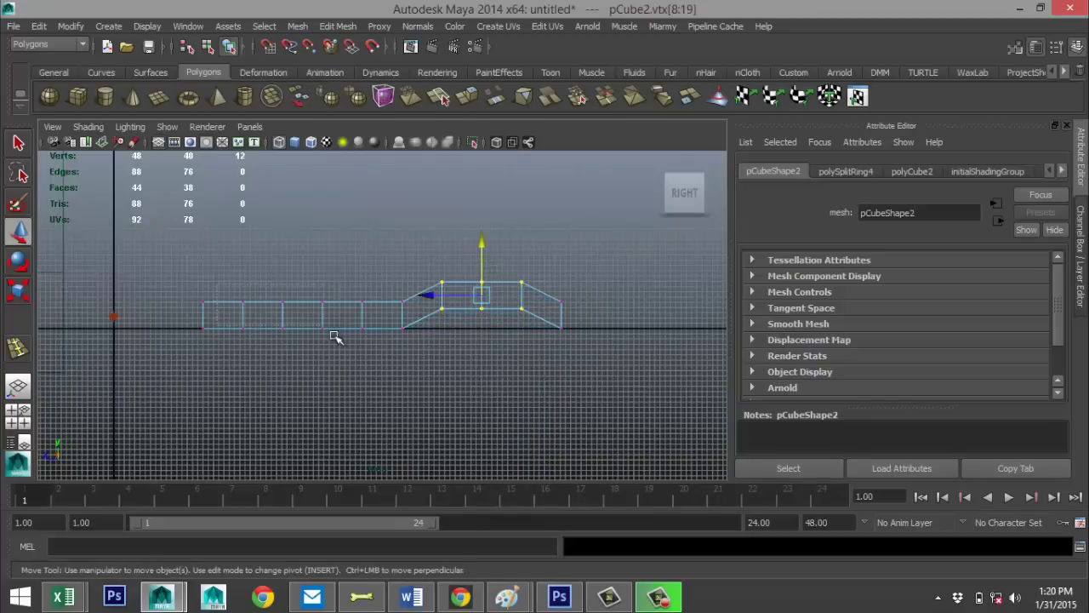
{"action": "left_click_drag", "start_coordinate": [346, 377], "coordinate": [223, 289]}
{"action": "left_click_drag", "start_coordinate": [284, 263], "coordinate": [393, 377]}
{"action": "left_click_drag", "start_coordinate": [364, 264], "coordinate": [366, 278]}
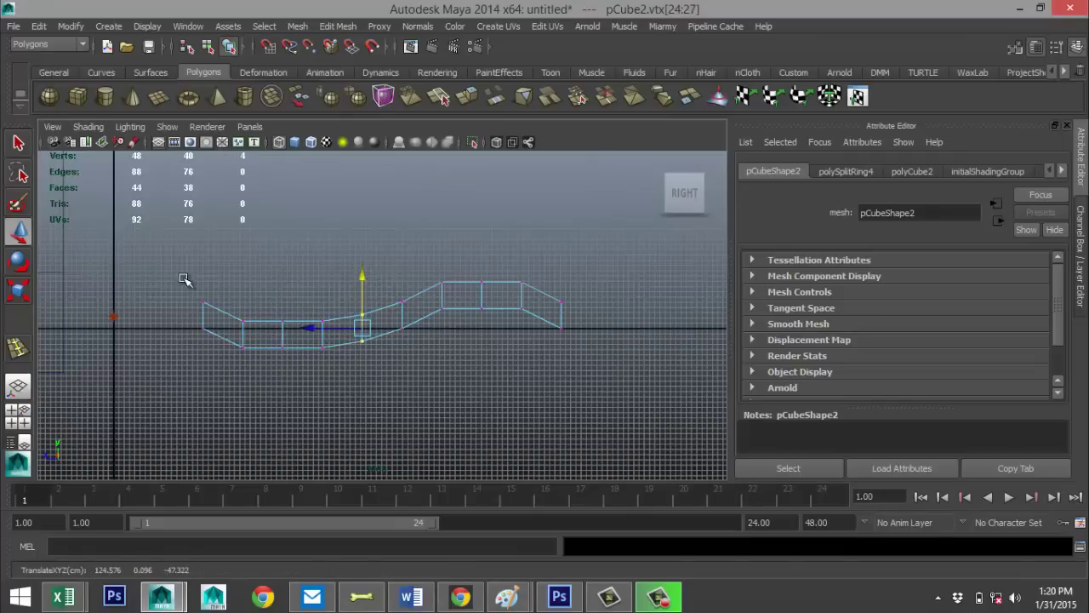
Smooth the tile's wavy side profile by lowering the trough's vertex loops and slightly raising the crest's middle loop, and return to object selection
{"action": "left_click_drag", "start_coordinate": [184, 279], "coordinate": [263, 406]}
{"action": "left_click_drag", "start_coordinate": [223, 285], "coordinate": [309, 417]}
{"action": "left_click_drag", "start_coordinate": [284, 288], "coordinate": [353, 400]}
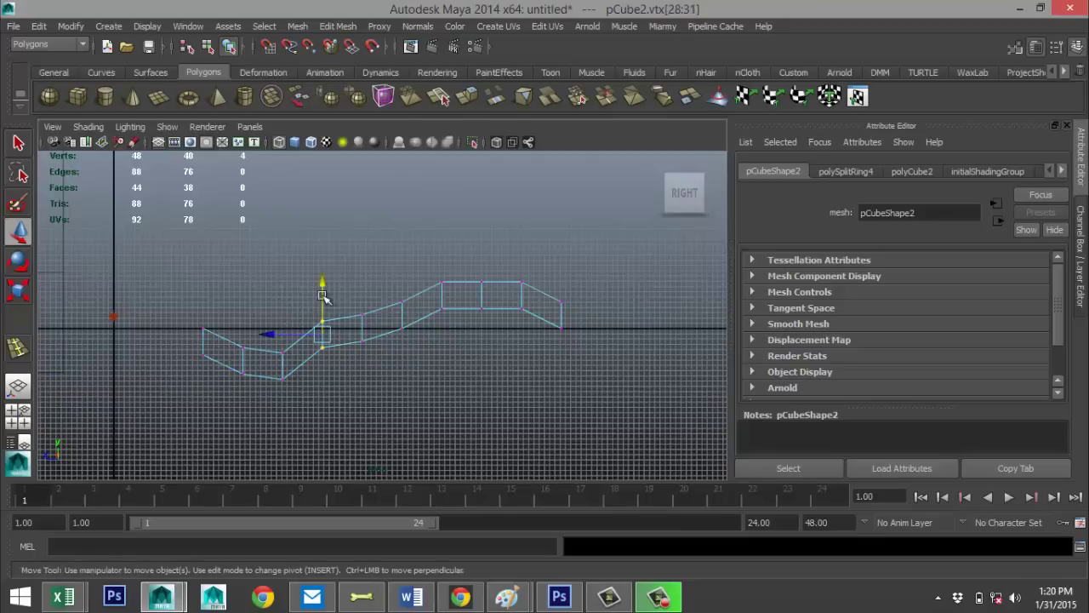
{"action": "left_click_drag", "start_coordinate": [324, 292], "coordinate": [329, 314]}
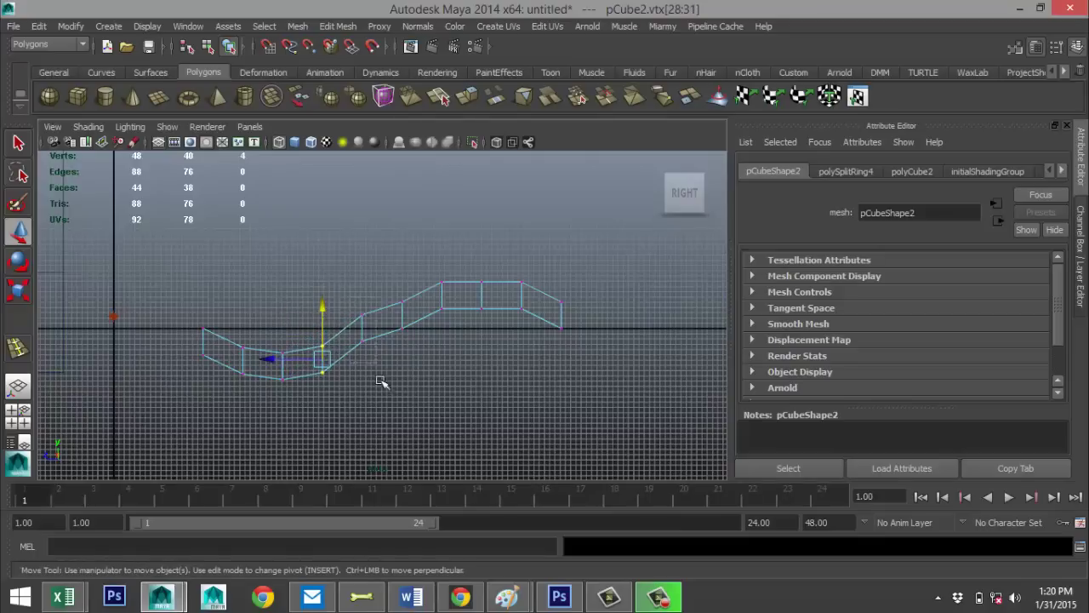
{"action": "left_click_drag", "start_coordinate": [384, 382], "coordinate": [361, 286]}
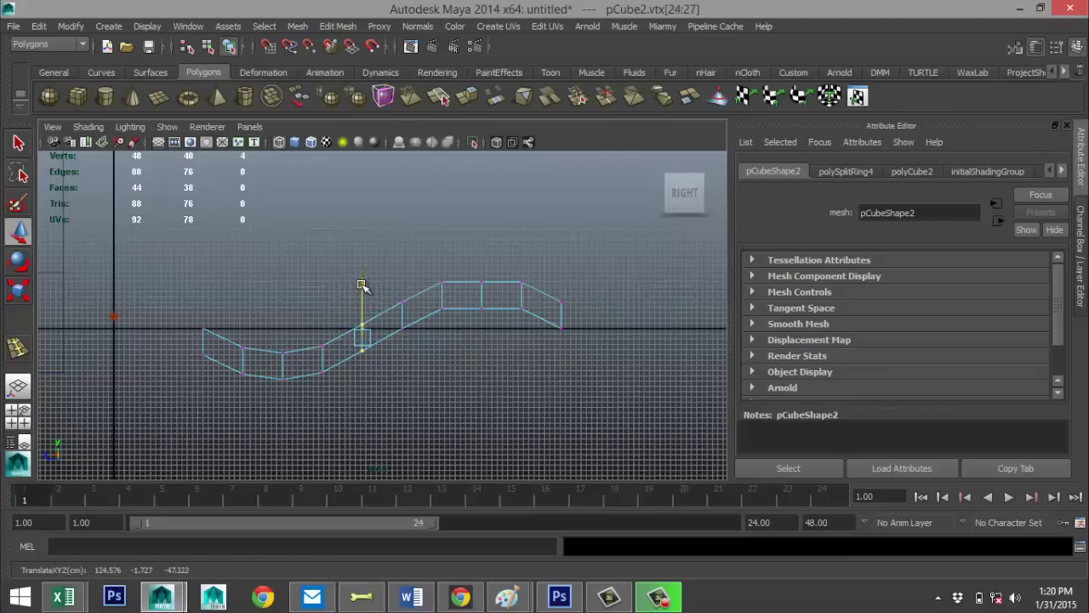
{"action": "left_click_drag", "start_coordinate": [460, 262], "coordinate": [504, 355]}
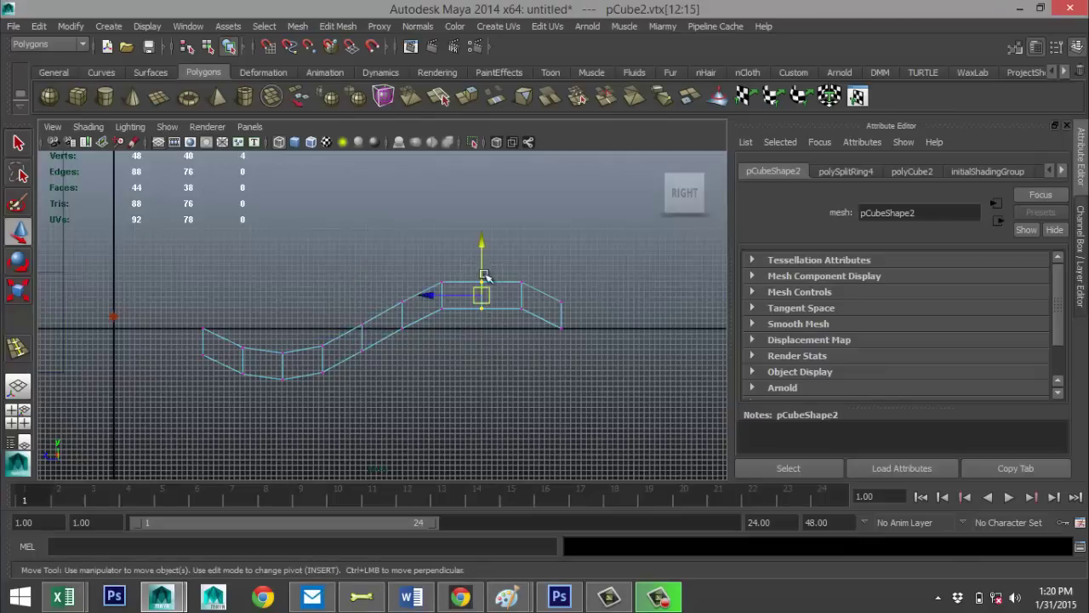
{"action": "left_click_drag", "start_coordinate": [481, 246], "coordinate": [481, 243]}
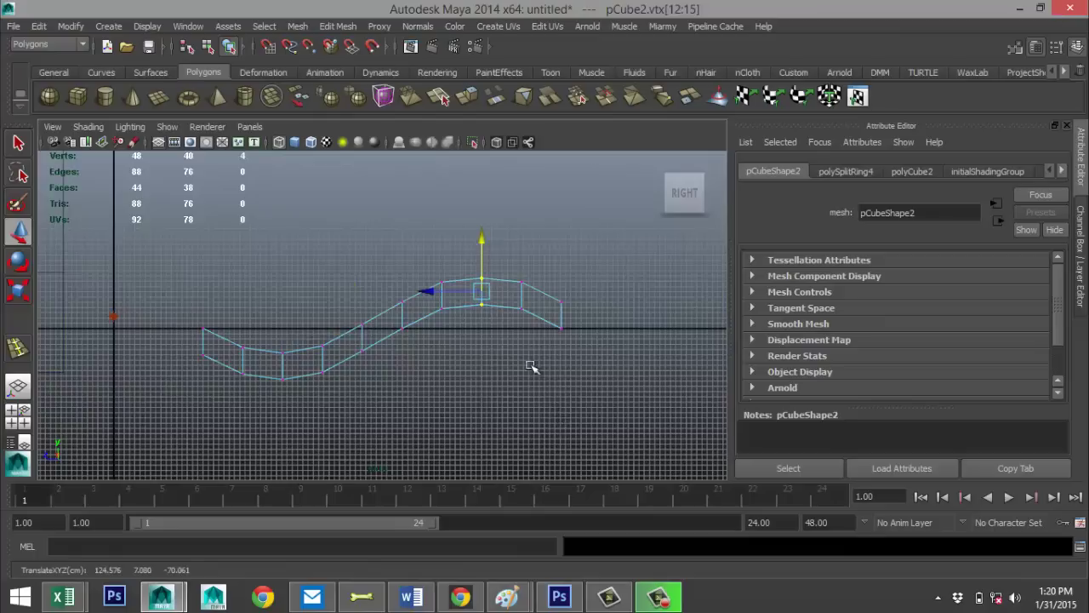
{"action": "right_click_drag", "start_coordinate": [398, 332], "coordinate": [483, 213]}
{"action": "left_click", "coordinate": [468, 308]}
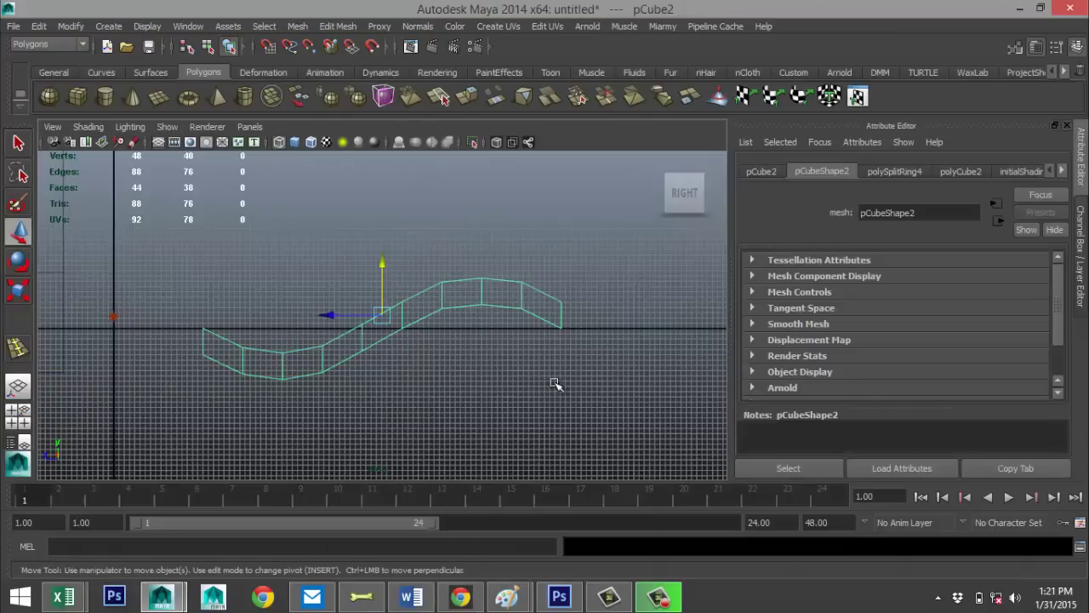
Duplicate the wavy tile, offset the copy along Z so the two overlap, and delete the copy
{"action": "key", "text": "ctrl+d"}
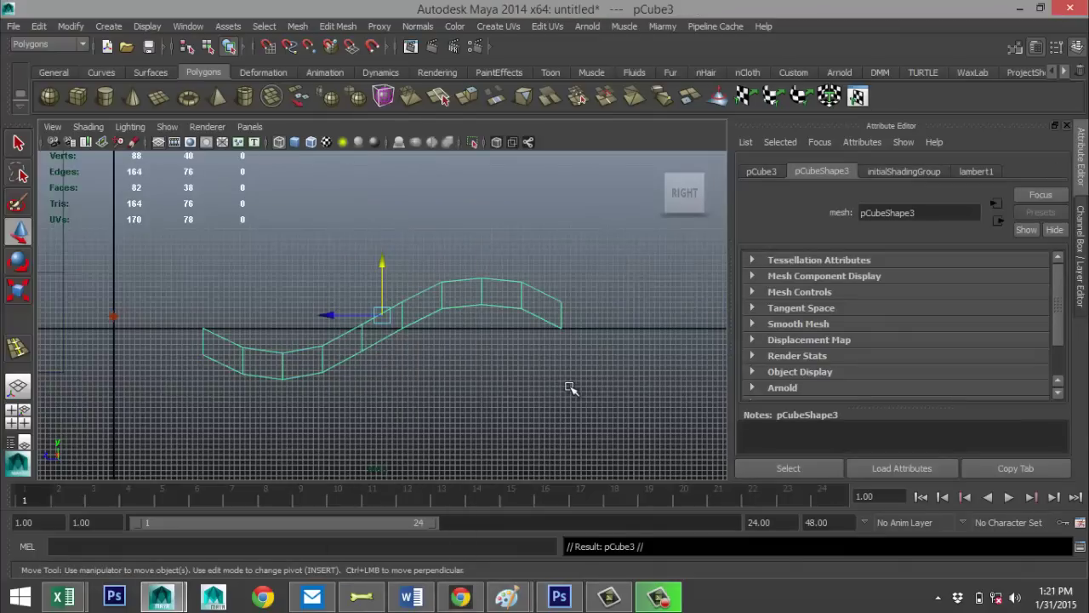
{"action": "left_click_drag", "start_coordinate": [330, 315], "coordinate": [527, 360]}
{"action": "scroll", "coordinate": [585, 436], "scroll_direction": "down", "scroll_amount": 3}
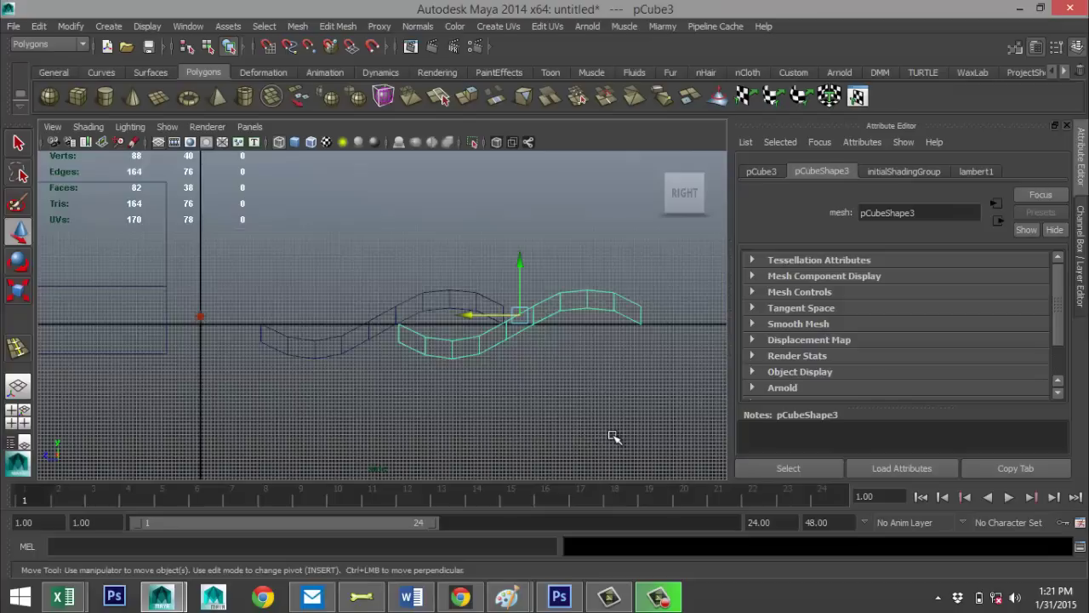
{"action": "key", "text": "Delete"}
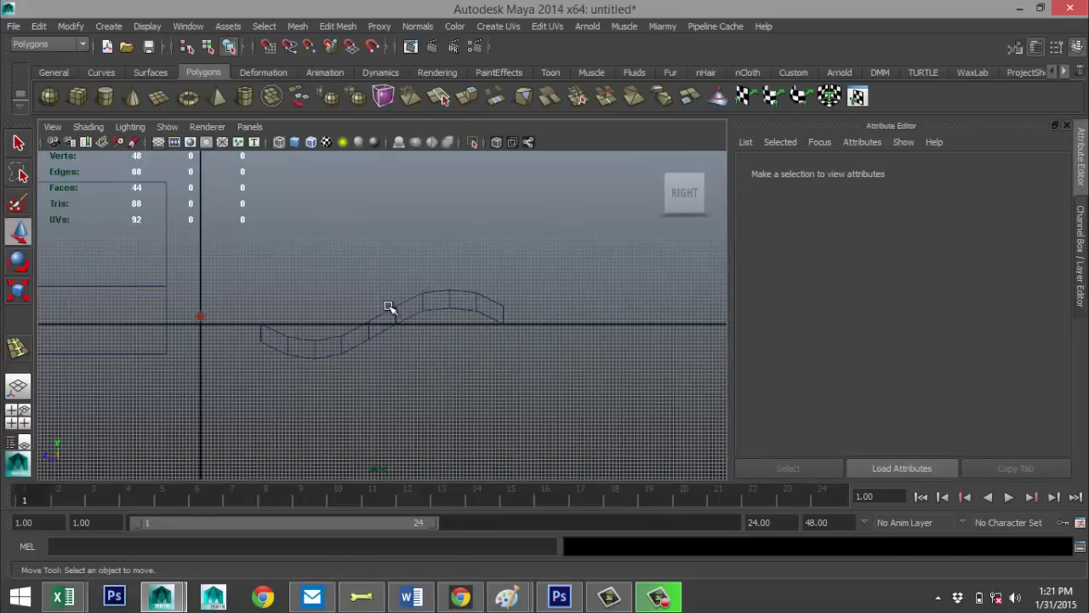
In the perspective view, try scaling the wavy tile vertically to about 0.874, and undo the scaling
{"action": "left_click", "coordinate": [389, 307]}
{"action": "left_click", "coordinate": [18, 416]}
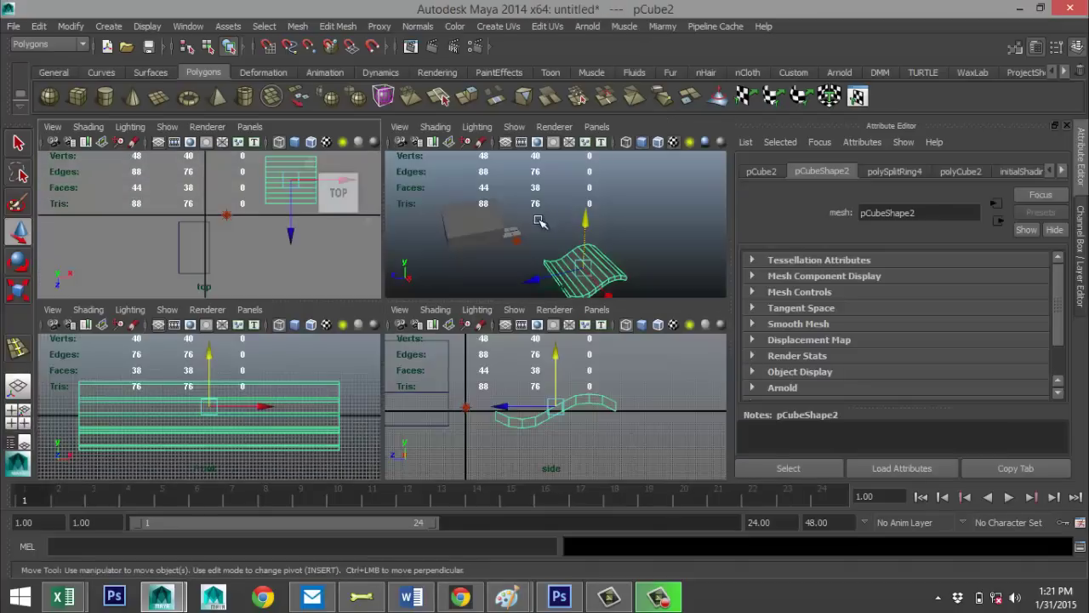
{"action": "key", "text": "space"}
{"action": "scroll", "coordinate": [517, 347], "scroll_direction": "up", "scroll_amount": 2}
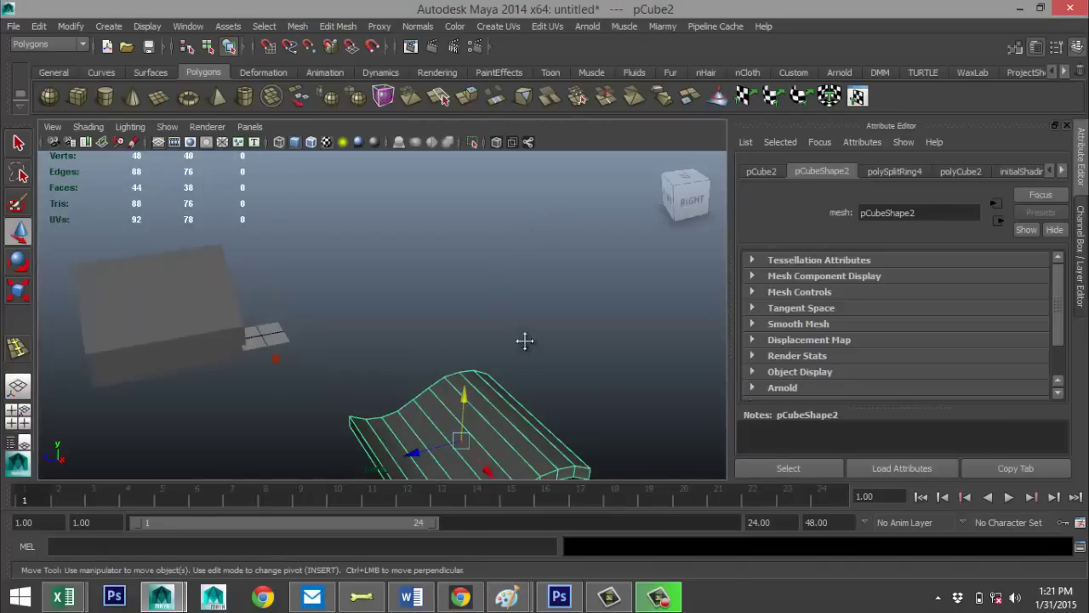
{"action": "middle_click_drag", "start_coordinate": [525, 340], "coordinate": [449, 263], "text": "alt"}
{"action": "mouse_move", "coordinate": [499, 352]}
{"action": "left_mouse_down", "text": "alt"}
{"action": "mouse_move", "coordinate": [476, 340]}
{"action": "mouse_move", "coordinate": [485, 340]}
{"action": "left_mouse_up", "text": "alt"}
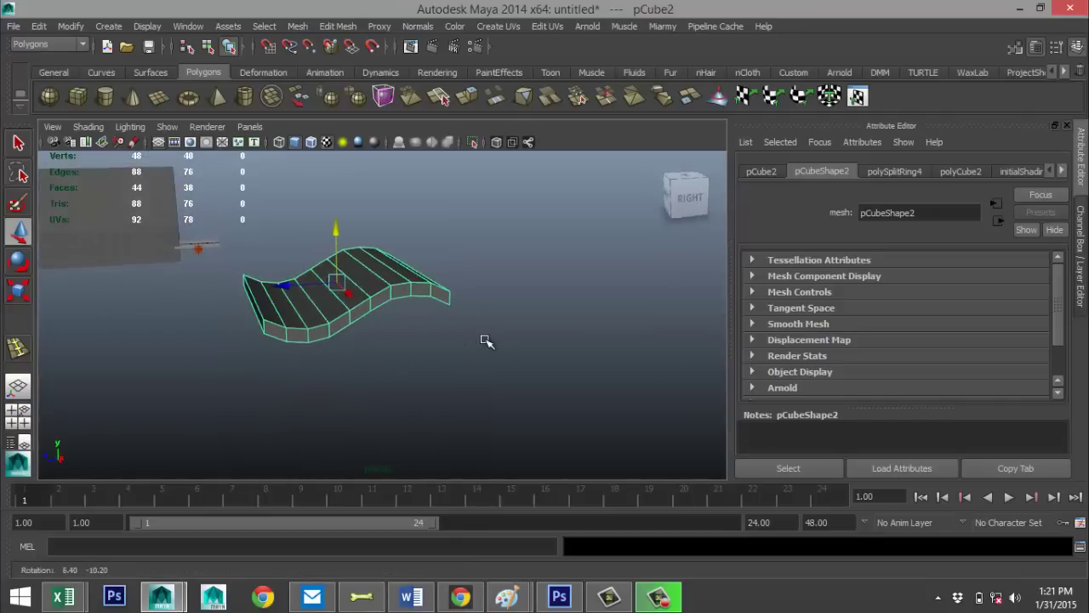
{"action": "key", "text": "r"}
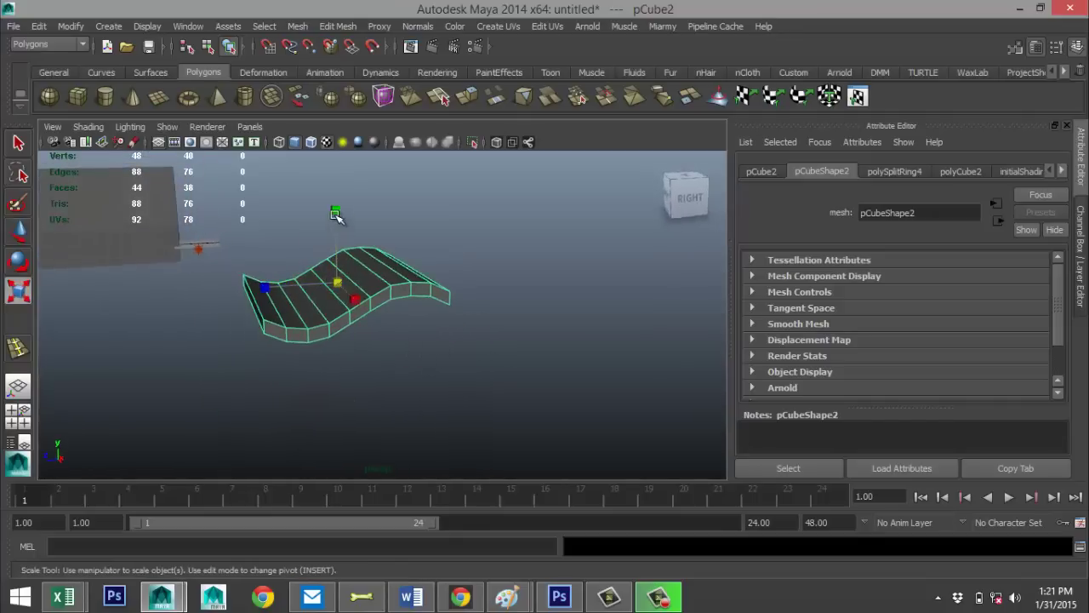
{"action": "left_click_drag", "start_coordinate": [337, 216], "coordinate": [343, 223]}
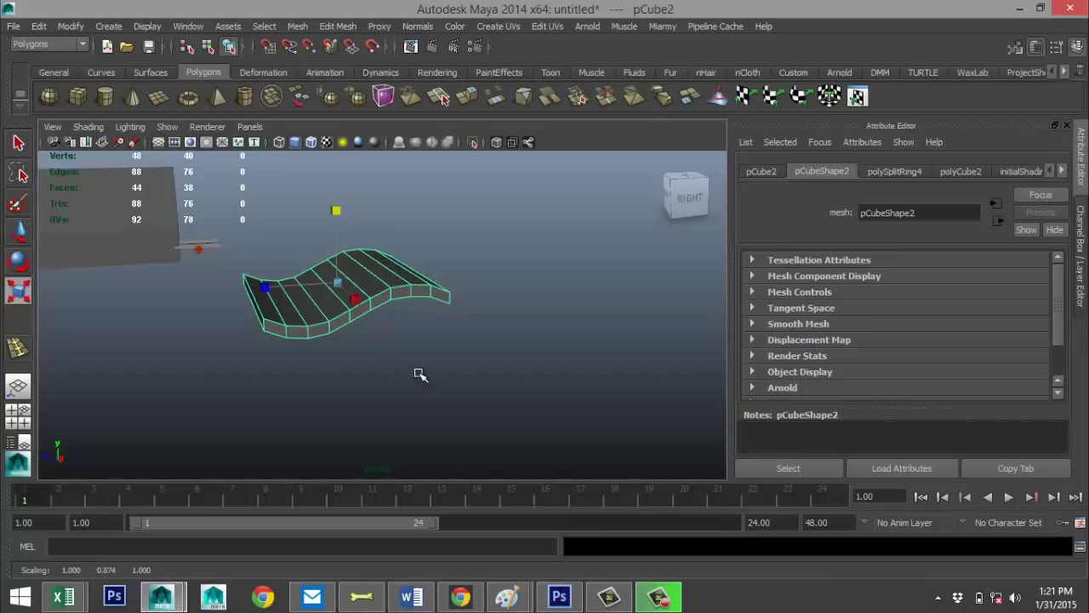
{"action": "key", "text": "ctrl+z"}
Examine the wavy tile's thickness, open ends and upper surface from several angles in the perspective view
{"action": "scroll", "coordinate": [409, 390], "scroll_direction": "up", "scroll_amount": 4}
{"action": "middle_click_drag", "start_coordinate": [401, 392], "coordinate": [460, 400], "text": "alt"}
{"action": "left_click_drag", "start_coordinate": [459, 401], "coordinate": [394, 341], "text": "alt"}
{"action": "scroll", "coordinate": [394, 384], "scroll_direction": "down", "scroll_amount": 5}
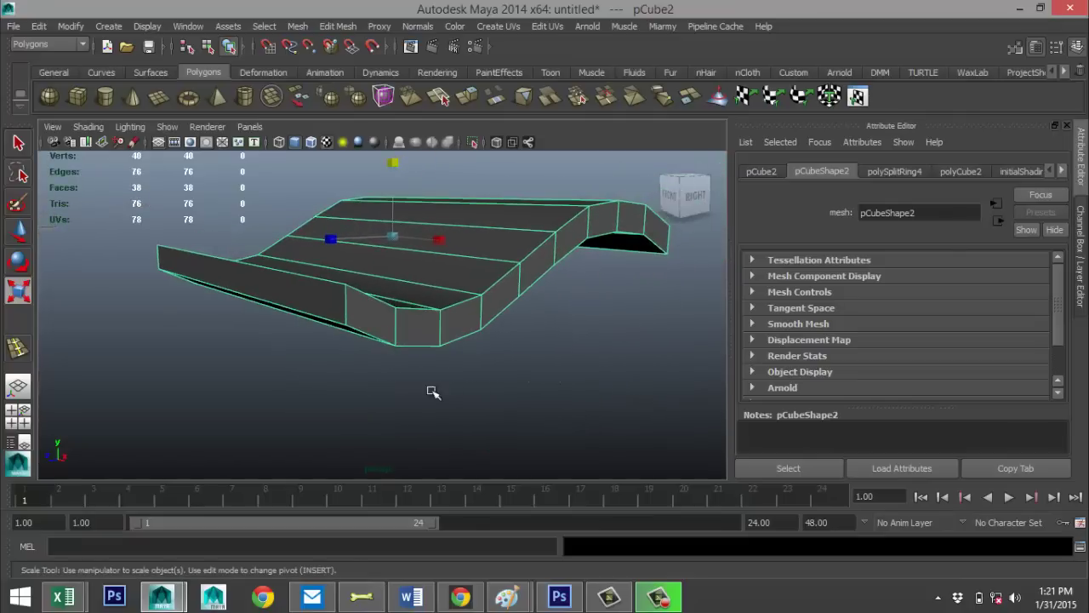
{"action": "scroll", "coordinate": [458, 391], "scroll_direction": "down", "scroll_amount": 2}
{"action": "left_click_drag", "start_coordinate": [470, 381], "coordinate": [425, 400], "text": "alt"}
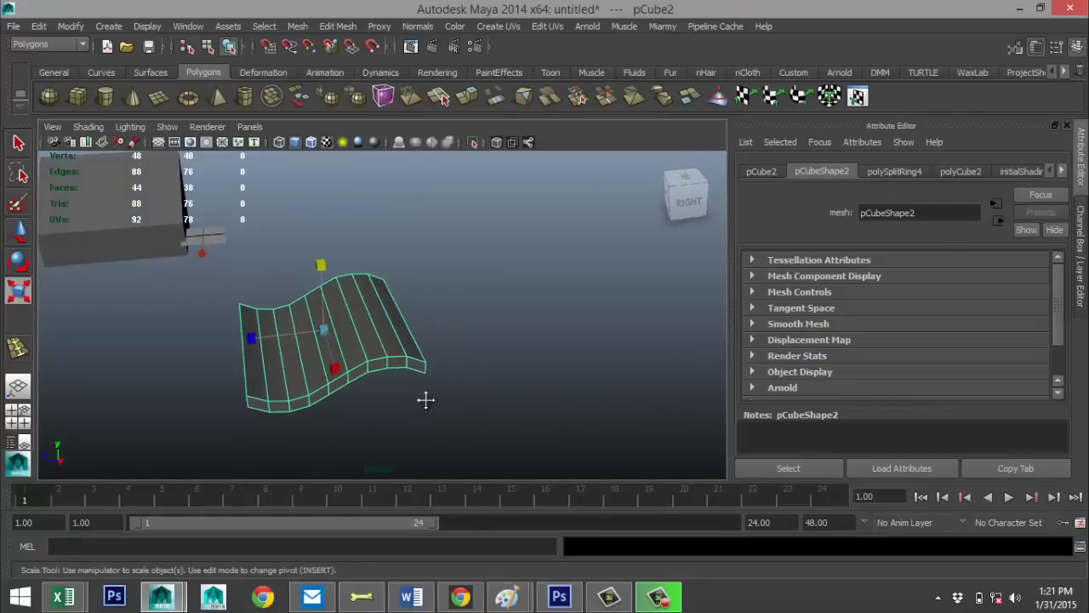
{"action": "middle_click_drag", "start_coordinate": [428, 398], "coordinate": [479, 382], "text": "alt"}
{"action": "scroll", "coordinate": [470, 391], "scroll_direction": "up", "scroll_amount": 3}
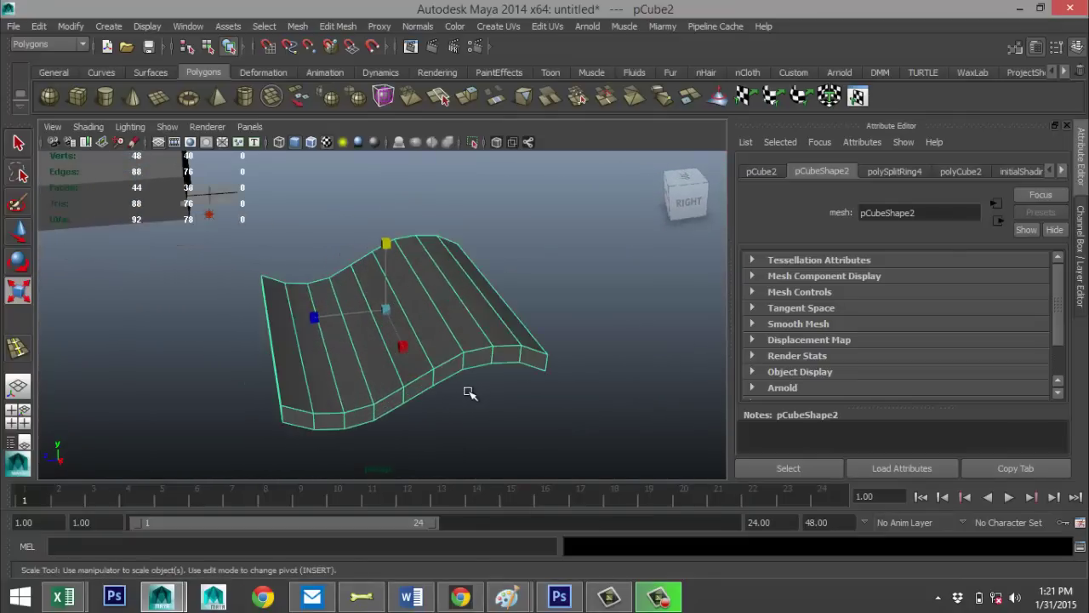
{"action": "left_click_drag", "start_coordinate": [397, 389], "coordinate": [430, 394], "text": "alt"}
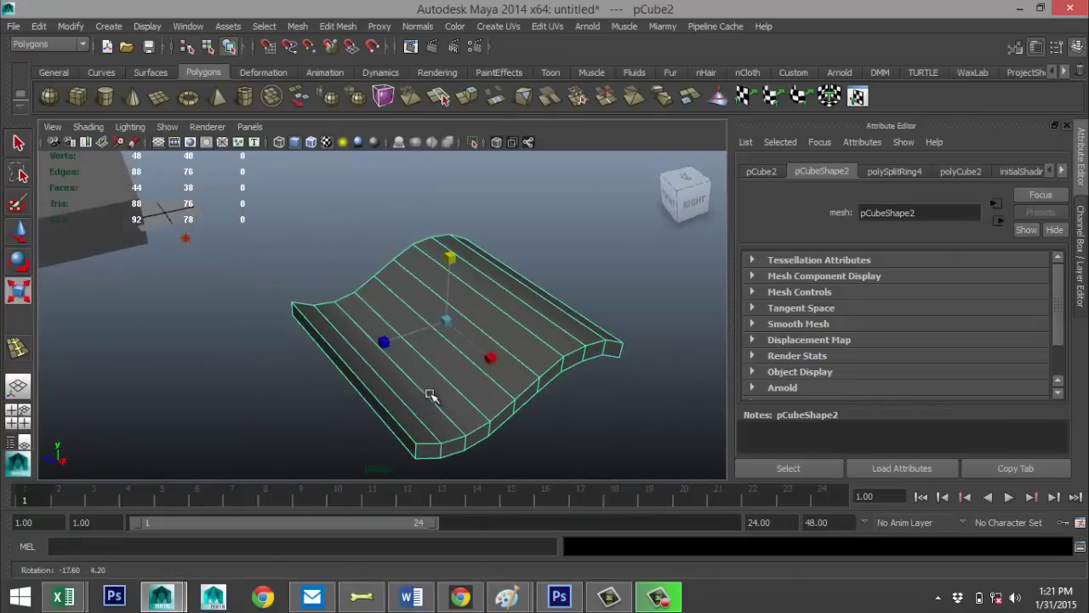
Insert an edge loop close to each open end of the wavy tile, using equal distance from edge
{"action": "left_click", "coordinate": [339, 27]}
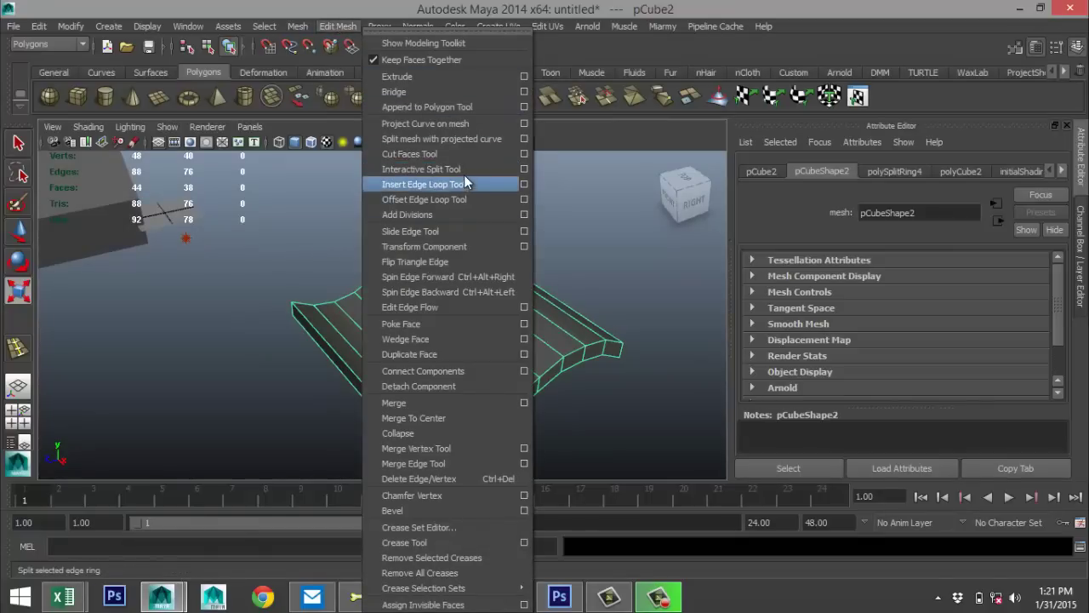
{"action": "left_click", "coordinate": [524, 184]}
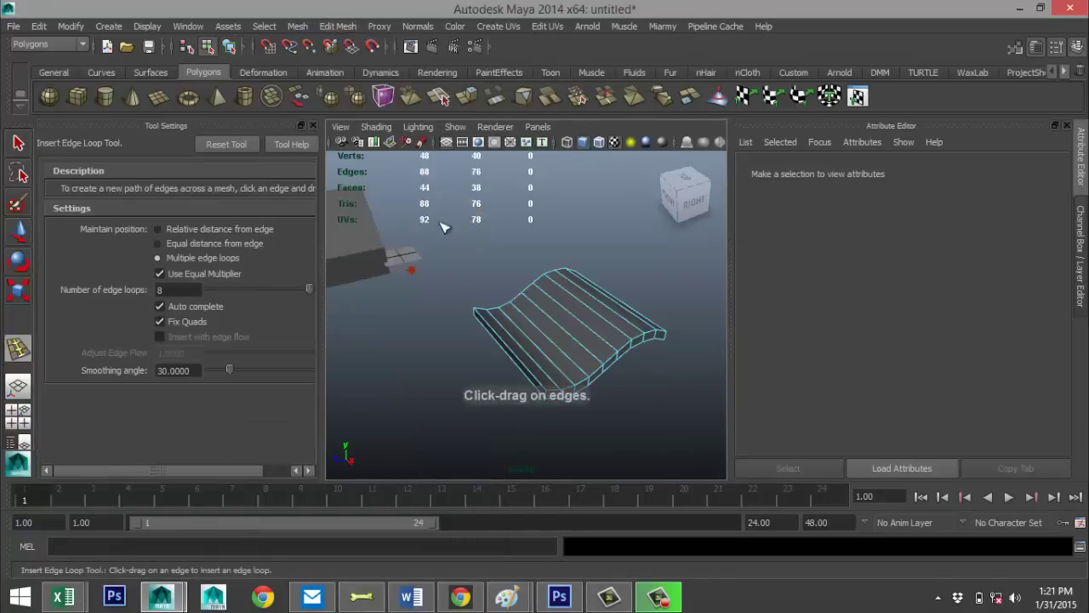
{"action": "left_click", "coordinate": [158, 244]}
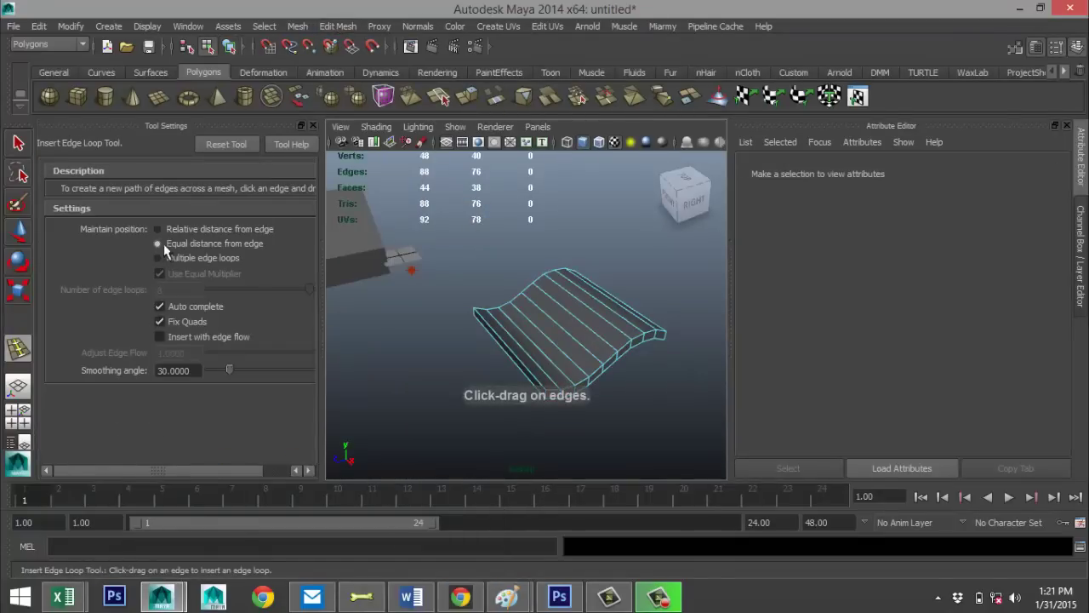
{"action": "left_click", "coordinate": [313, 126]}
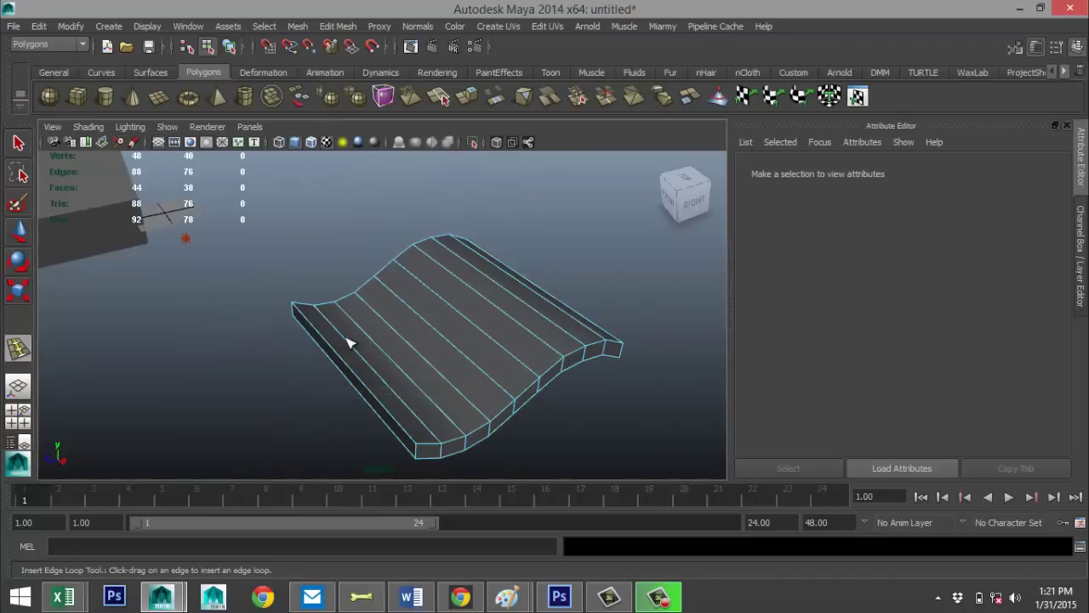
{"action": "left_click_drag", "start_coordinate": [347, 343], "coordinate": [312, 314]}
{"action": "left_click_drag", "start_coordinate": [419, 423], "coordinate": [442, 446]}
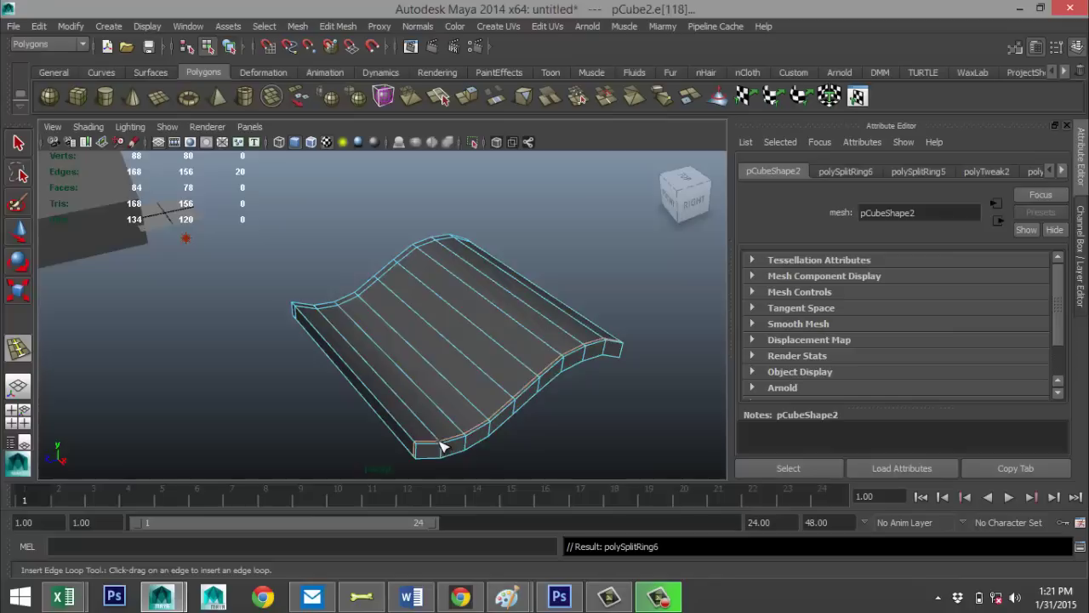
{"action": "right_click", "coordinate": [529, 355]}
{"action": "left_click_drag", "start_coordinate": [527, 320], "coordinate": [528, 317]}
{"action": "key", "text": "ctrl+z"}
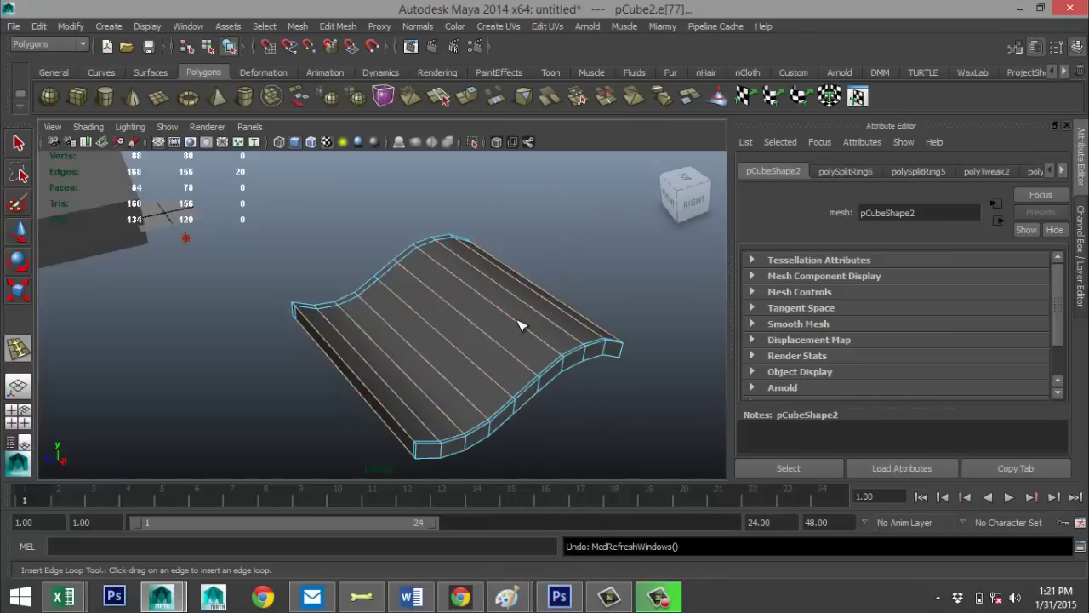
Turn on the smooth mesh preview for the wavy tile and inspect its rounded edges with the tile deselected
{"action": "key", "text": "q"}
{"action": "key", "text": "3"}
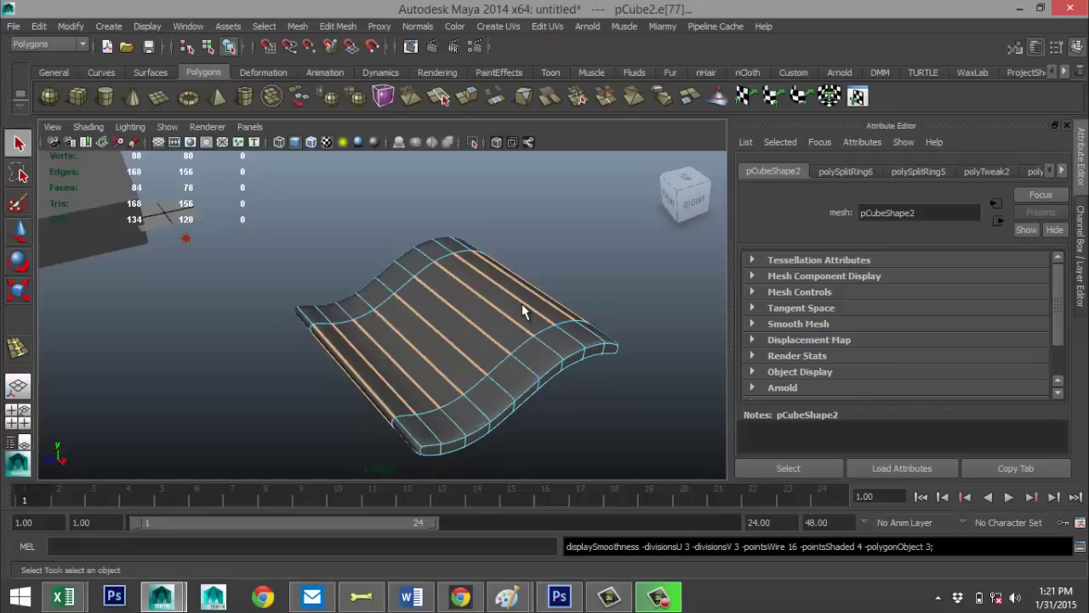
{"action": "left_click", "coordinate": [569, 241]}
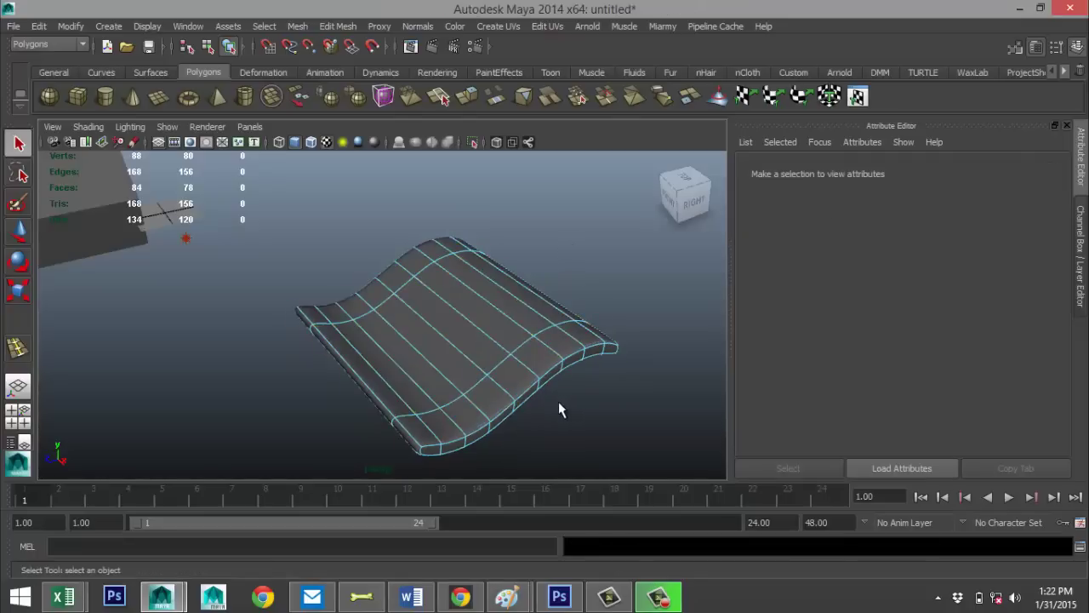
{"action": "middle_click_drag", "start_coordinate": [559, 409], "coordinate": [521, 306], "text": "alt"}
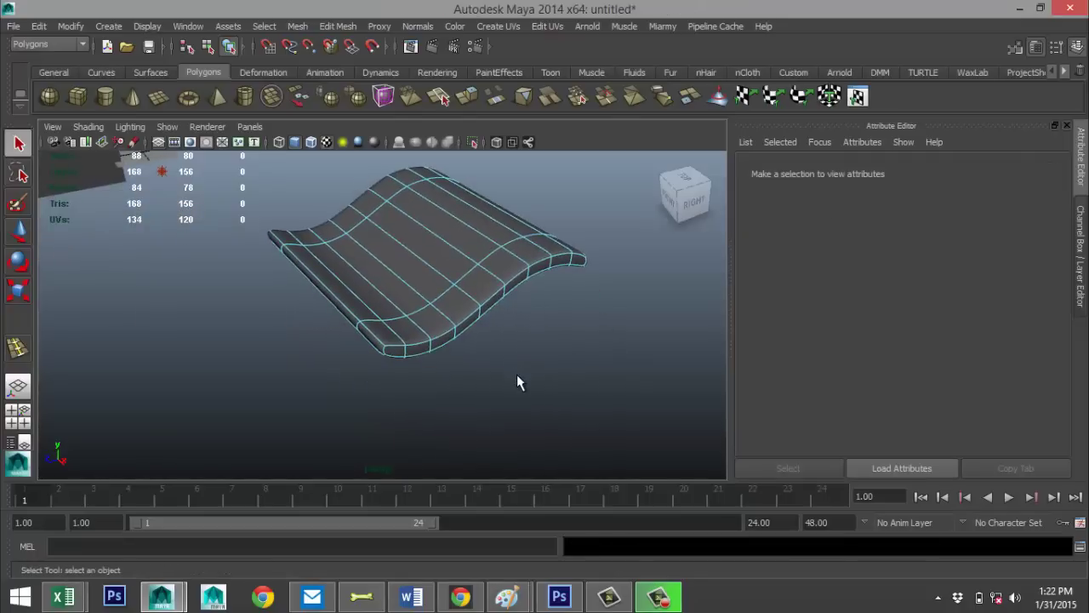
{"action": "left_click", "coordinate": [80, 186]}
{"action": "scroll", "coordinate": [213, 334], "scroll_direction": "up", "scroll_amount": 3}
{"action": "scroll", "coordinate": [537, 338], "scroll_direction": "down", "scroll_amount": 8}
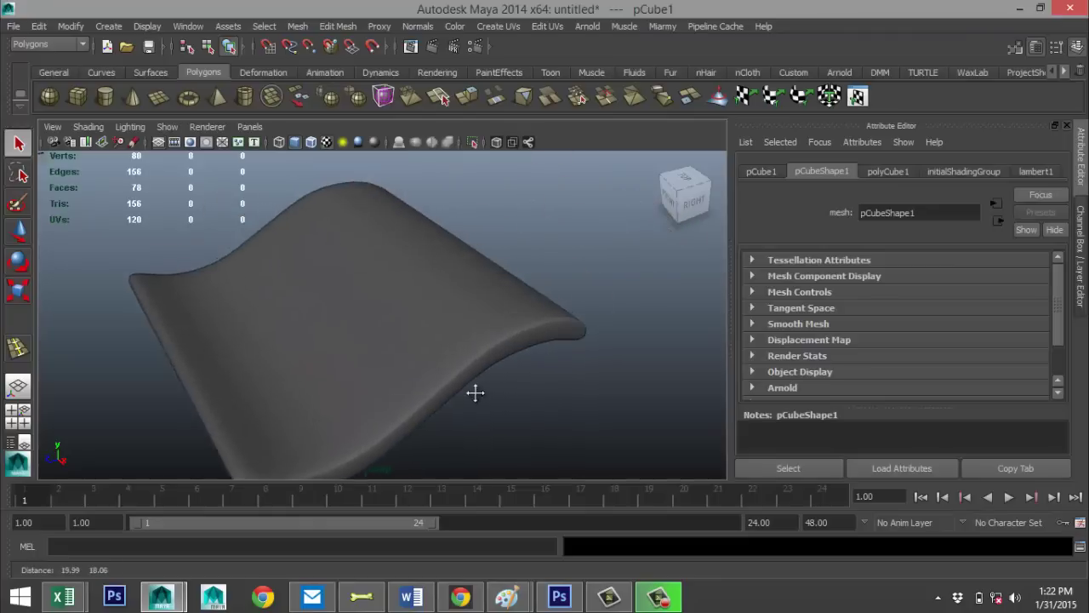
Duplicate the smoothed tile and, using the side view, move the copy along Z to about -87.179 so its trough tucks under the original's crest
{"action": "left_click_drag", "start_coordinate": [493, 381], "coordinate": [438, 377], "text": "alt"}
{"action": "left_click_drag", "start_coordinate": [377, 297], "coordinate": [374, 307], "text": "alt"}
{"action": "left_click", "coordinate": [375, 306]}
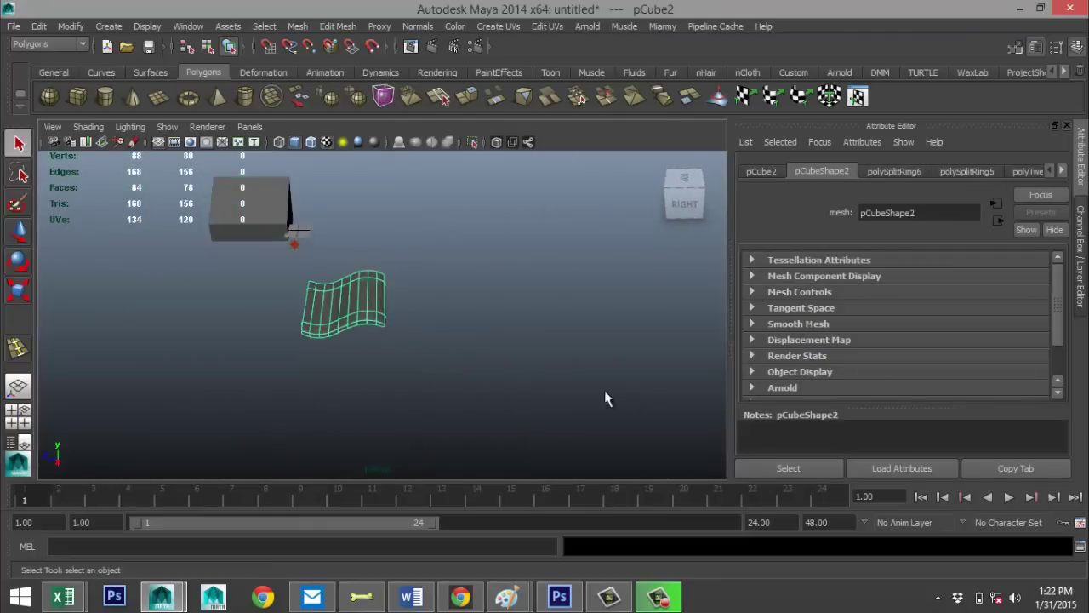
{"action": "key", "text": "ctrl+d"}
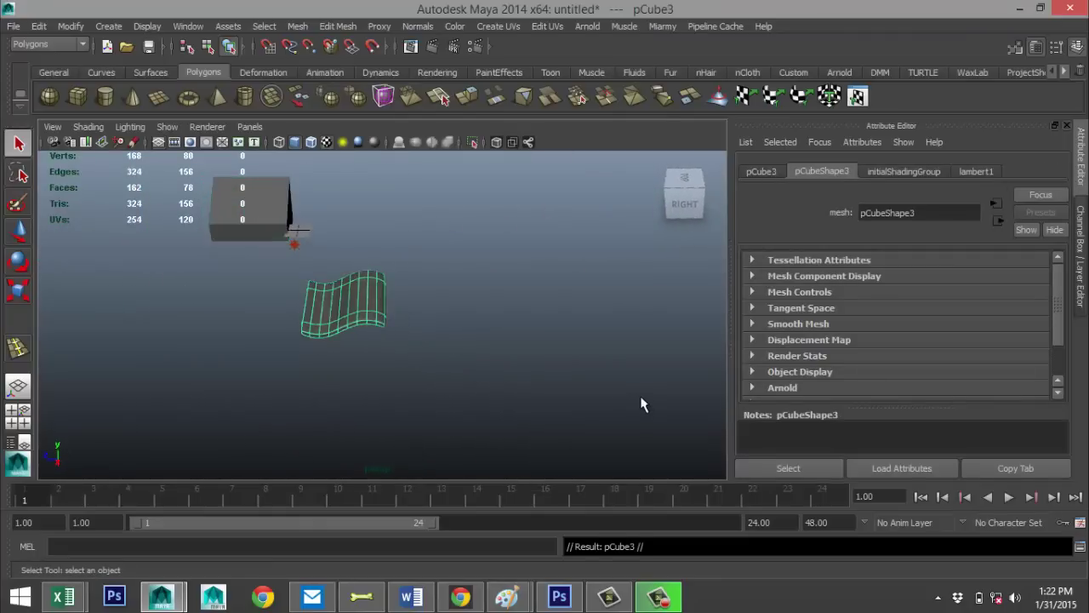
{"action": "key", "text": "w"}
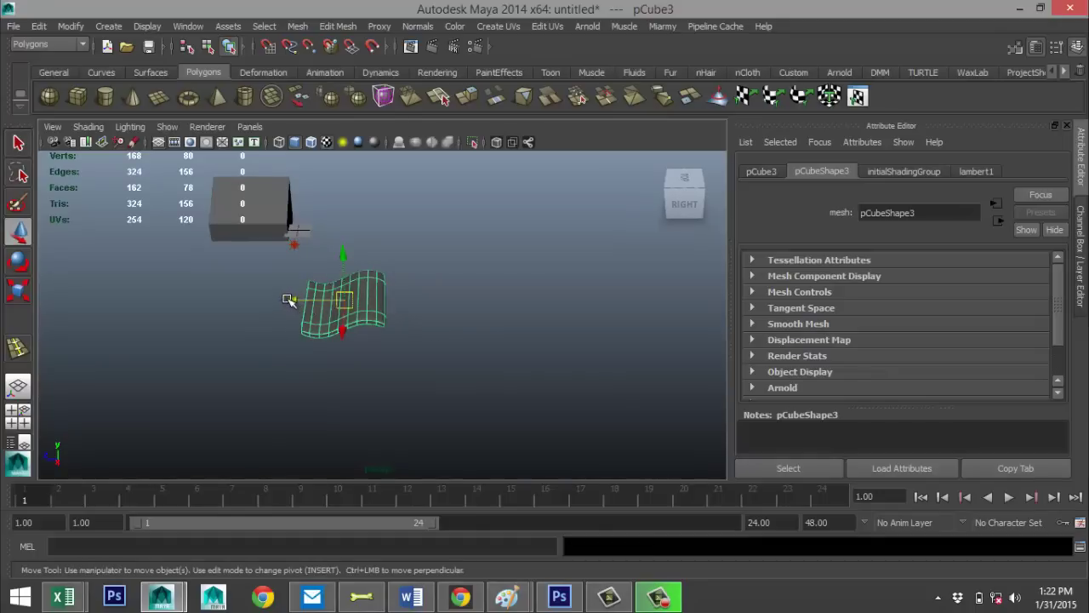
{"action": "left_click_drag", "start_coordinate": [292, 302], "coordinate": [316, 319]}
{"action": "left_click", "coordinate": [19, 416]}
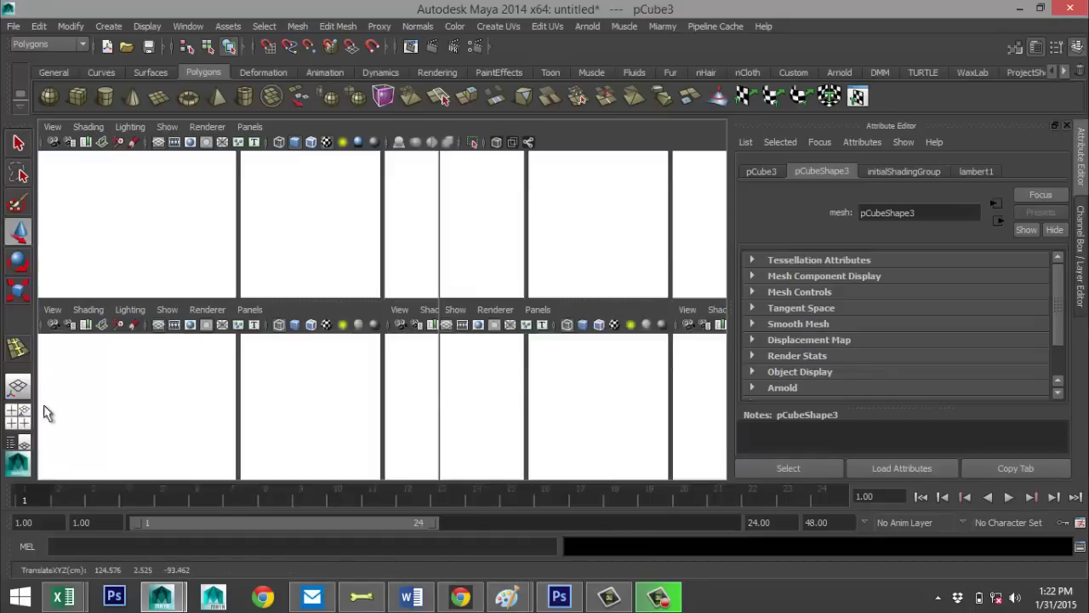
{"action": "key", "text": "space"}
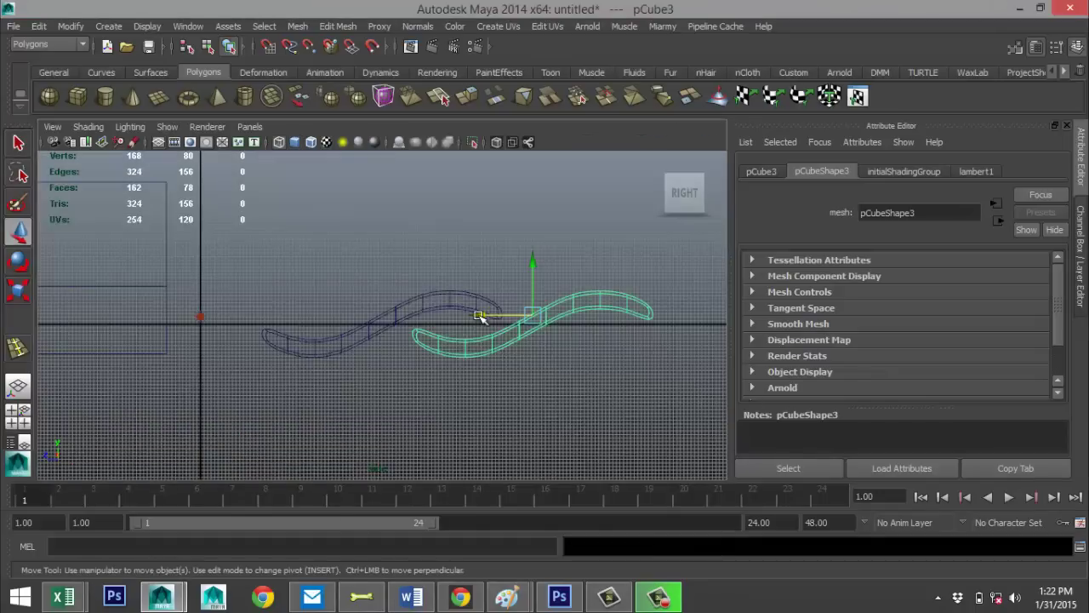
{"action": "left_click_drag", "start_coordinate": [479, 315], "coordinate": [457, 316]}
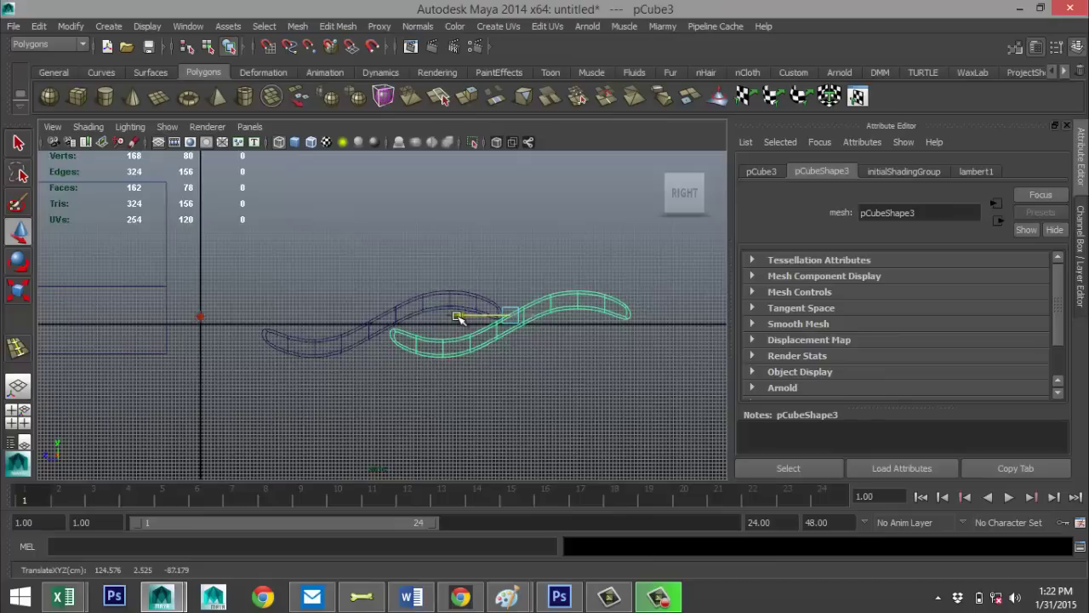
{"action": "left_click", "coordinate": [20, 417]}
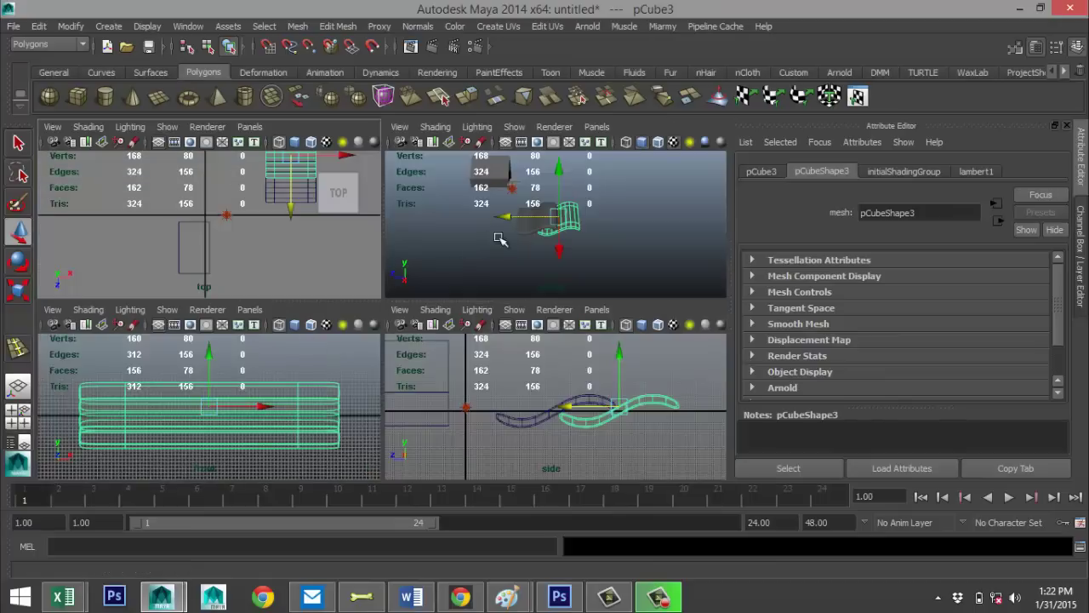
Repeat the offset duplicate of the wavy tile 12 more times to form a continuous row of 14 overlapping tiles
{"action": "key", "text": "space"}
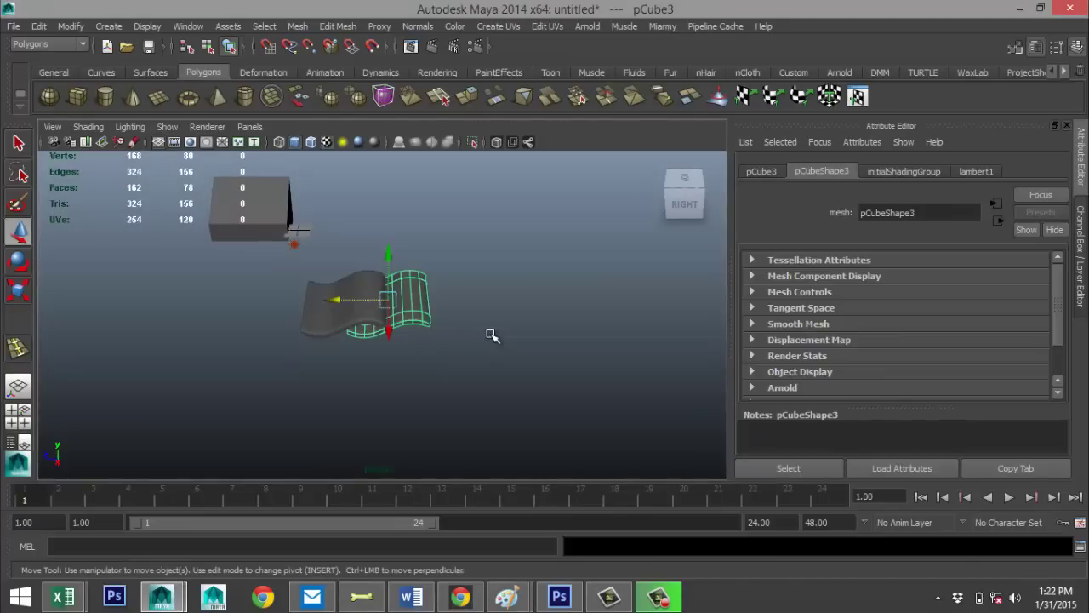
{"action": "key", "text": "shift+d"}
{"action": "key", "text": "shift+d"}
{"action": "key", "text": "shift+d"}
{"action": "key", "text": "shift+d"}
{"action": "key", "text": "shift+d"}
{"action": "key", "text": "shift+d"}
{"action": "key", "text": "shift+d"}
{"action": "key", "text": "shift+d"}
{"action": "key", "text": "shift+d"}
{"action": "key", "text": "shift+d"}
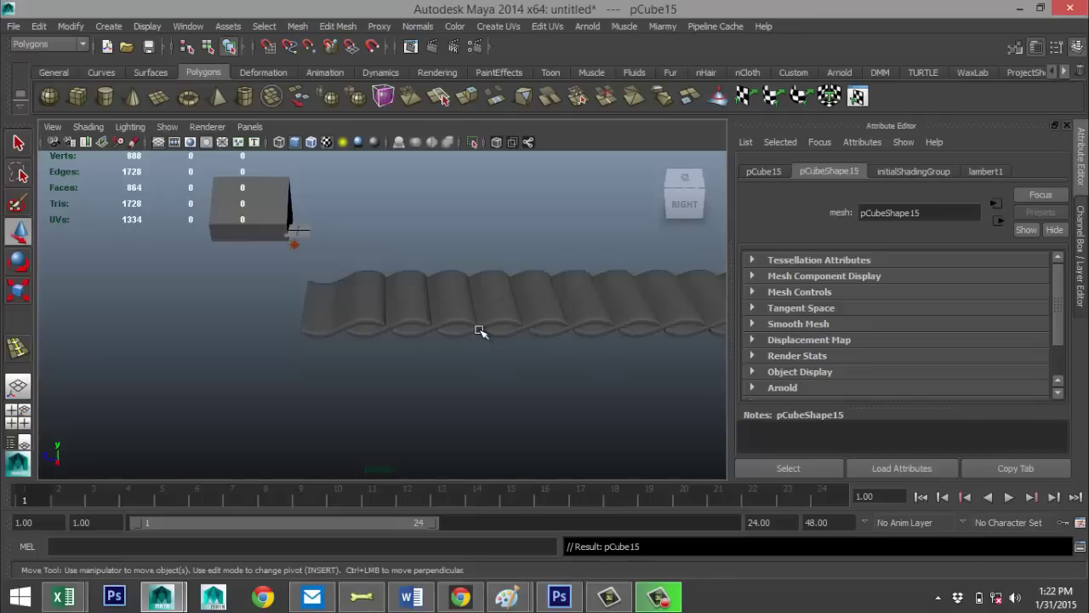
{"action": "scroll", "coordinate": [479, 330], "scroll_direction": "down", "scroll_amount": 5}
Select all the wavy tiles in the row, combine them into one mesh and center its pivot
{"action": "left_click_drag", "start_coordinate": [438, 327], "coordinate": [417, 400], "text": "alt"}
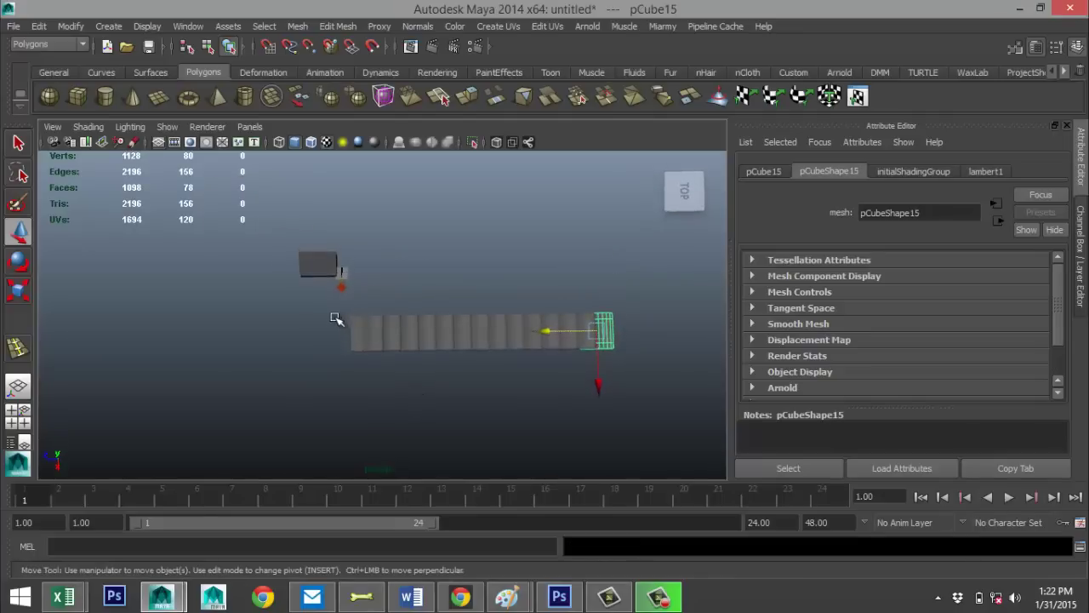
{"action": "left_click_drag", "start_coordinate": [360, 306], "coordinate": [656, 389]}
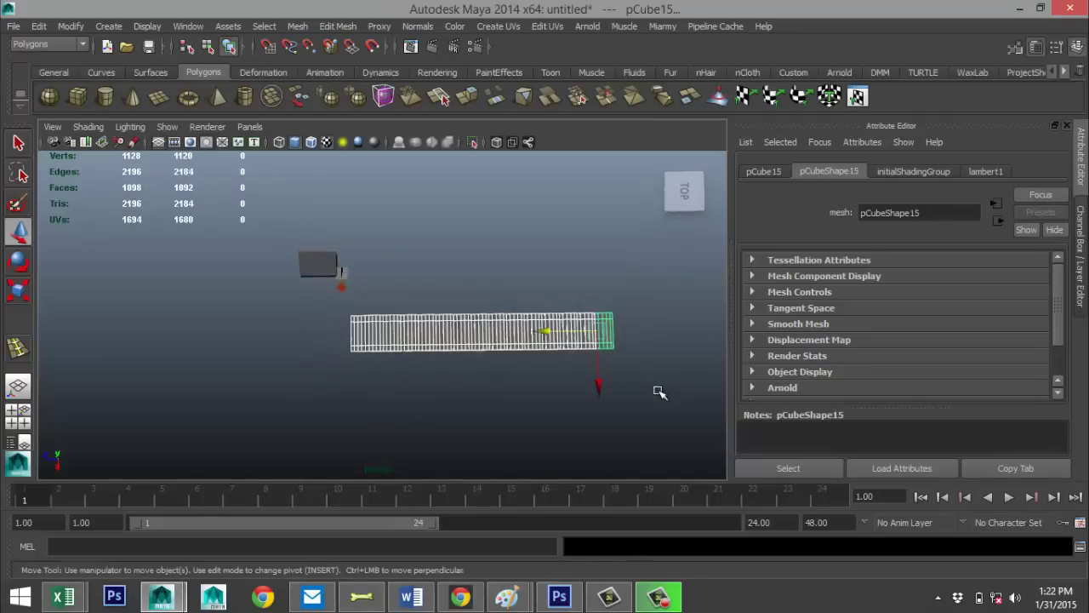
{"action": "left_click", "coordinate": [298, 26]}
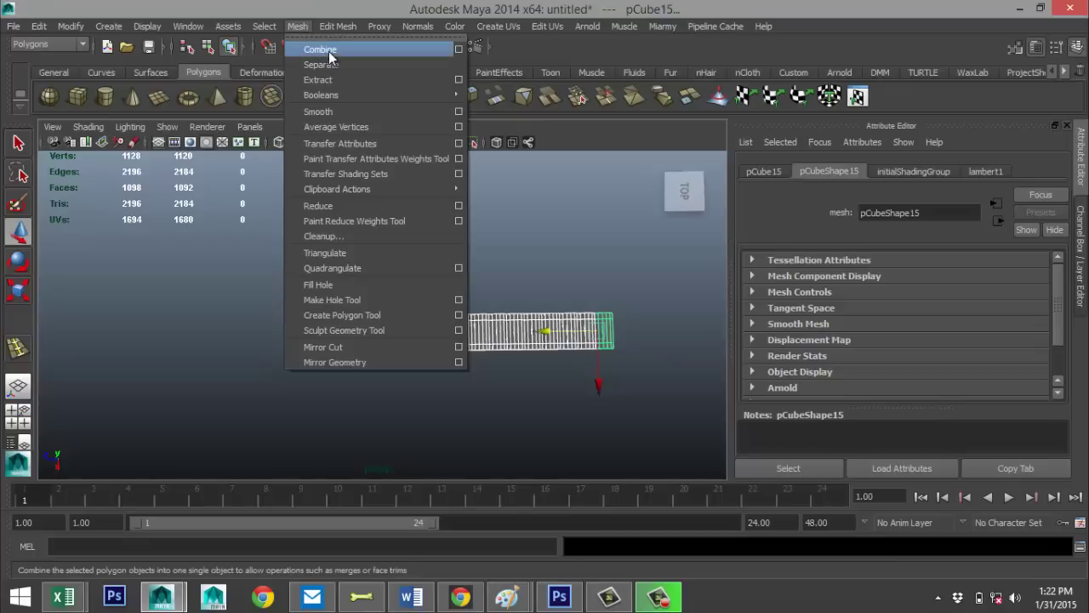
{"action": "left_click", "coordinate": [322, 50]}
{"action": "left_click_drag", "start_coordinate": [404, 321], "coordinate": [136, 142], "text": "alt"}
{"action": "left_click", "coordinate": [71, 27]}
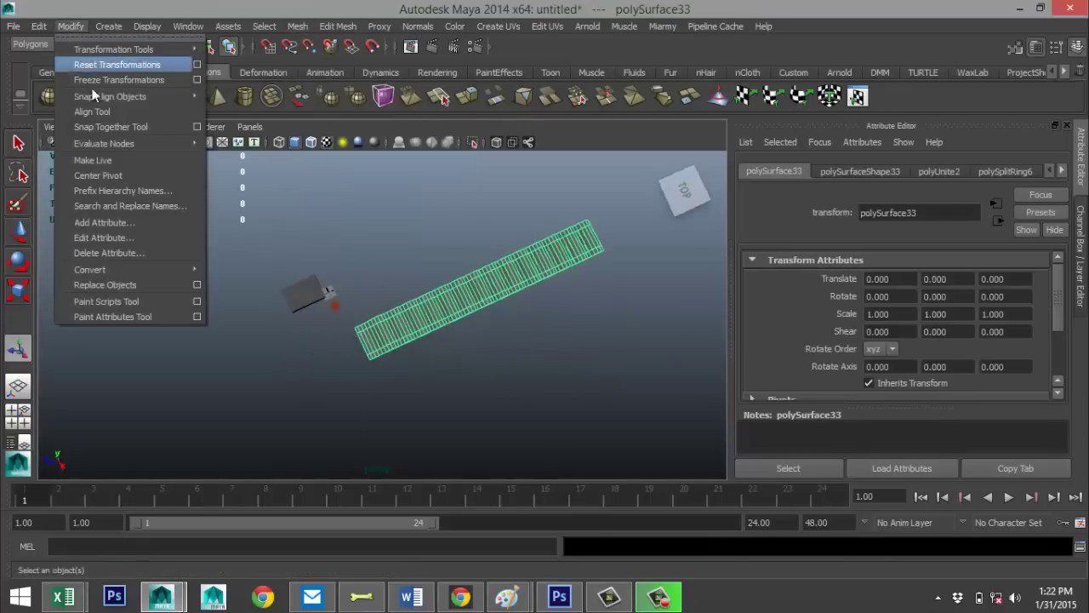
{"action": "left_click", "coordinate": [125, 175]}
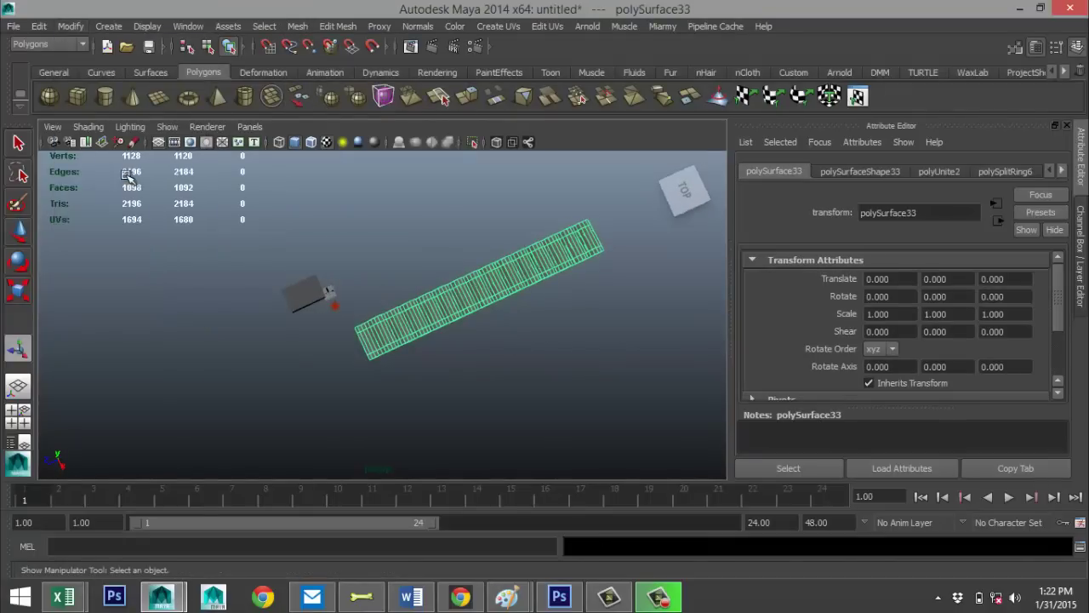
Duplicate the combined tile row while working in the top view
{"action": "left_click", "coordinate": [32, 416]}
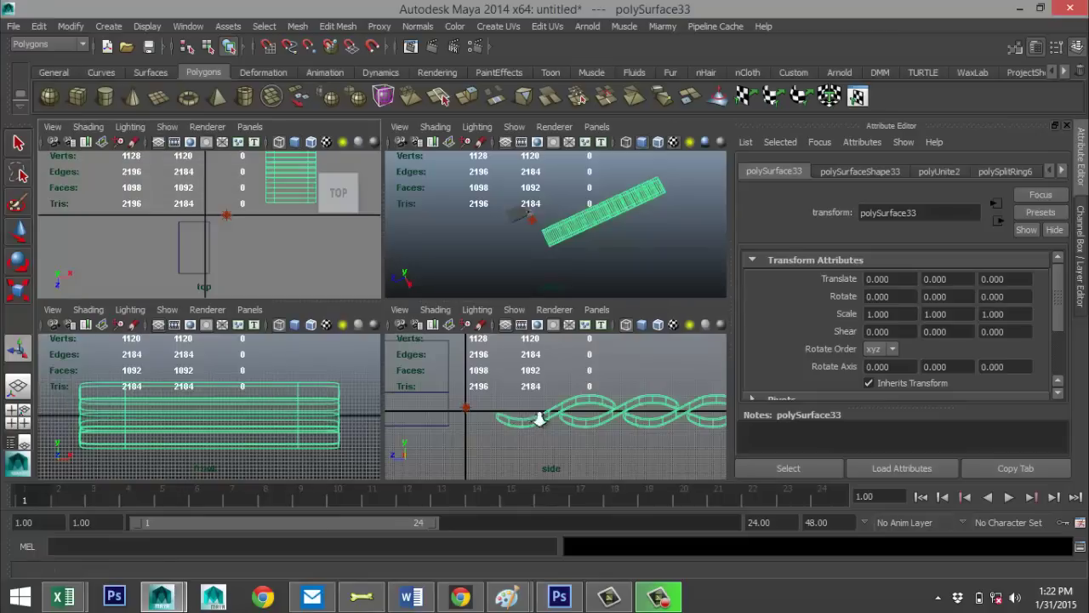
{"action": "scroll", "coordinate": [543, 414], "scroll_direction": "down", "scroll_amount": 3}
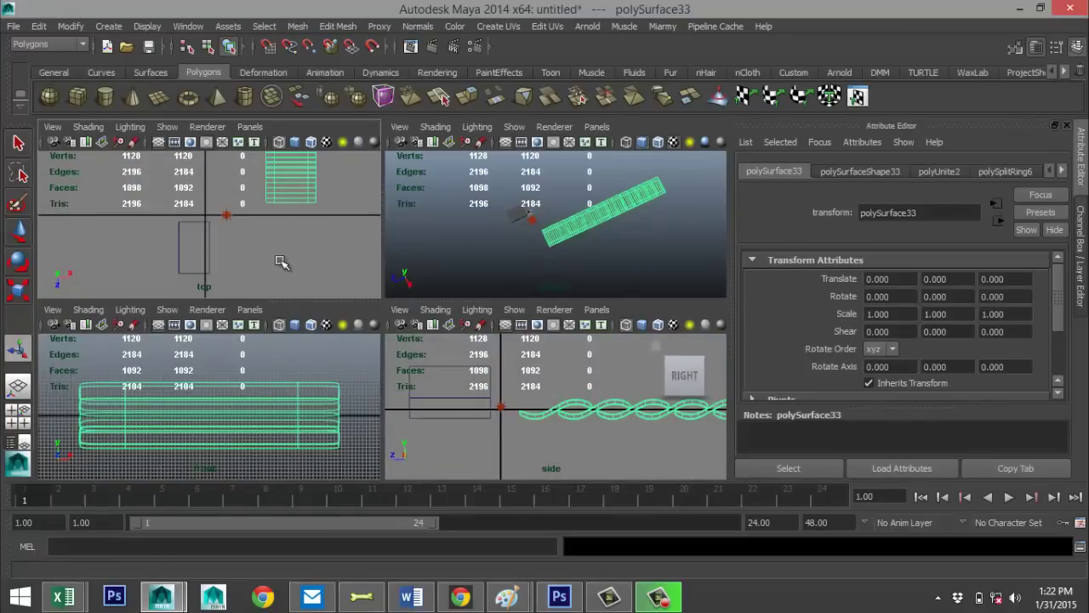
{"action": "key", "text": "space"}
{"action": "scroll", "coordinate": [309, 250], "scroll_direction": "down", "scroll_amount": 5}
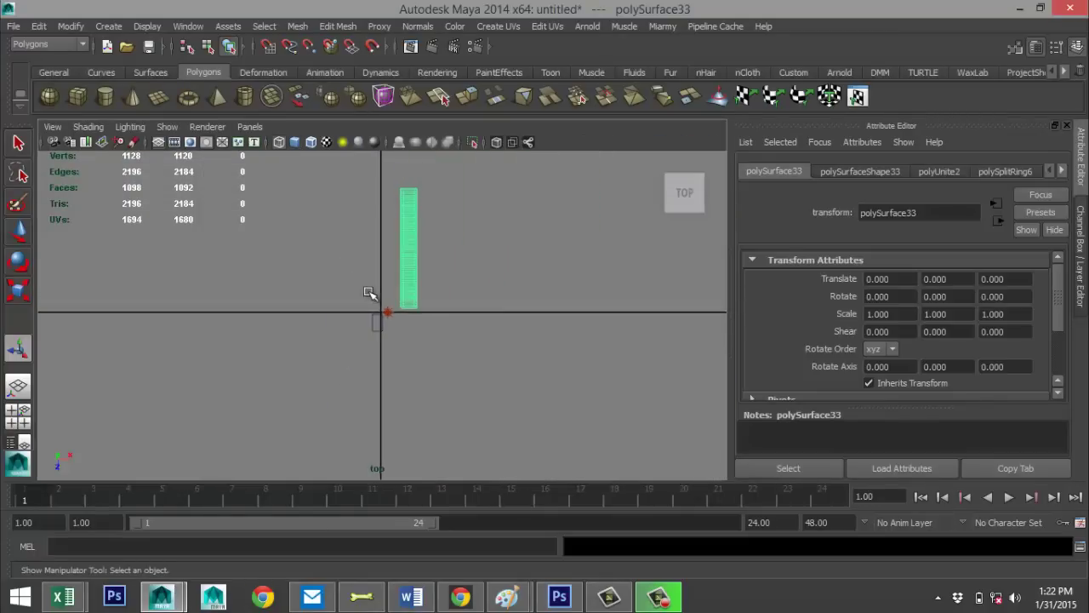
{"action": "key", "text": "ctrl+d"}
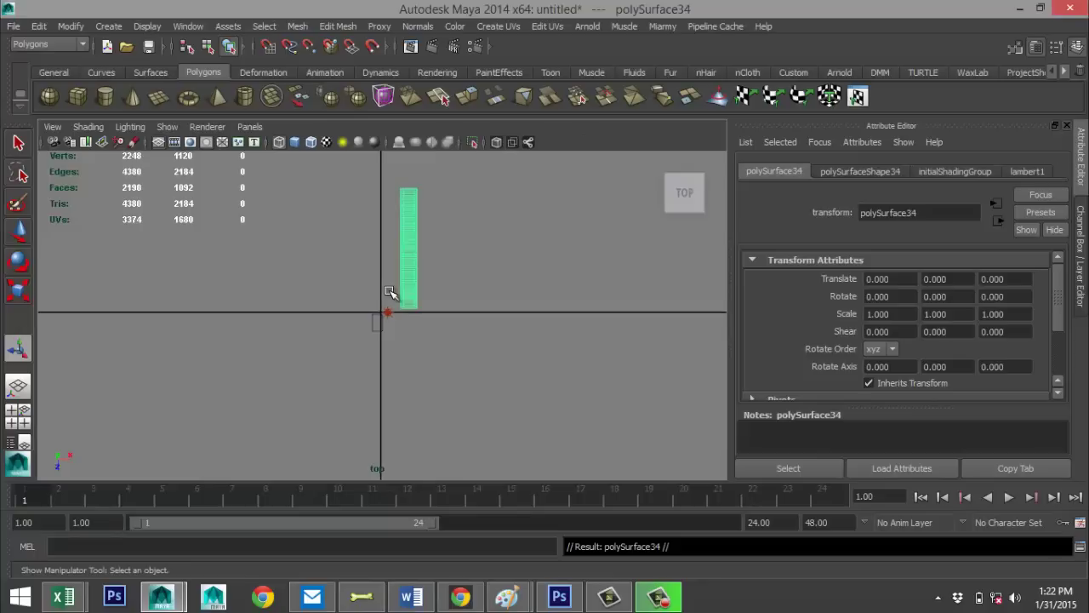
Move the copied row along X to about -42.795 so that it partly overlaps the original row
{"action": "key", "text": "w"}
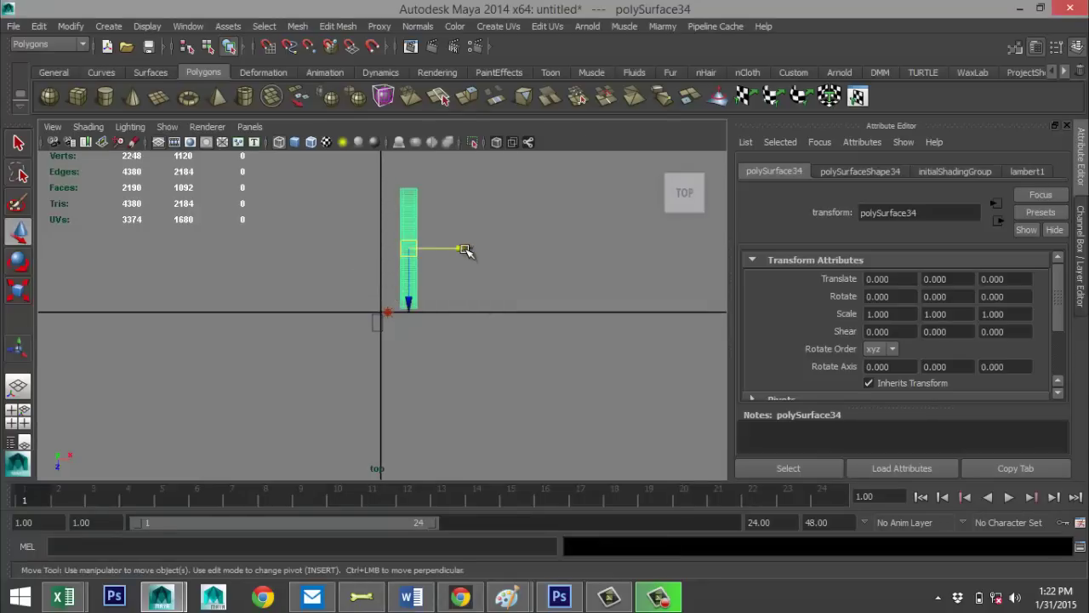
{"action": "left_click_drag", "start_coordinate": [464, 249], "coordinate": [462, 263]}
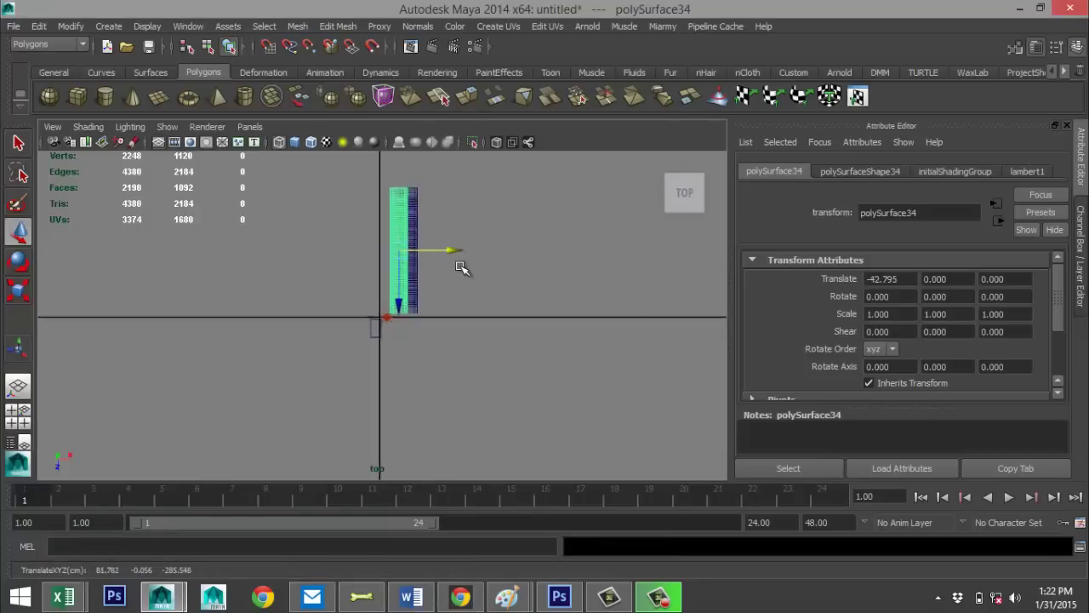
{"action": "scroll", "coordinate": [441, 307], "scroll_direction": "up", "scroll_amount": 8}
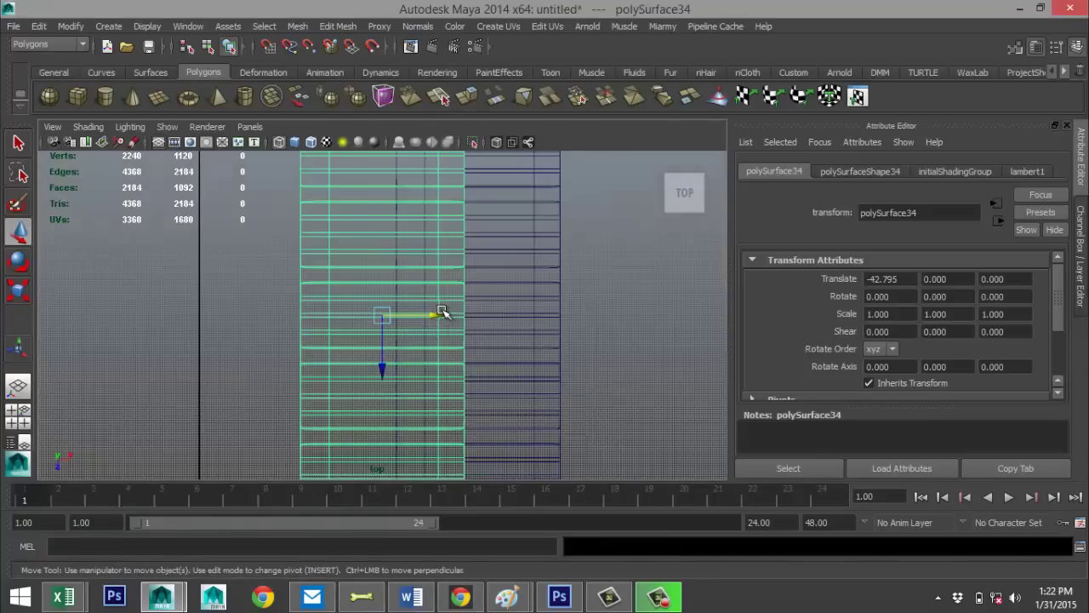
{"action": "scroll", "coordinate": [213, 383], "scroll_direction": "down", "scroll_amount": 10}
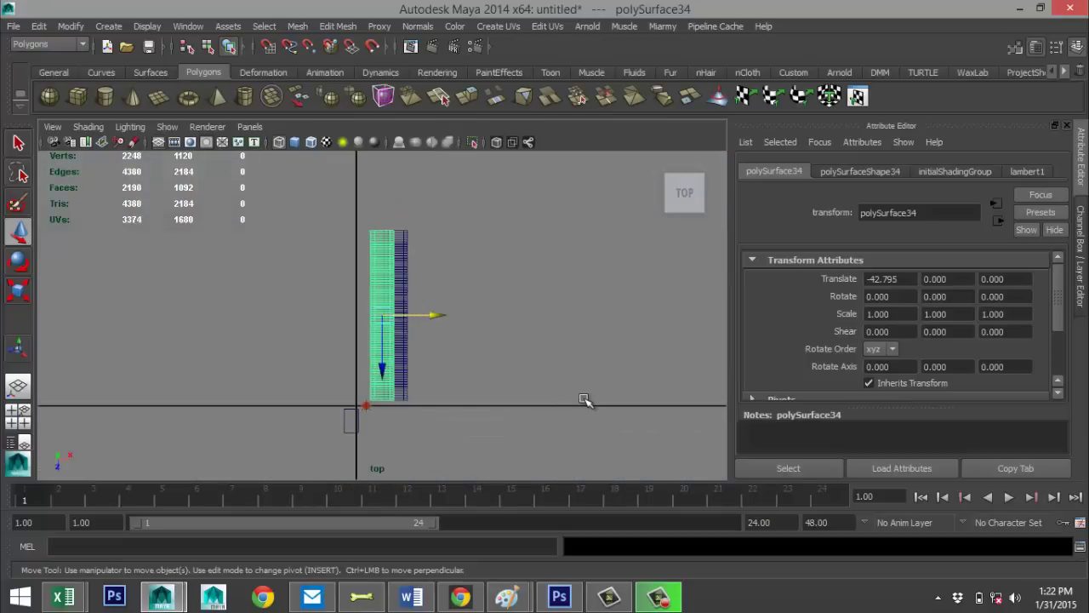
Repeat the offset duplicate of the combined row six more times, ending at X -299.564
{"action": "key", "text": "shift+d"}
{"action": "key", "text": "shift+d"}
{"action": "key", "text": "shift+d"}
{"action": "key", "text": "shift+d"}
{"action": "key", "text": "shift+d"}
{"action": "key", "text": "shift+d"}
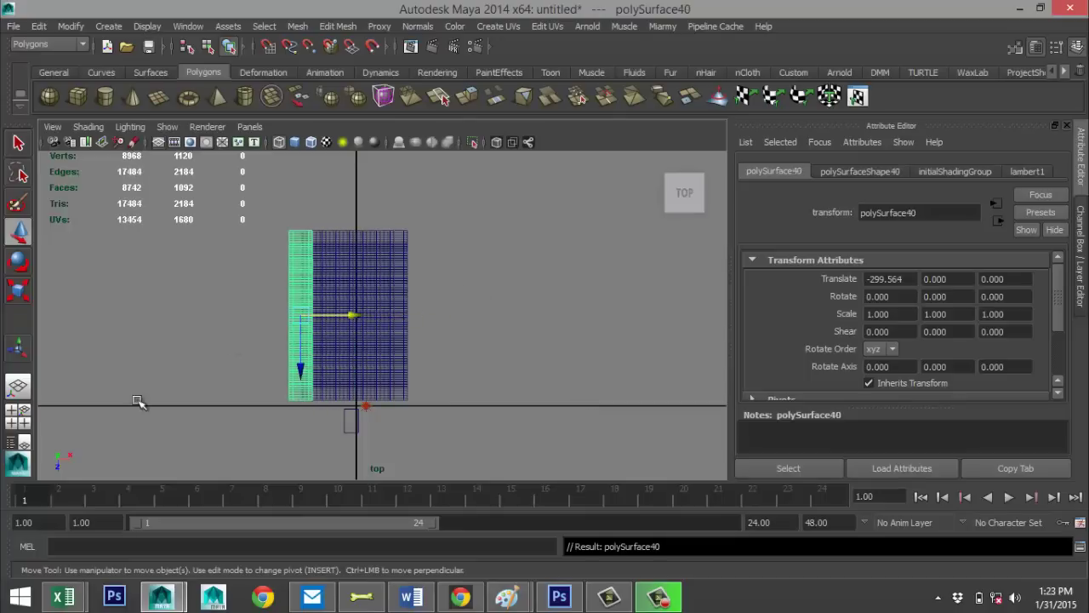
Delete the sloped house block in front of the tiled surface and inspect the rows in the perspective view
{"action": "left_click", "coordinate": [22, 415]}
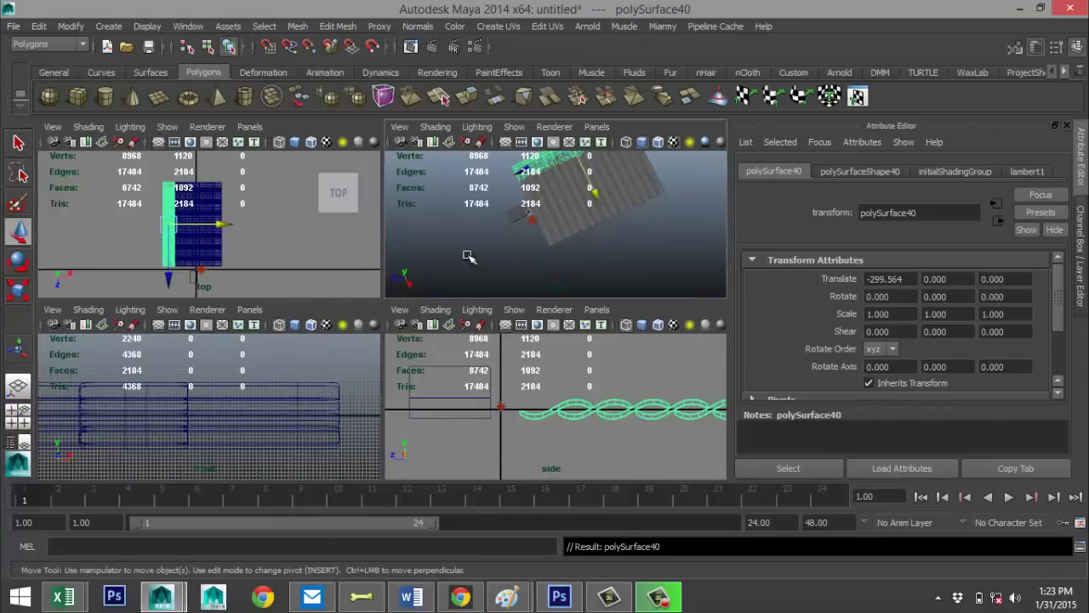
{"action": "key", "text": "space"}
{"action": "left_click_drag", "start_coordinate": [369, 366], "coordinate": [400, 305], "text": "alt"}
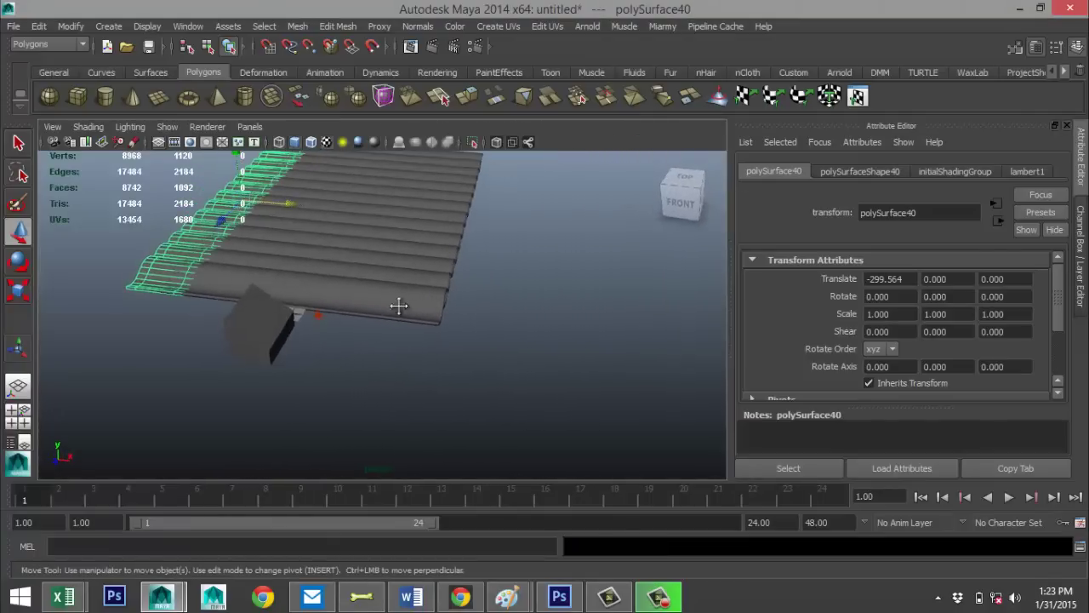
{"action": "middle_click_drag", "start_coordinate": [400, 306], "coordinate": [512, 327], "text": "alt"}
{"action": "left_click", "coordinate": [410, 381]}
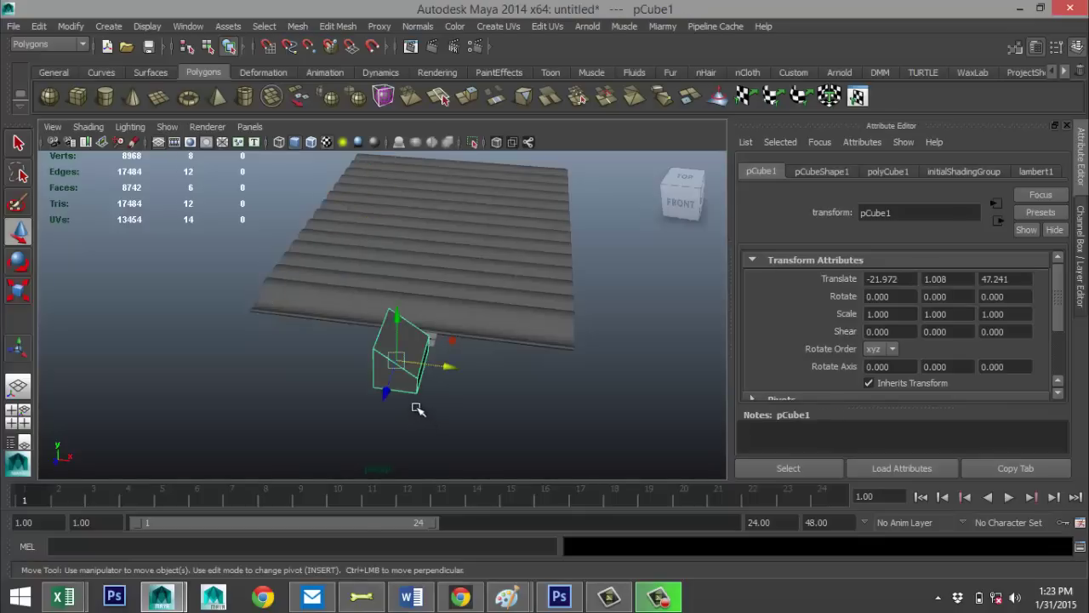
{"action": "key", "text": "Delete"}
{"action": "scroll", "coordinate": [414, 406], "scroll_direction": "up", "scroll_amount": 3}
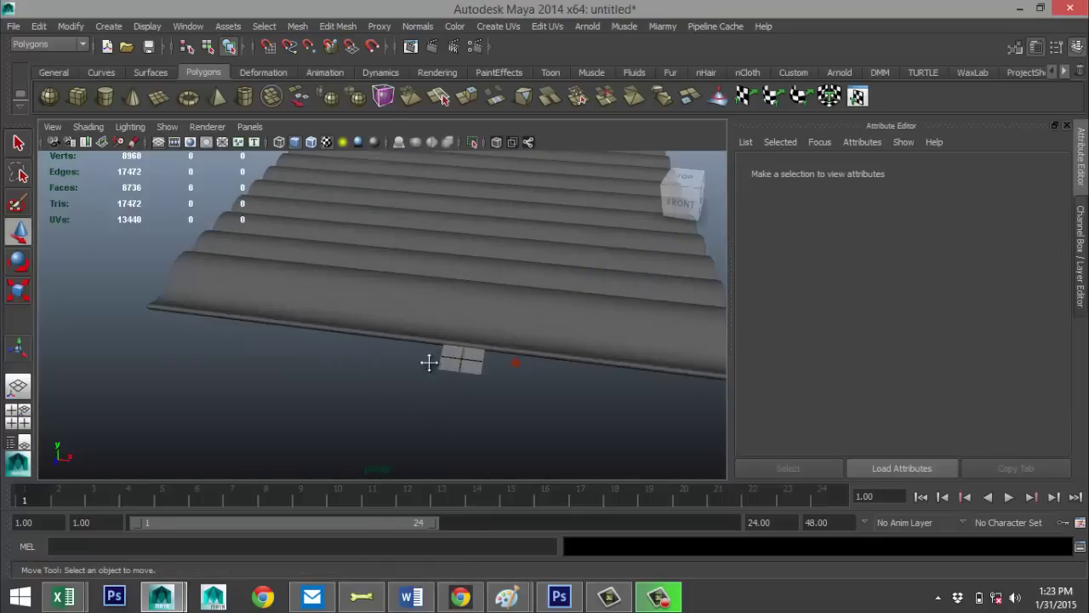
{"action": "left_click_drag", "start_coordinate": [428, 362], "coordinate": [509, 406], "text": "alt"}
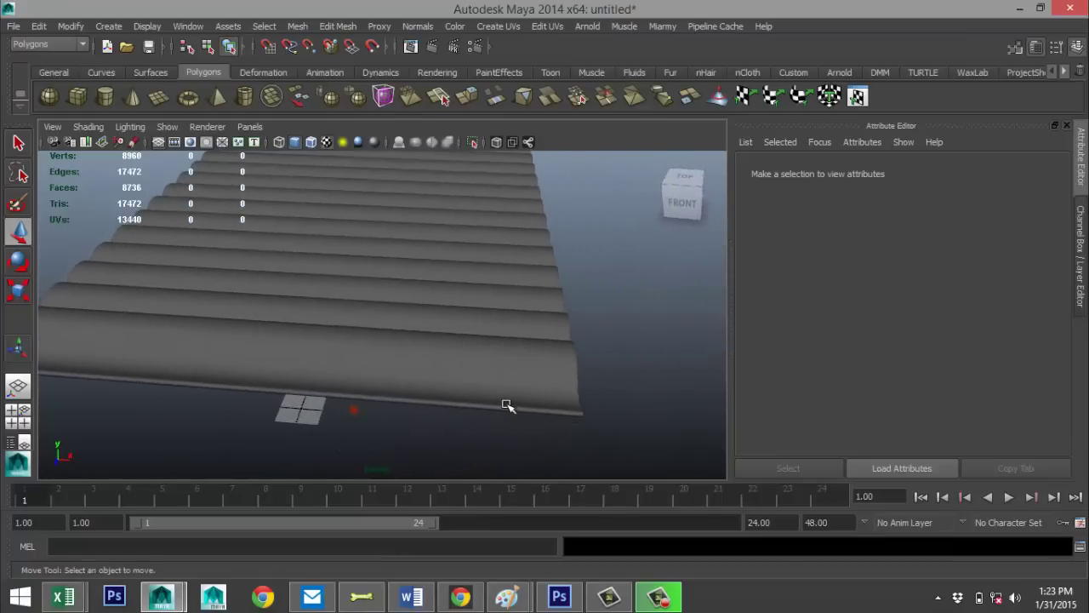
Select six of the copied tile rows, raise them about 4.024 along Y and check their overlap in the front view
{"action": "left_click", "coordinate": [450, 388]}
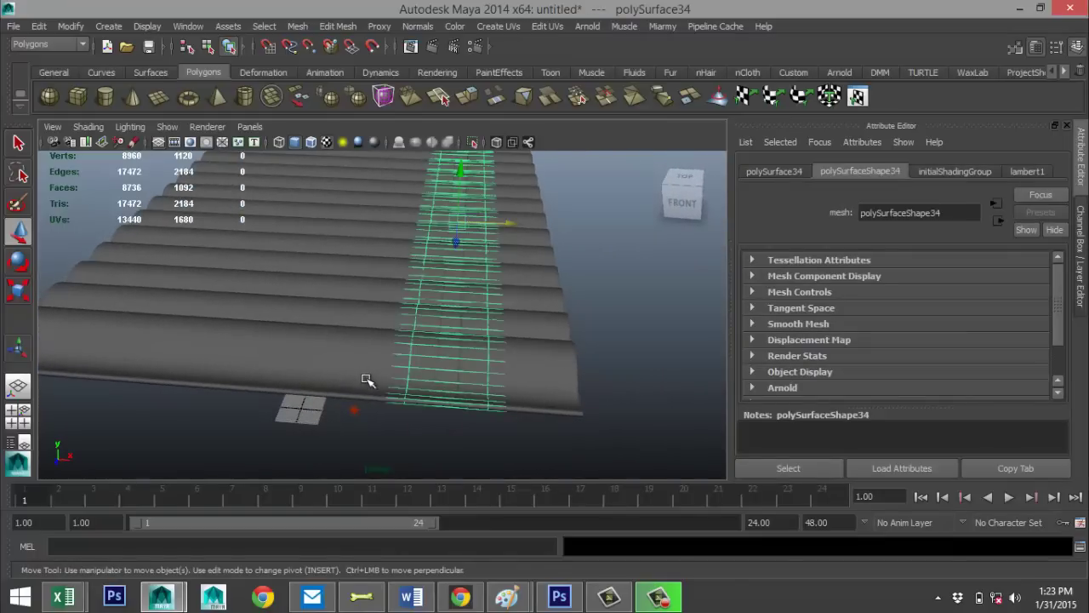
{"action": "left_click", "coordinate": [341, 377], "text": "shift"}
{"action": "left_click", "coordinate": [228, 353], "text": "shift"}
{"action": "left_click", "coordinate": [125, 339], "text": "shift"}
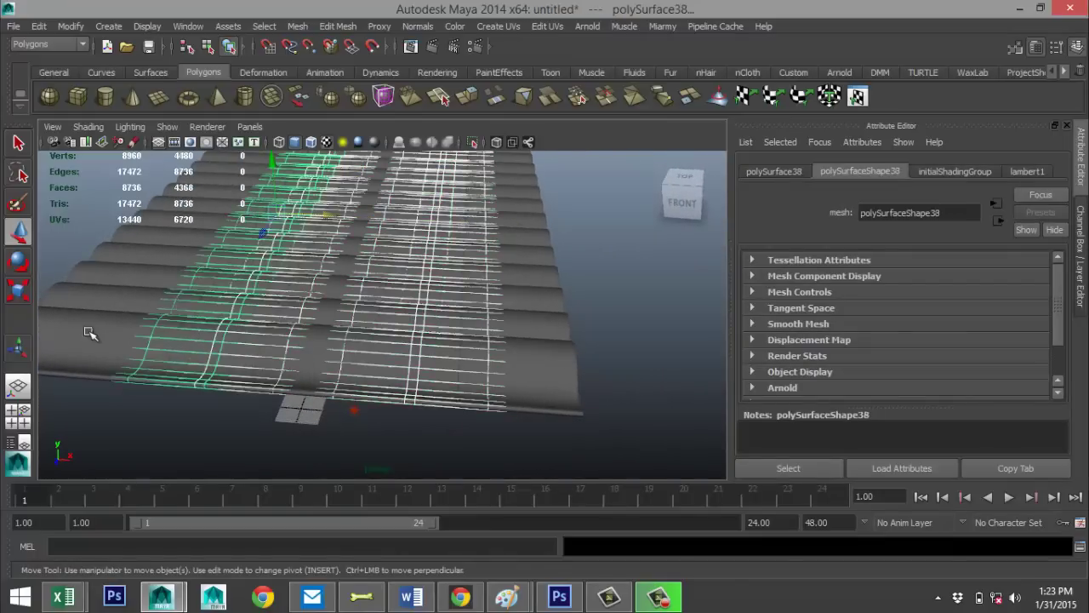
{"action": "left_click", "coordinate": [78, 330], "text": "shift"}
{"action": "left_click", "coordinate": [45, 323], "text": "shift"}
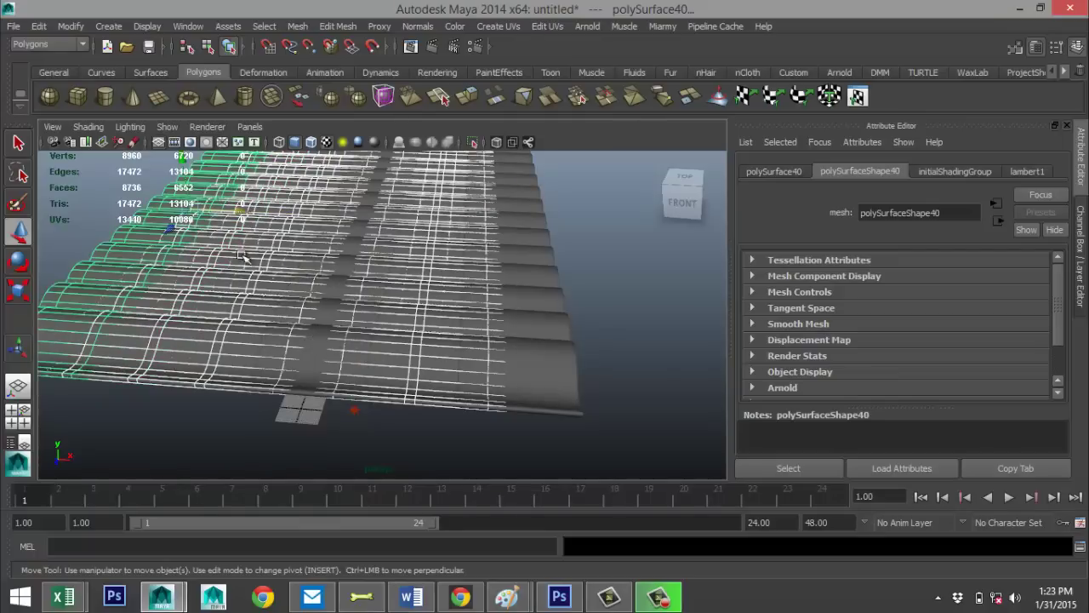
{"action": "scroll", "coordinate": [286, 311], "scroll_direction": "down", "scroll_amount": 5}
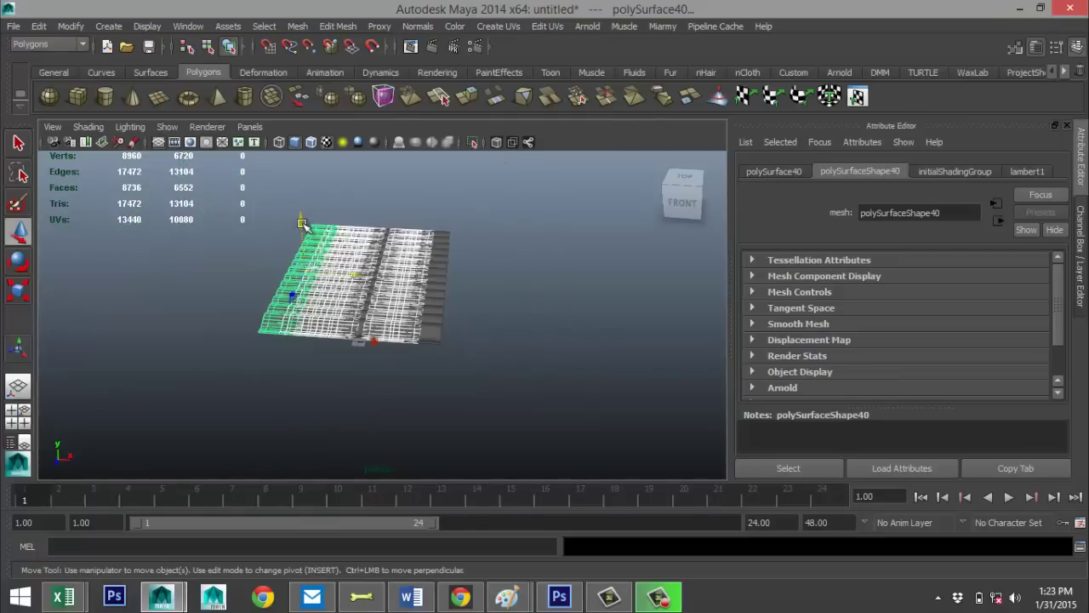
{"action": "left_click_drag", "start_coordinate": [302, 223], "coordinate": [302, 222]}
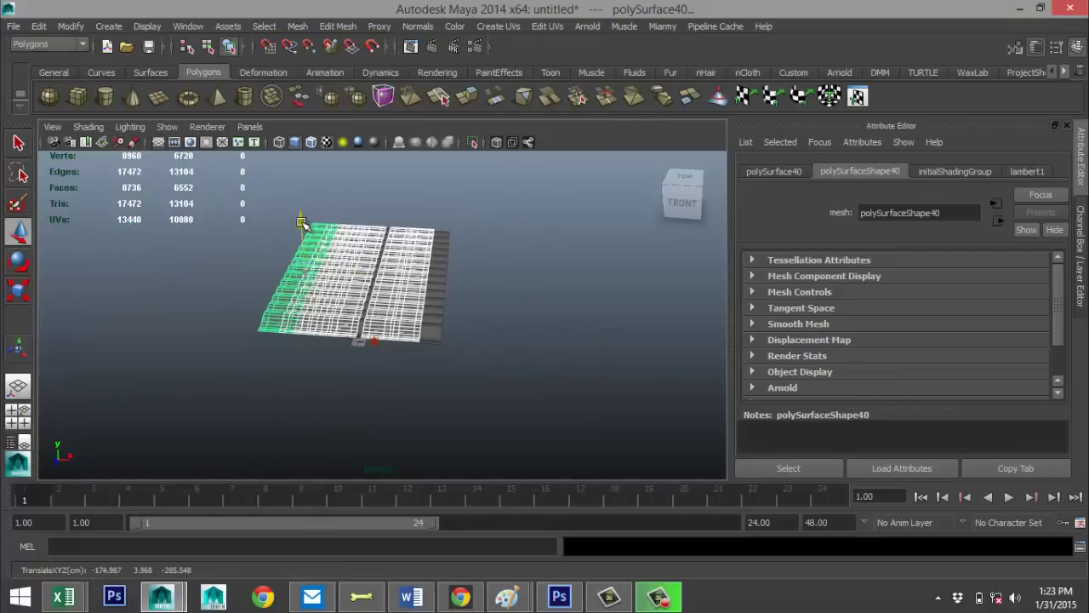
{"action": "left_click", "coordinate": [18, 417]}
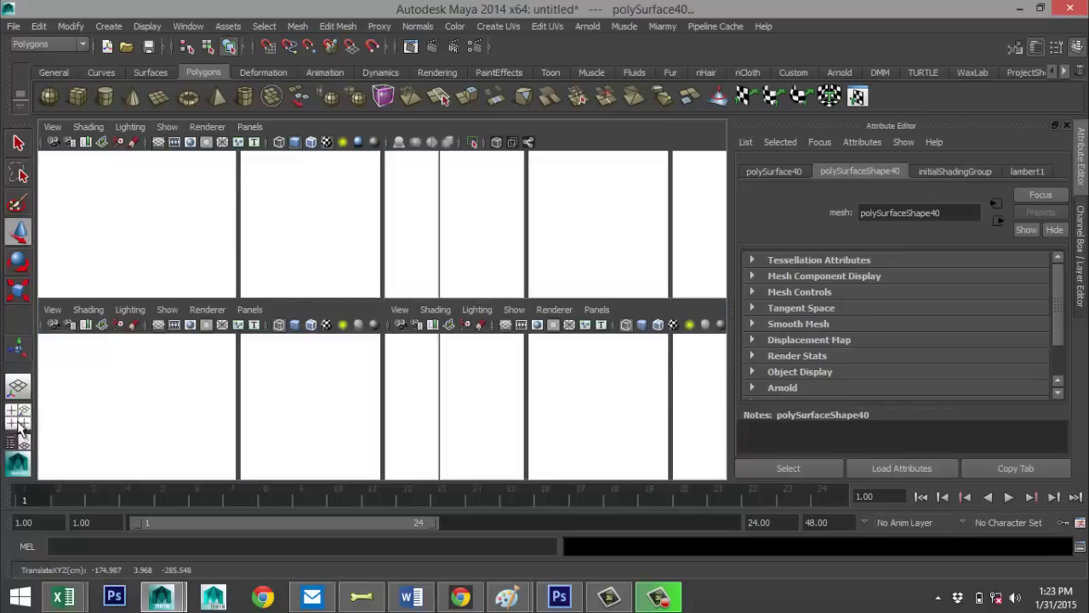
{"action": "key", "text": "space"}
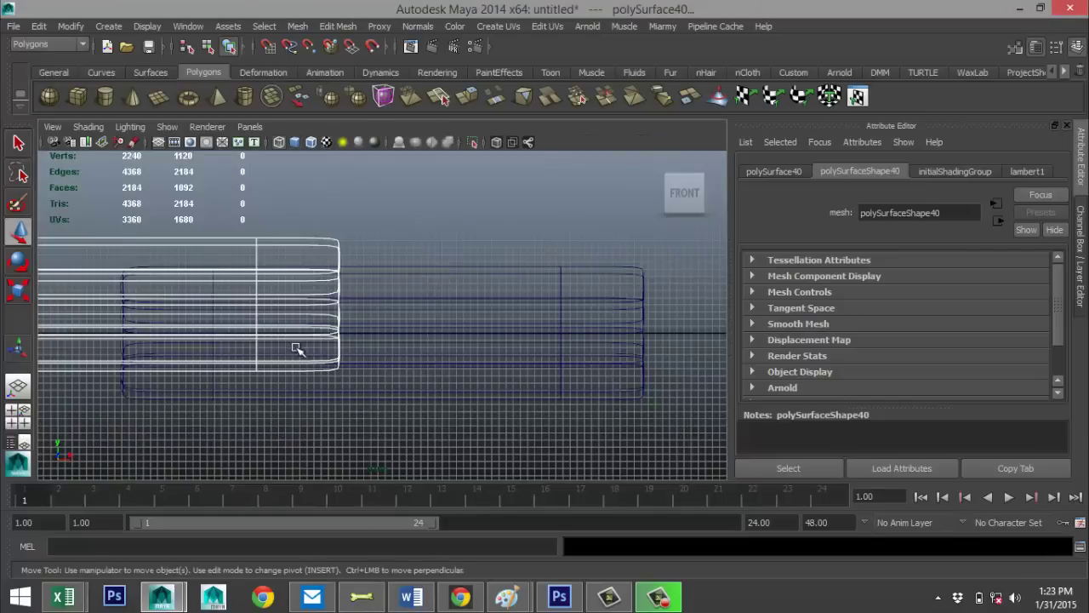
{"action": "scroll", "coordinate": [297, 349], "scroll_direction": "down", "scroll_amount": 6}
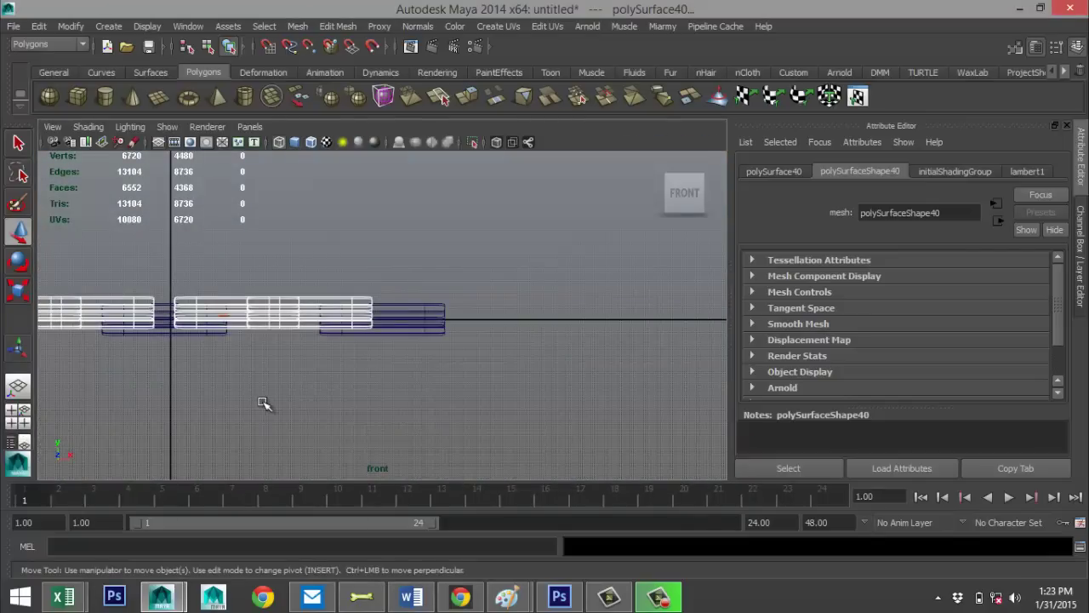
Undo the rows' vertical move, the block deletion, the six repeated duplicates and the first copy's sideways move
{"action": "key", "text": "ctrl+z"}
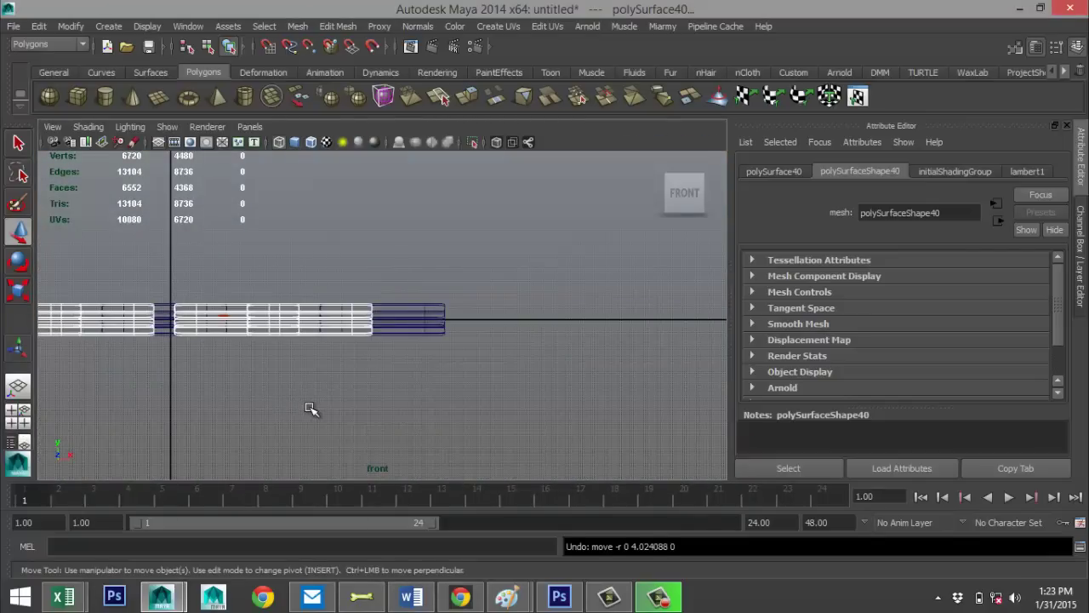
{"action": "key", "text": "ctrl+z"}
{"action": "key", "text": "ctrl+z"}
{"action": "key", "text": "ctrl+z"}
{"action": "key", "text": "ctrl+z"}
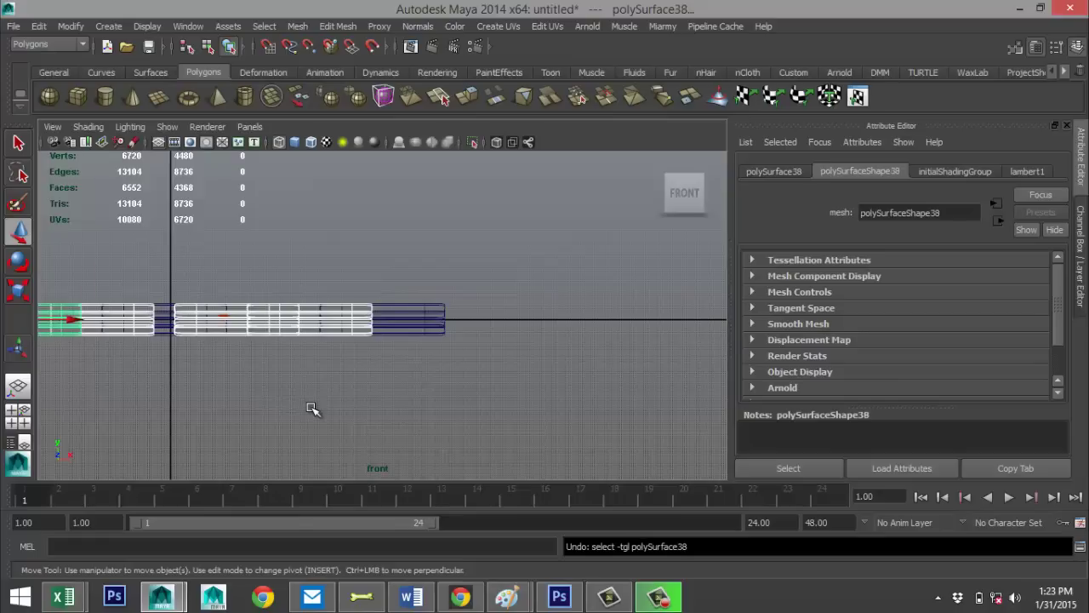
{"action": "key", "text": "ctrl+z"}
{"action": "key", "text": "ctrl+z"}
{"action": "key", "text": "ctrl+z"}
{"action": "key", "text": "ctrl+z"}
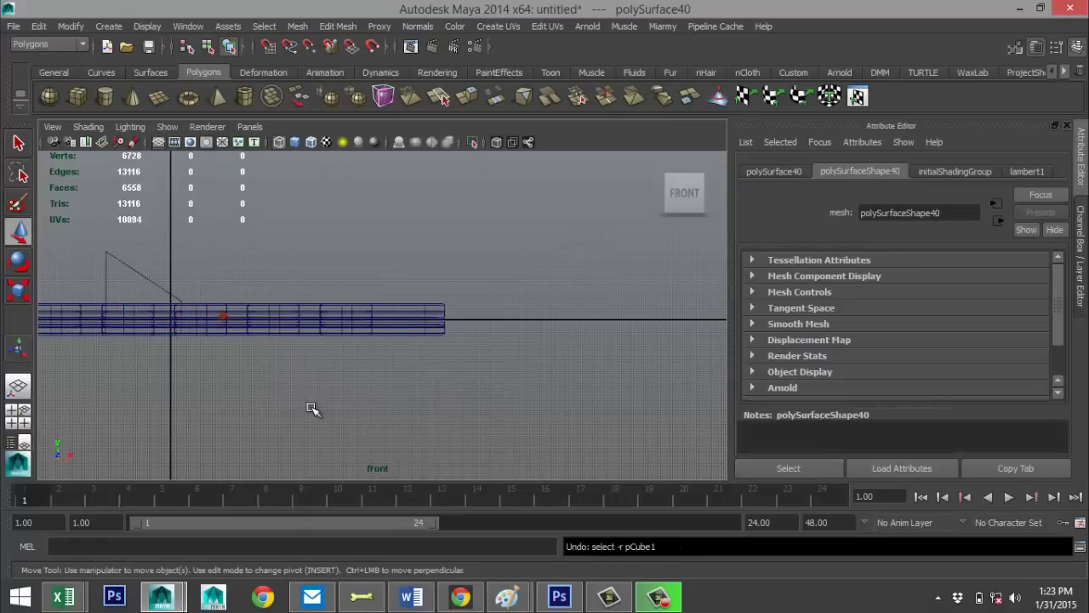
{"action": "key", "text": "ctrl+z"}
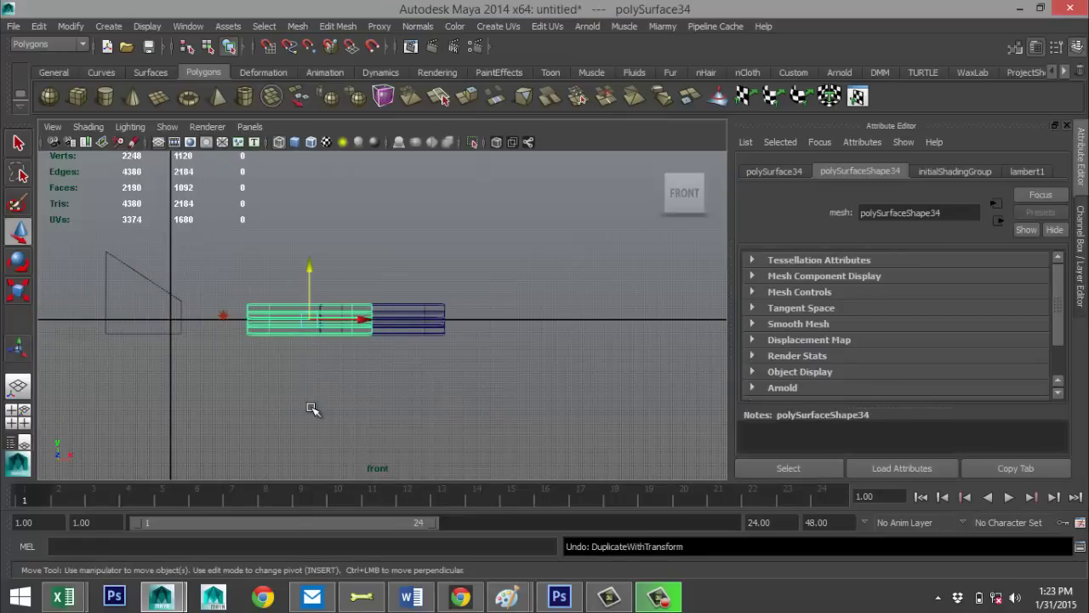
{"action": "key", "text": "ctrl+z"}
Select the sloped house block in the front view and delete it, keeping only the tile rows
{"action": "left_click_drag", "start_coordinate": [178, 390], "coordinate": [179, 390]}
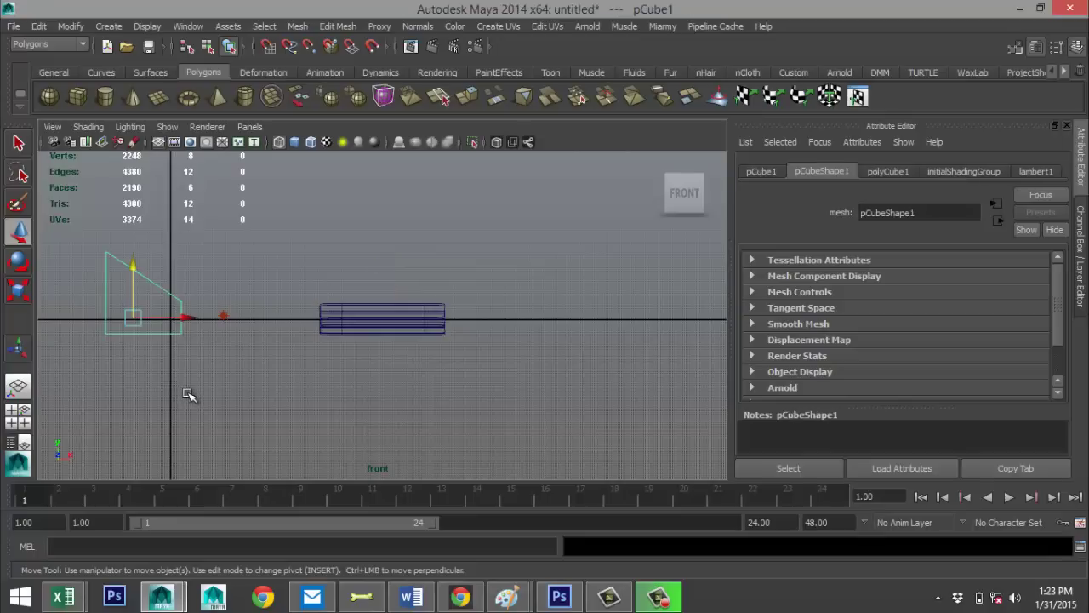
{"action": "key", "text": "Delete"}
{"action": "scroll", "coordinate": [396, 334], "scroll_direction": "up", "scroll_amount": 2}
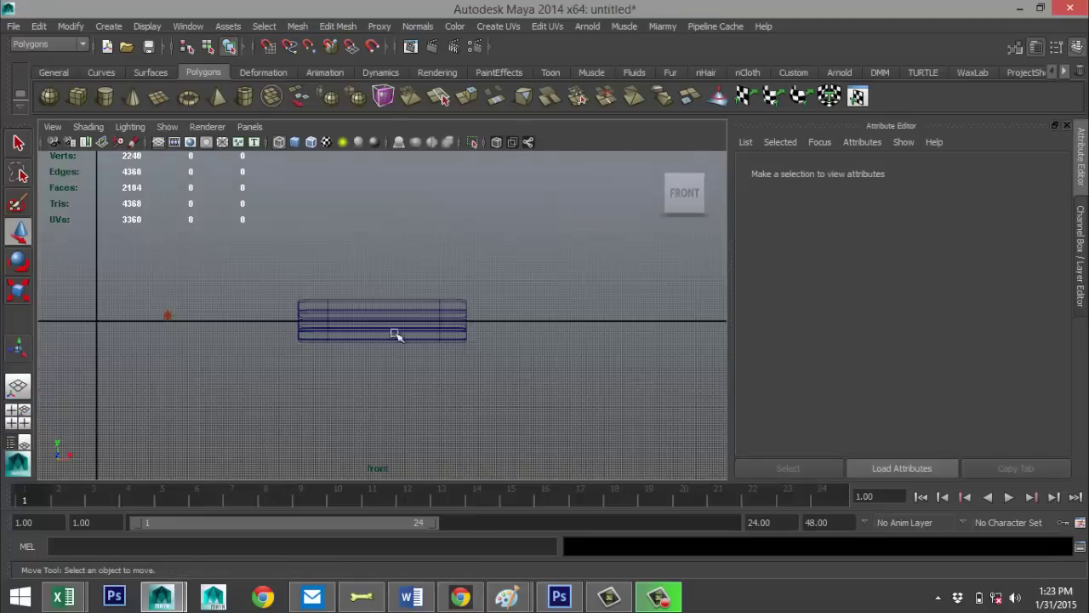
Select the flat tile row in the front view and tilt it about 3.66 degrees around Z
{"action": "left_click_drag", "start_coordinate": [351, 297], "coordinate": [429, 428]}
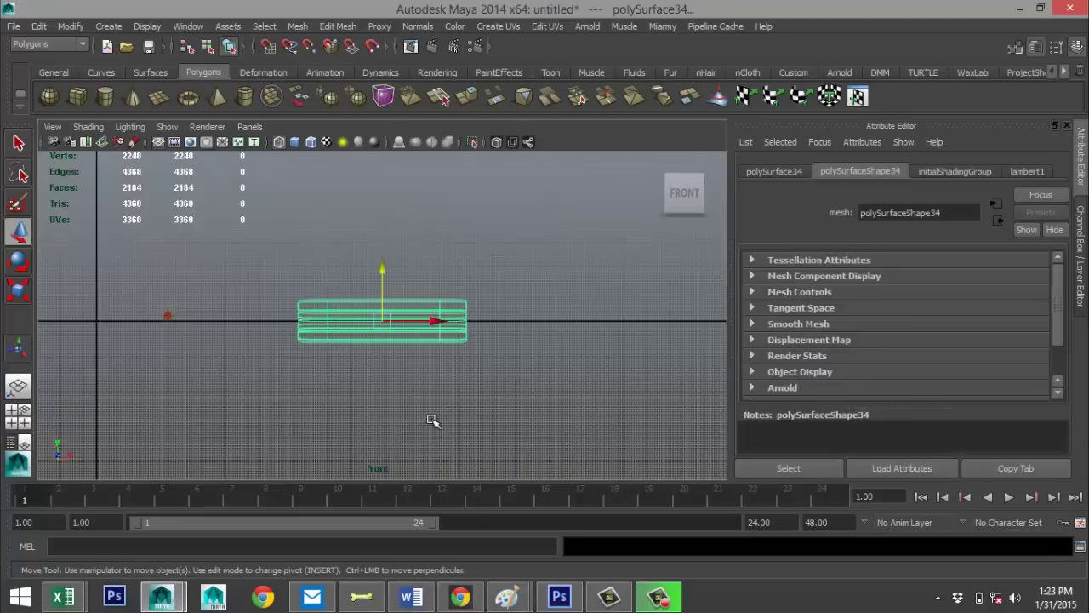
{"action": "key", "text": "e"}
{"action": "left_click_drag", "start_coordinate": [449, 295], "coordinate": [448, 292]}
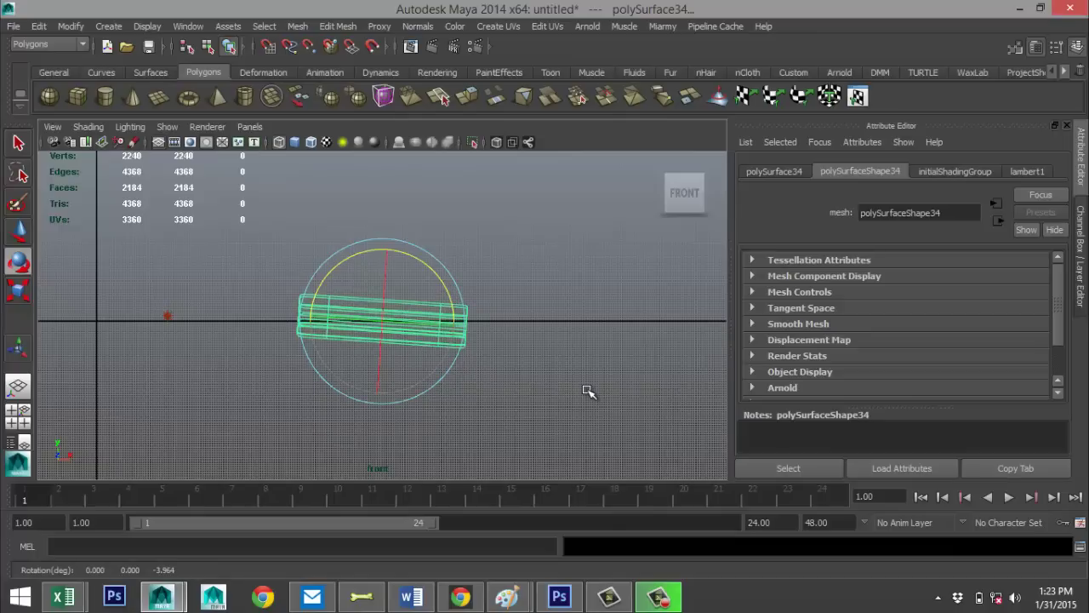
{"action": "left_click_drag", "start_coordinate": [444, 290], "coordinate": [442, 277]}
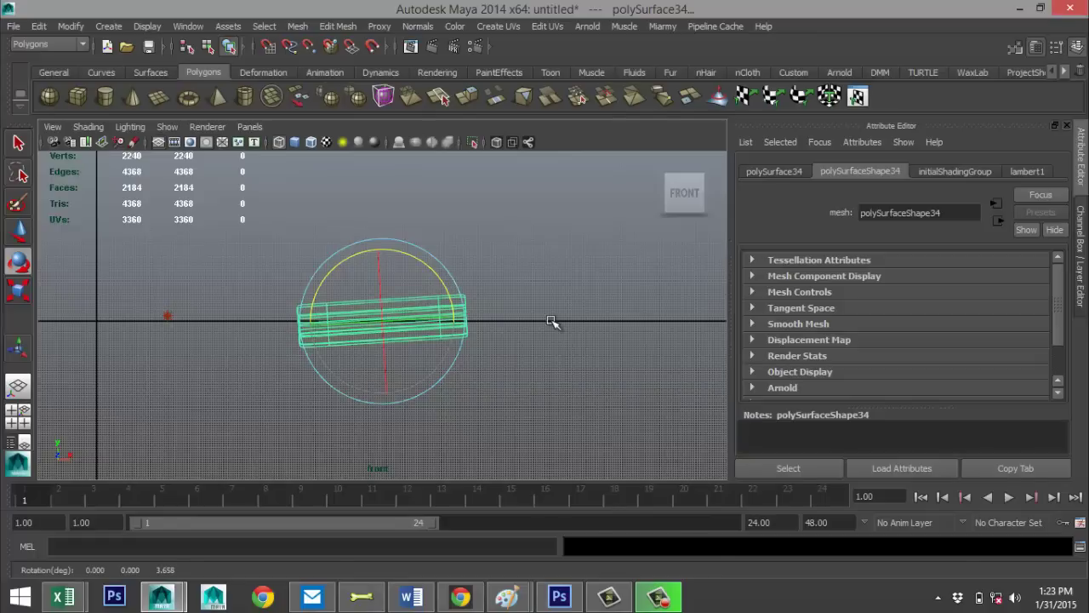
Duplicate the tilted tile row and shift the copy along negative X so that it partly overlaps the original
{"action": "key", "text": "ctrl+d"}
{"action": "key", "text": "w"}
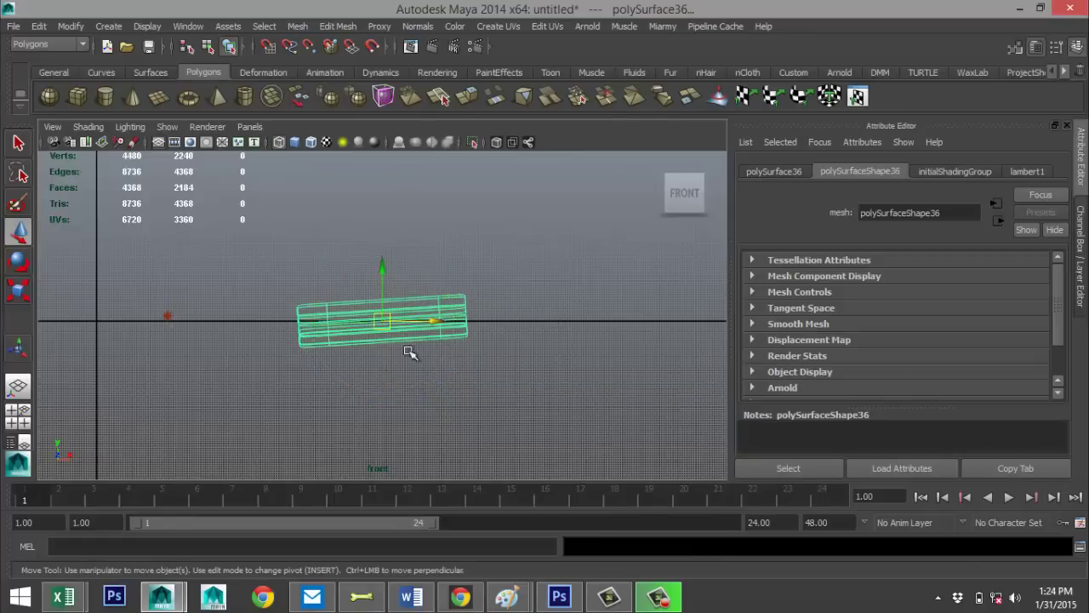
{"action": "left_click", "coordinate": [416, 318]}
{"action": "left_click_drag", "start_coordinate": [415, 319], "coordinate": [316, 318]}
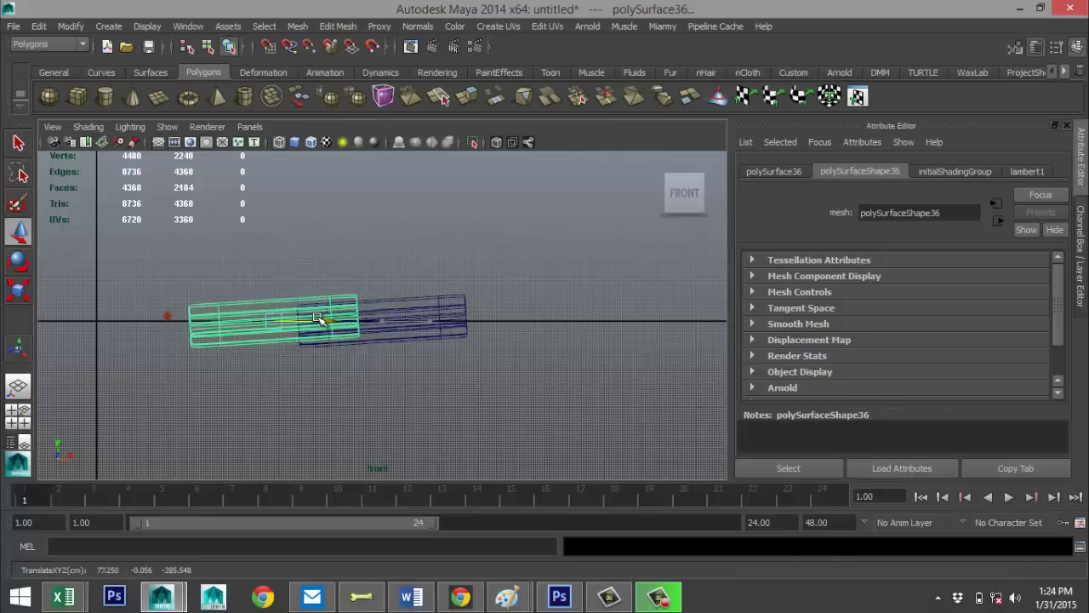
Repeat the offset duplication ten times to extend the overlapping tile rows along negative X
{"action": "scroll", "coordinate": [315, 323], "scroll_direction": "down", "scroll_amount": 5}
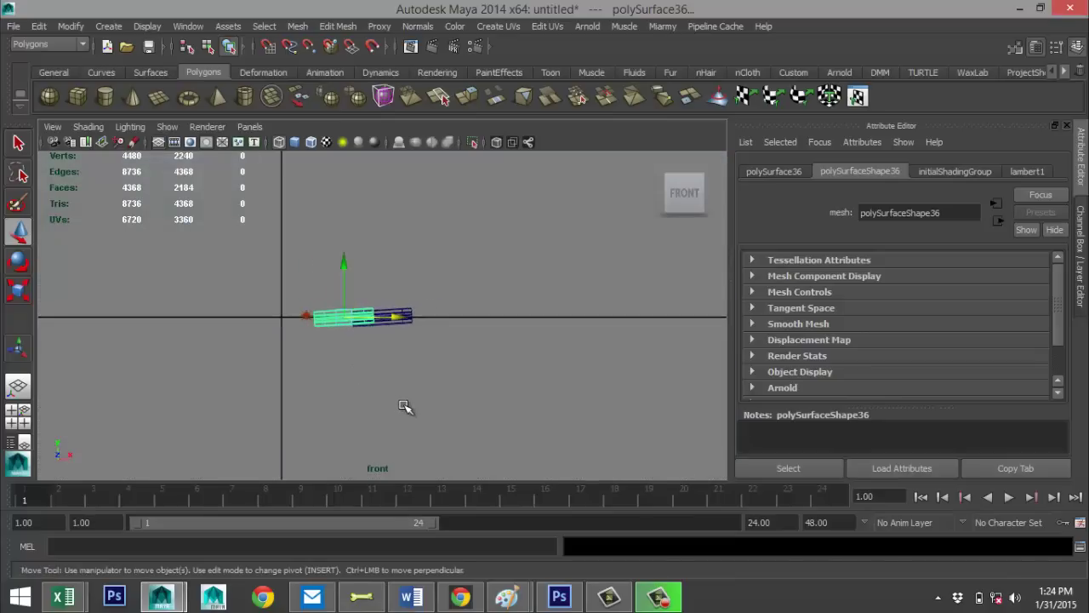
{"action": "key", "text": "shift+d"}
{"action": "key", "text": "shift+d"}
{"action": "key", "text": "shift+d"}
{"action": "key", "text": "shift+d"}
{"action": "key", "text": "shift+d"}
{"action": "key", "text": "shift+d"}
{"action": "key", "text": "shift+d"}
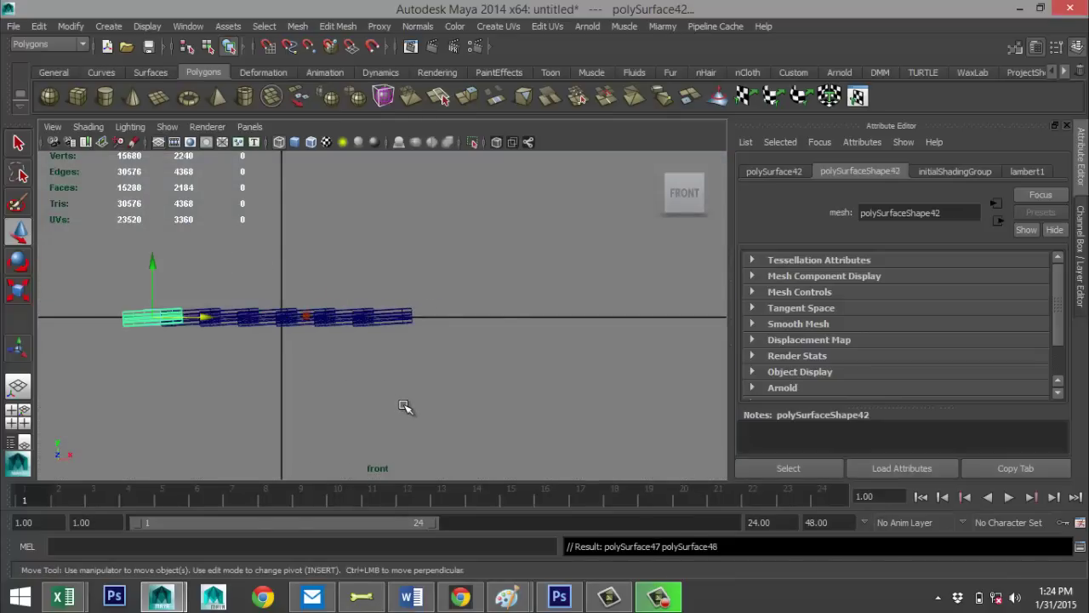
{"action": "key", "text": "shift+d"}
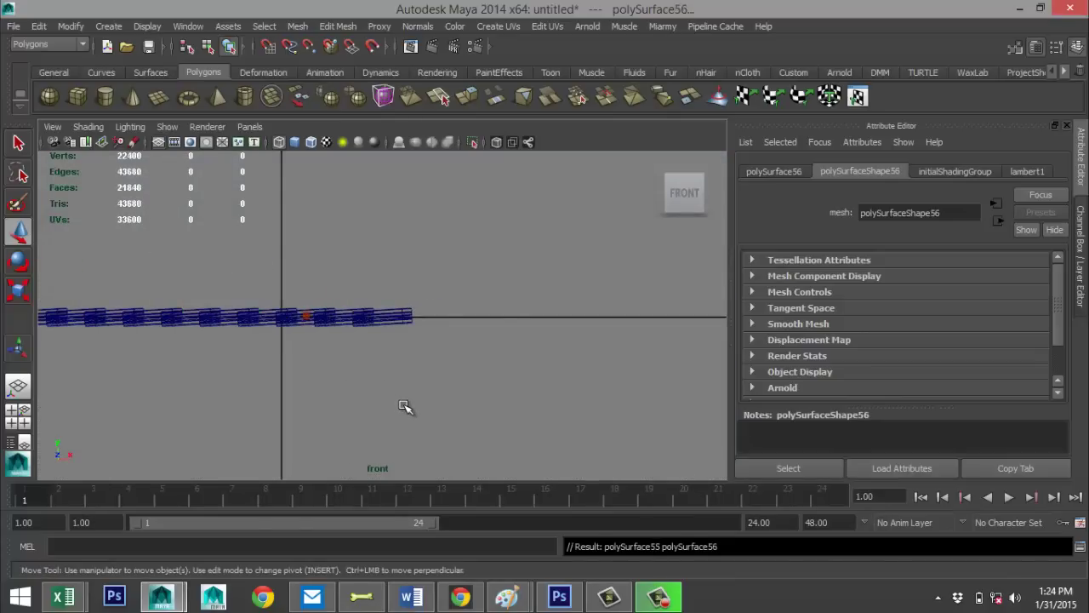
Examine the overlap and tilt of the duplicated tile rows in the perspective view, up close and from farther away
{"action": "left_click", "coordinate": [14, 423]}
{"action": "key", "text": "space"}
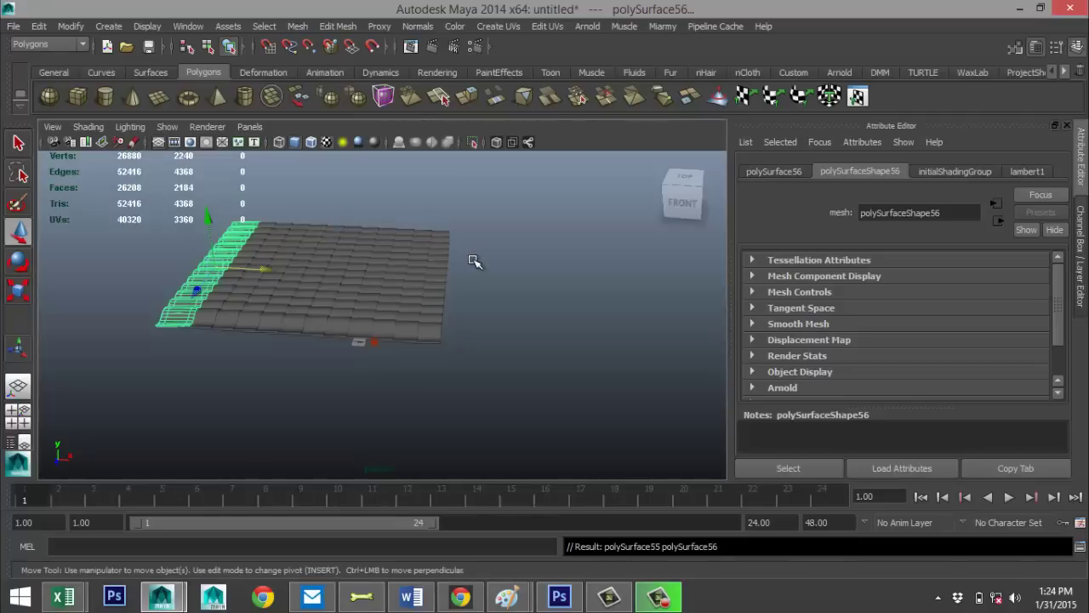
{"action": "left_click_drag", "start_coordinate": [462, 284], "coordinate": [306, 344], "text": "alt"}
{"action": "scroll", "coordinate": [383, 341], "scroll_direction": "up", "scroll_amount": 6}
{"action": "scroll", "coordinate": [389, 357], "scroll_direction": "up", "scroll_amount": 3}
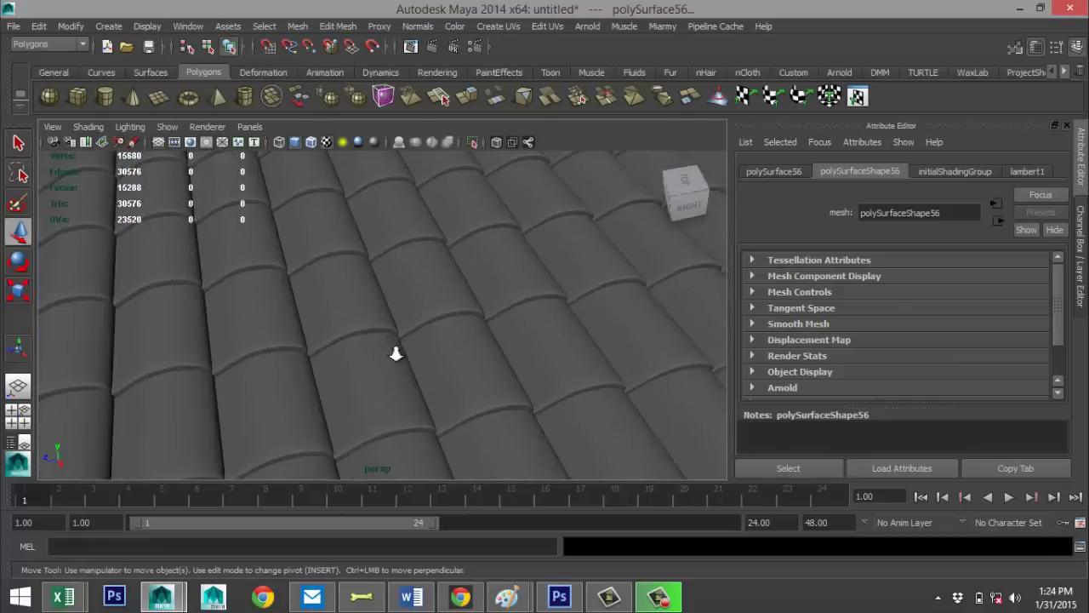
{"action": "scroll", "coordinate": [395, 353], "scroll_direction": "down", "scroll_amount": 5}
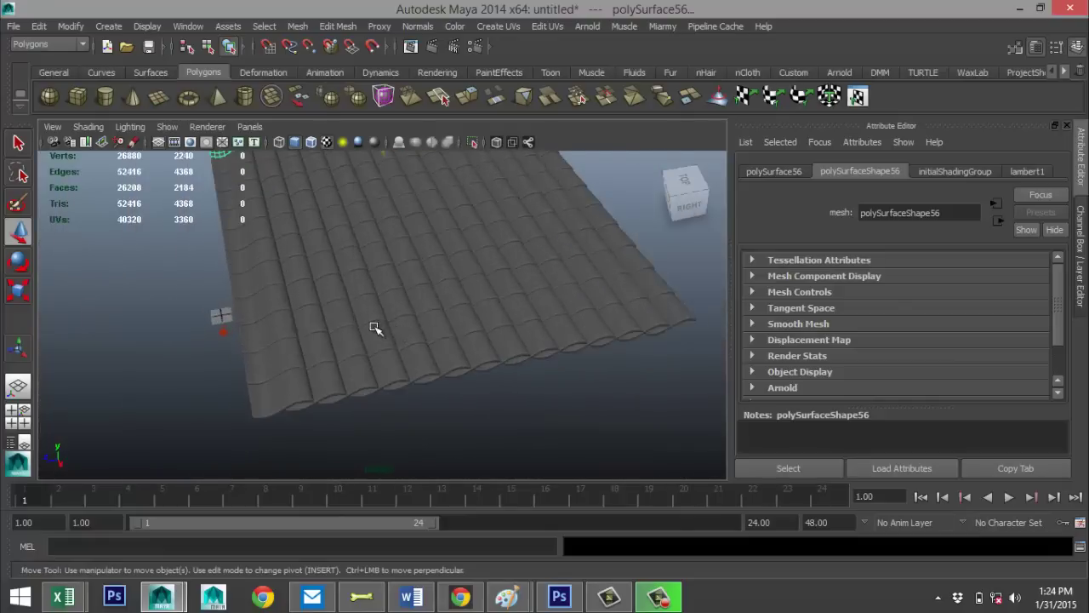
{"action": "left_click_drag", "start_coordinate": [375, 328], "coordinate": [364, 294], "text": "alt"}
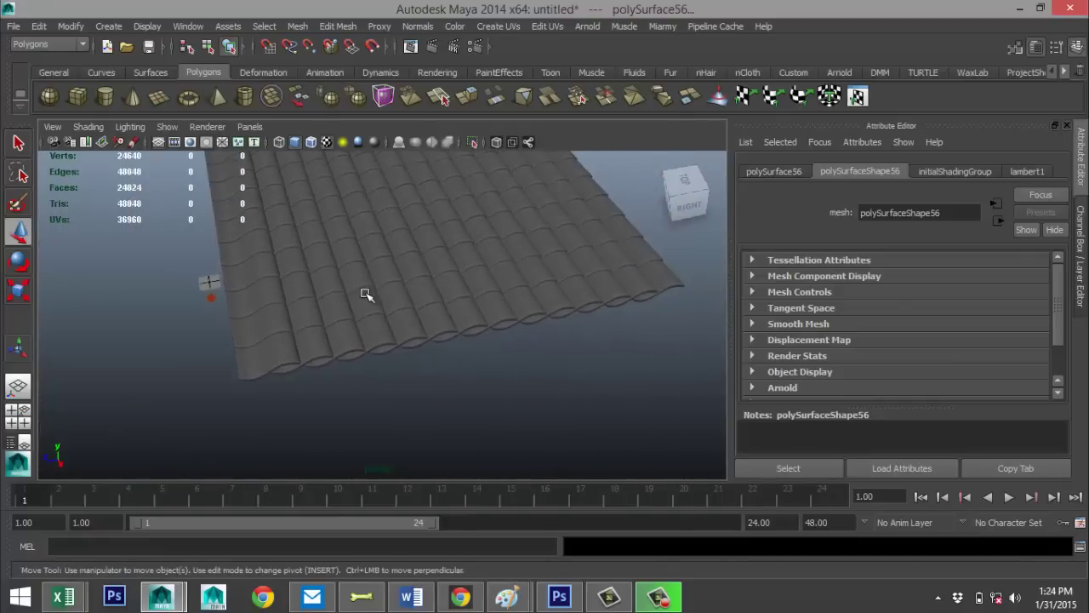
{"action": "scroll", "coordinate": [367, 297], "scroll_direction": "down", "scroll_amount": 5}
{"action": "middle_click_drag", "start_coordinate": [372, 332], "coordinate": [406, 345], "text": "alt"}
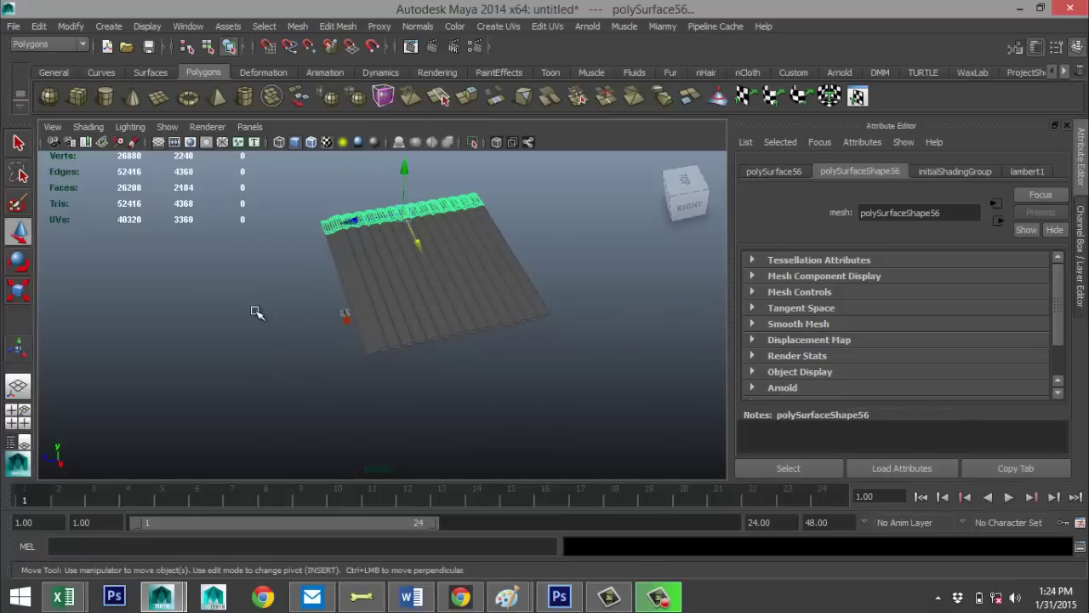
Create a polygon cylinder beside the tiled surface, radius about 233.4 and height about 504.2, and set its axis subdivisions to 5
{"action": "scroll", "coordinate": [253, 310], "scroll_direction": "down", "scroll_amount": 4}
{"action": "middle_click_drag", "start_coordinate": [222, 329], "coordinate": [280, 306], "text": "alt"}
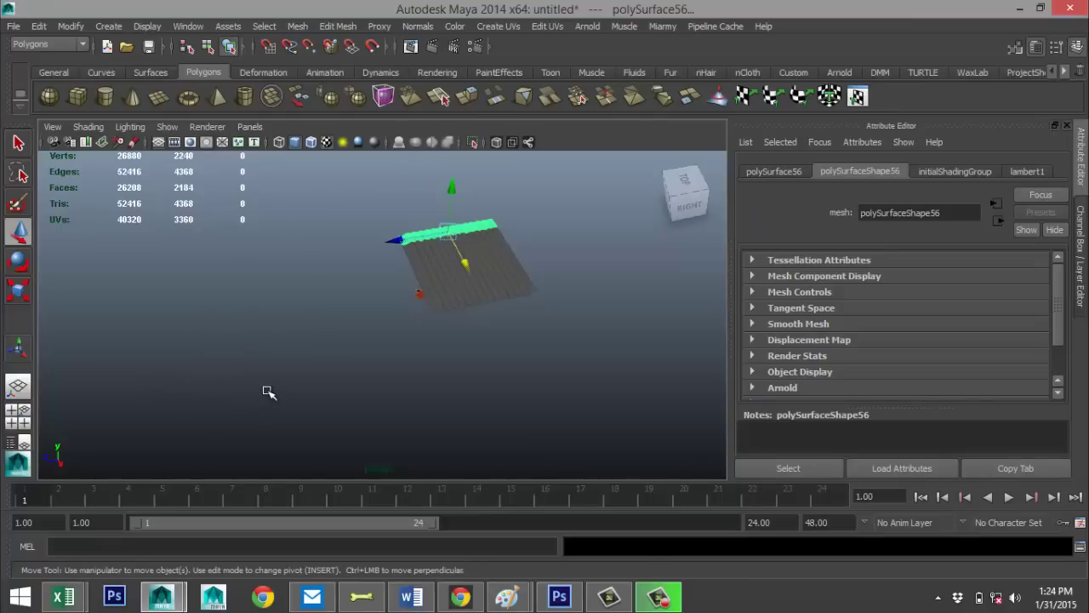
{"action": "left_click", "coordinate": [105, 96]}
{"action": "left_click_drag", "start_coordinate": [267, 349], "coordinate": [258, 261]}
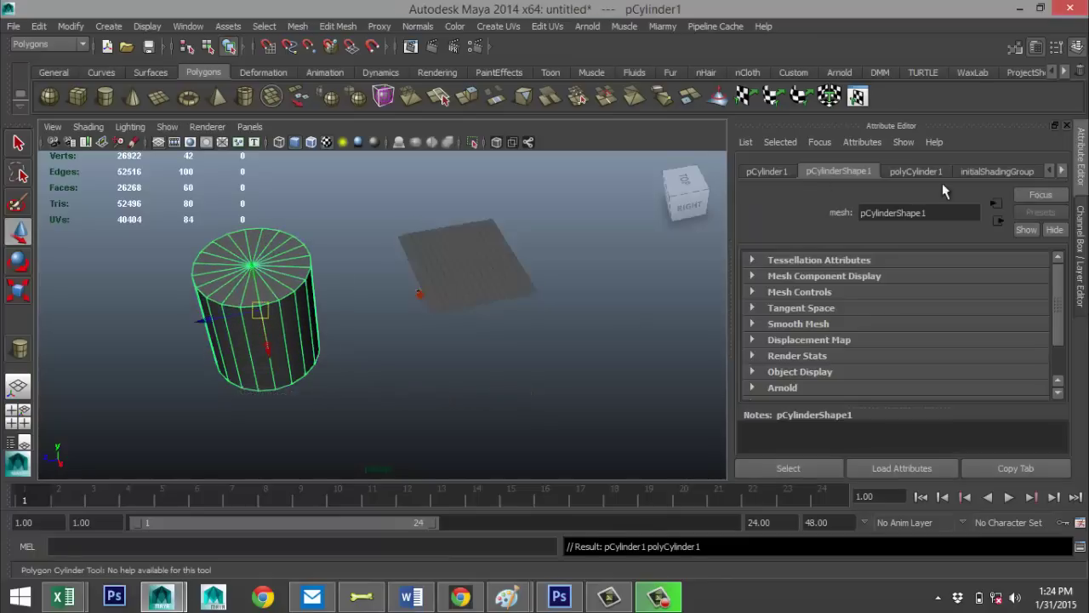
{"action": "left_click", "coordinate": [916, 171]}
{"action": "left_click_drag", "start_coordinate": [889, 321], "coordinate": [760, 329]}
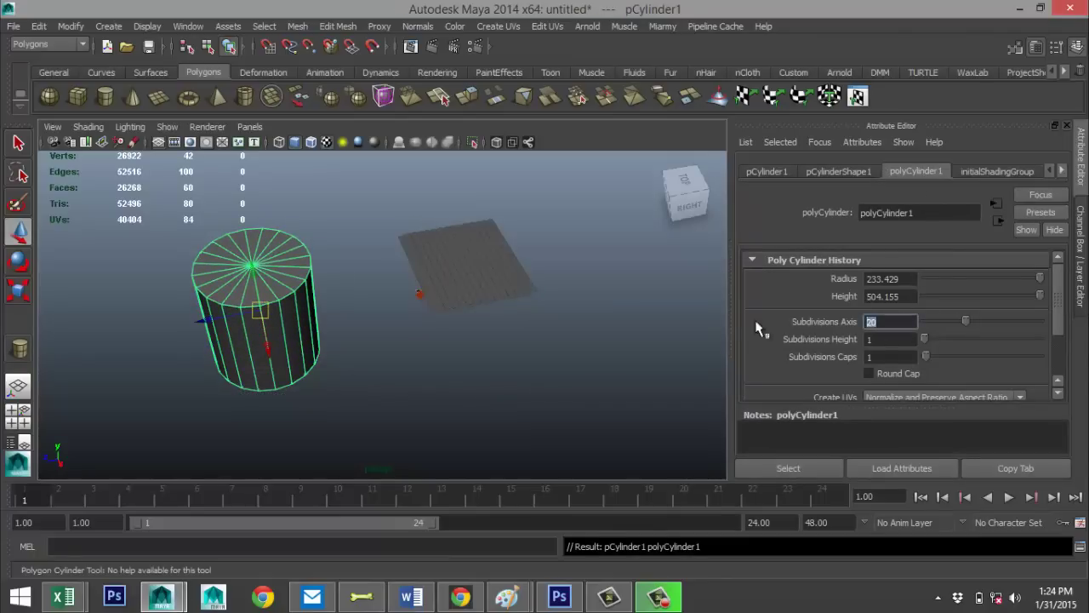
{"action": "type", "text": "5"}
{"action": "key", "text": "Return"}
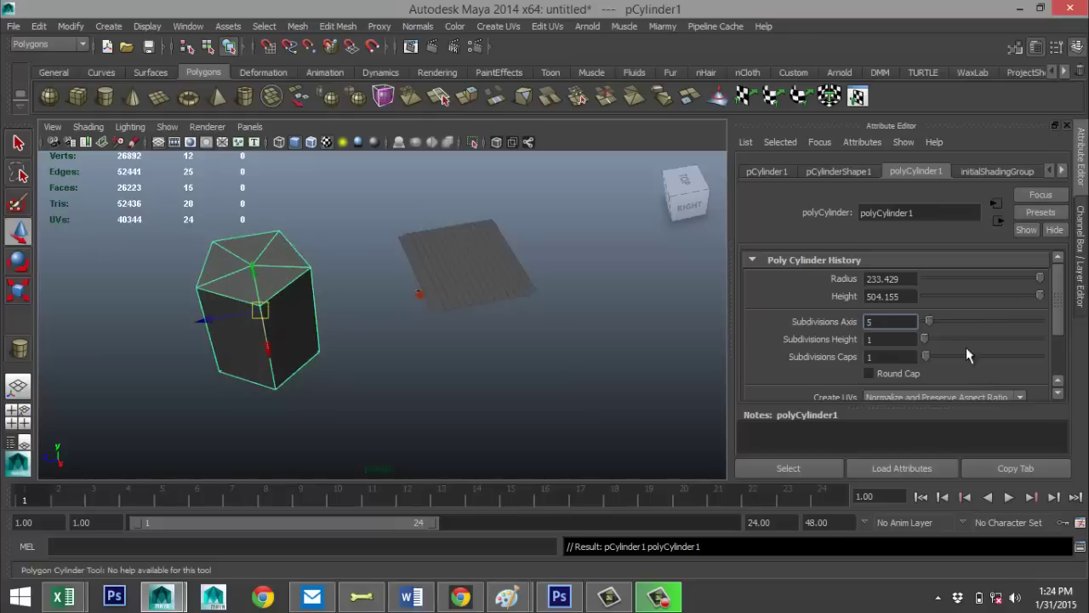
Select the five triangular faces of the cylinder's top cap and delete them
{"action": "left_click_drag", "start_coordinate": [474, 389], "coordinate": [537, 394], "text": "alt"}
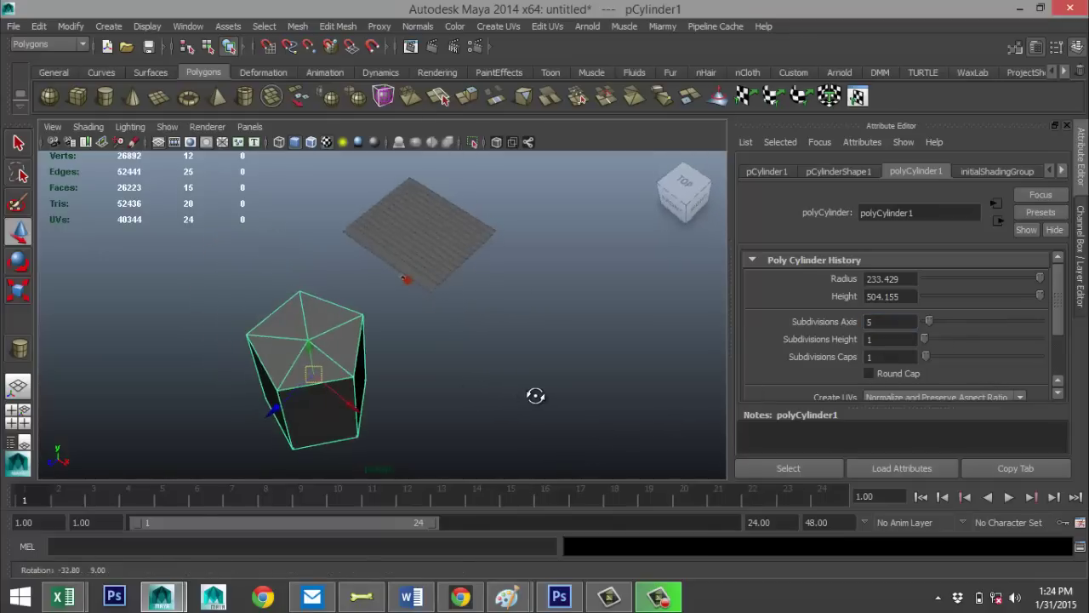
{"action": "right_click_drag", "start_coordinate": [346, 350], "coordinate": [352, 276]}
{"action": "left_click", "coordinate": [284, 351]}
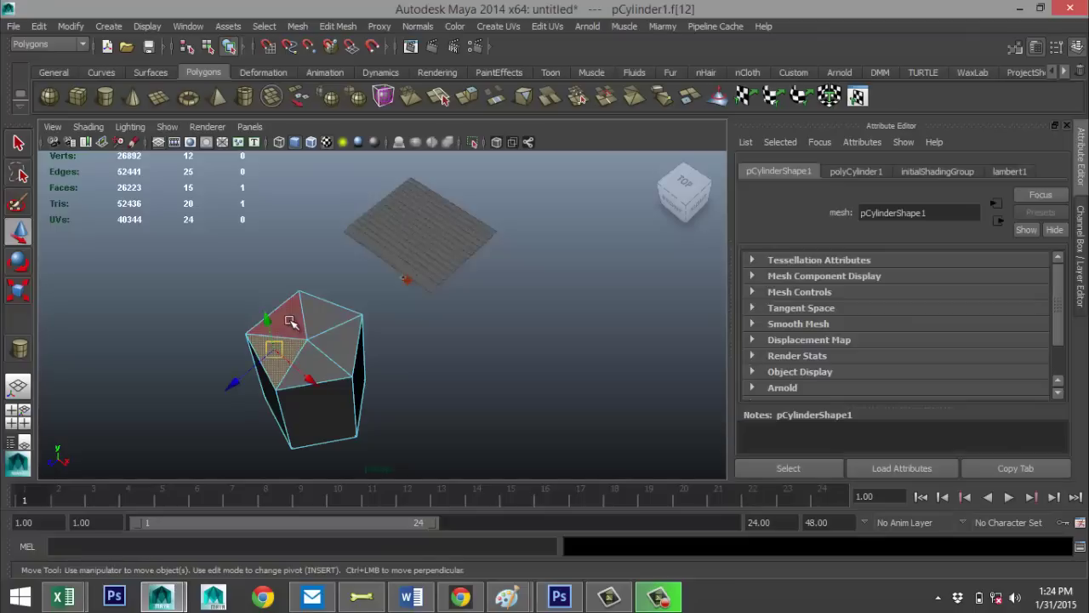
{"action": "left_click", "coordinate": [292, 322], "text": "shift"}
{"action": "left_click", "coordinate": [320, 318], "text": "shift"}
{"action": "left_click", "coordinate": [333, 345], "text": "shift"}
{"action": "left_click", "coordinate": [315, 373], "text": "shift"}
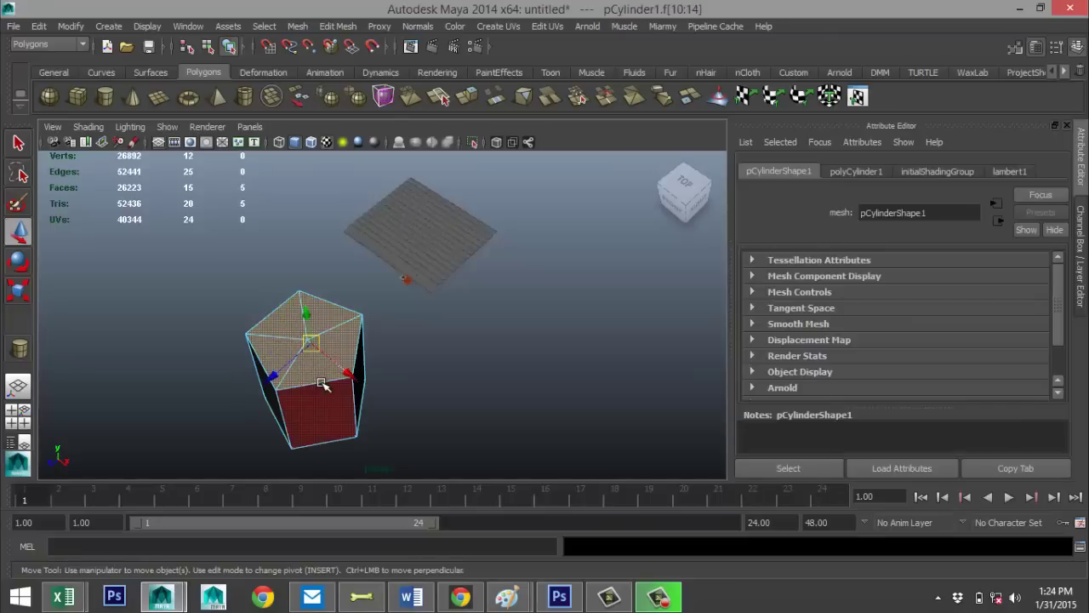
{"action": "key", "text": "Delete"}
Delete three of the cylinder's five side faces, keeping the two adjacent ones at the back
{"action": "left_click", "coordinate": [320, 411]}
{"action": "key", "text": "Delete"}
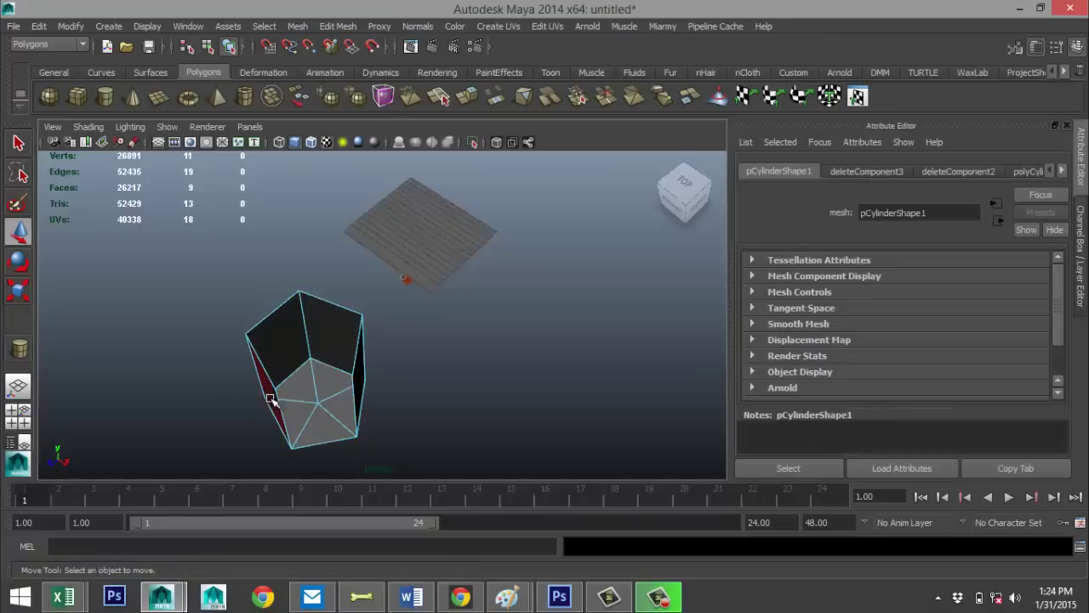
{"action": "left_click", "coordinate": [288, 405]}
{"action": "key", "text": "Delete"}
{"action": "left_click", "coordinate": [361, 381]}
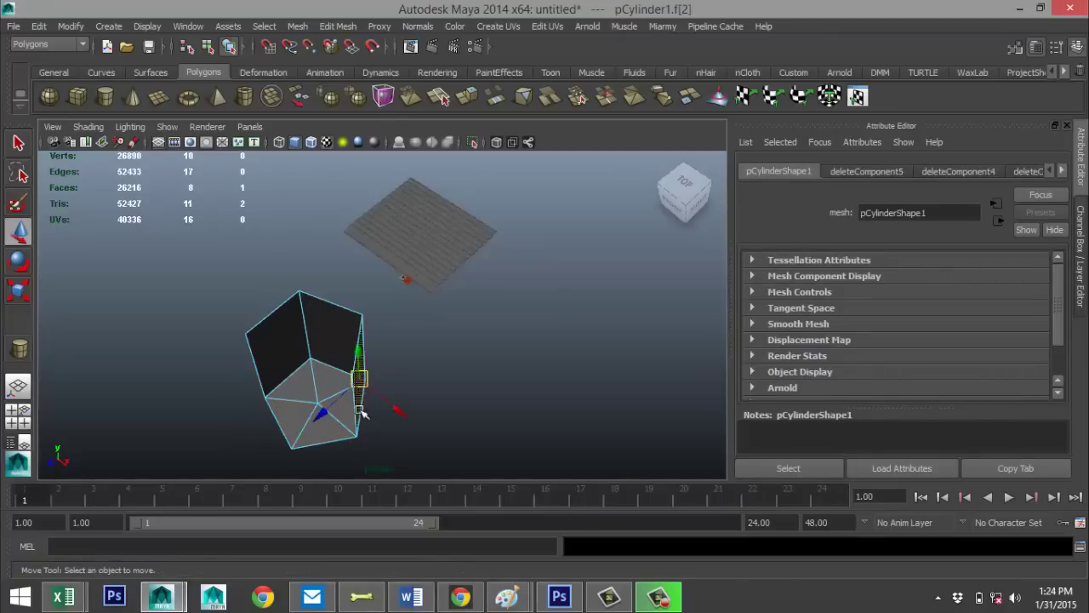
{"action": "key", "text": "Delete"}
Delete the three bottom cap triangles that no longer meet a side face
{"action": "left_click", "coordinate": [343, 417]}
{"action": "key", "text": "Delete"}
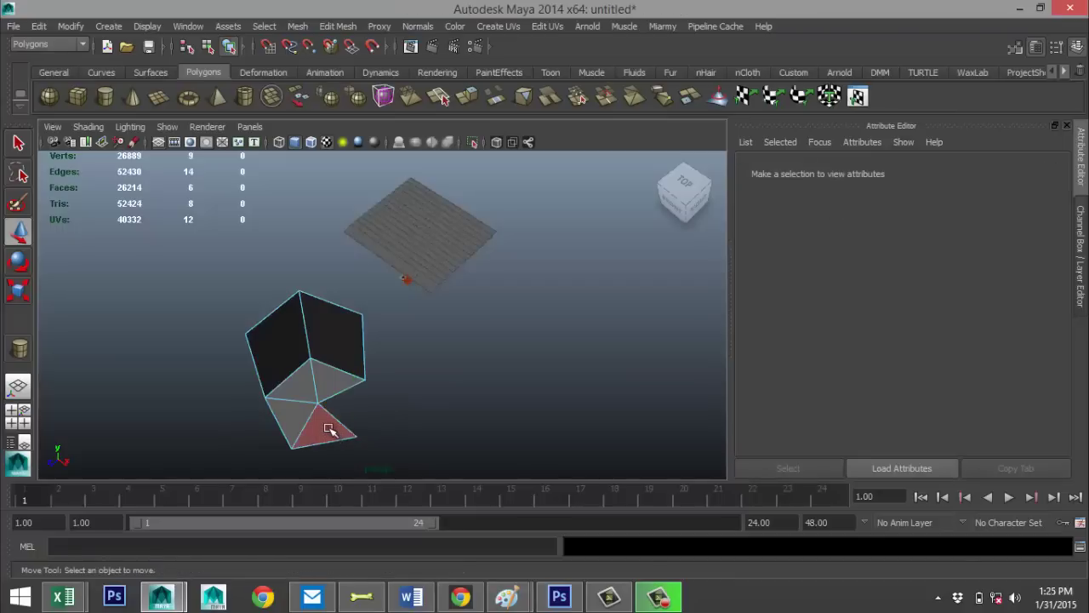
{"action": "left_click", "coordinate": [315, 439]}
{"action": "key", "text": "Delete"}
{"action": "left_click", "coordinate": [298, 422]}
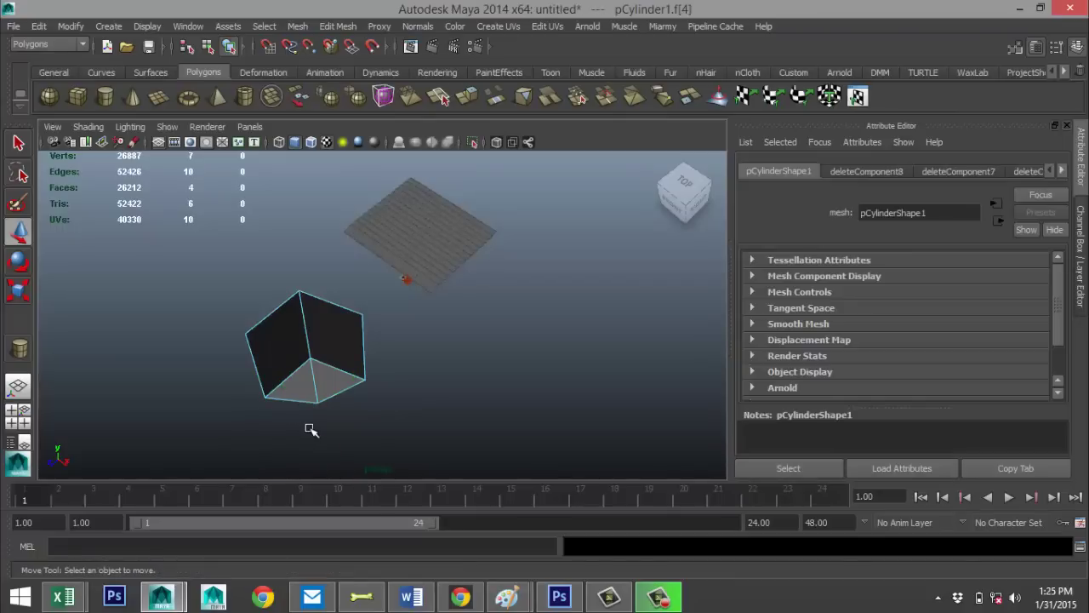
{"action": "key", "text": "Delete"}
Lay the remaining cylinder piece on its side as a ridge, rotated about 25.5 degrees in Y and -90 degrees in Z
{"action": "left_click_drag", "start_coordinate": [289, 395], "coordinate": [416, 379], "text": "alt"}
{"action": "right_click_drag", "start_coordinate": [431, 234], "coordinate": [484, 213]}
{"action": "left_click", "coordinate": [447, 312]}
{"action": "key", "text": "e"}
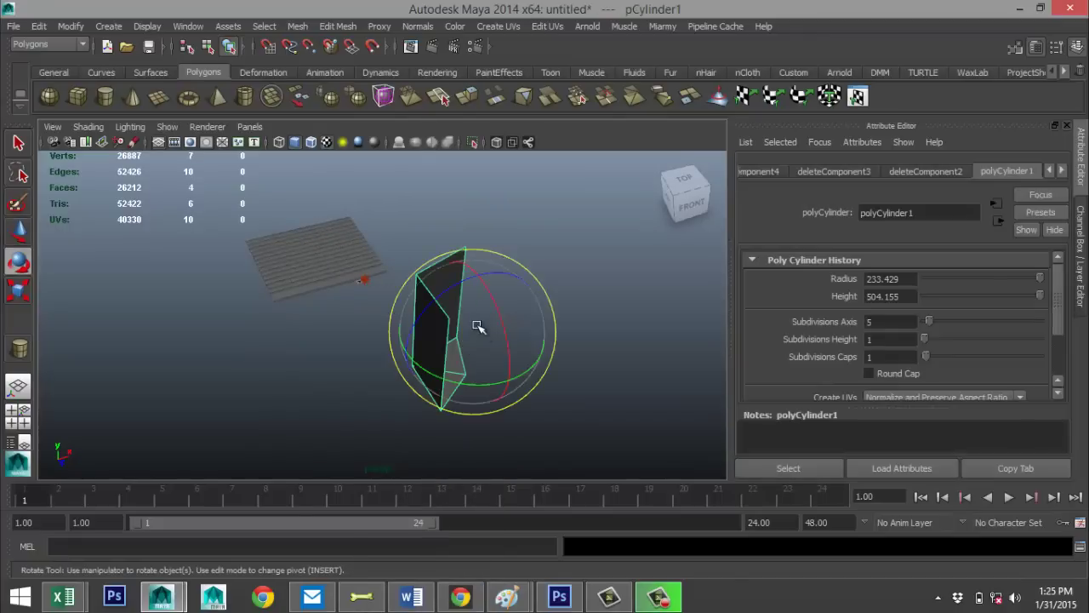
{"action": "left_click_drag", "start_coordinate": [436, 304], "coordinate": [499, 346]}
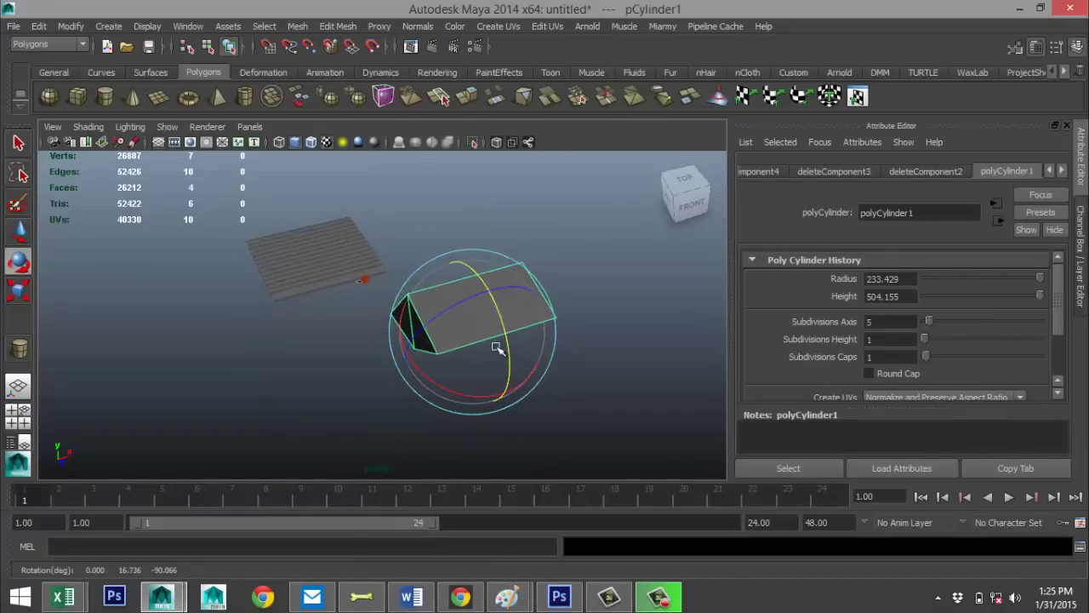
{"action": "left_click_drag", "start_coordinate": [375, 374], "coordinate": [437, 379], "text": "alt"}
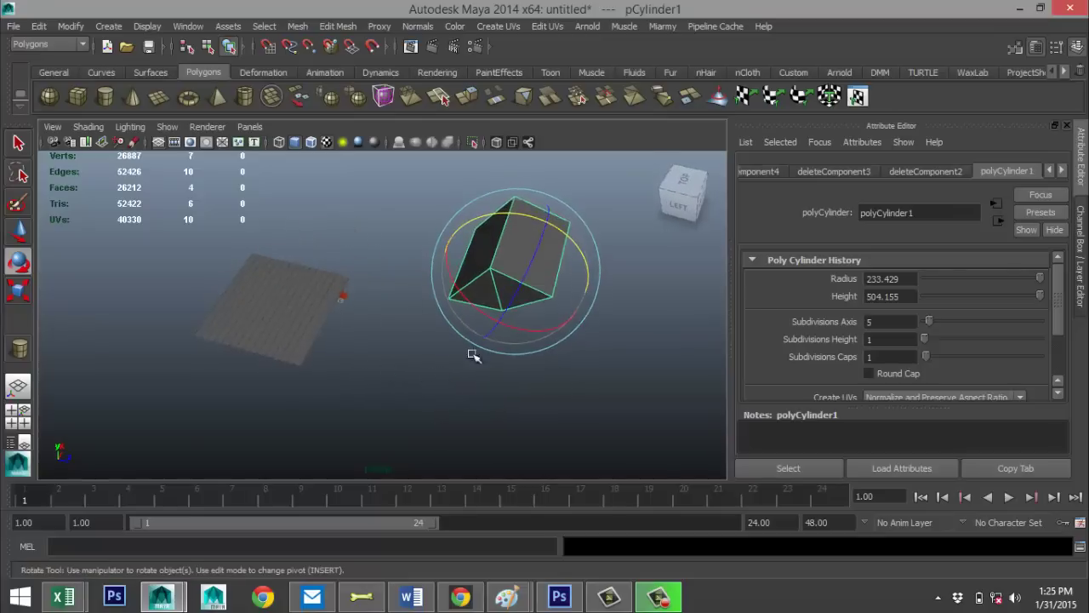
{"action": "left_click_drag", "start_coordinate": [567, 237], "coordinate": [581, 249]}
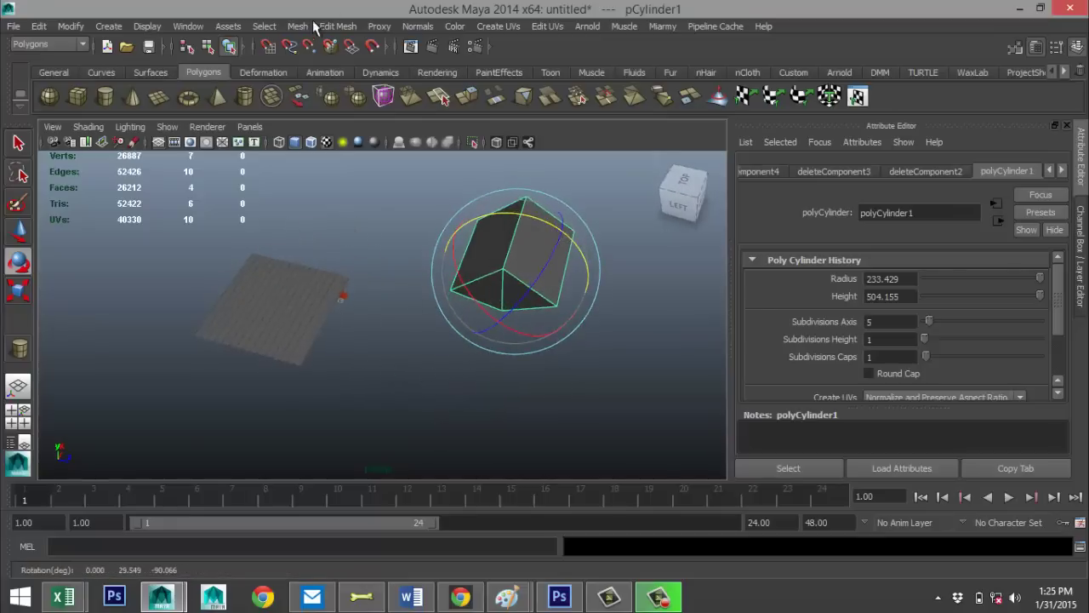
Extrude the ridge piece's faces with a thickness of 0.1
{"action": "left_click", "coordinate": [337, 26]}
{"action": "left_click", "coordinate": [405, 75]}
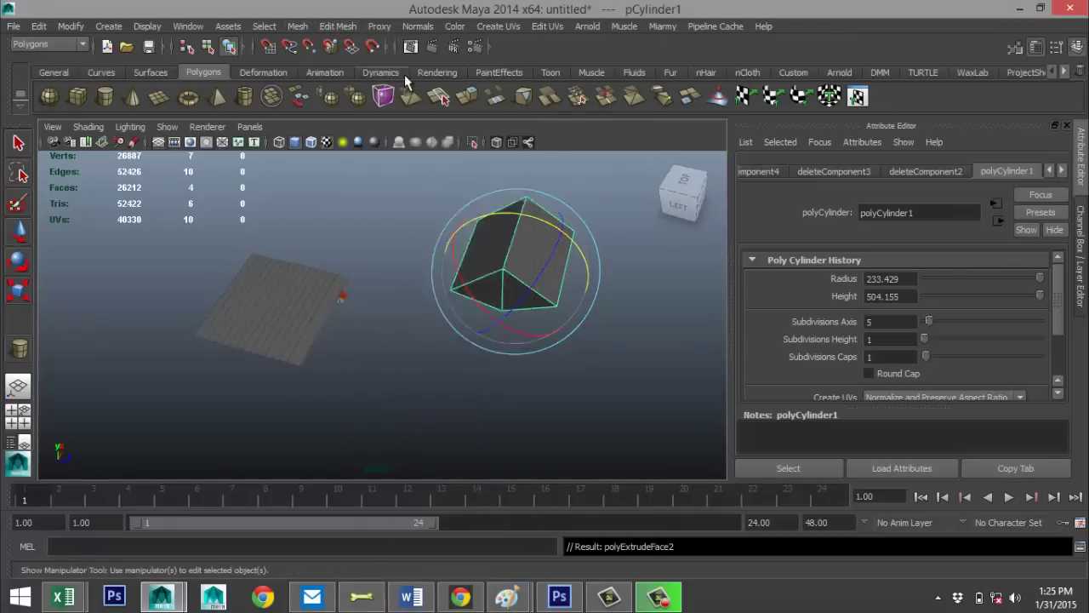
{"action": "left_click", "coordinate": [661, 231]}
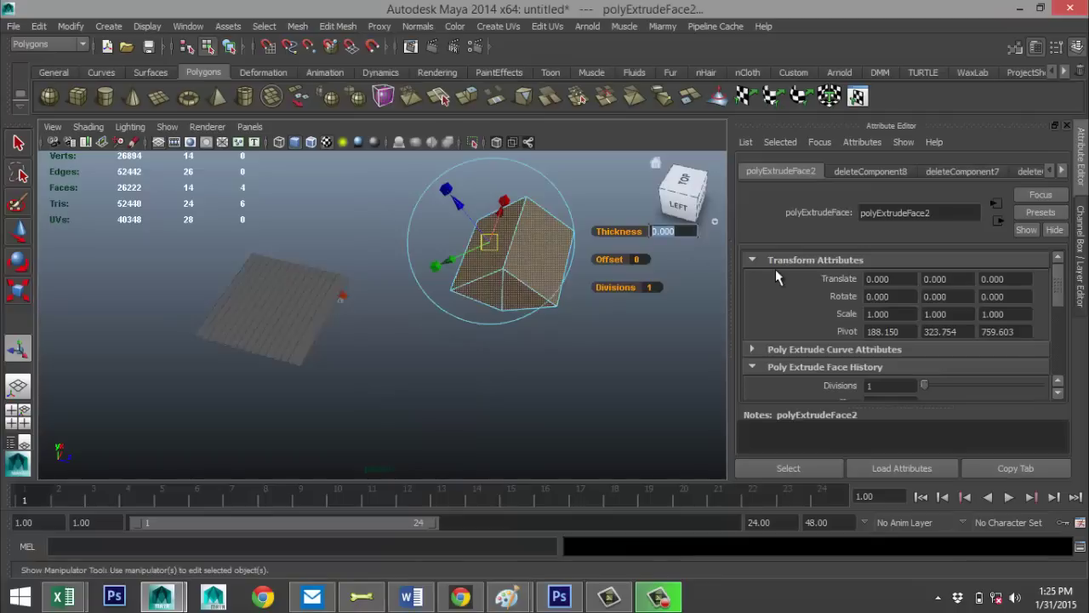
{"action": "type", "text": "0.1"}
{"action": "key", "text": "Return"}
{"action": "left_click_drag", "start_coordinate": [507, 300], "coordinate": [377, 340], "text": "alt"}
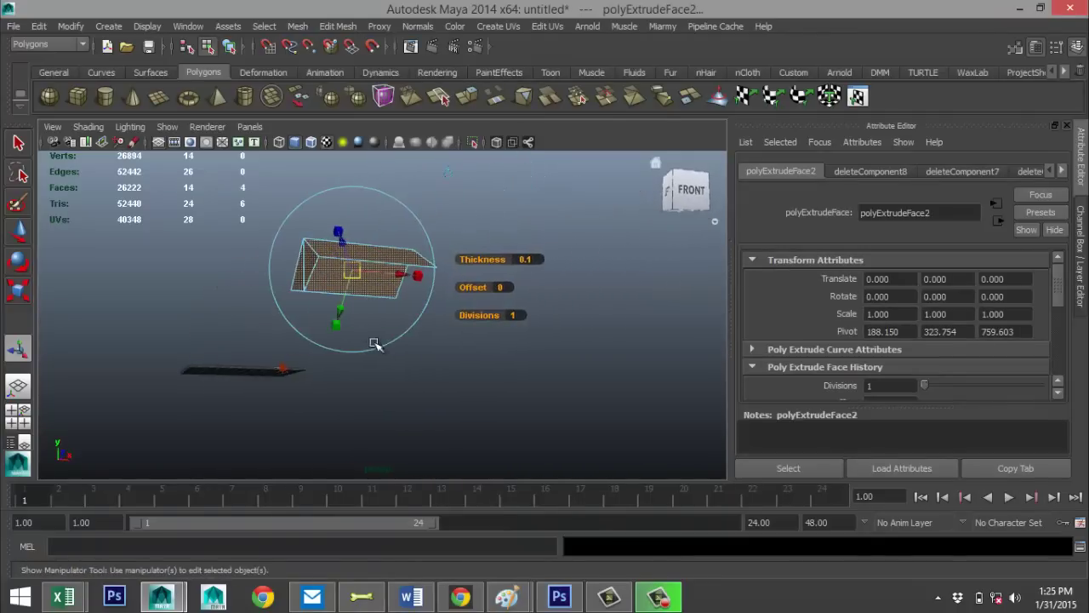
Reselect the ridge piece as a whole object and extrude all its faces again with a thickness of 0.1
{"action": "left_click", "coordinate": [377, 341]}
{"action": "left_click", "coordinate": [383, 260]}
{"action": "right_click_drag", "start_coordinate": [383, 262], "coordinate": [417, 247]}
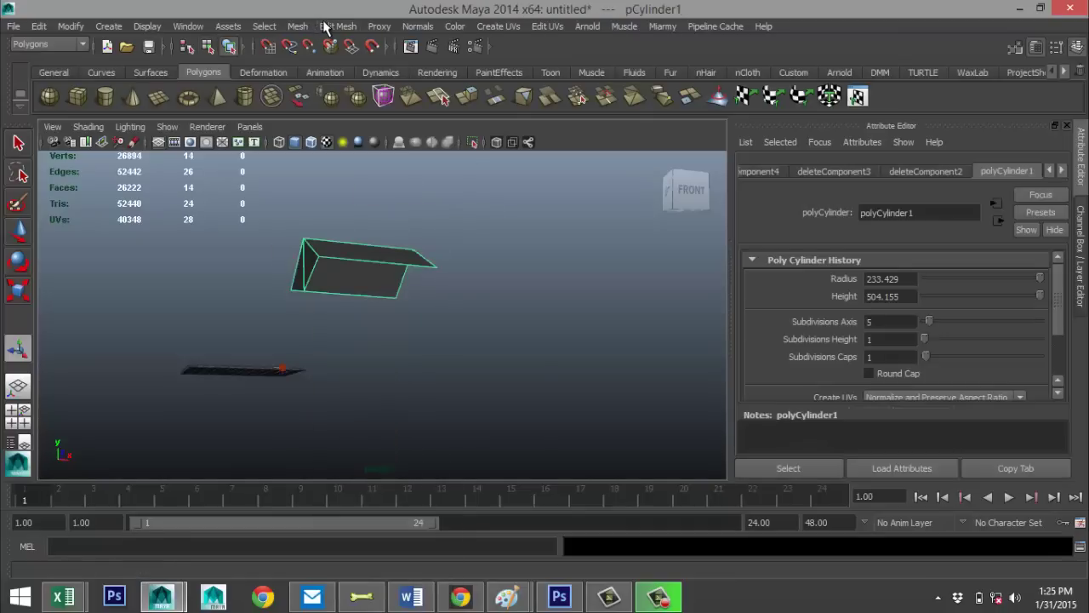
{"action": "left_click", "coordinate": [338, 26]}
{"action": "left_click", "coordinate": [429, 77]}
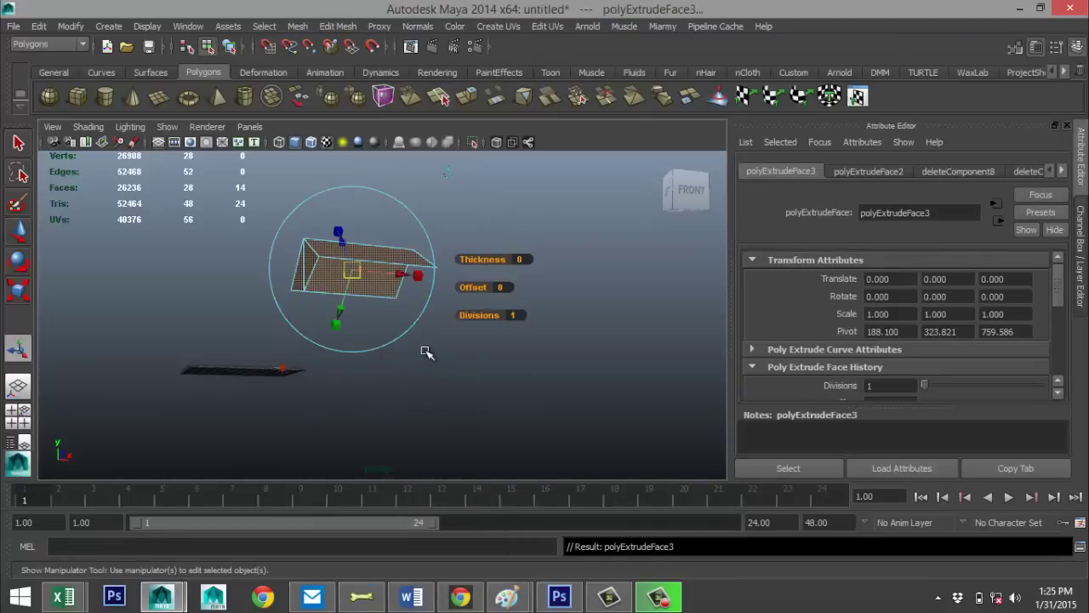
{"action": "left_click", "coordinate": [519, 259]}
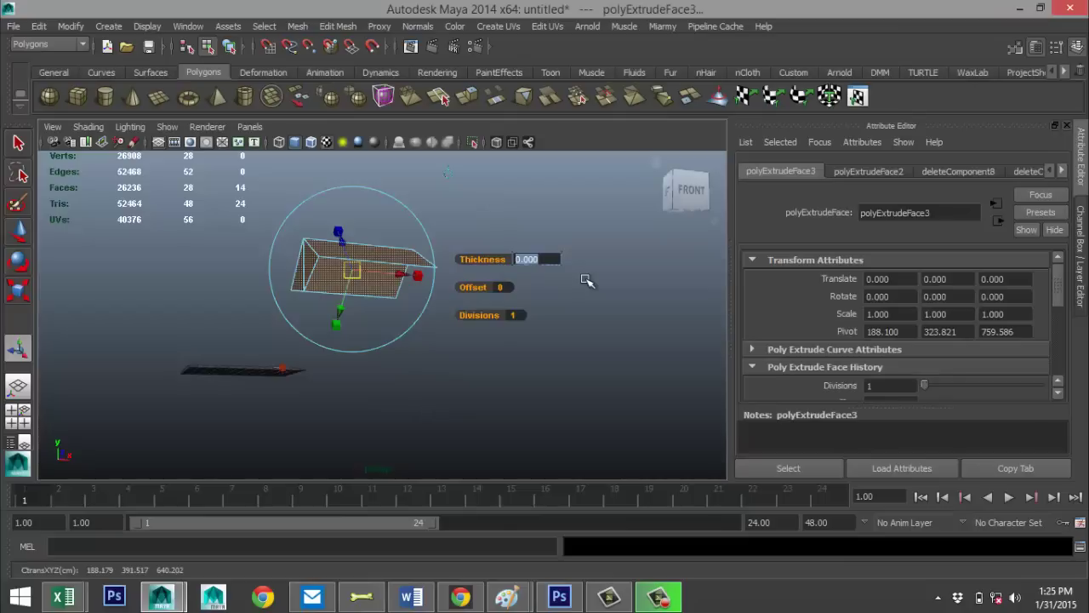
{"action": "type", "text": "0.1"}
{"action": "key", "text": "Return"}
{"action": "scroll", "coordinate": [345, 326], "scroll_direction": "up", "scroll_amount": 4}
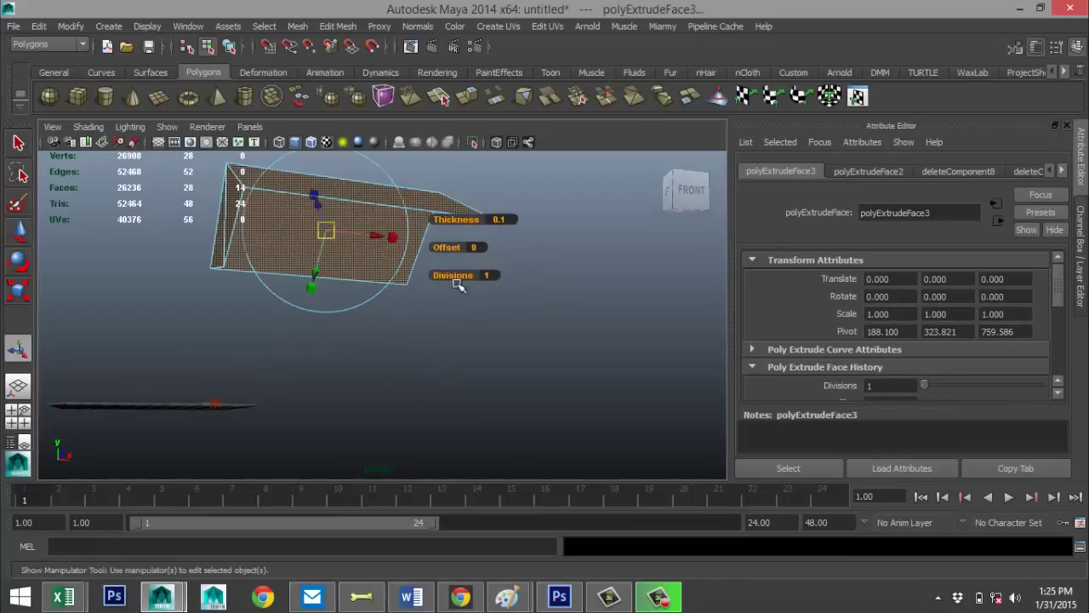
Increase the thickness of the ridge piece's latest face extrusion to about 1.8 and clear the selection
{"action": "left_click_drag", "start_coordinate": [467, 219], "coordinate": [469, 218]}
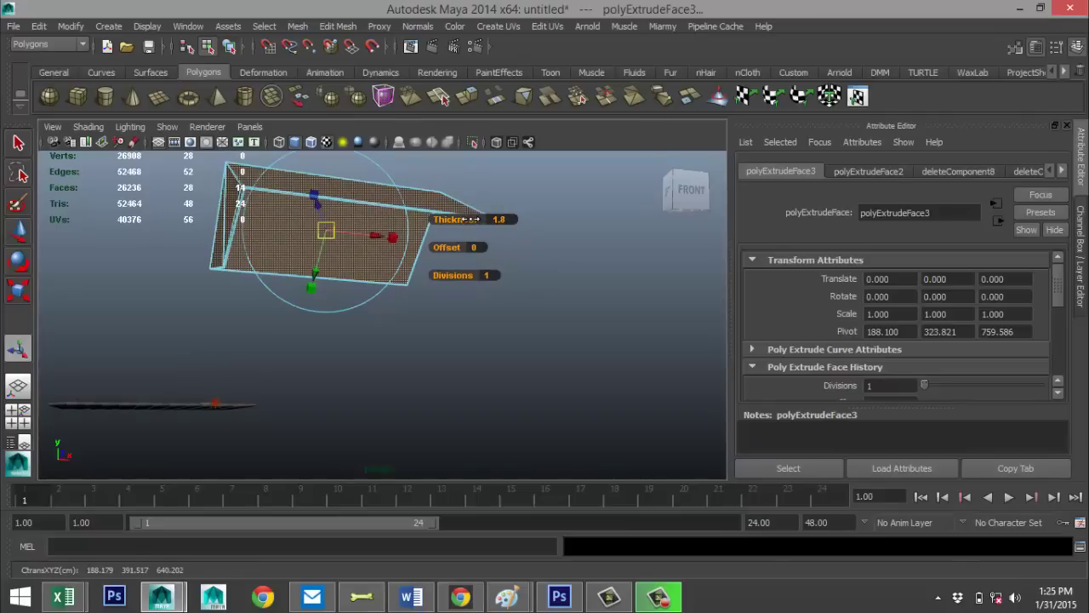
{"action": "left_click", "coordinate": [435, 392]}
{"action": "scroll", "coordinate": [362, 354], "scroll_direction": "up", "scroll_amount": 2}
{"action": "middle_click_drag", "start_coordinate": [287, 290], "coordinate": [483, 389], "text": "alt"}
{"action": "left_click_drag", "start_coordinate": [382, 360], "coordinate": [418, 380], "text": "alt"}
{"action": "middle_click_drag", "start_coordinate": [418, 379], "coordinate": [333, 355], "text": "alt"}
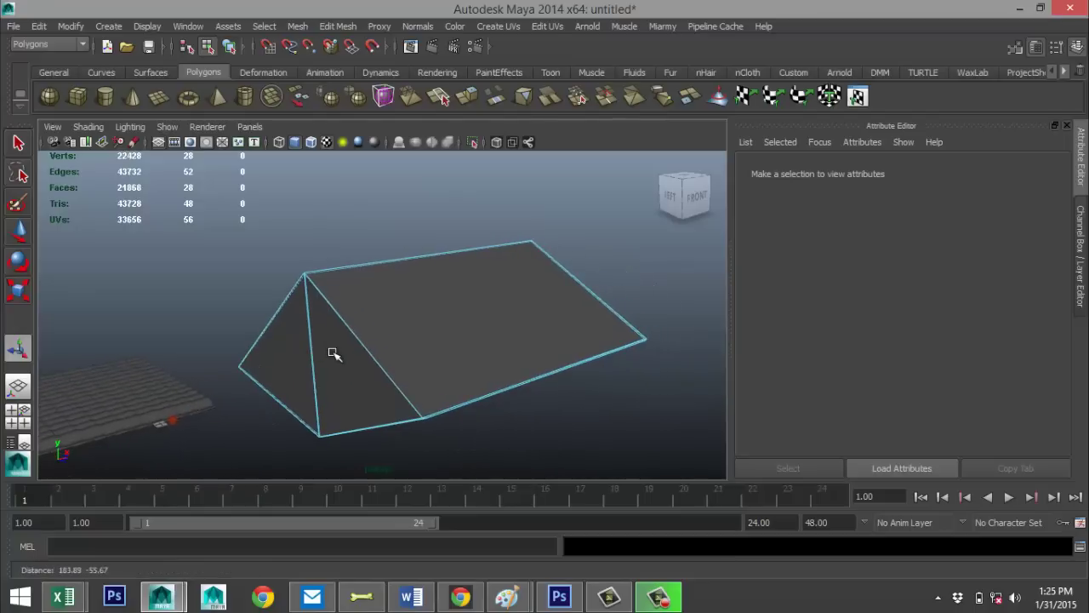
Preview the whole ridge piece with mesh smoothing and return it to the unsmoothed display
{"action": "right_click_drag", "start_coordinate": [400, 240], "coordinate": [465, 212]}
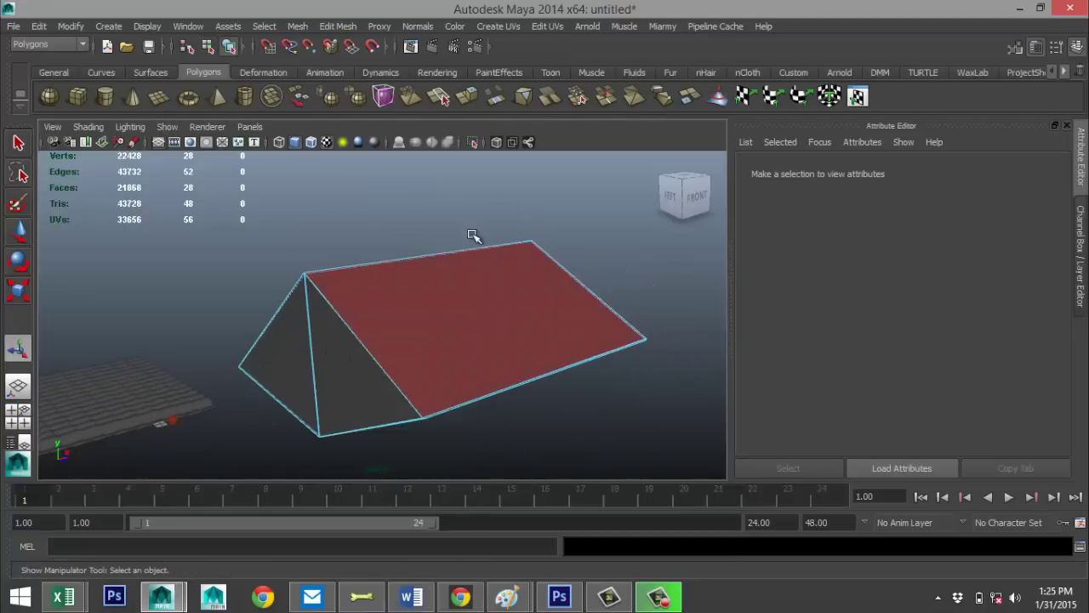
{"action": "key", "text": "3"}
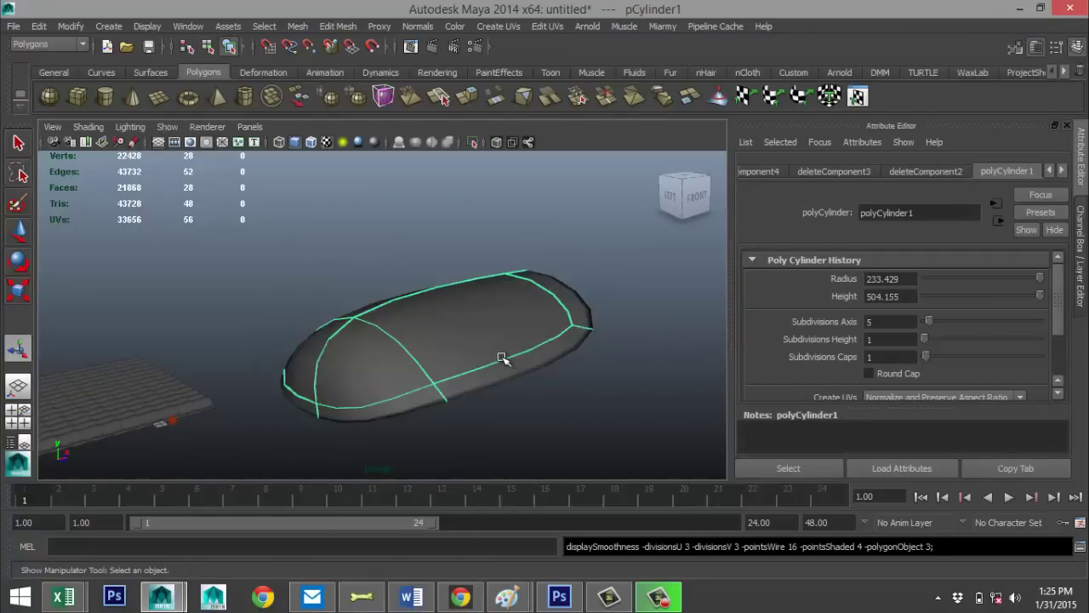
{"action": "key", "text": "1"}
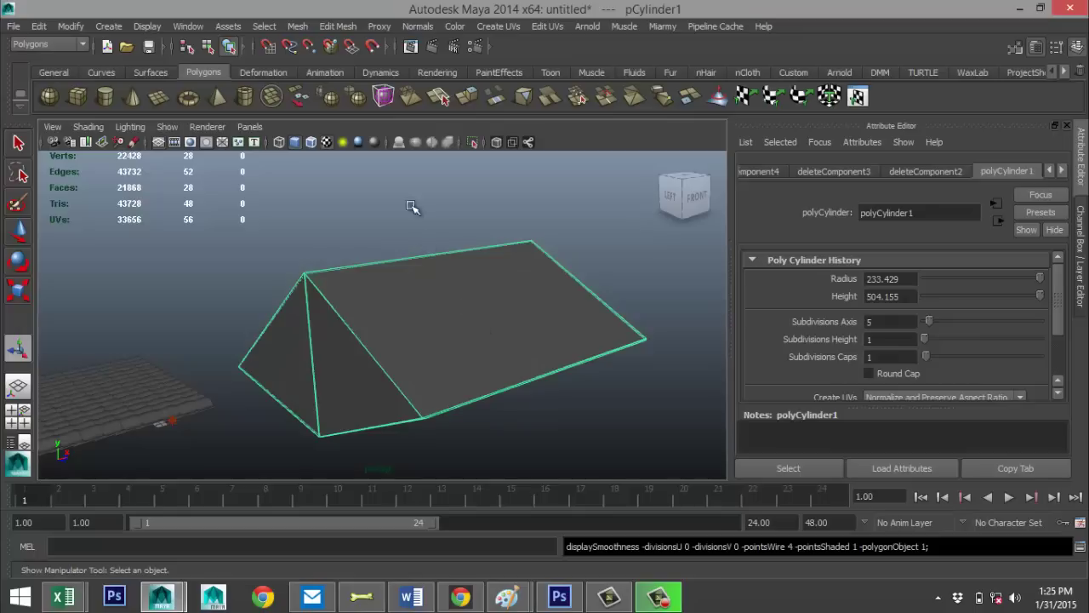
Insert edge loops with the Insert Edge Loop Tool close to the front slope's lower edge and close to its ridge line
{"action": "left_click", "coordinate": [337, 25]}
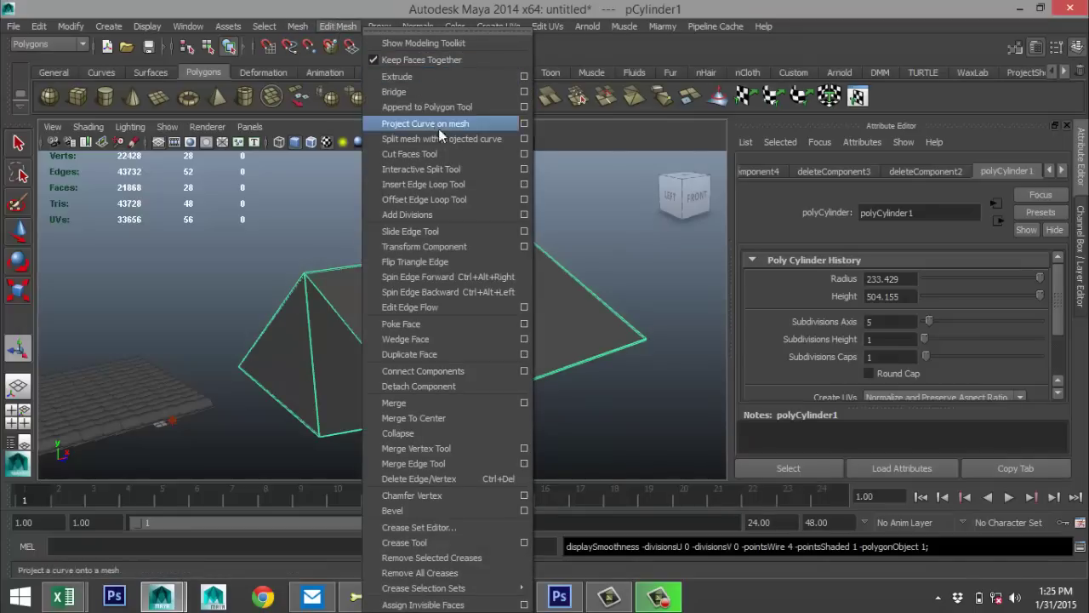
{"action": "left_click", "coordinate": [525, 183]}
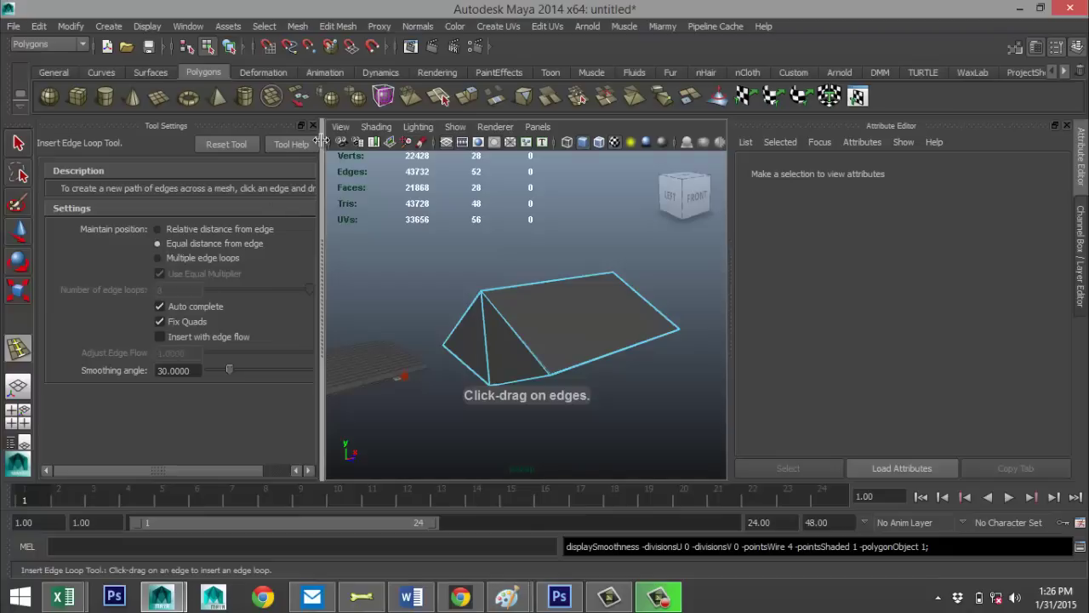
{"action": "left_click", "coordinate": [313, 125]}
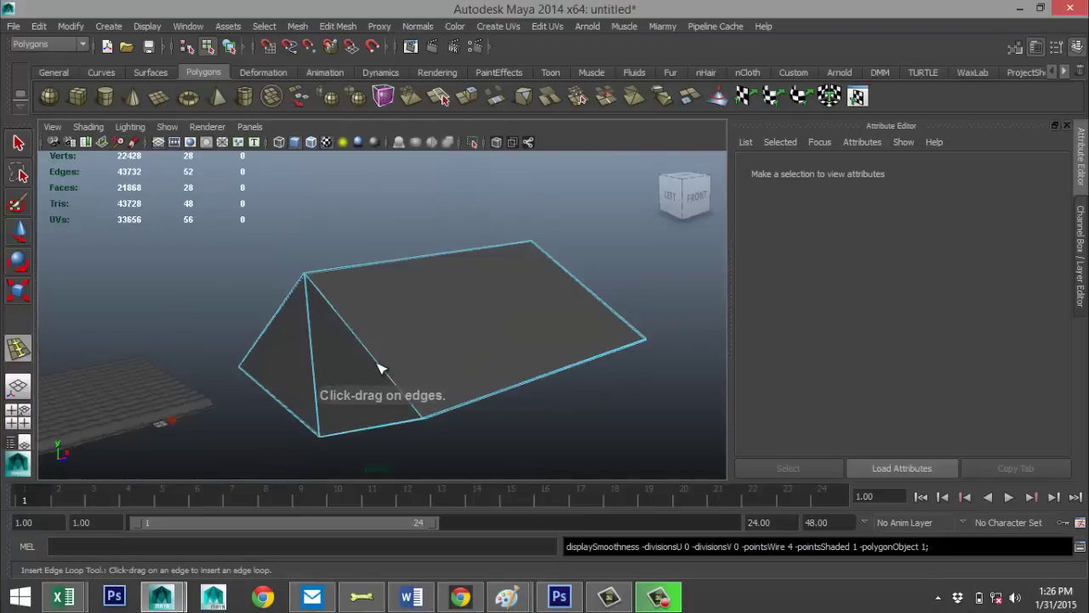
{"action": "left_click_drag", "start_coordinate": [377, 366], "coordinate": [417, 423]}
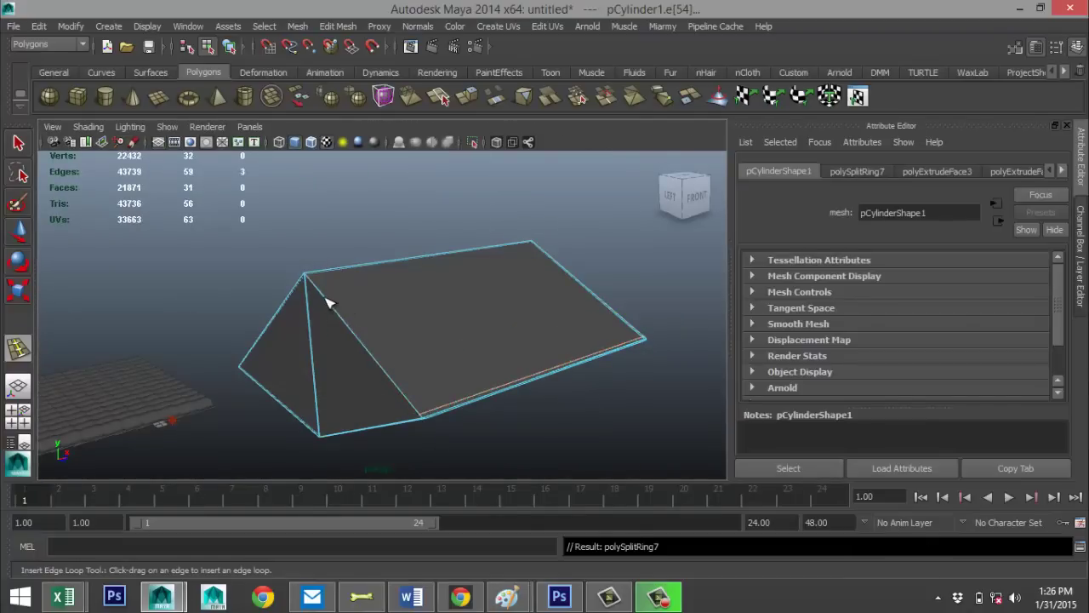
{"action": "left_click_drag", "start_coordinate": [318, 289], "coordinate": [310, 283]}
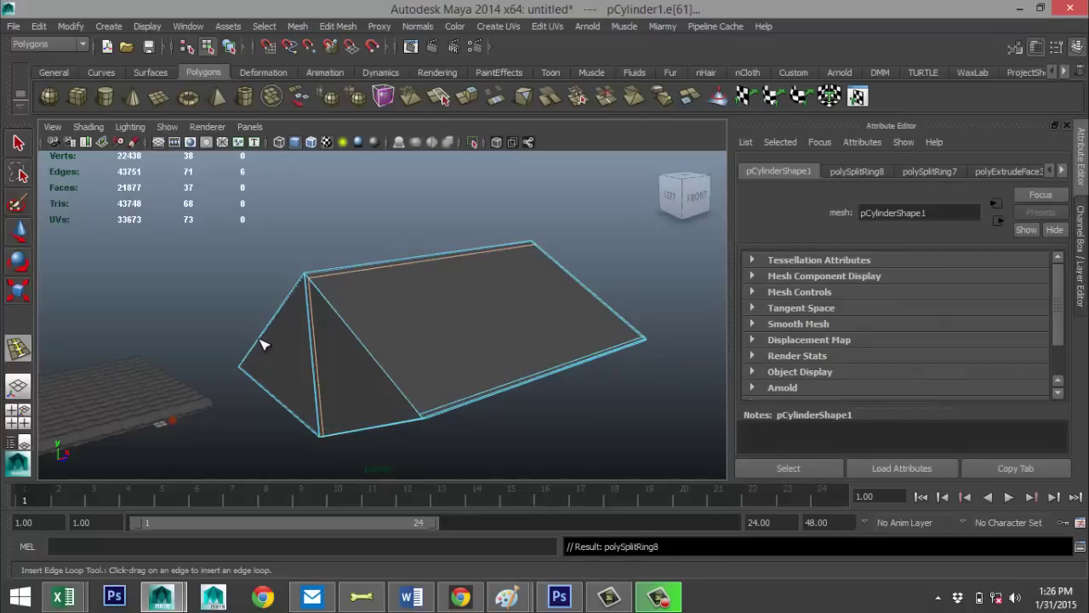
Insert further edge loops near the back slope's lower edge, near the end face's borders and close to the far end of the ridge piece
{"action": "left_click_drag", "start_coordinate": [263, 345], "coordinate": [248, 366]}
{"action": "left_click_drag", "start_coordinate": [316, 412], "coordinate": [318, 430]}
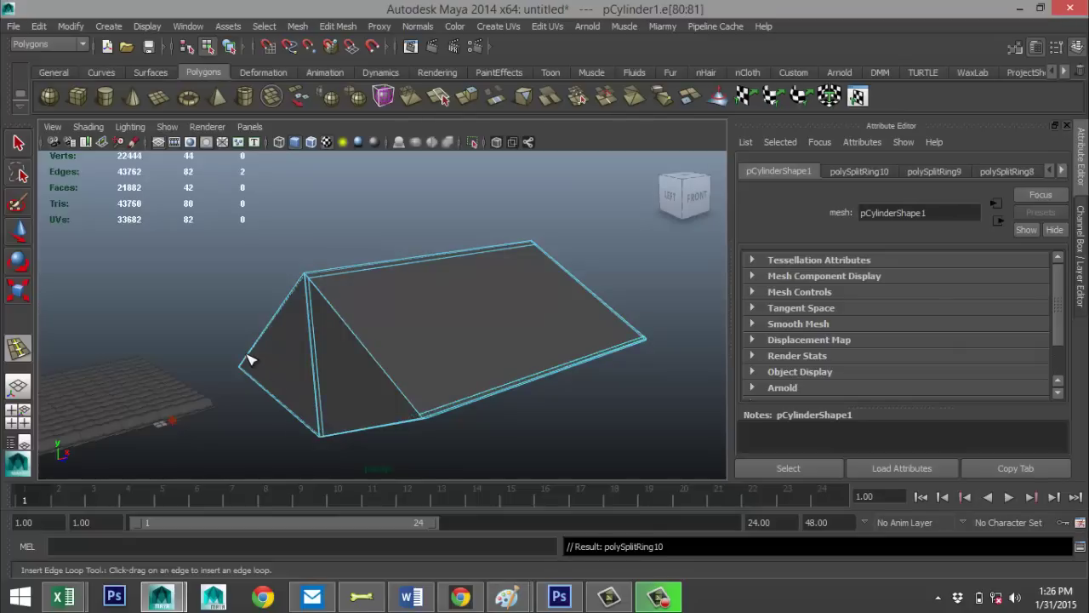
{"action": "left_click_drag", "start_coordinate": [248, 360], "coordinate": [256, 366]}
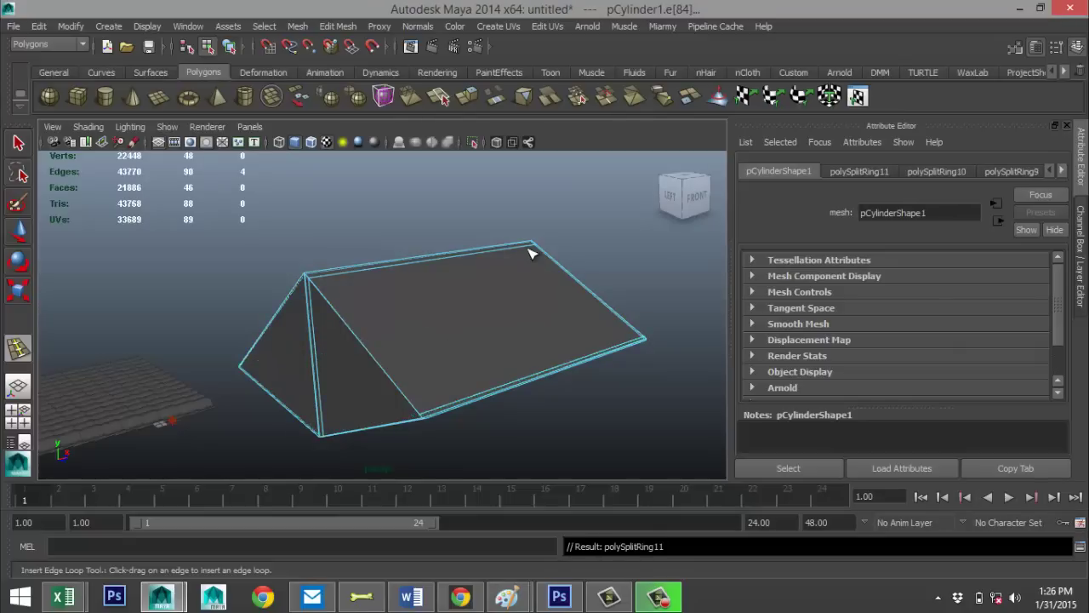
{"action": "left_click_drag", "start_coordinate": [529, 253], "coordinate": [536, 257]}
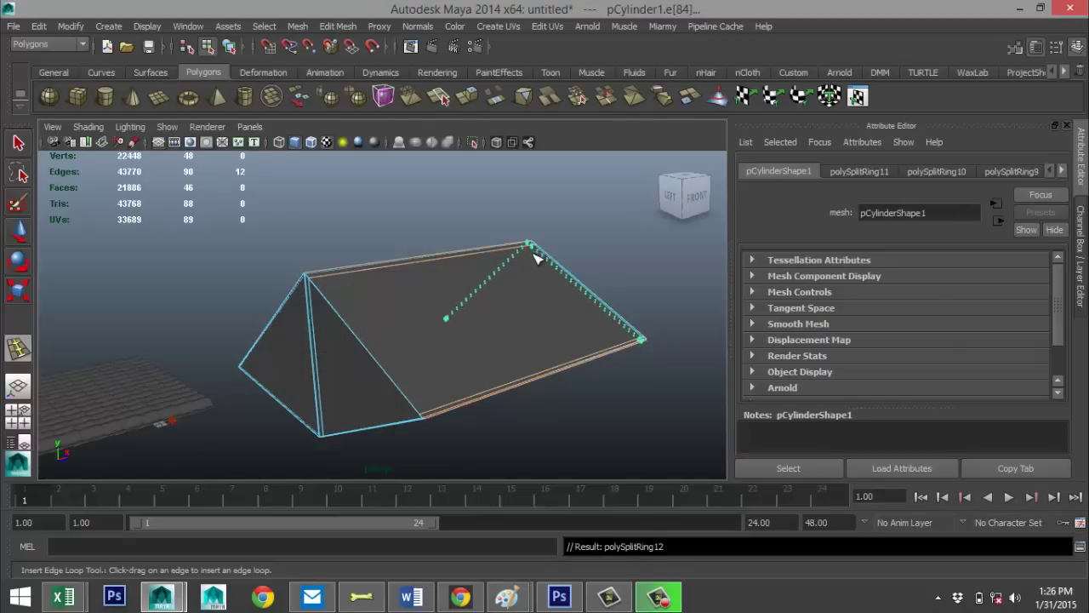
Check how the new edge loops hold the ridge piece's shape in smooth mesh preview and switch back to the unsmoothed display
{"action": "right_click_drag", "start_coordinate": [528, 231], "coordinate": [593, 217]}
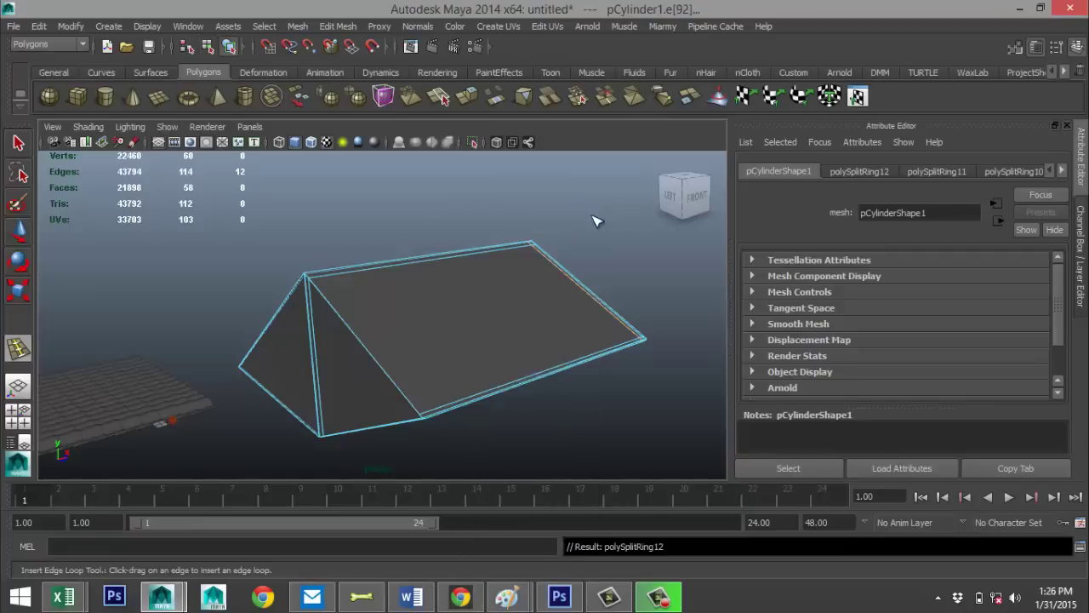
{"action": "left_click", "coordinate": [536, 284]}
{"action": "left_click", "coordinate": [604, 323]}
{"action": "key", "text": "3"}
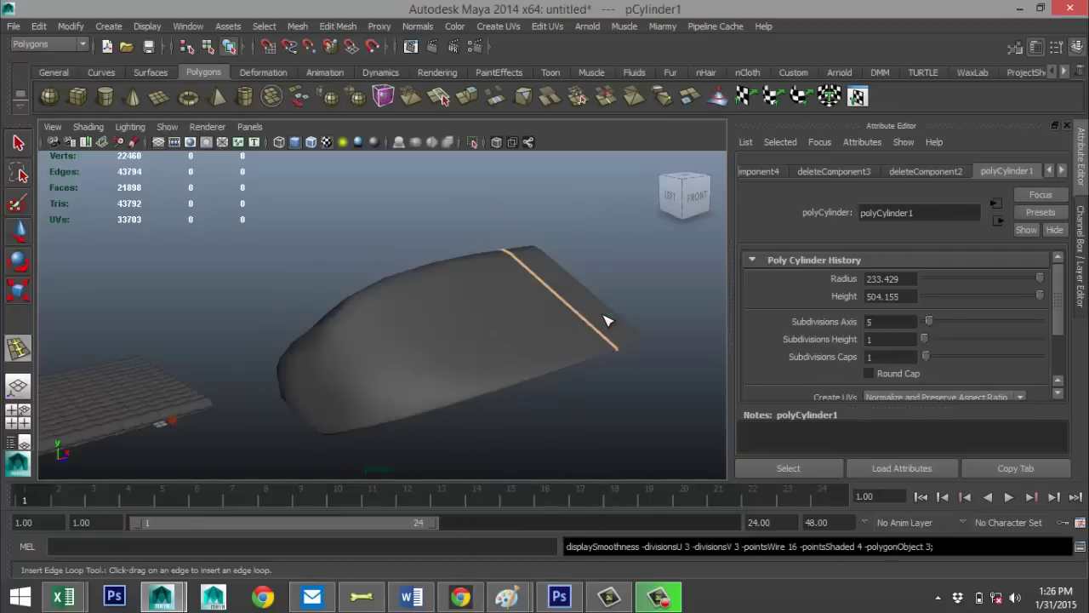
{"action": "left_click_drag", "start_coordinate": [326, 369], "coordinate": [244, 360], "text": "alt"}
{"action": "key", "text": "1"}
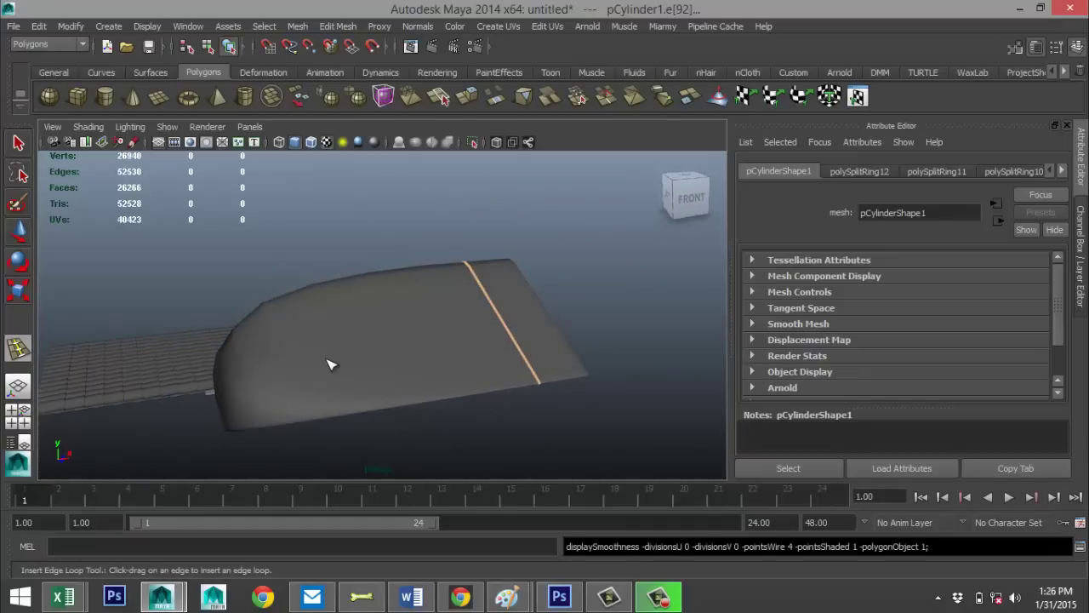
Insert edge loops close to the ridge piece's near end and along the other side of its ridge line
{"action": "left_click_drag", "start_coordinate": [326, 403], "coordinate": [316, 395], "text": "alt"}
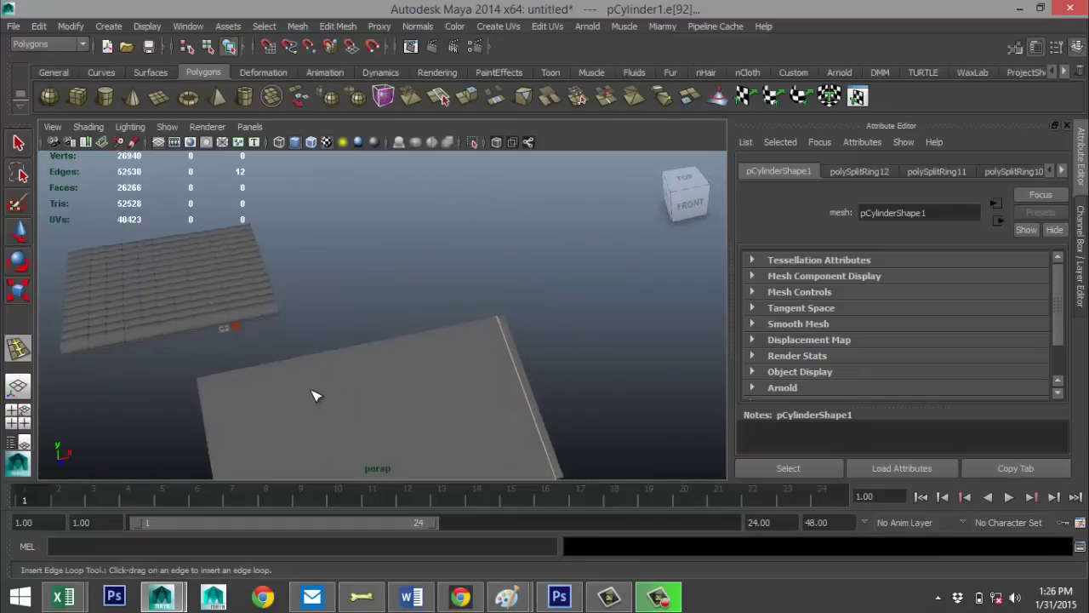
{"action": "middle_click_drag", "start_coordinate": [306, 377], "coordinate": [364, 331], "text": "alt"}
{"action": "left_click_drag", "start_coordinate": [355, 300], "coordinate": [299, 390]}
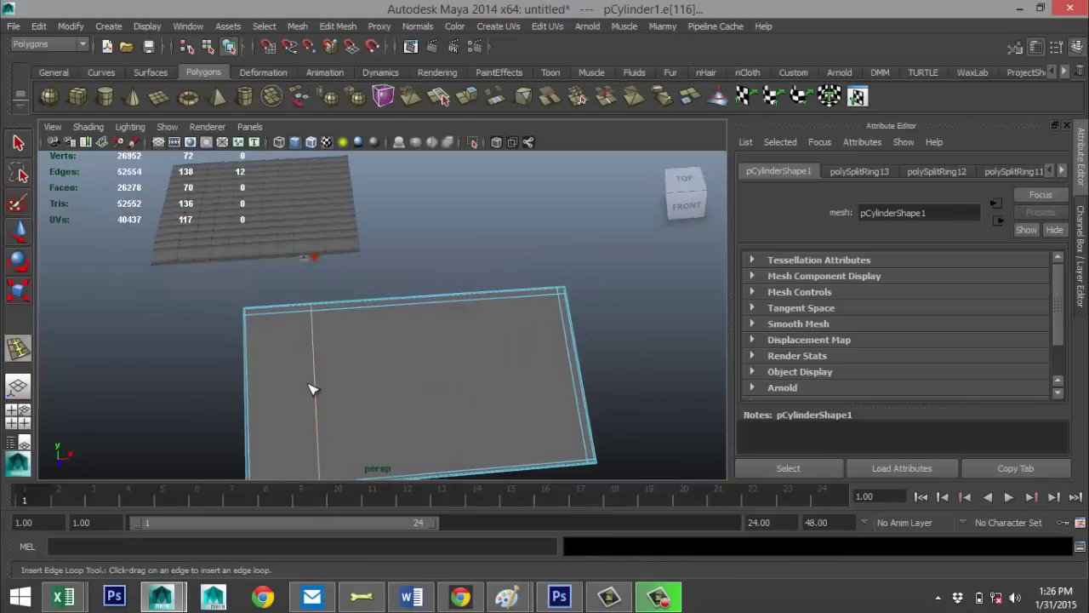
{"action": "key", "text": "ctrl+z"}
{"action": "left_click_drag", "start_coordinate": [292, 315], "coordinate": [503, 347]}
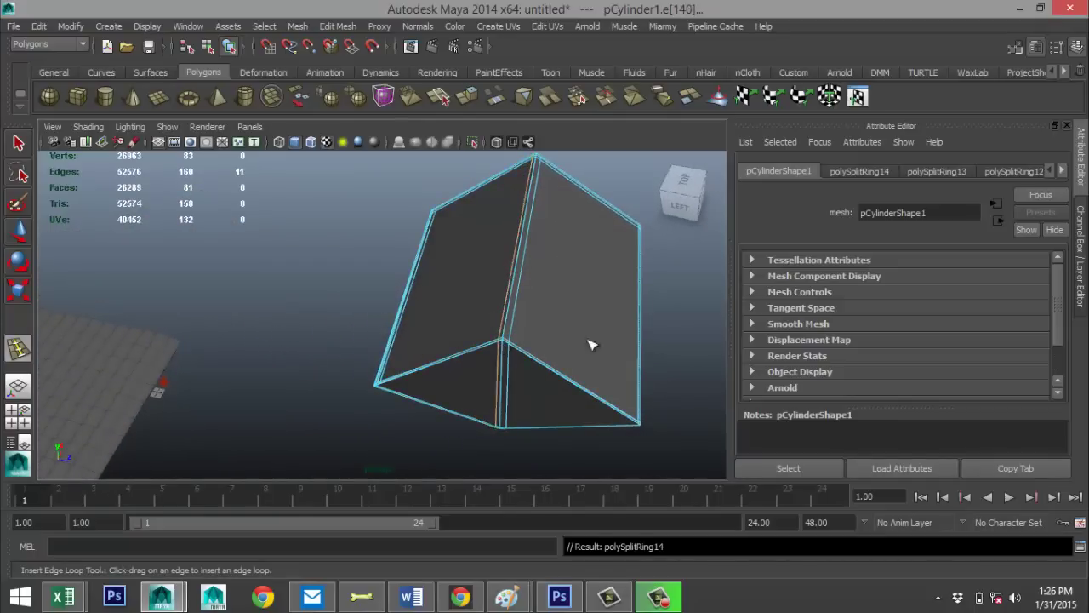
Leave the edge loop tool, select the ridge piece as an object, display it in smooth mesh preview and deselect it
{"action": "key", "text": "q"}
{"action": "right_click_drag", "start_coordinate": [563, 330], "coordinate": [622, 213]}
{"action": "left_click", "coordinate": [602, 262]}
{"action": "key", "text": "3"}
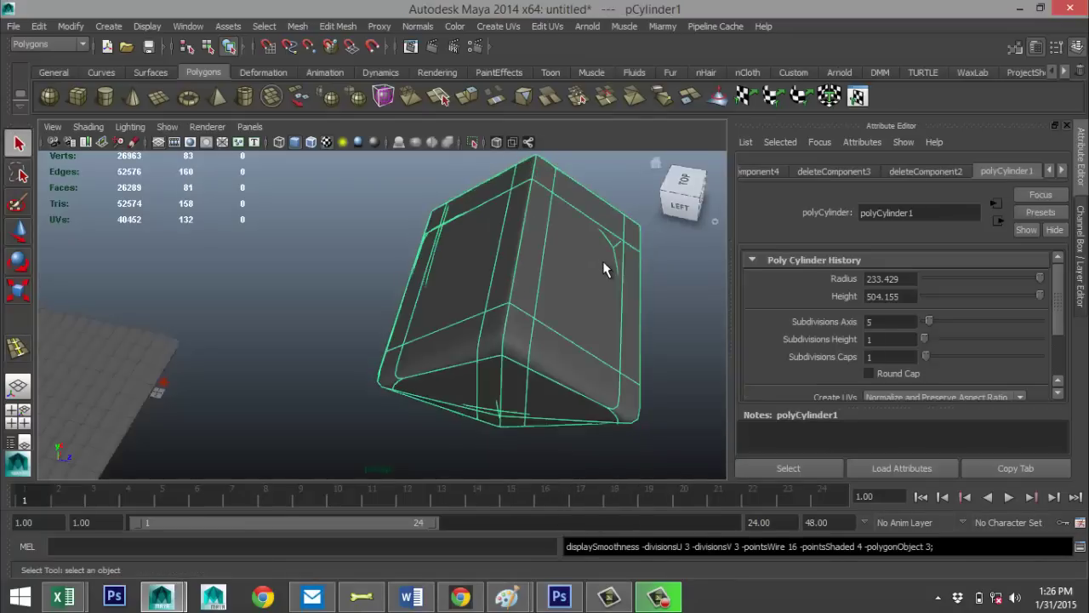
{"action": "left_click_drag", "start_coordinate": [360, 331], "coordinate": [262, 336], "text": "alt"}
{"action": "left_click", "coordinate": [523, 428]}
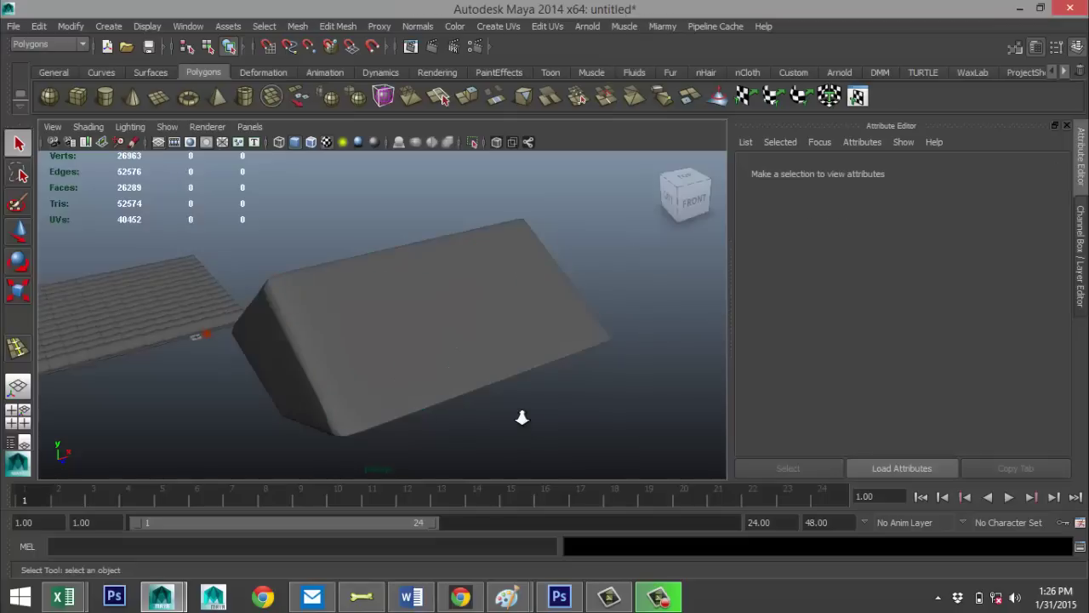
Examine the smoothed ridge piece beside the tile roof from several angles and distances, with the ridge piece selected
{"action": "left_click_drag", "start_coordinate": [520, 426], "coordinate": [517, 418], "text": "alt"}
{"action": "middle_click_drag", "start_coordinate": [479, 404], "coordinate": [440, 416], "text": "alt"}
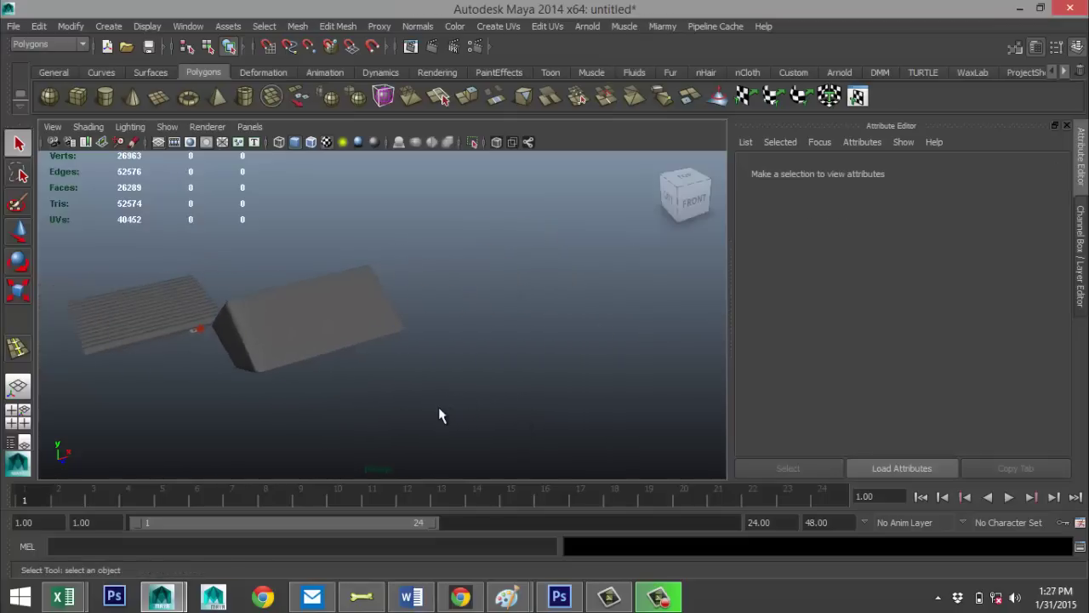
{"action": "left_click_drag", "start_coordinate": [440, 415], "coordinate": [424, 408], "text": "alt"}
{"action": "left_click_drag", "start_coordinate": [464, 407], "coordinate": [477, 404], "text": "alt"}
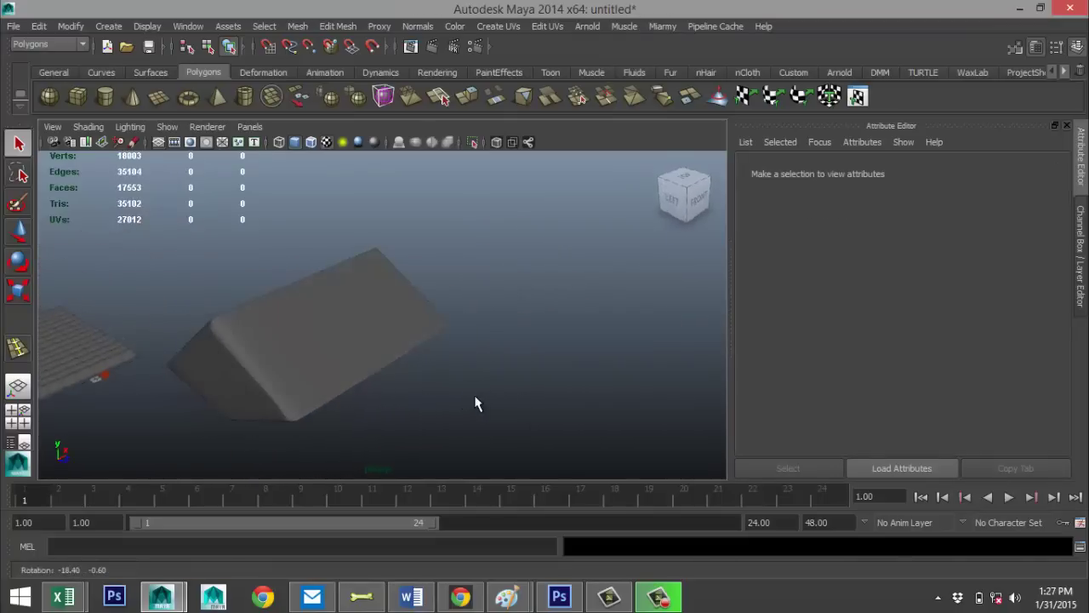
{"action": "left_click", "coordinate": [354, 352]}
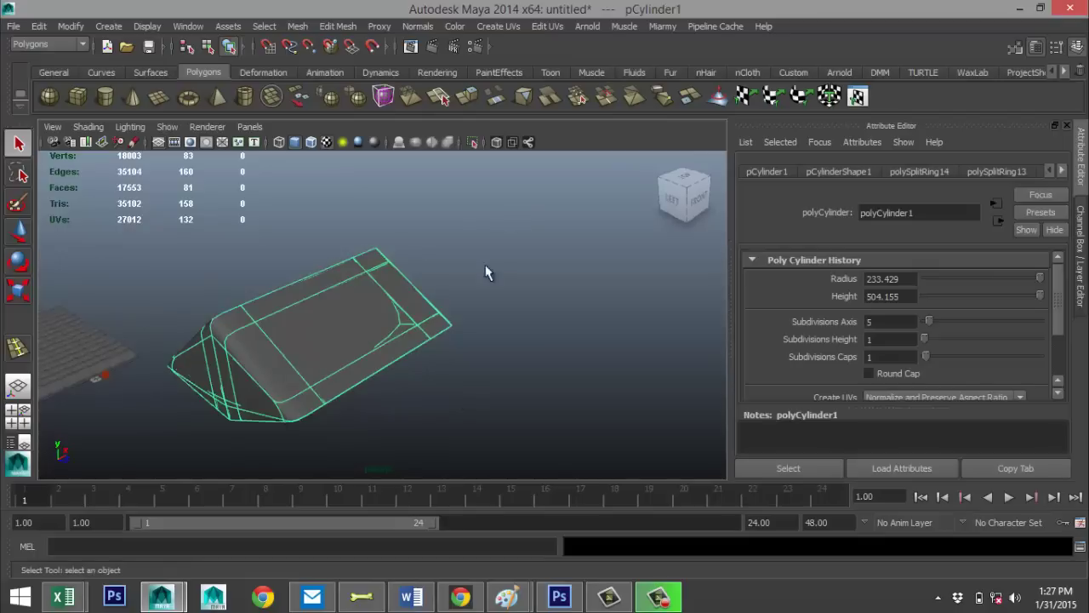
{"action": "scroll", "coordinate": [445, 292], "scroll_direction": "down", "scroll_amount": 6}
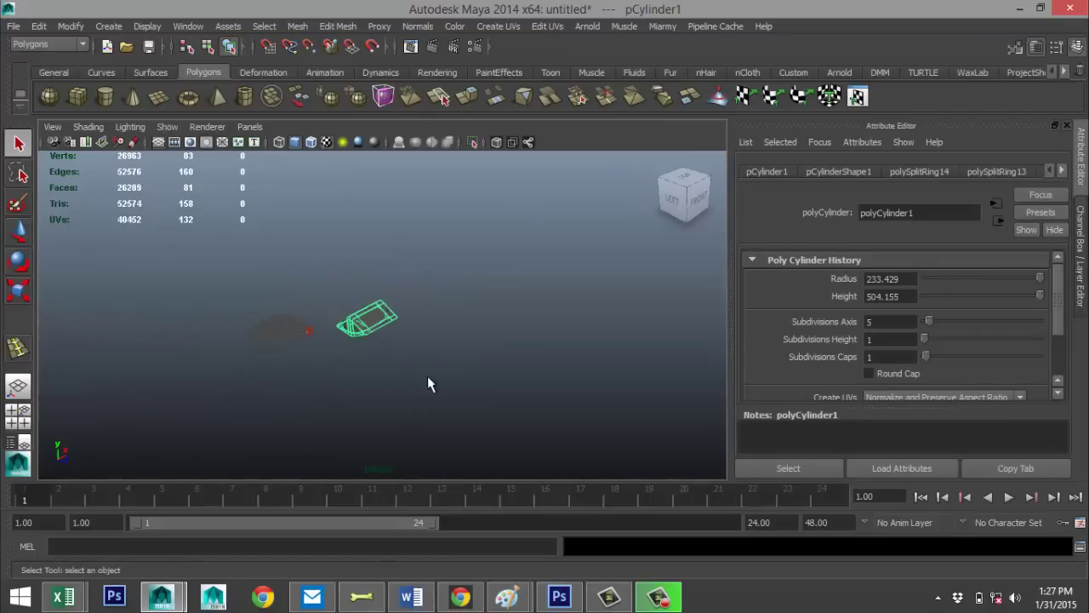
{"action": "scroll", "coordinate": [428, 383], "scroll_direction": "up", "scroll_amount": 4}
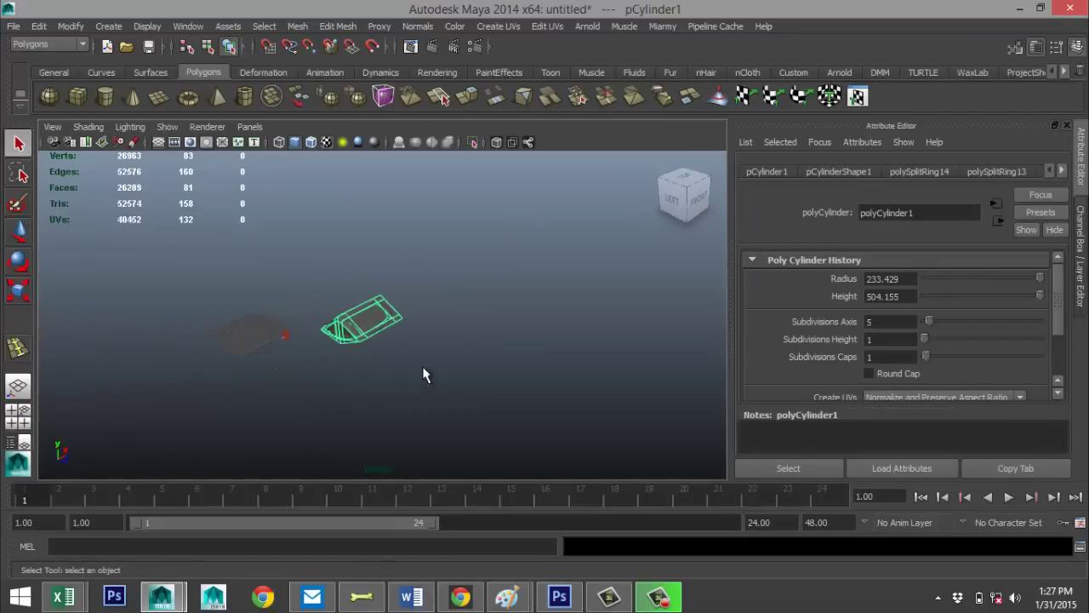
{"action": "right_click_drag", "start_coordinate": [377, 382], "coordinate": [491, 355], "text": "alt"}
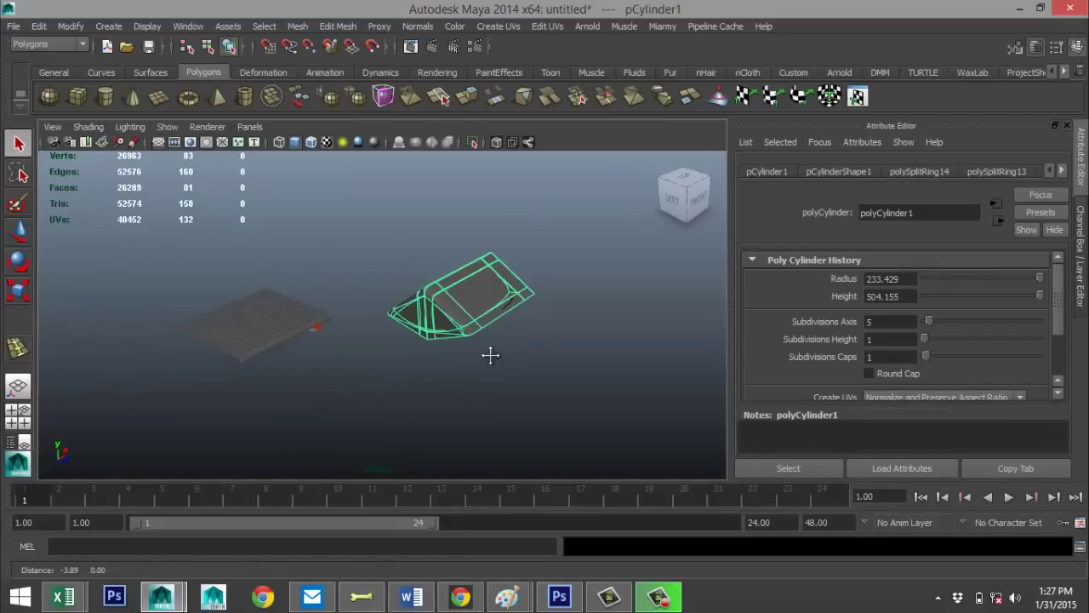
{"action": "left_click_drag", "start_coordinate": [490, 355], "coordinate": [435, 384], "text": "alt"}
{"action": "left_click_drag", "start_coordinate": [346, 381], "coordinate": [389, 365], "text": "alt"}
{"action": "scroll", "coordinate": [387, 374], "scroll_direction": "up", "scroll_amount": 5}
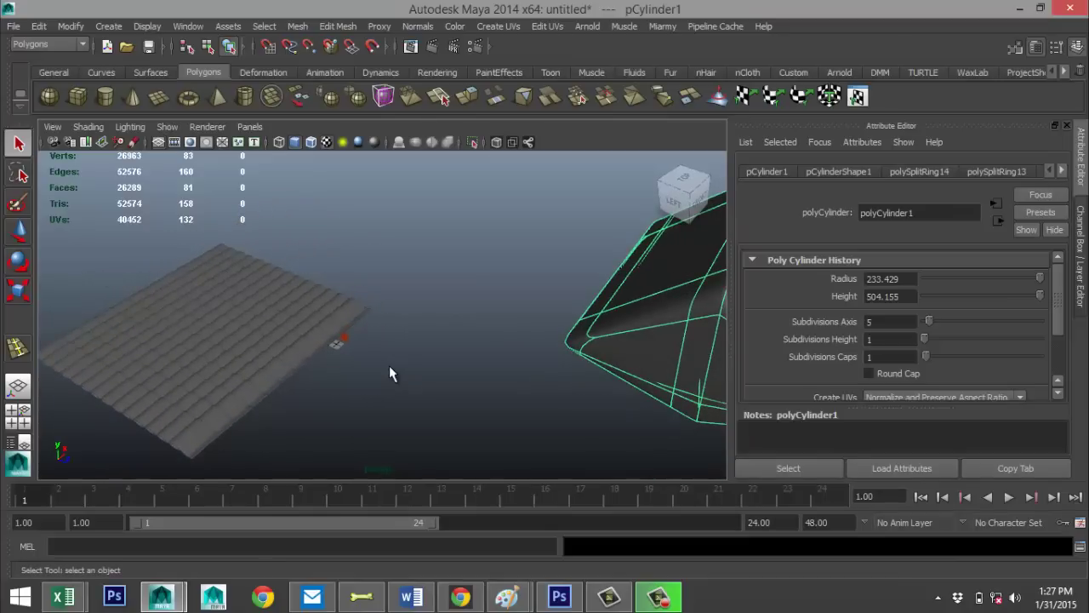